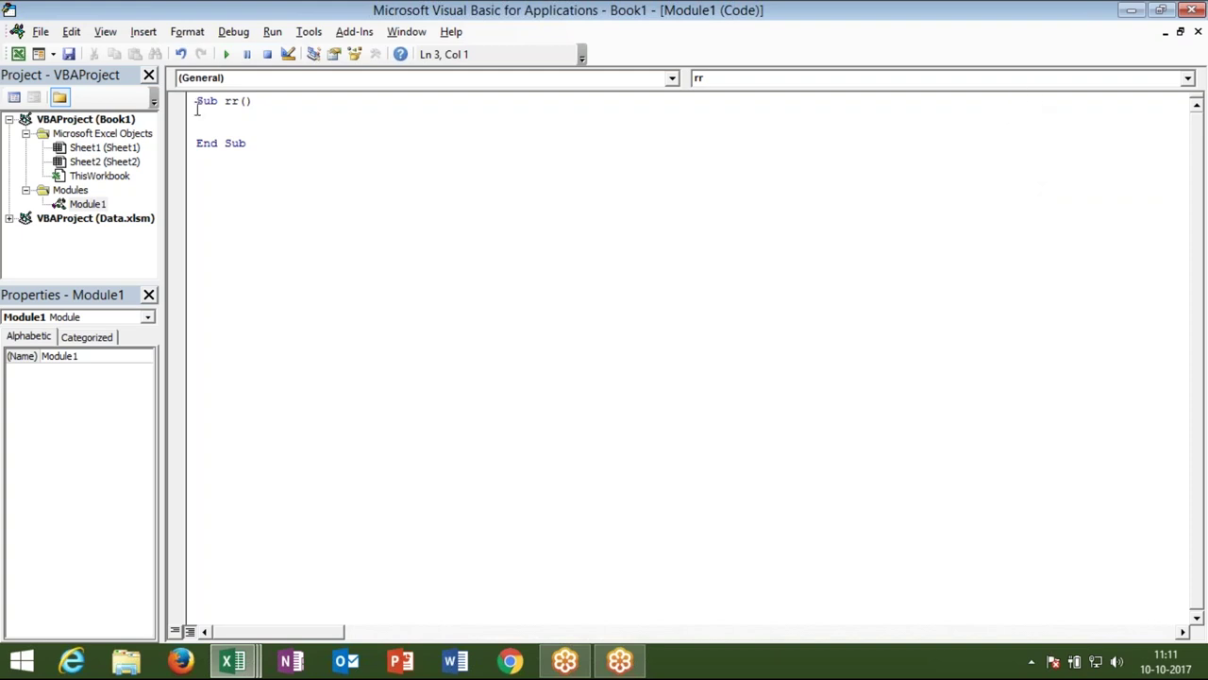
Step: Check the A2 sales value on the sheet and place the caret on a blank line in rr
{"action": "key", "text": "Return"}
{"action": "key", "text": "Return"}
{"action": "key", "text": "alt+F11"}
{"action": "left_click", "coordinate": [51, 223]}
{"action": "key", "text": "alt+F11"}
{"action": "left_click", "coordinate": [197, 143]}
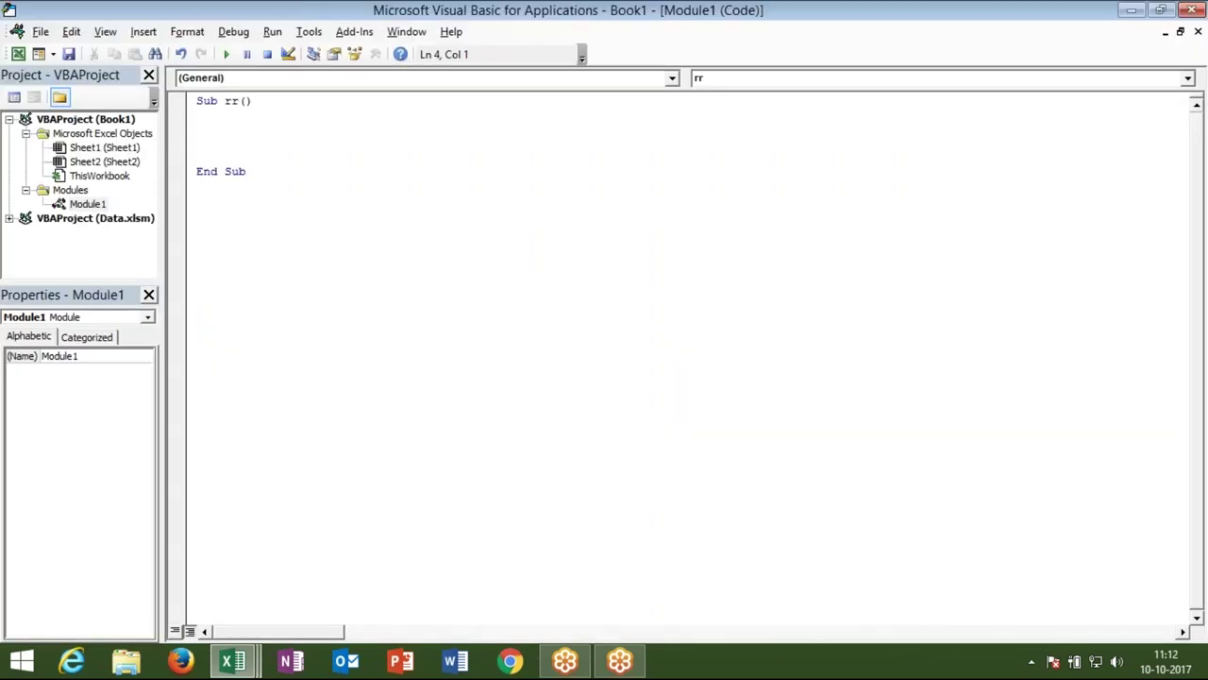
{"action": "key", "text": "alt+F11"}
{"action": "key", "text": "alt+F11"}
Step: Write the line If Range("A2").Value >= 50 Then Range("B2").Value = 500
{"action": "type", "text": "if "}
{"action": "type", "text": "range(\"A2\").vl"}
{"action": "key", "text": "Down"}
{"action": "key", "text": "Down"}
{"action": "key", "text": "Tab"}
{"action": "type", "text": ">=50 then rage"}
{"action": "key", "text": "BackSpace"}
{"action": "key", "text": "BackSpace"}
{"action": "type", "text": "nge("}
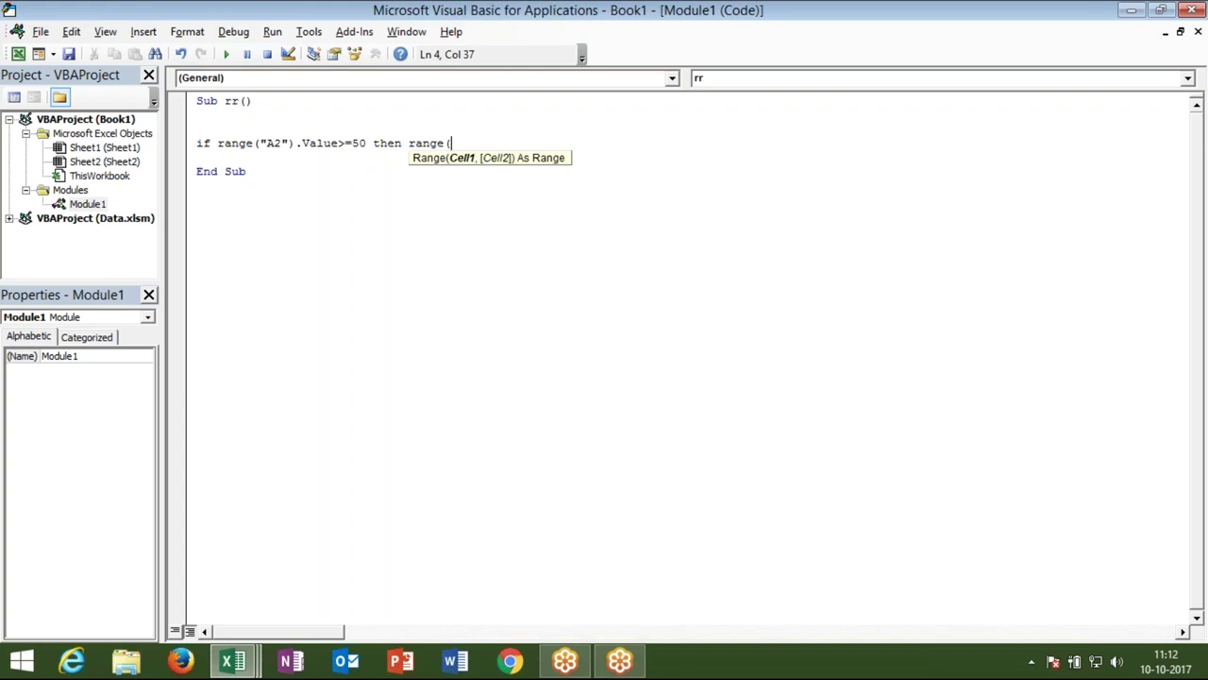
{"action": "type", "text": "\"B2"}
{"action": "type", "text": "\")v"}
{"action": "key", "text": "Tab"}
{"action": "type", "text": "= 500"}
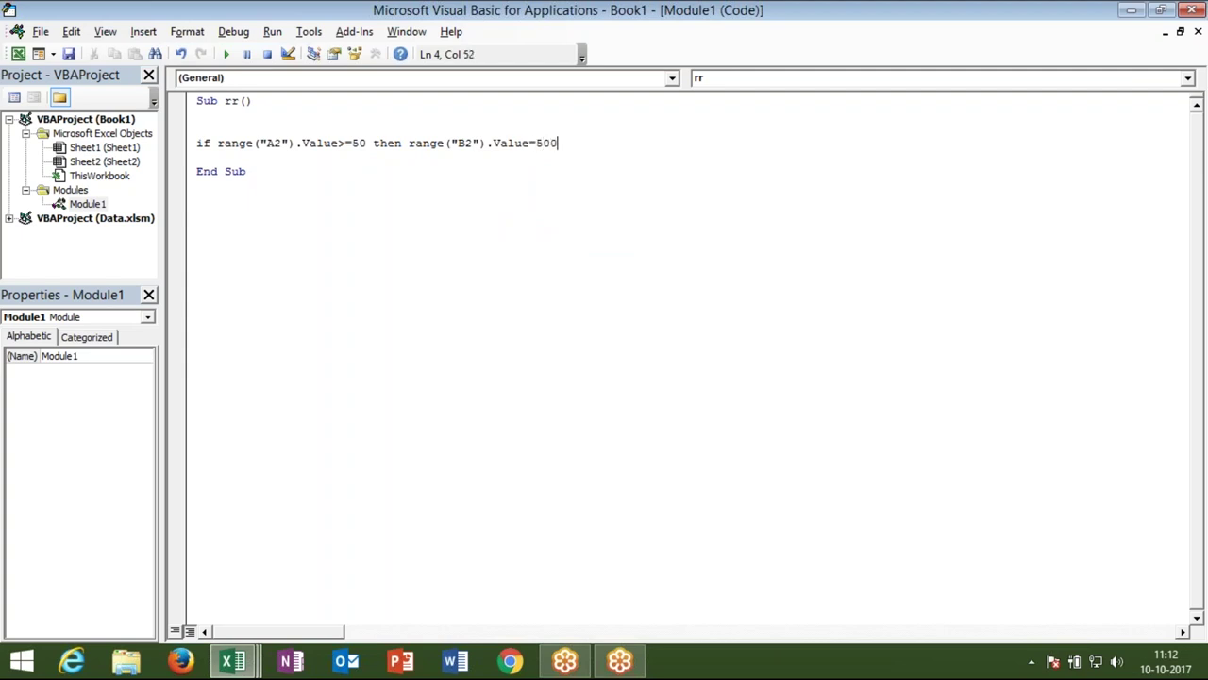
{"action": "key", "text": "Return"}
{"action": "key", "text": "Return"}
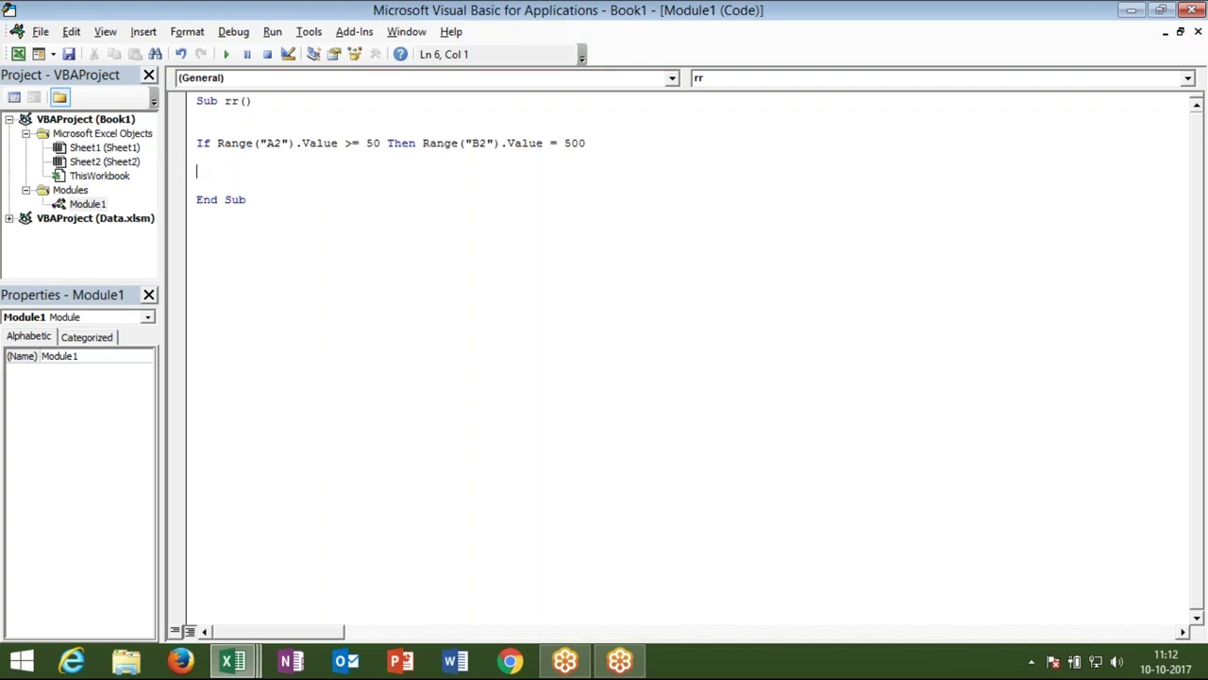
Step: Change the sales value in cell A2 from 11 to 70
{"action": "key", "text": "alt+Tab"}
{"action": "key", "text": "alt+Tab"}
{"action": "left_click", "coordinate": [225, 56]}
{"action": "key", "text": "alt+Tab"}
{"action": "left_click", "coordinate": [115, 220]}
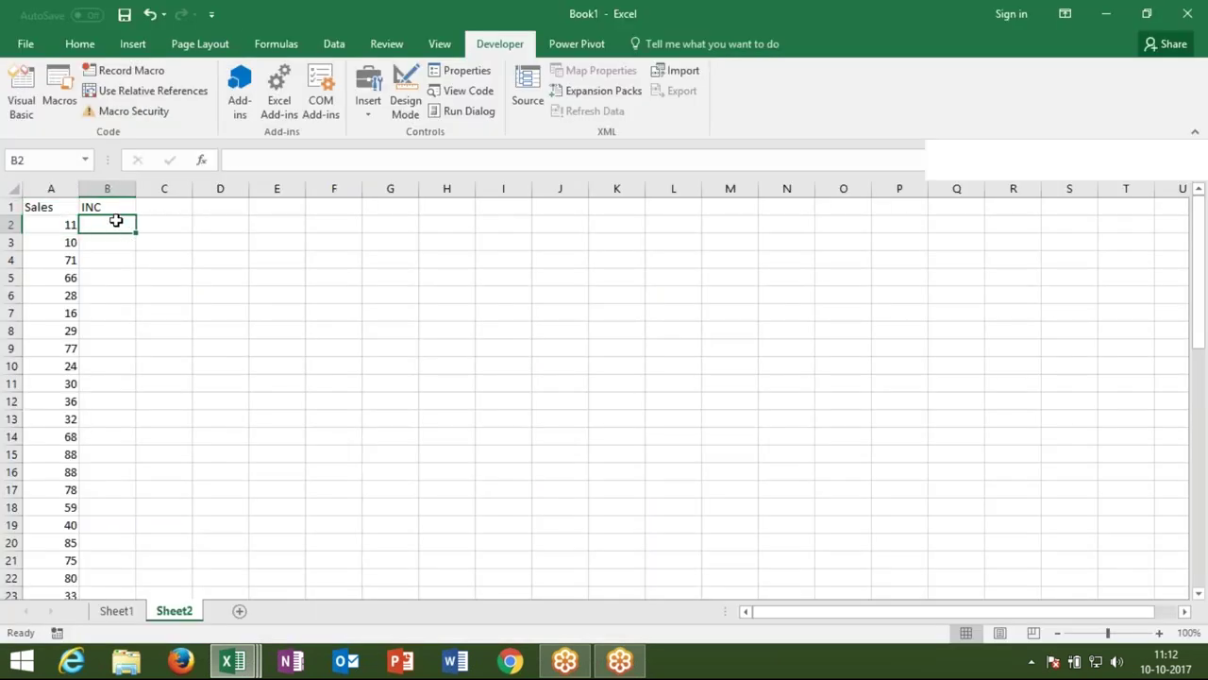
{"action": "double_click", "coordinate": [64, 224]}
{"action": "type", "text": "70"}
{"action": "key", "text": "ctrl+Return"}
Step: Run the rr macro so B2 shows 500, then return to the code
{"action": "key", "text": "alt+Tab"}
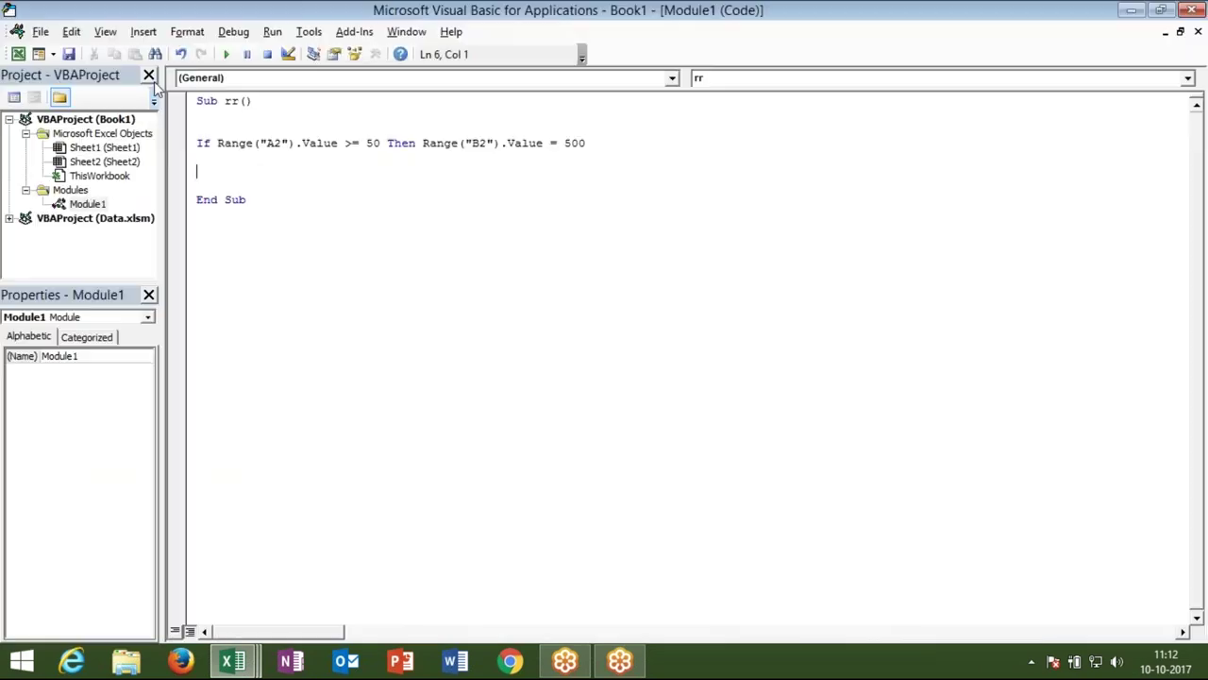
{"action": "left_click", "coordinate": [226, 54]}
{"action": "key", "text": "alt+Tab"}
{"action": "left_click", "coordinate": [108, 223]}
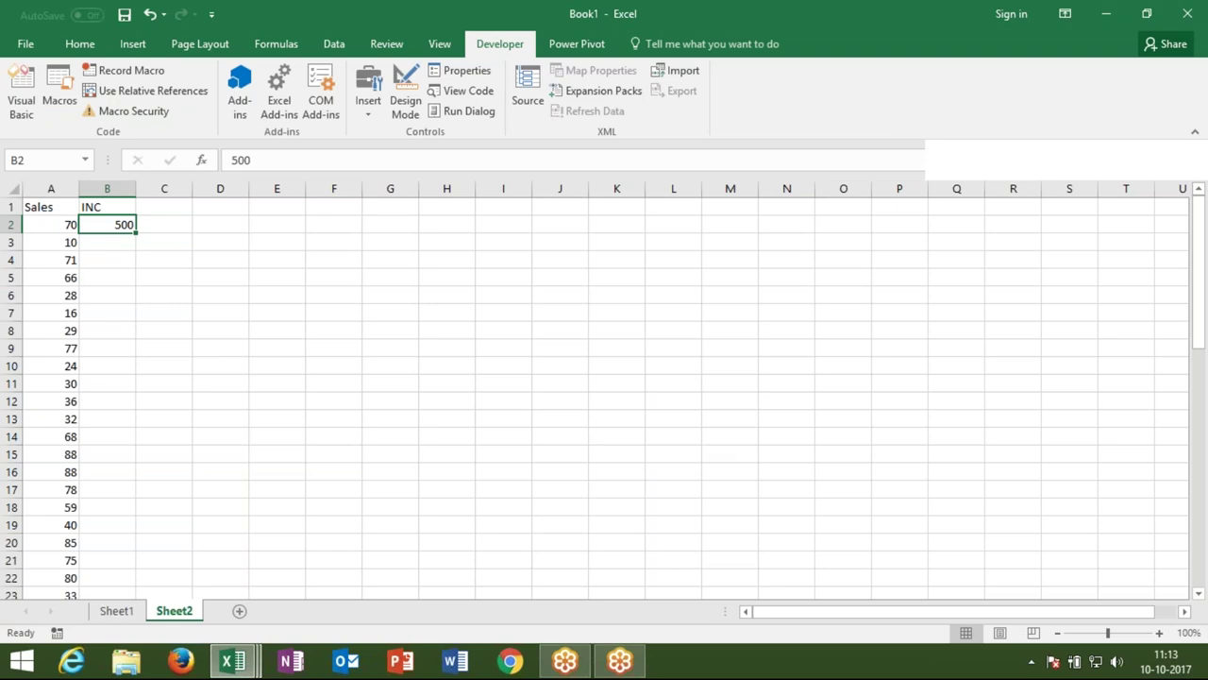
{"action": "key", "text": "alt+Tab"}
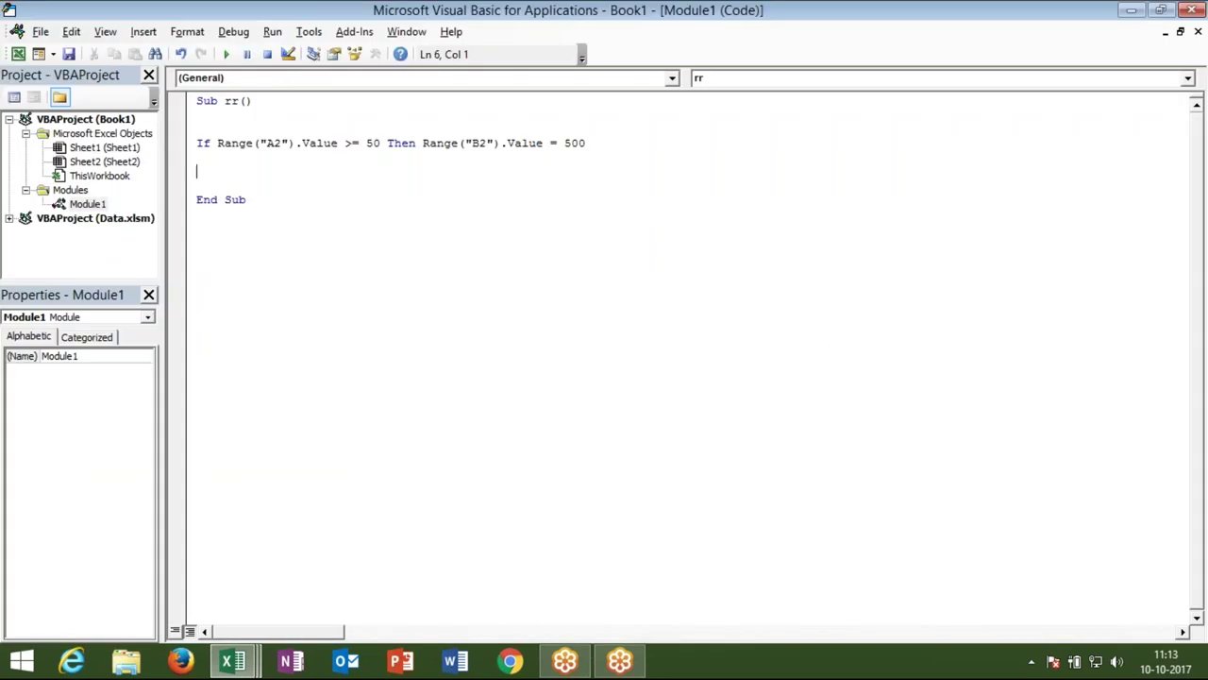
Step: Insert blank lines above the If statement in rr
{"action": "left_click", "coordinate": [196, 157]}
{"action": "key", "text": "shift+Up"}
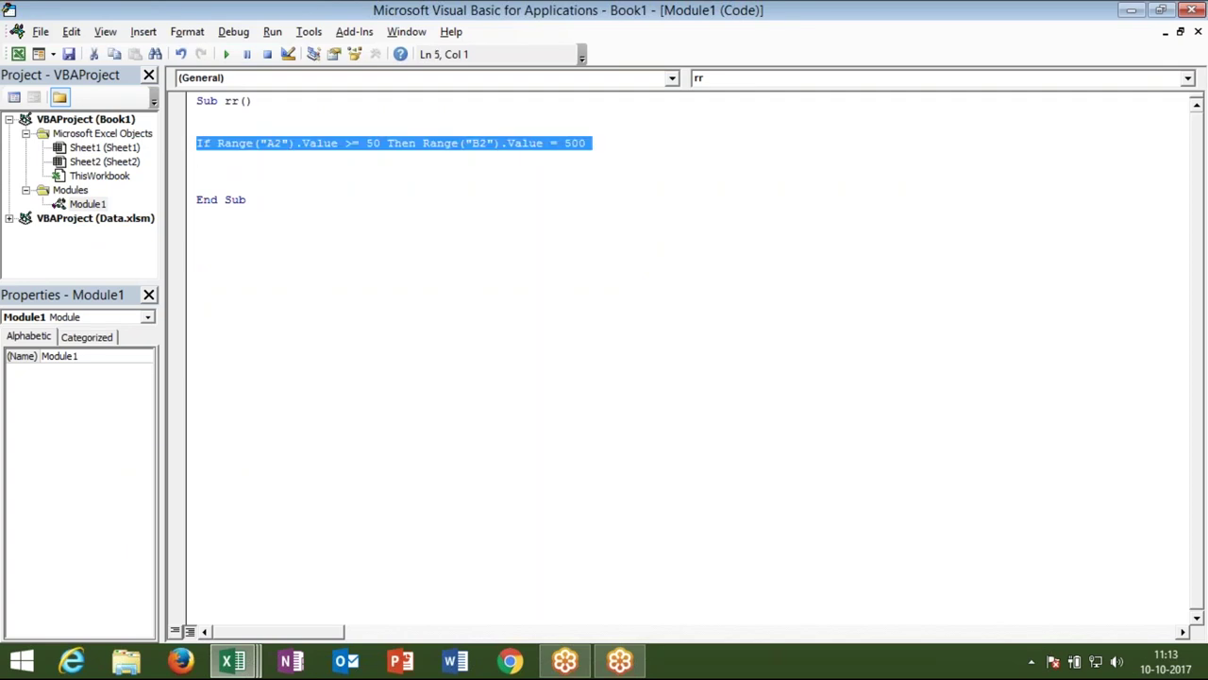
{"action": "key", "text": "Down"}
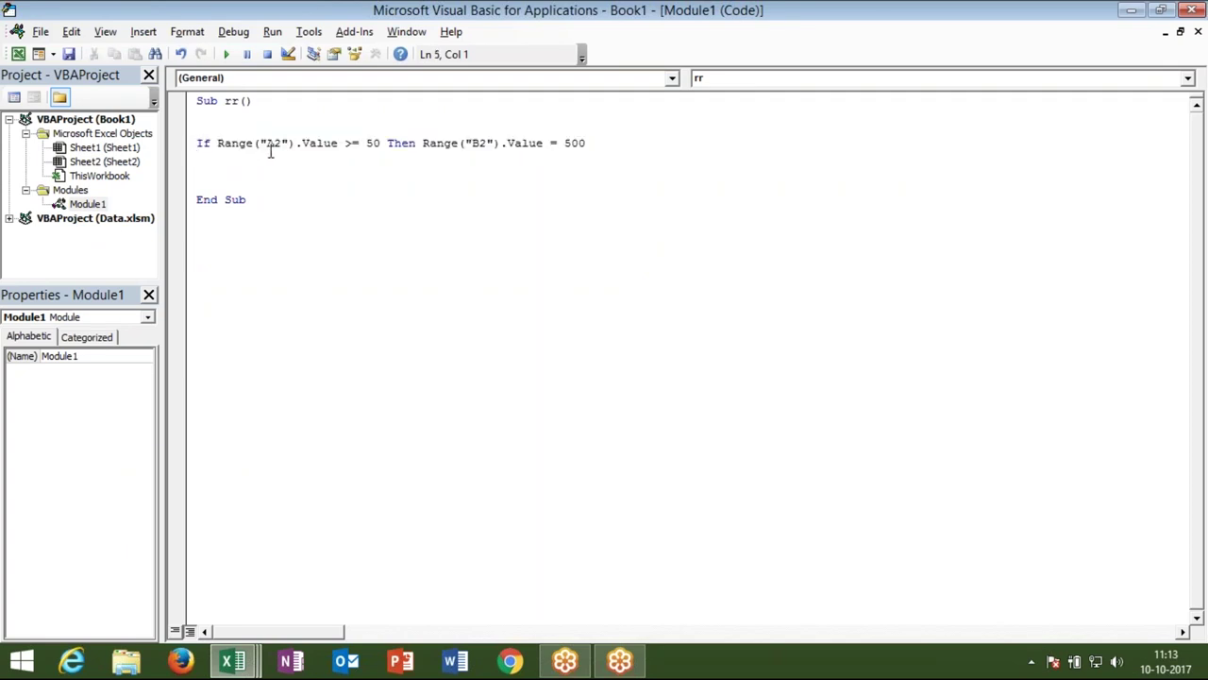
{"action": "left_click", "coordinate": [268, 146]}
{"action": "left_click", "coordinate": [212, 128]}
{"action": "key", "text": "Return"}
{"action": "key", "text": "Up"}
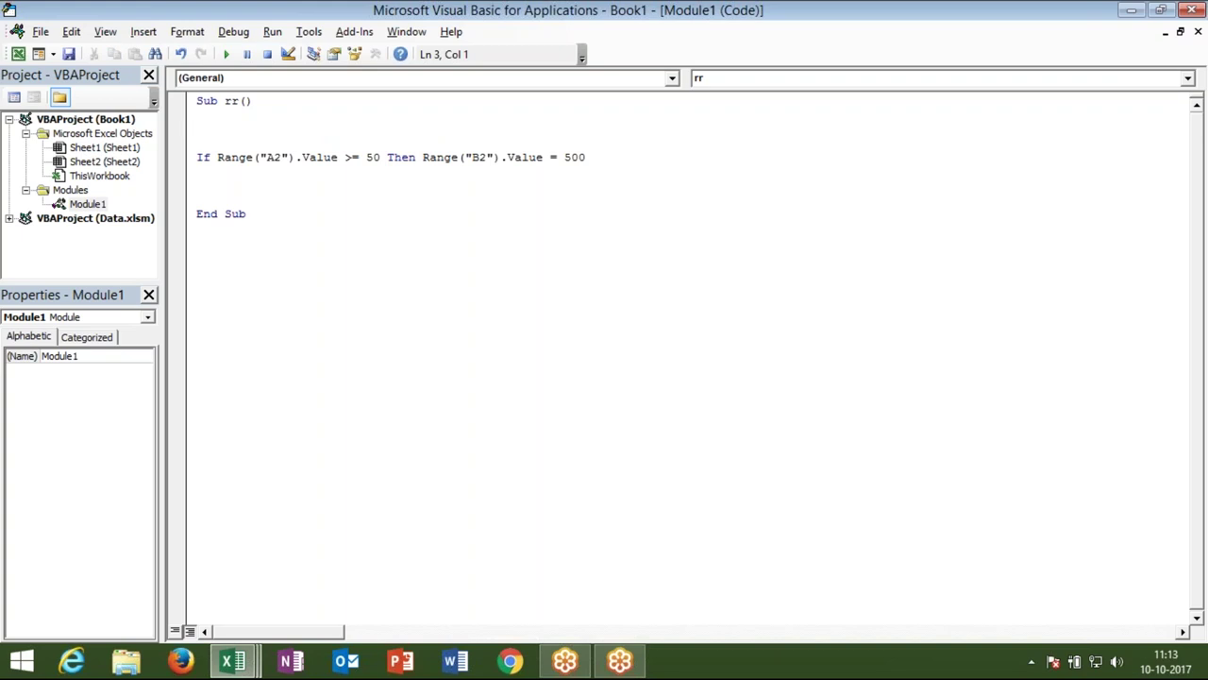
{"action": "key", "text": "Return"}
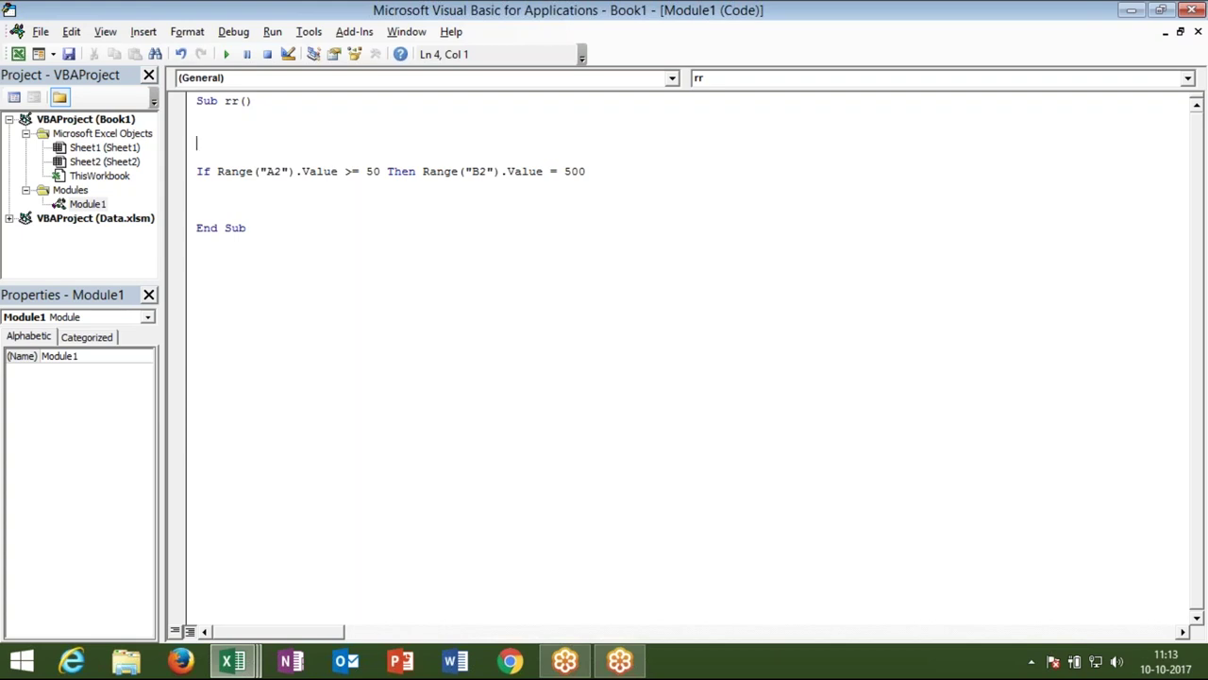
Step: Start the loop line as for i=2 to, then check the sheet's last row
{"action": "type", "text": "for "}
{"action": "type", "text": "i="}
{"action": "type", "text": "1"}
{"action": "key", "text": "BackSpace"}
{"action": "type", "text": "2 to"}
{"action": "key", "text": "alt+F11"}
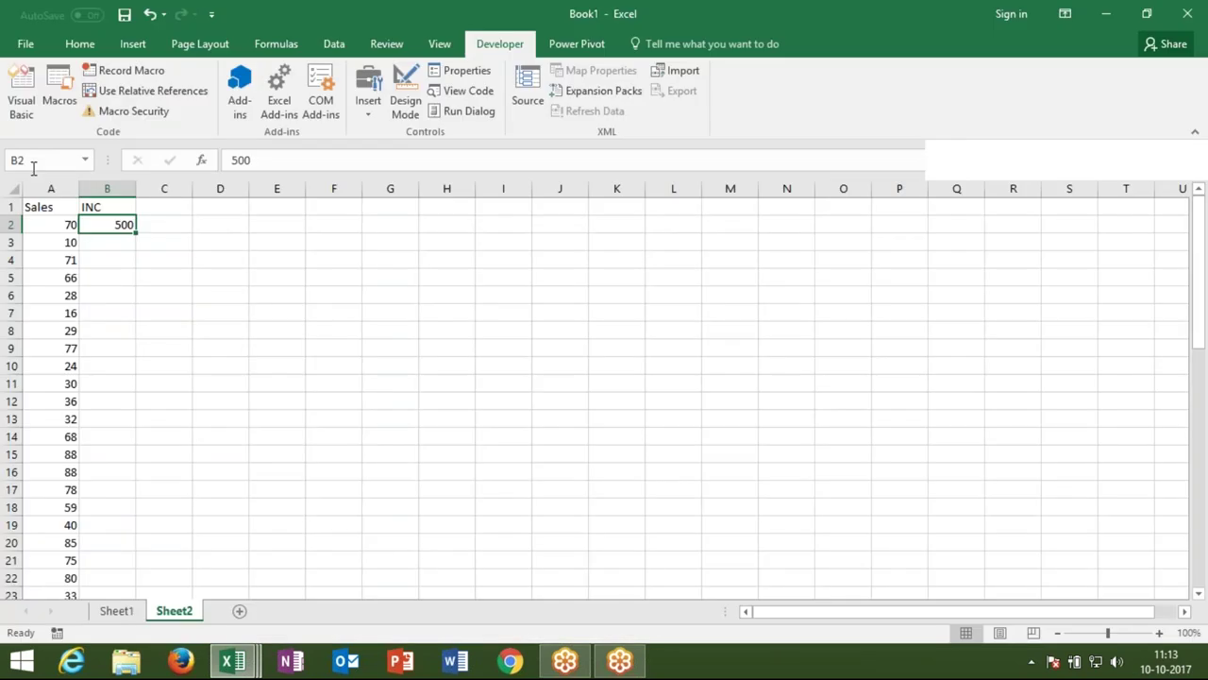
Step: Find last data row 56 and complete the loop as For i = 2 To 56 with Next
{"action": "left_click", "coordinate": [51, 224]}
{"action": "key", "text": "ctrl+Down"}
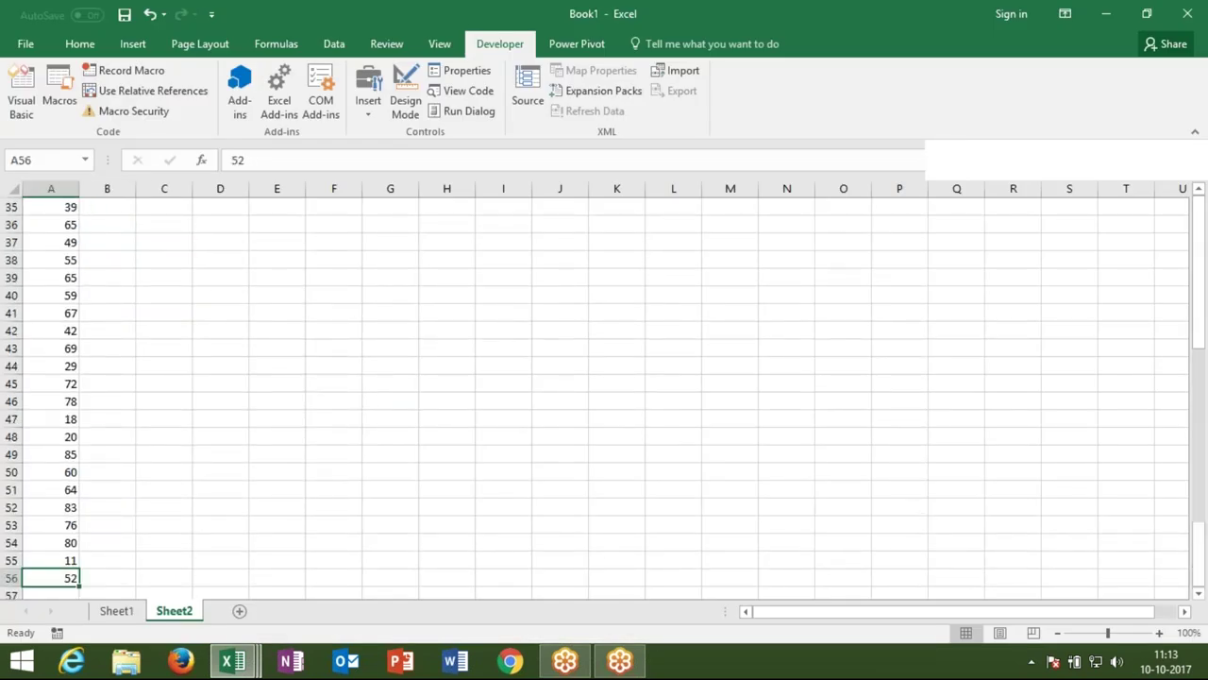
{"action": "key", "text": "alt+Tab"}
{"action": "type", "text": "56"}
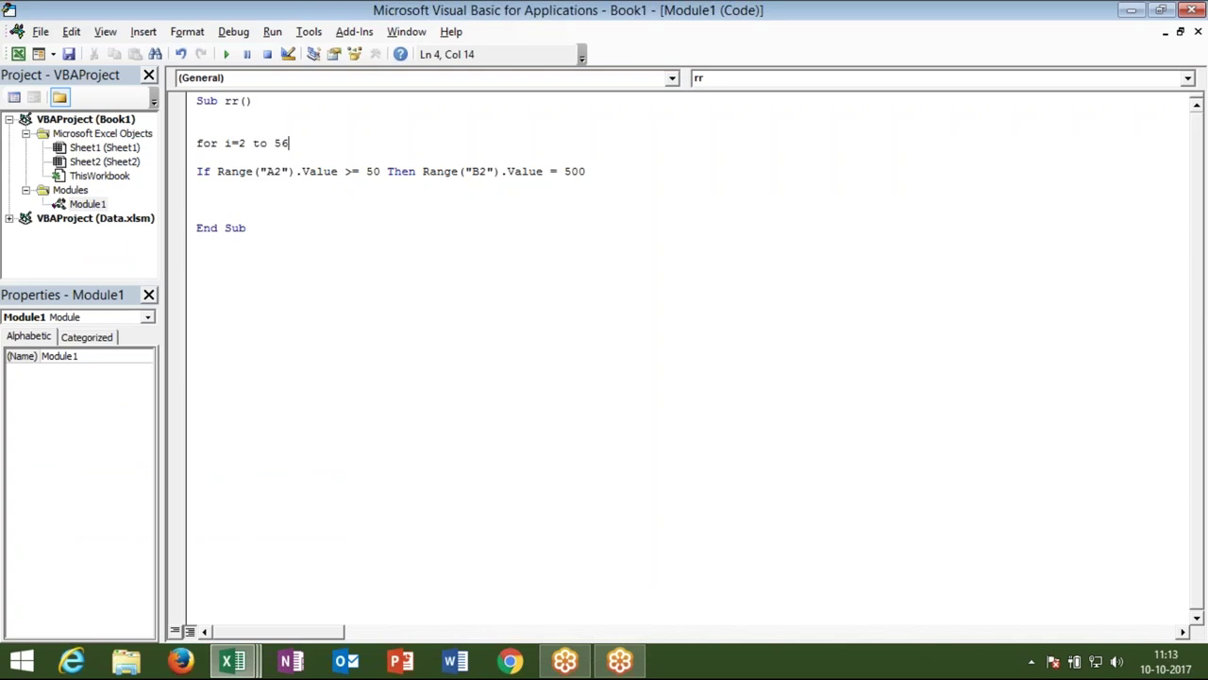
{"action": "key", "text": "Down"}
{"action": "key", "text": "Down"}
{"action": "key", "text": "Down"}
{"action": "key", "text": "Return"}
{"action": "type", "text": "rex"}
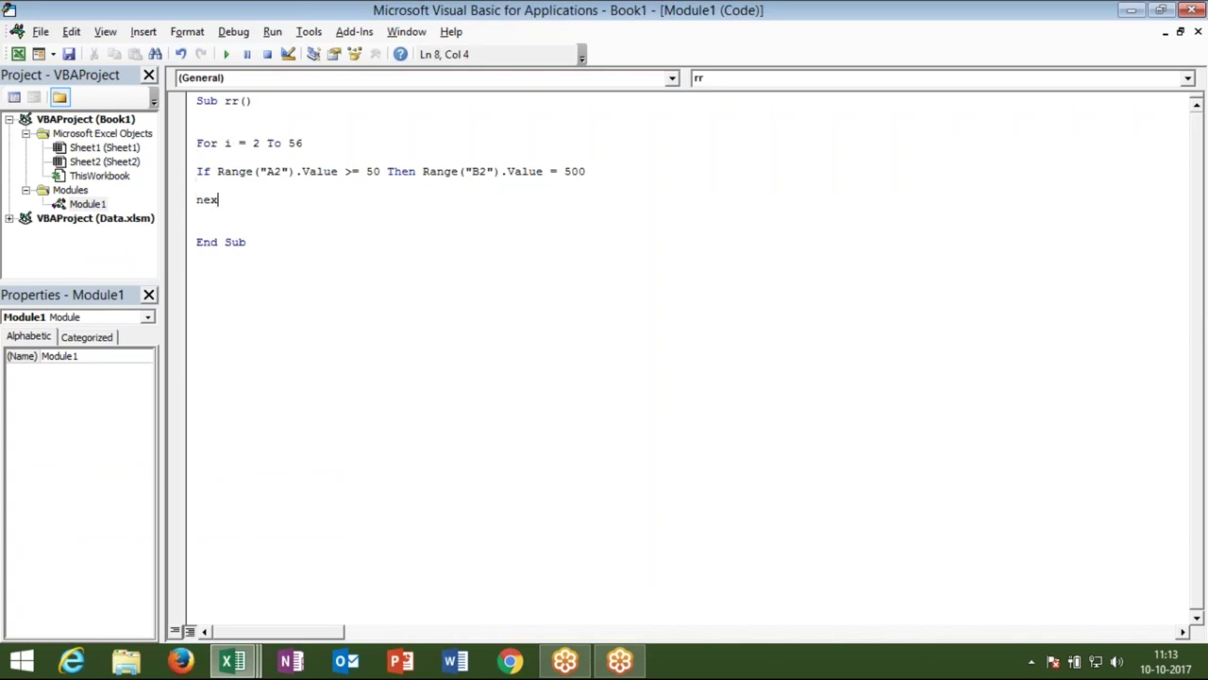
{"action": "type", "text": "t"}
{"action": "key", "text": "Return"}
Step: Toggle a breakpoint on the If line off again and select the loop counter i
{"action": "left_click", "coordinate": [184, 175]}
{"action": "left_click", "coordinate": [185, 176]}
{"action": "left_click", "coordinate": [188, 176]}
{"action": "left_click", "coordinate": [188, 176]}
{"action": "left_click", "coordinate": [229, 154]}
{"action": "double_click", "coordinate": [228, 143]}
Step: Replace "A2" with "A" & i and "B2" with "B" & i, then start Debug > Step Into
{"action": "left_click", "coordinate": [281, 172]}
{"action": "key", "text": "BackSpace"}
{"action": "type", "text": "1"}
{"action": "key", "text": "BackSpace"}
{"action": "key", "text": "Right"}
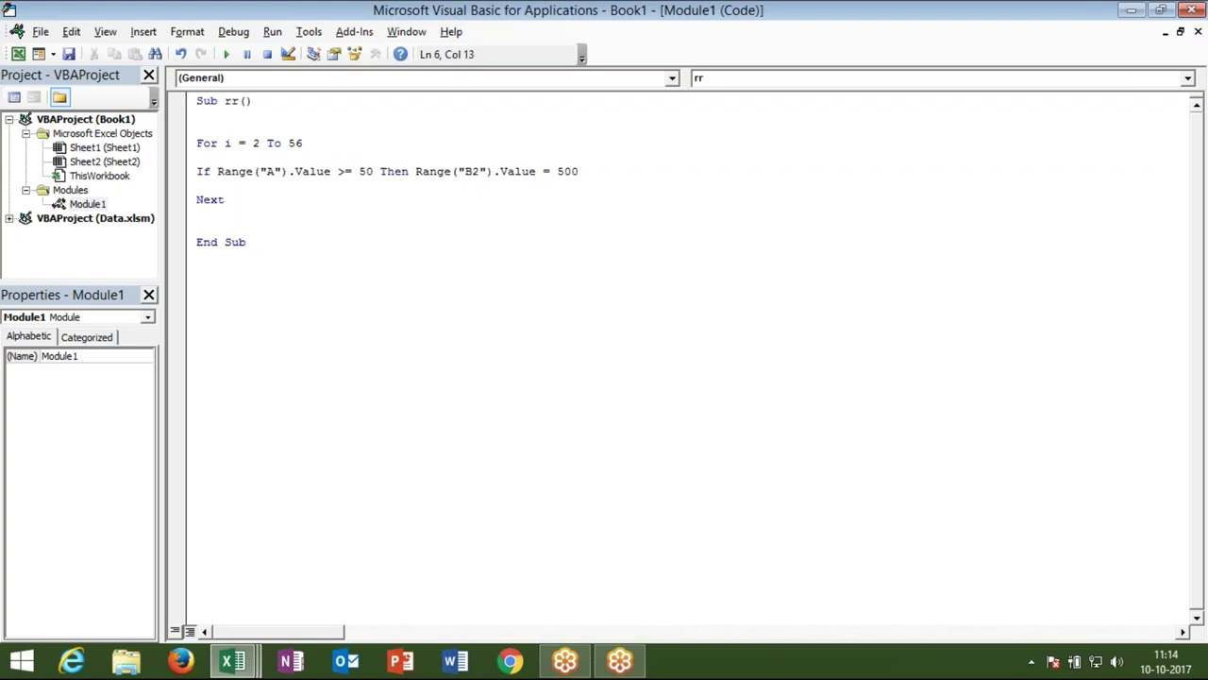
{"action": "type", "text": "& "}
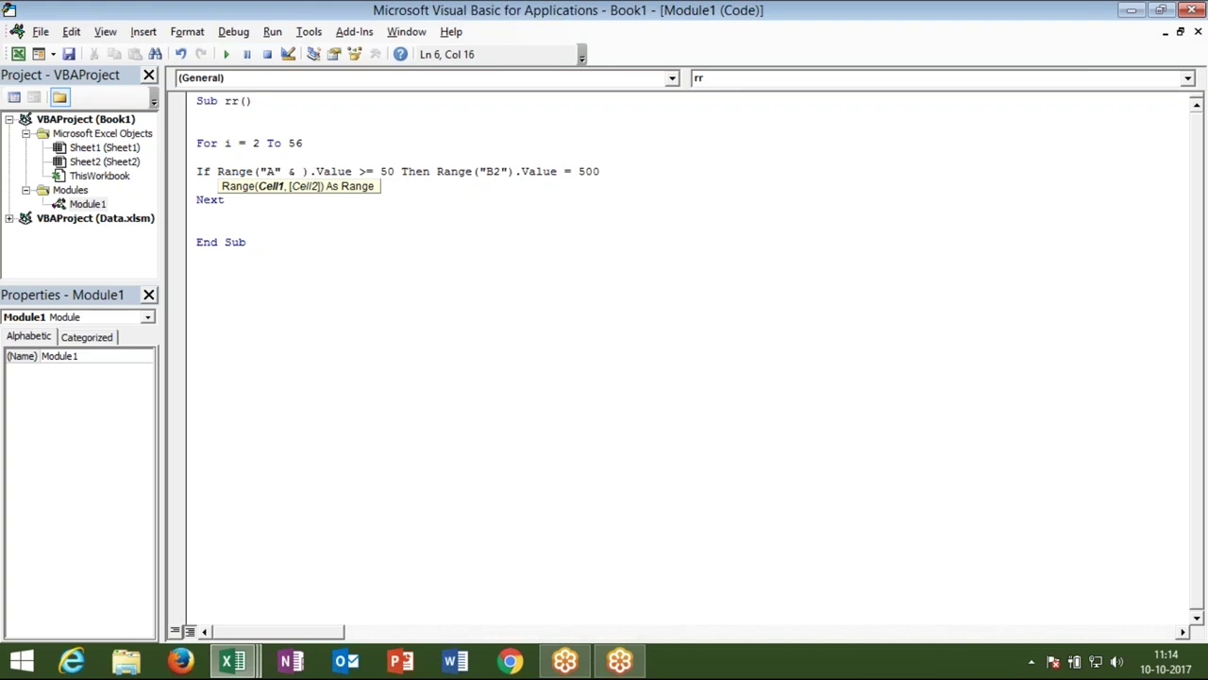
{"action": "type", "text": "i"}
{"action": "left_click", "coordinate": [508, 171]}
{"action": "key", "text": "BackSpace"}
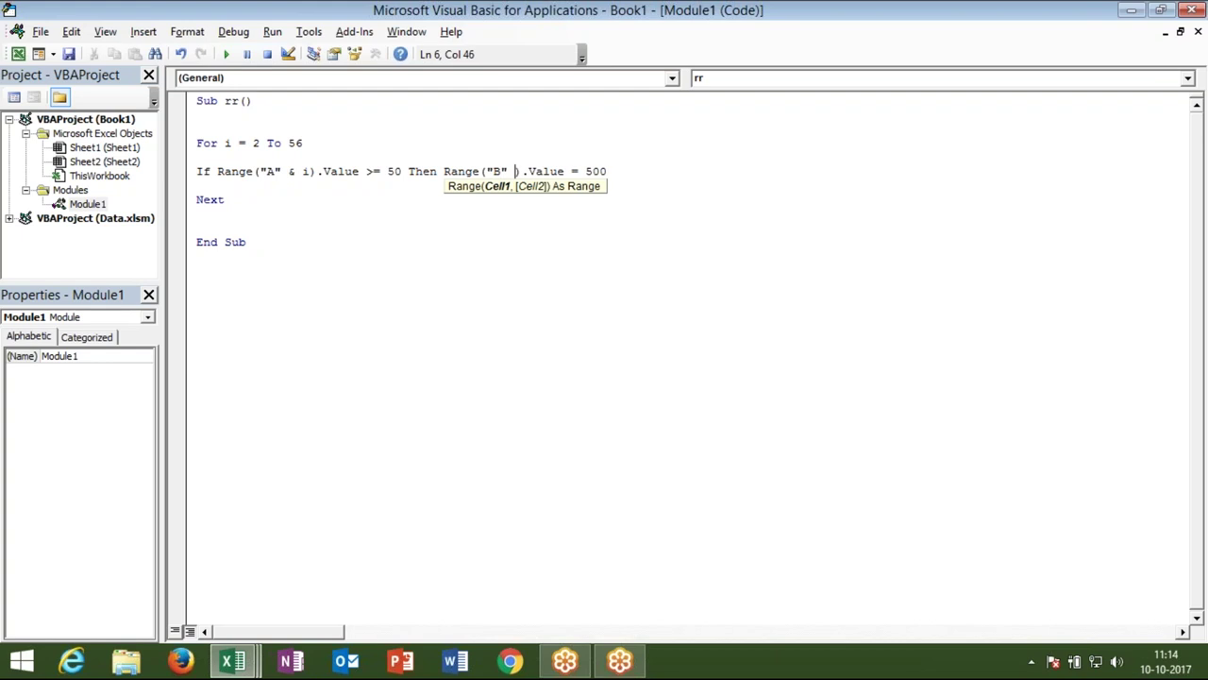
{"action": "type", "text": "& i"}
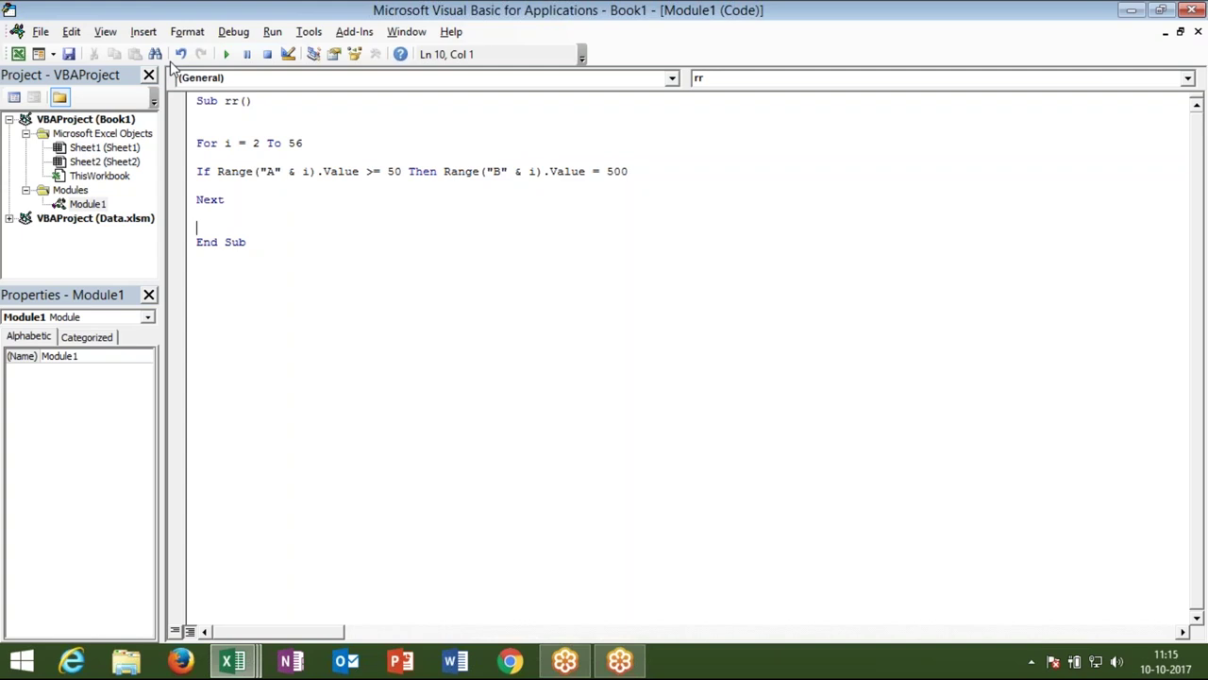
{"action": "left_click", "coordinate": [241, 36]}
{"action": "left_click", "coordinate": [253, 74]}
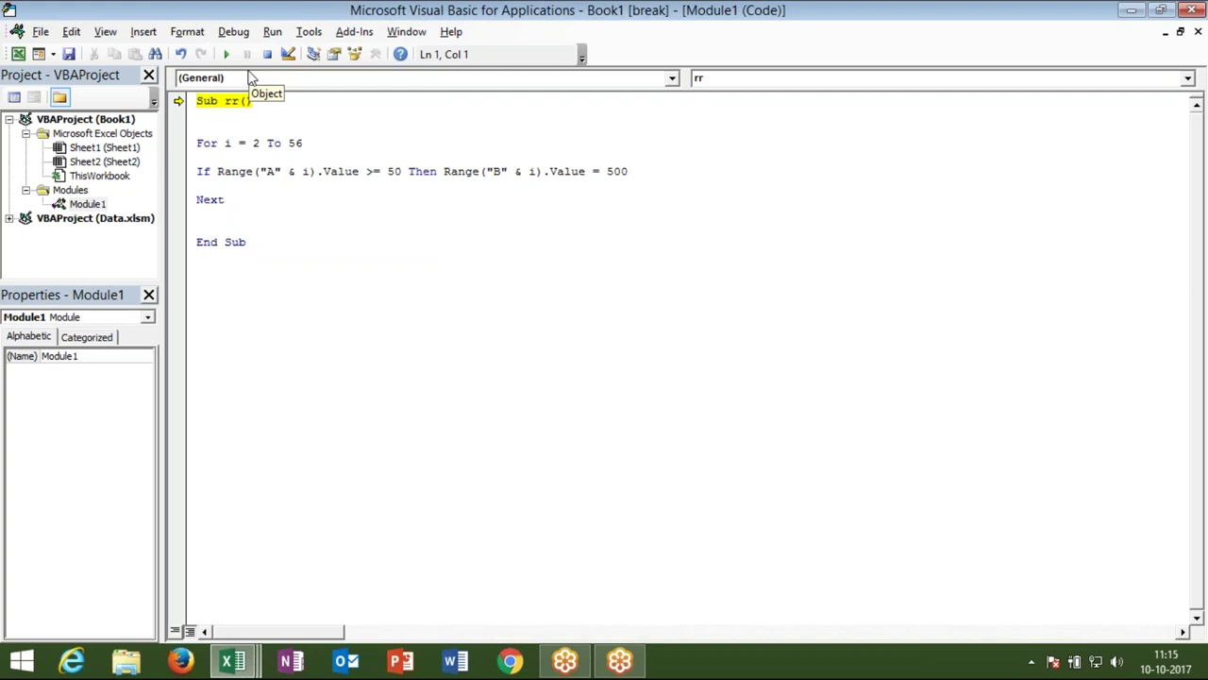
Step: Advance the paused rr macro one line with F8
{"action": "key", "text": "alt+Tab"}
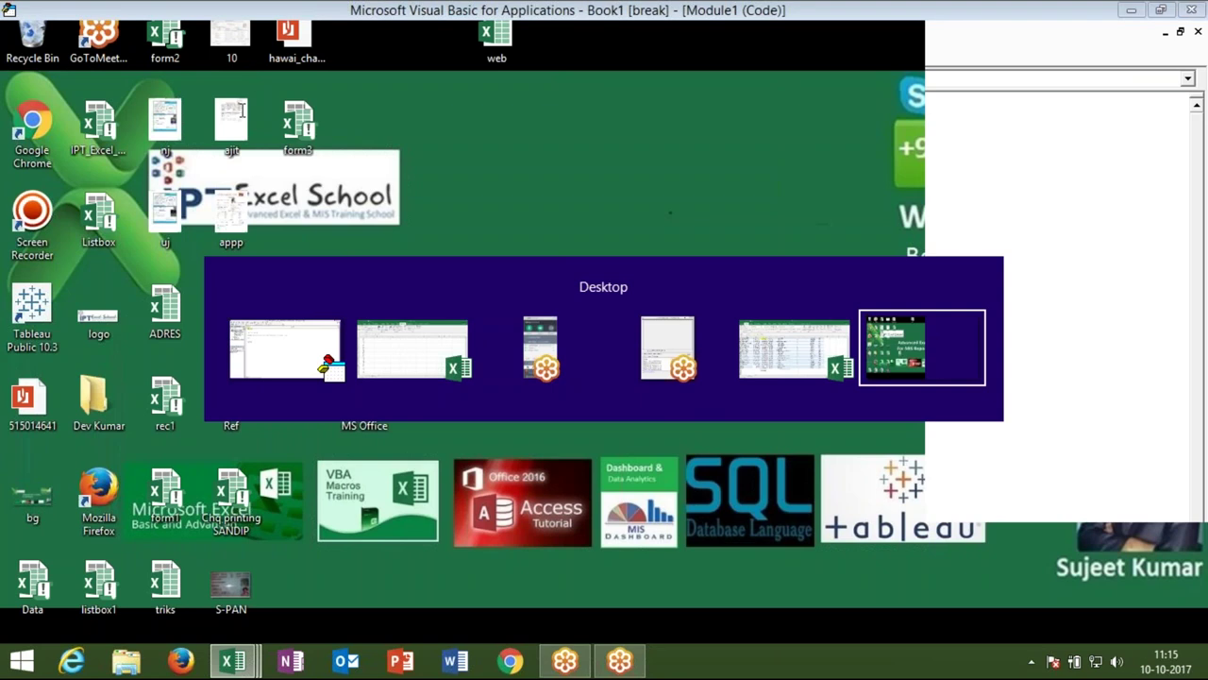
{"action": "key", "text": "alt+Tab"}
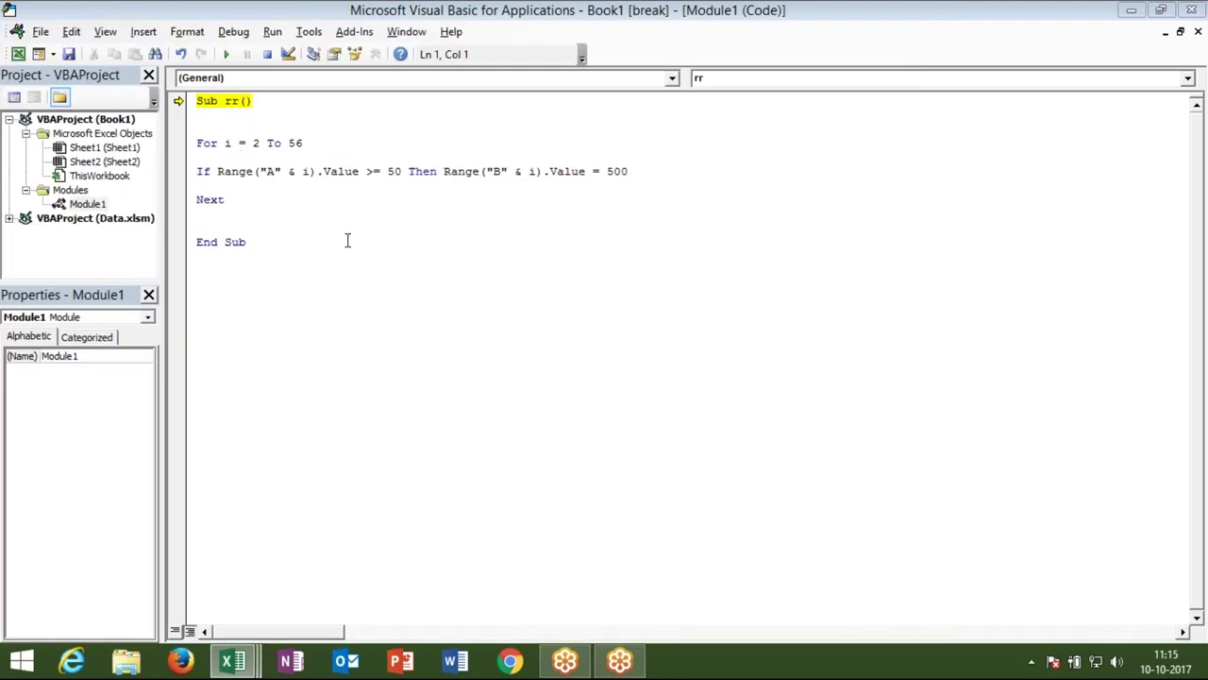
{"action": "key", "text": "F8"}
{"action": "key", "text": "F8"}
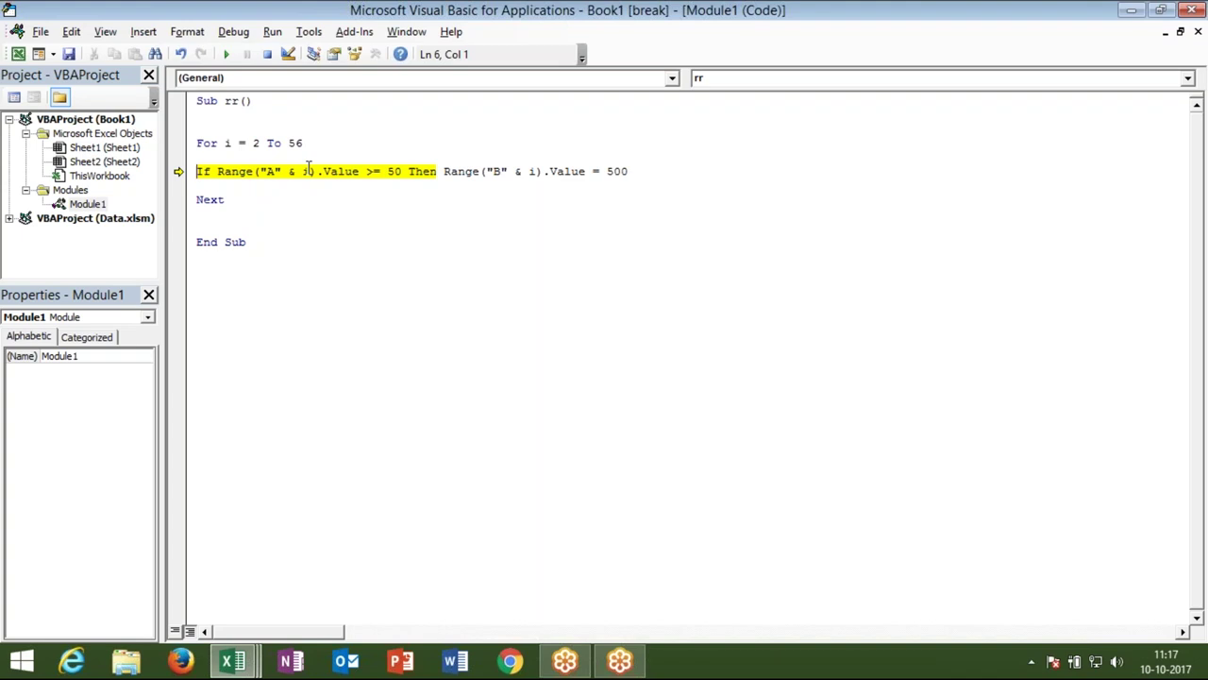
Step: Run rr to completion, then clear column B on the sheet and return to the code
{"action": "left_click", "coordinate": [239, 209]}
{"action": "left_click", "coordinate": [226, 55]}
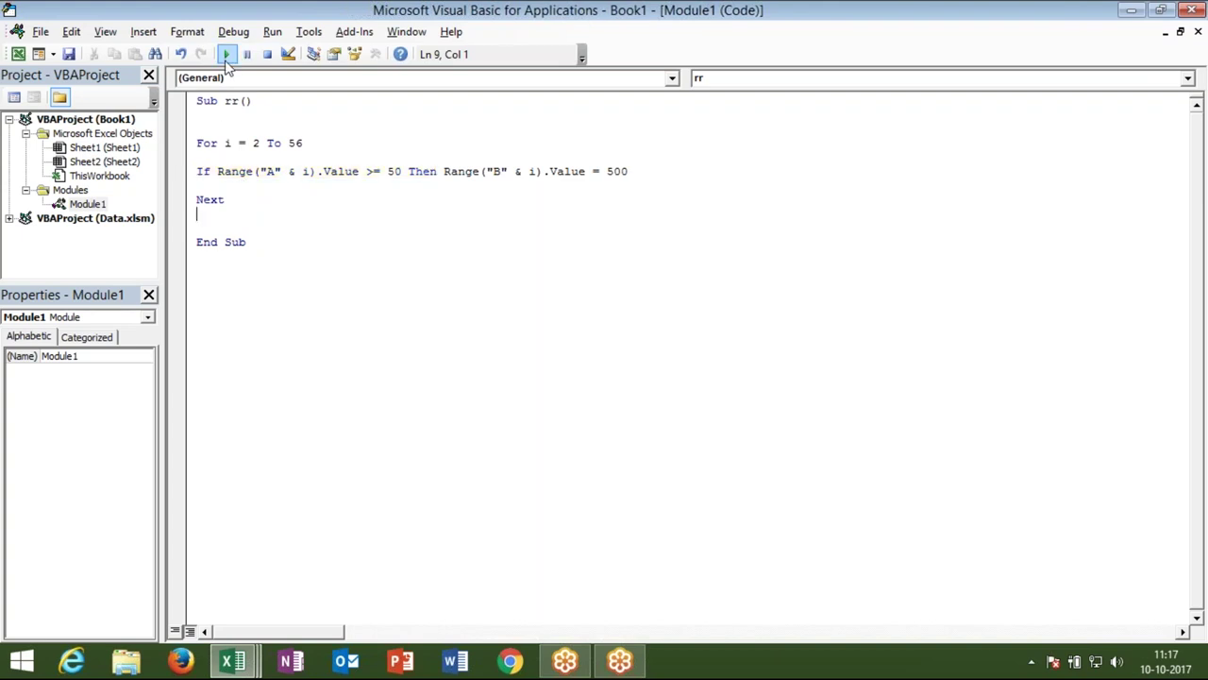
{"action": "key", "text": "alt+F11"}
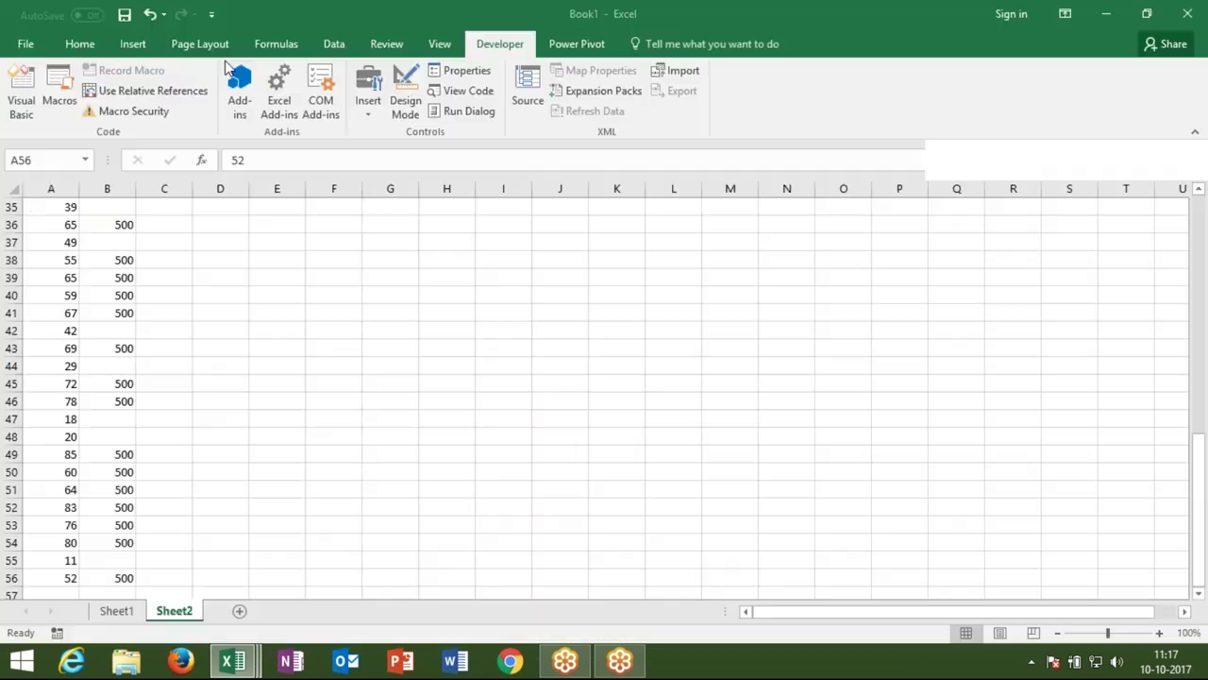
{"action": "left_click", "coordinate": [107, 188]}
{"action": "key", "text": "Delete"}
{"action": "key", "text": "ctrl+Up"}
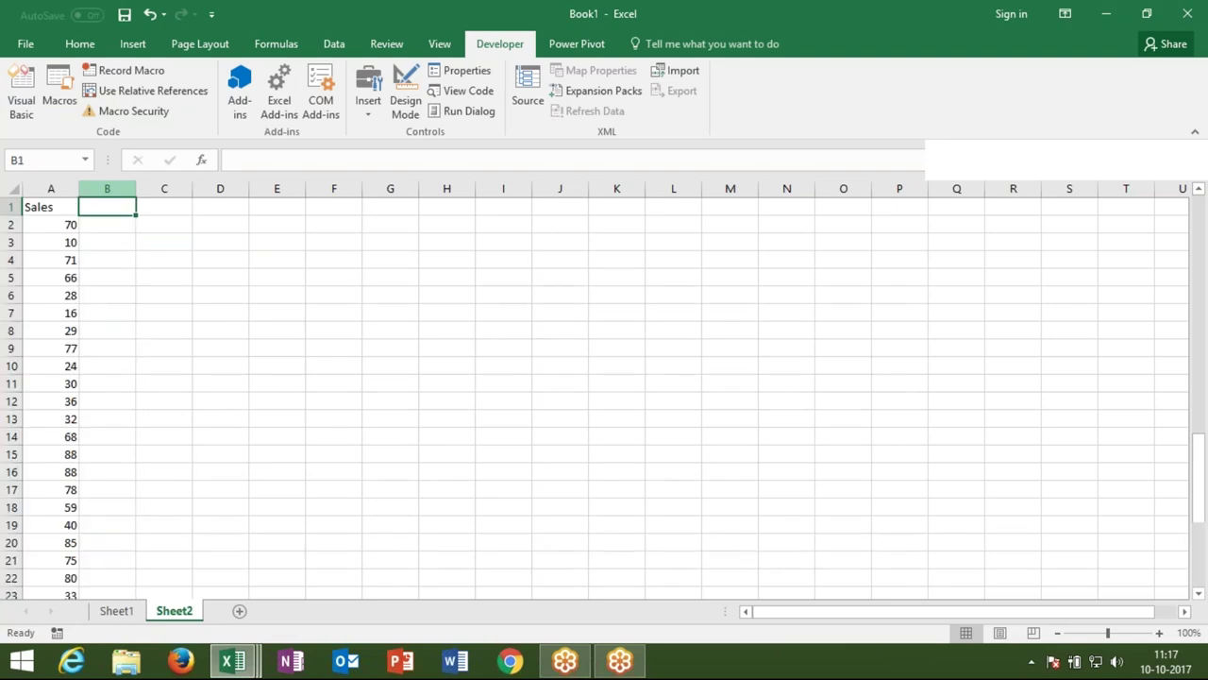
{"action": "key", "text": "alt+F11"}
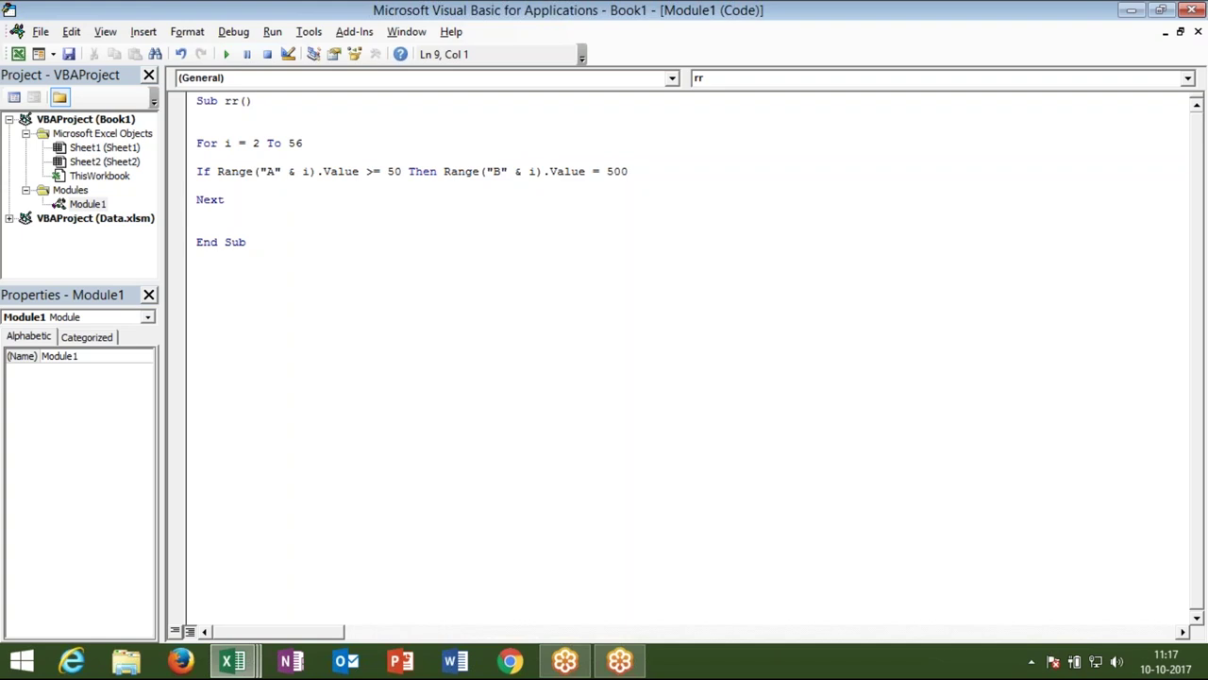
Step: Copy the entire rr procedure and paste a duplicate below its End Sub
{"action": "double_click", "coordinate": [213, 171]}
{"action": "double_click", "coordinate": [234, 171]}
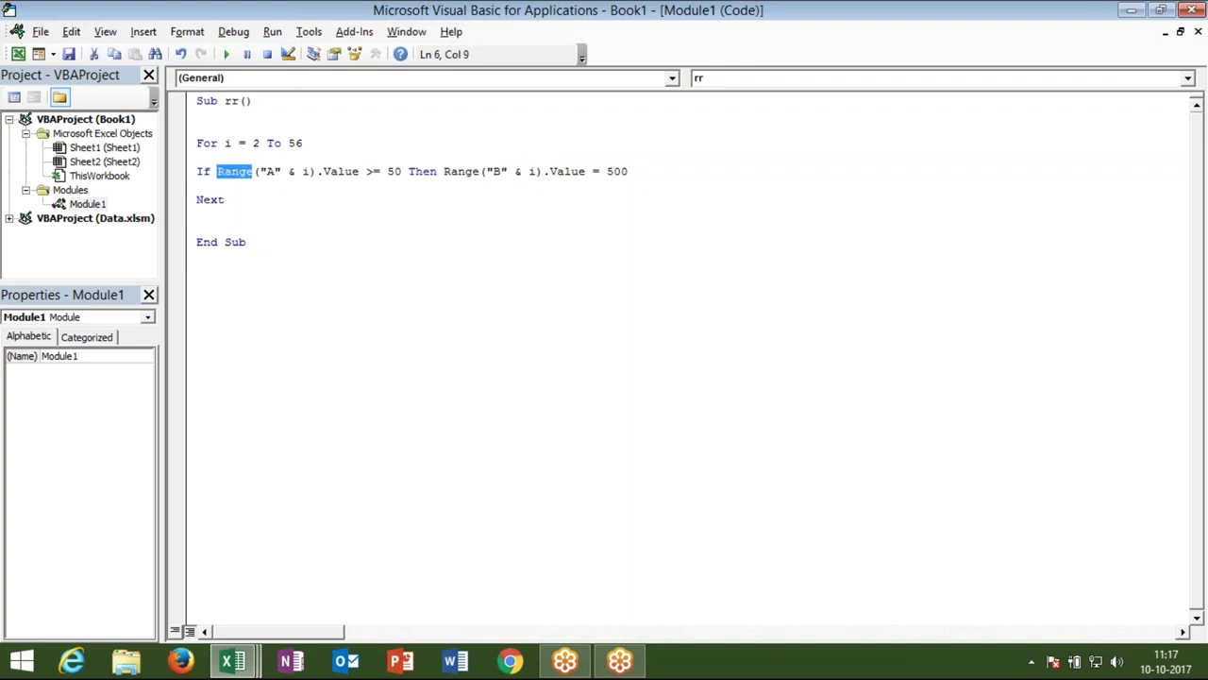
{"action": "left_click", "coordinate": [309, 172]}
{"action": "key", "text": "shift+Up"}
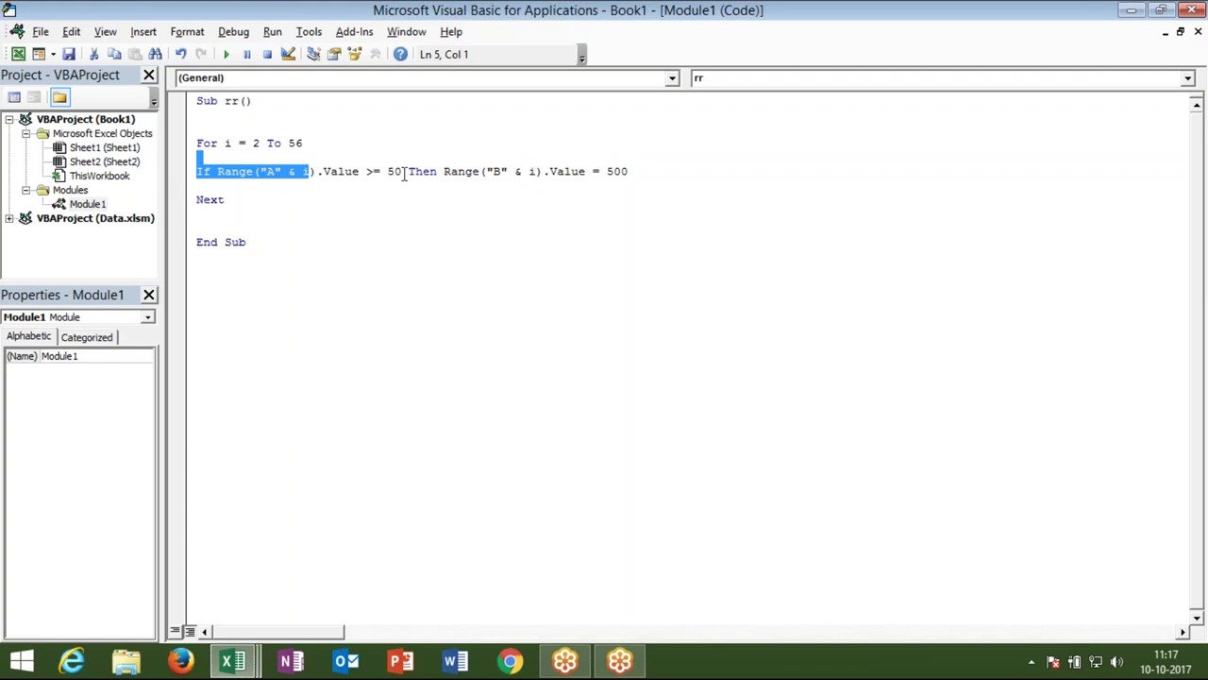
{"action": "left_click", "coordinate": [483, 171]}
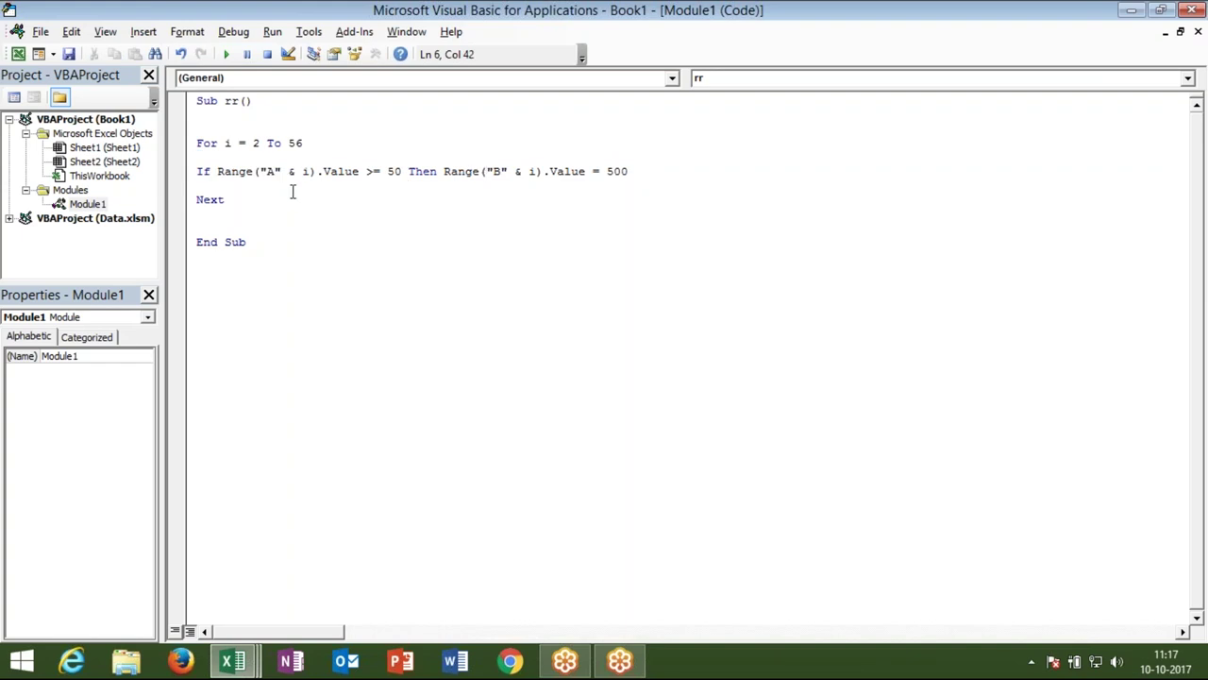
{"action": "left_click", "coordinate": [262, 252]}
{"action": "key", "text": "shift+Up"}
{"action": "key", "text": "shift+Up"}
{"action": "key", "text": "shift+Up"}
{"action": "key", "text": "shift+Up"}
{"action": "key", "text": "shift+Up"}
{"action": "key", "text": "ctrl+c"}
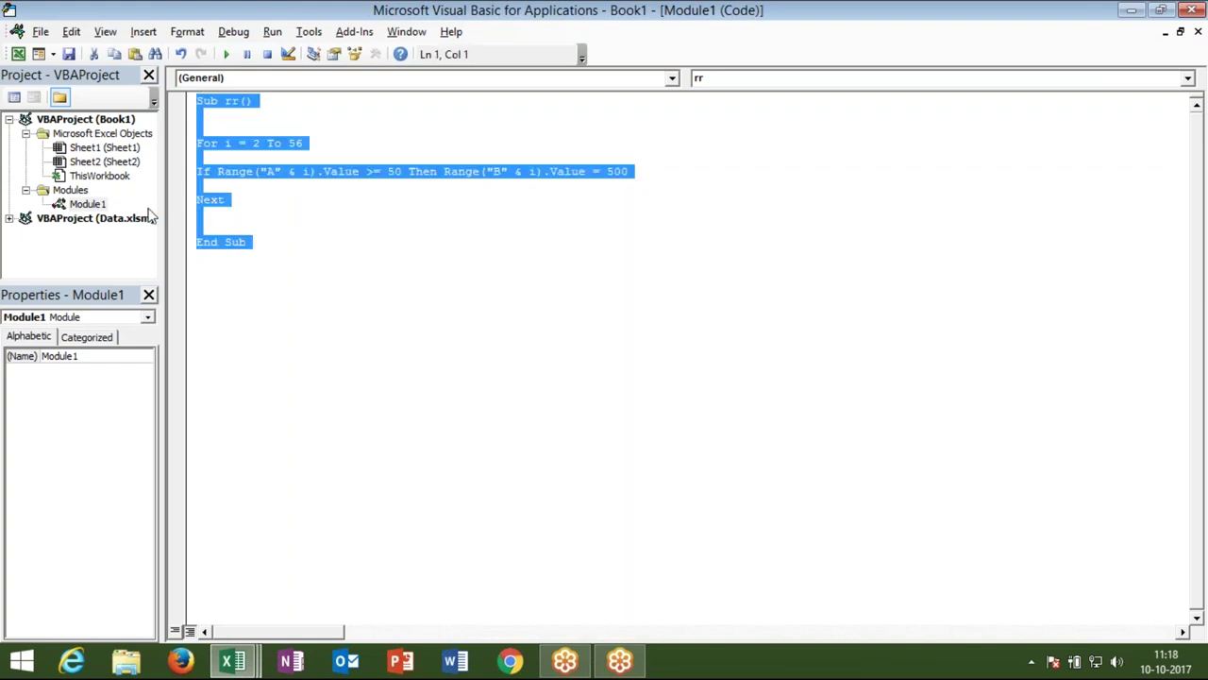
{"action": "left_click", "coordinate": [203, 256]}
{"action": "key", "text": "ctrl+v"}
{"action": "left_click", "coordinate": [197, 256]}
Step: Inspect the empty cells B2 and B3 beside the Sales values on Sheet2, then return to the code
{"action": "key", "text": "alt+F11"}
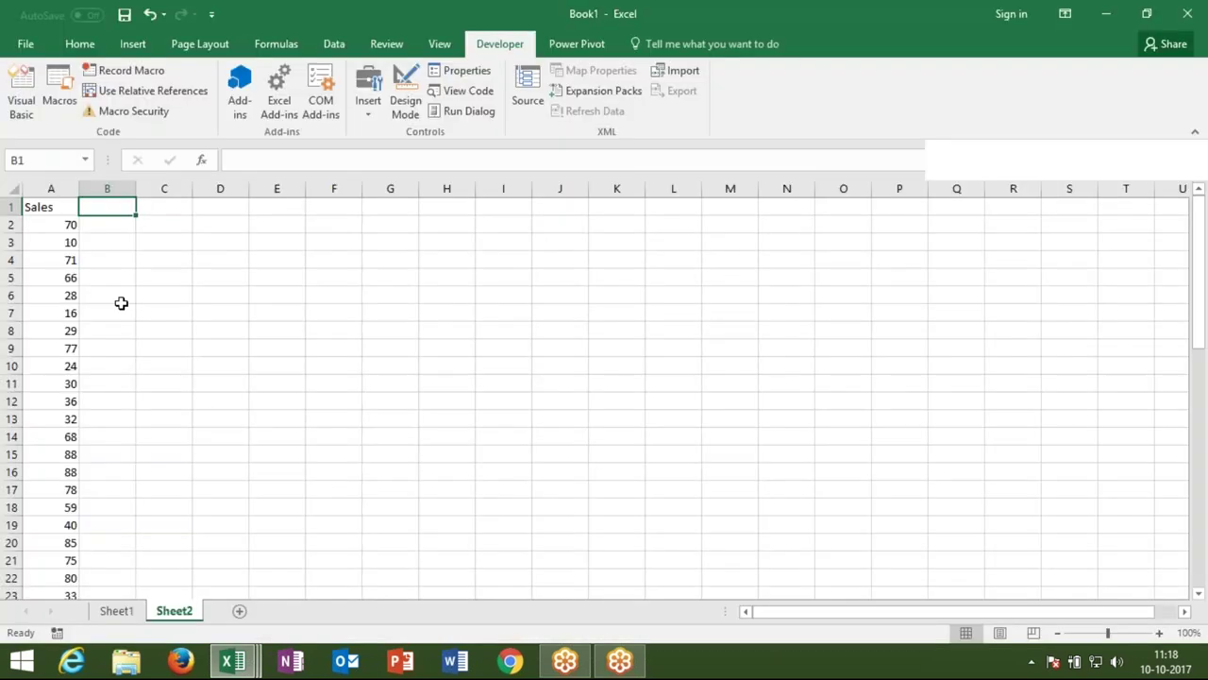
{"action": "left_click", "coordinate": [97, 222]}
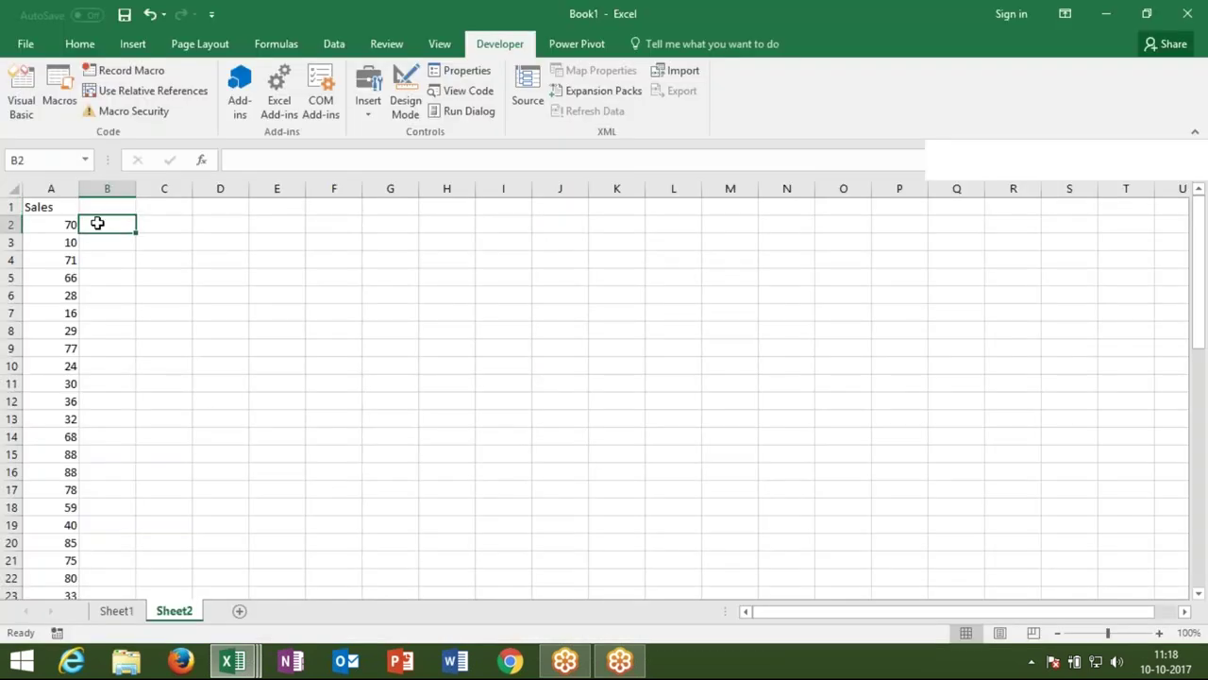
{"action": "left_click", "coordinate": [94, 237]}
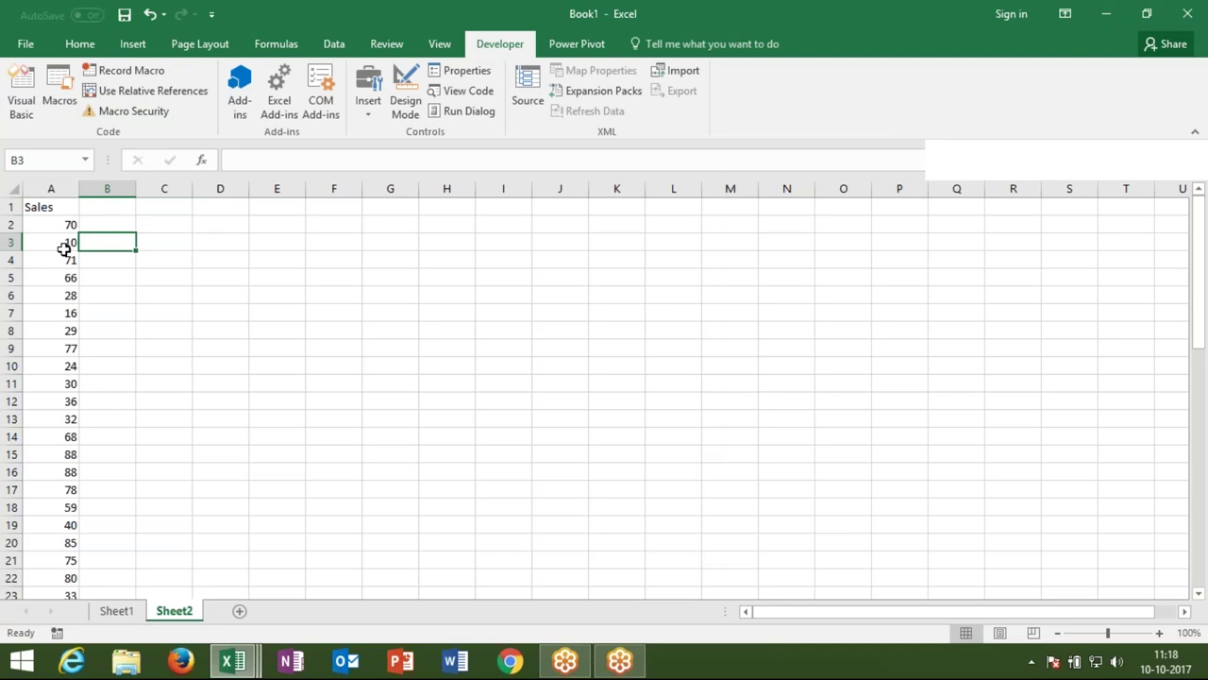
{"action": "key", "text": "alt+F11"}
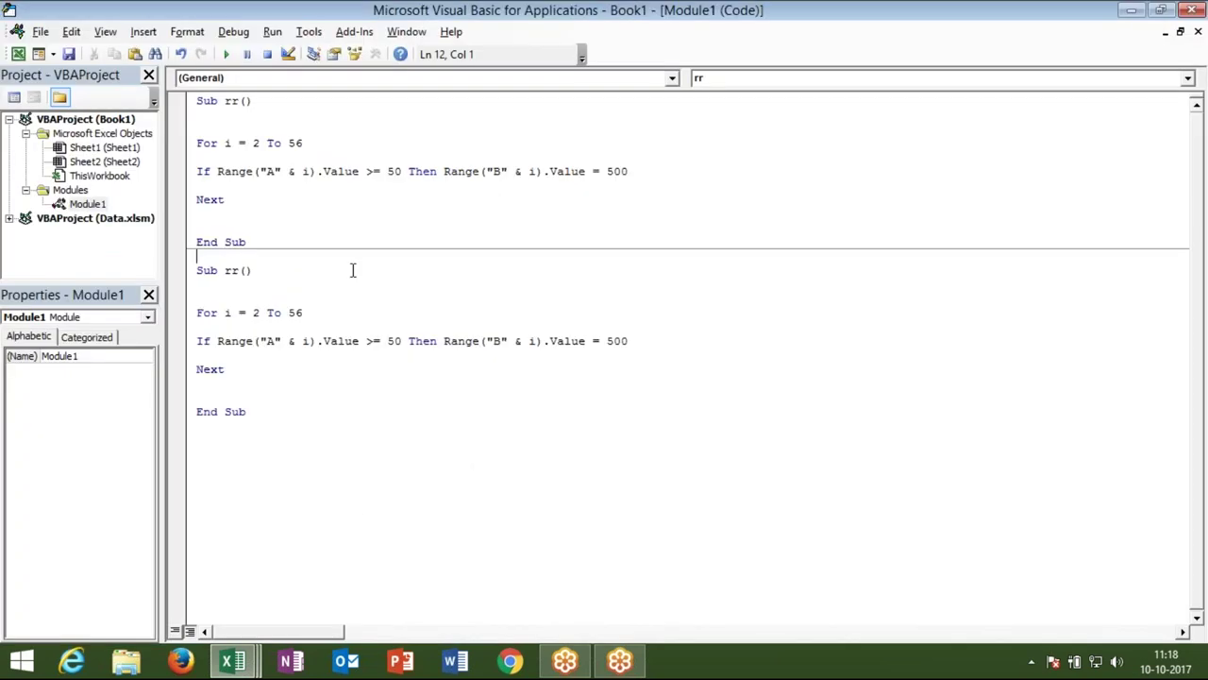
Step: Move the Range("B" & i).Value = 500 assignment onto its own line after Then
{"action": "left_click", "coordinate": [443, 341]}
{"action": "key", "text": "Return"}
{"action": "key", "text": "Left"}
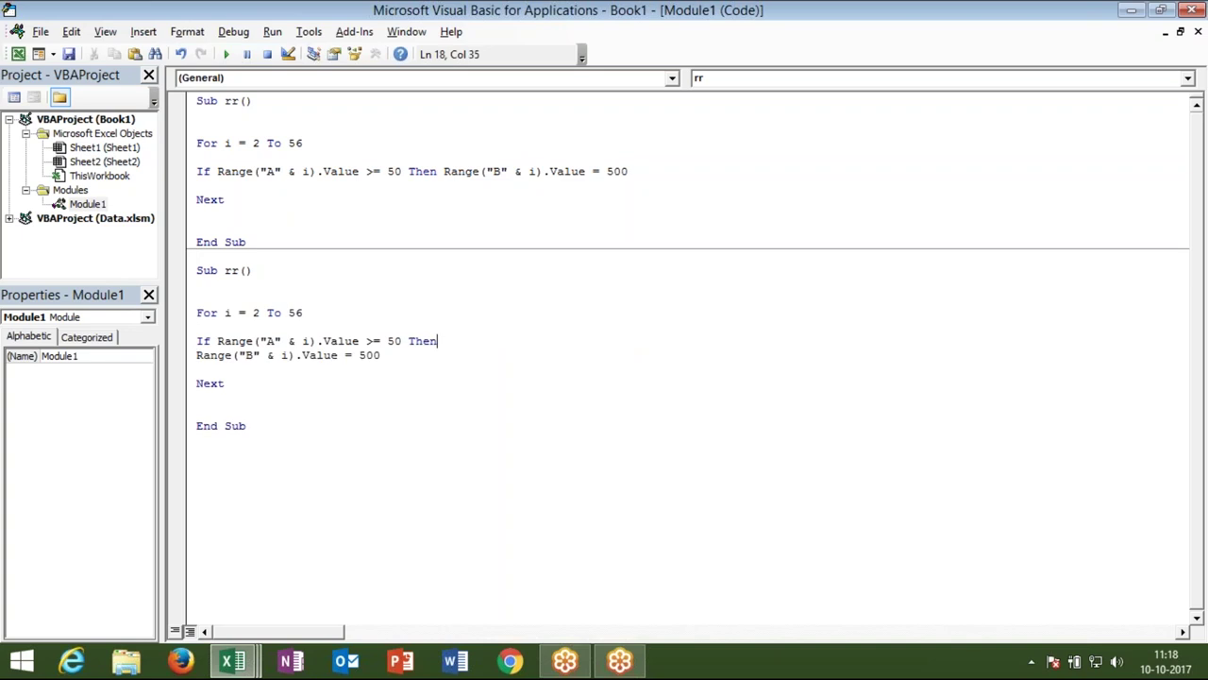
{"action": "key", "text": "Down"}
Step: Add the line Range("B" & i).Interior.Color = vbRed below the 500 assignment
{"action": "left_click_drag", "start_coordinate": [296, 356], "coordinate": [195, 356]}
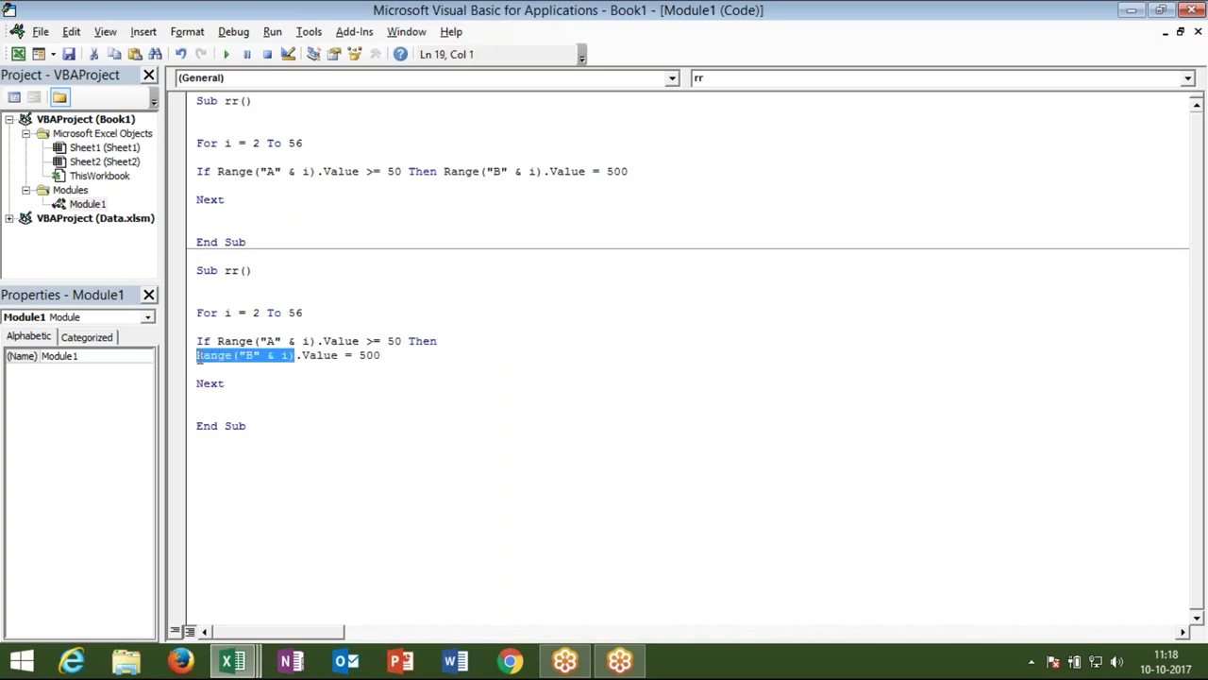
{"action": "left_click", "coordinate": [200, 368]}
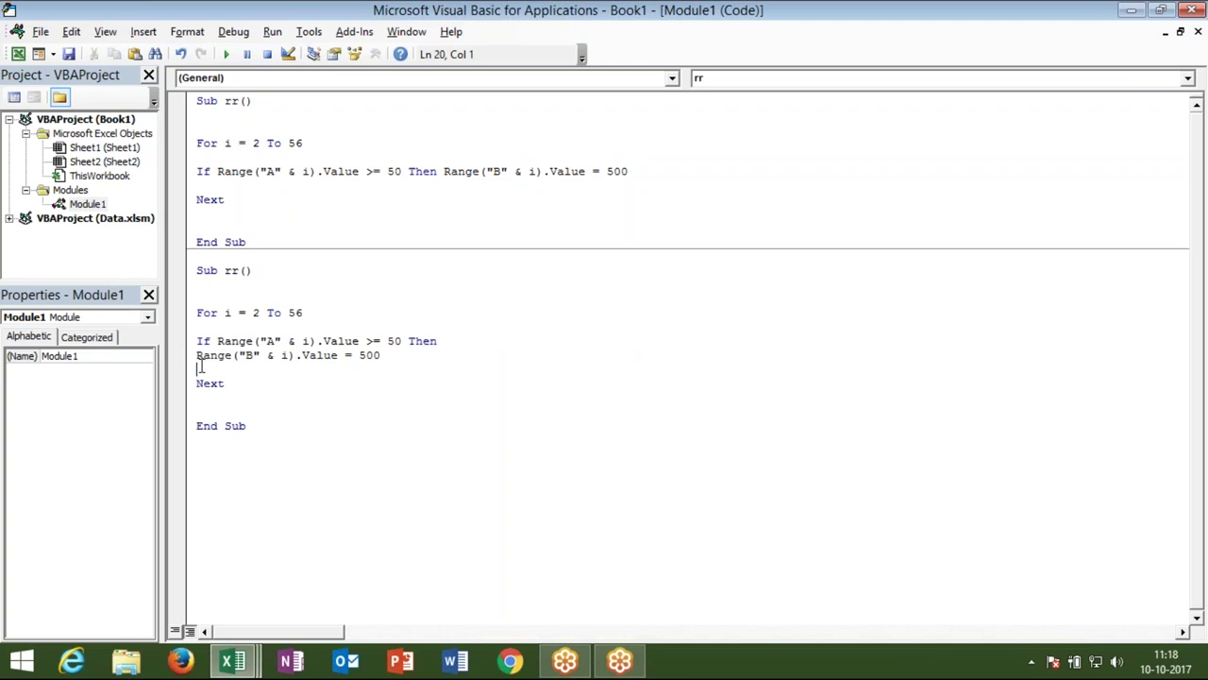
{"action": "type", "text": "Range(\"B\" & i)"}
{"action": "type", "text": ".in"}
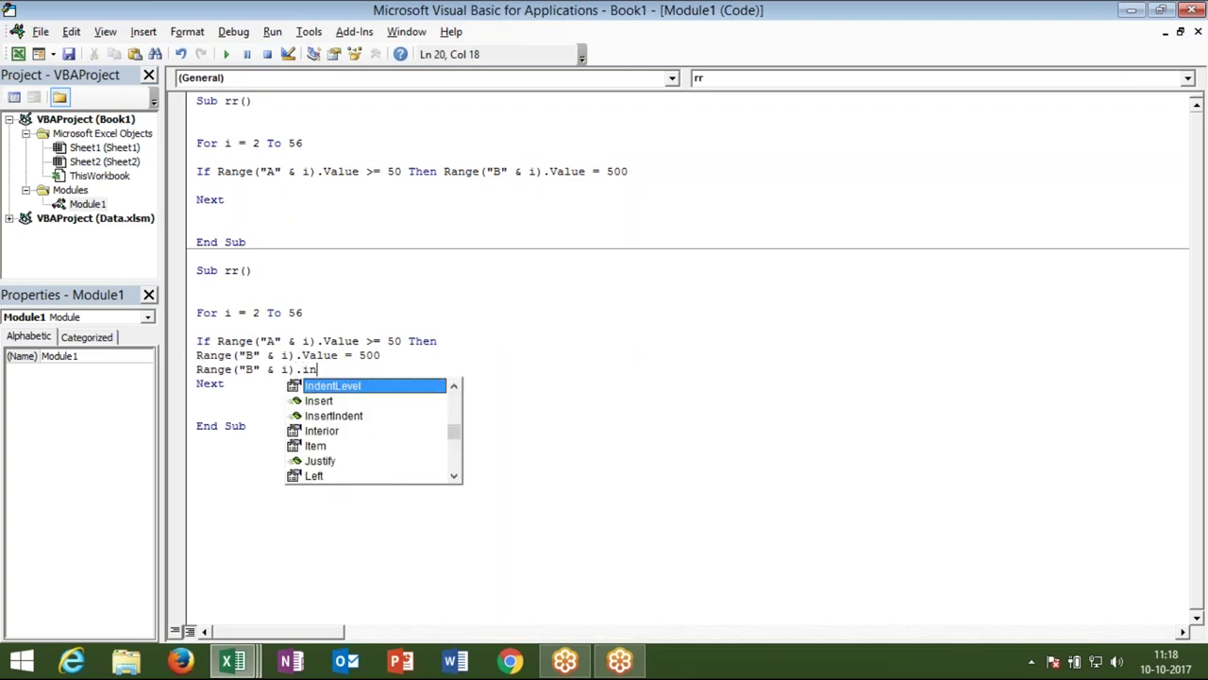
{"action": "key", "text": "Down"}
{"action": "key", "text": "Down"}
{"action": "key", "text": "Down"}
{"action": "key", "text": "Tab"}
{"action": "type", "text": ".co"}
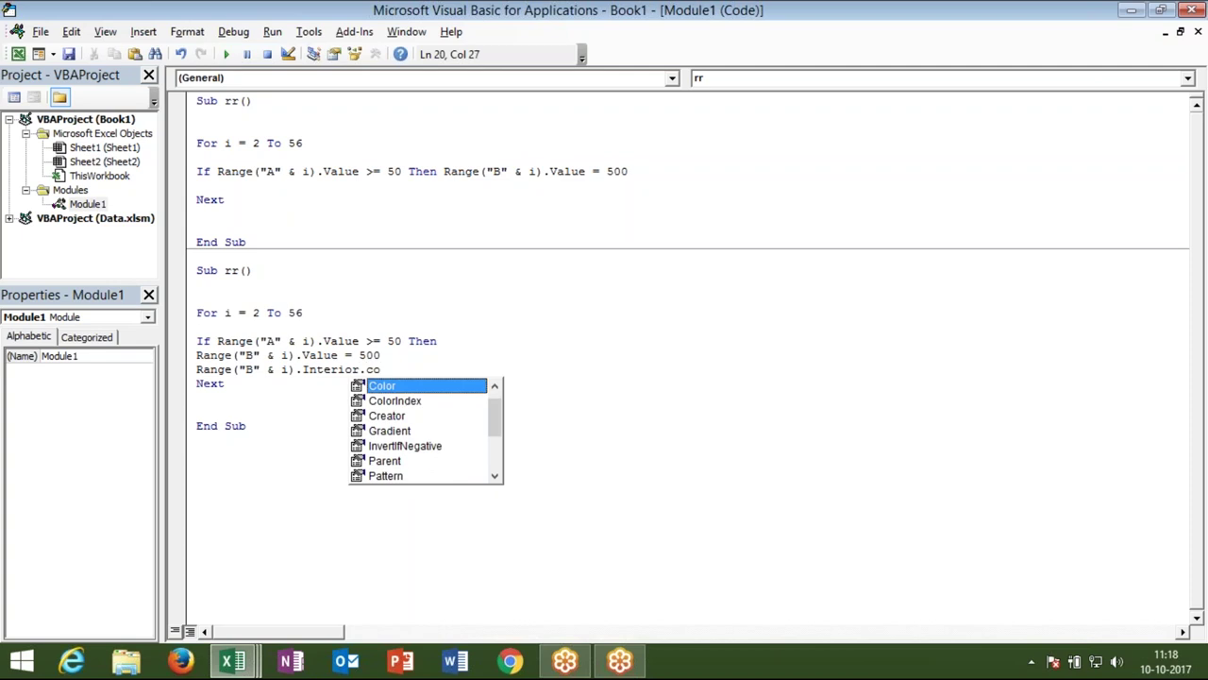
{"action": "key", "text": "Tab"}
{"action": "type", "text": "=bred"}
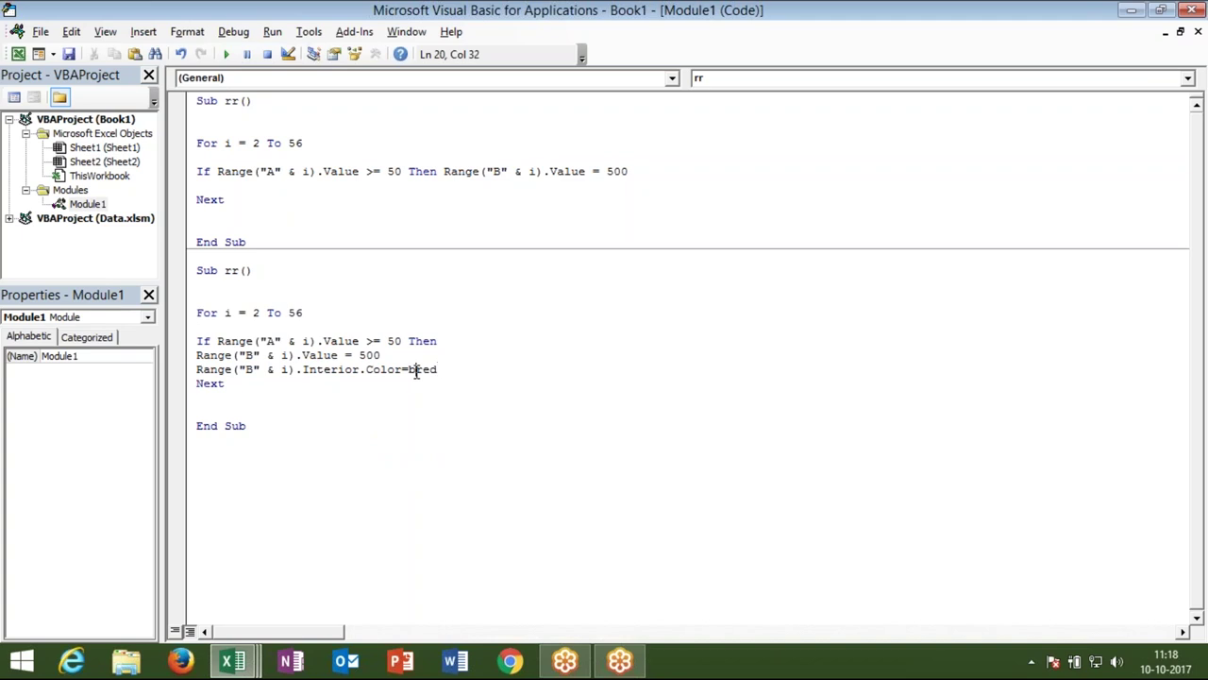
{"action": "key", "text": "BackSpace"}
{"action": "type", "text": "b"}
{"action": "key", "text": "BackSpace"}
{"action": "type", "text": "vb"}
{"action": "left_click", "coordinate": [414, 398]}
Step: Close the block If with End If
{"action": "key", "text": "Return"}
{"action": "key", "text": "Up"}
{"action": "type", "text": "en"}
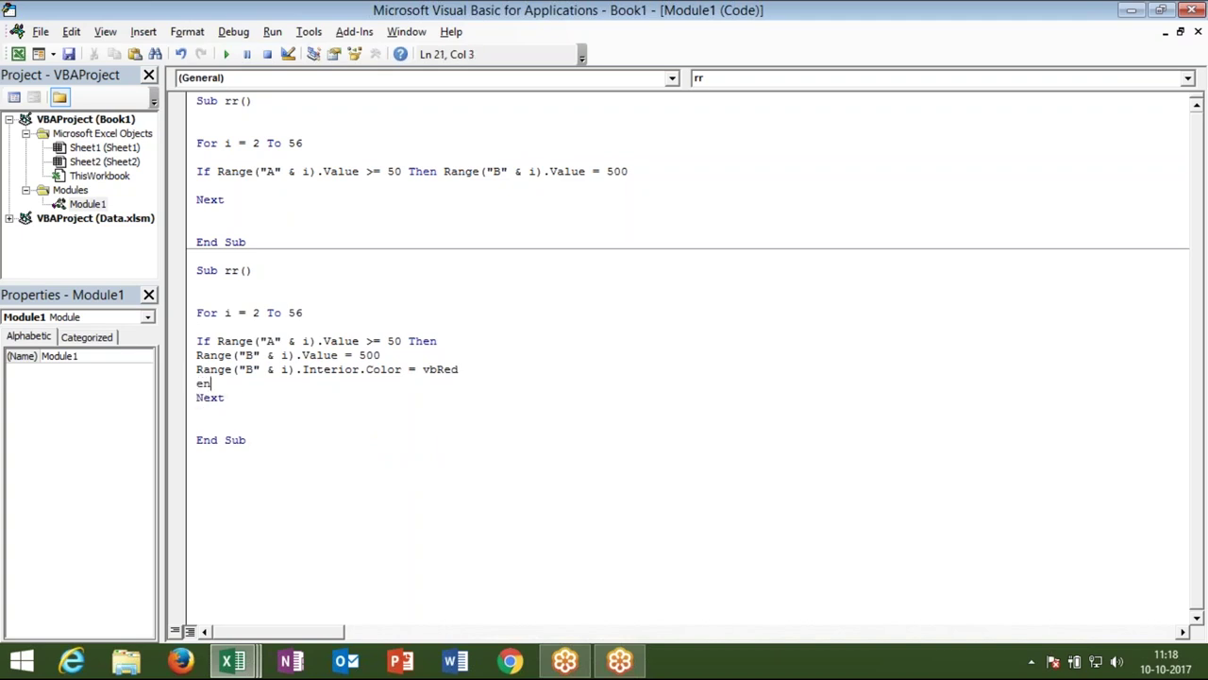
{"action": "type", "text": "d if"}
{"action": "key", "text": "Return"}
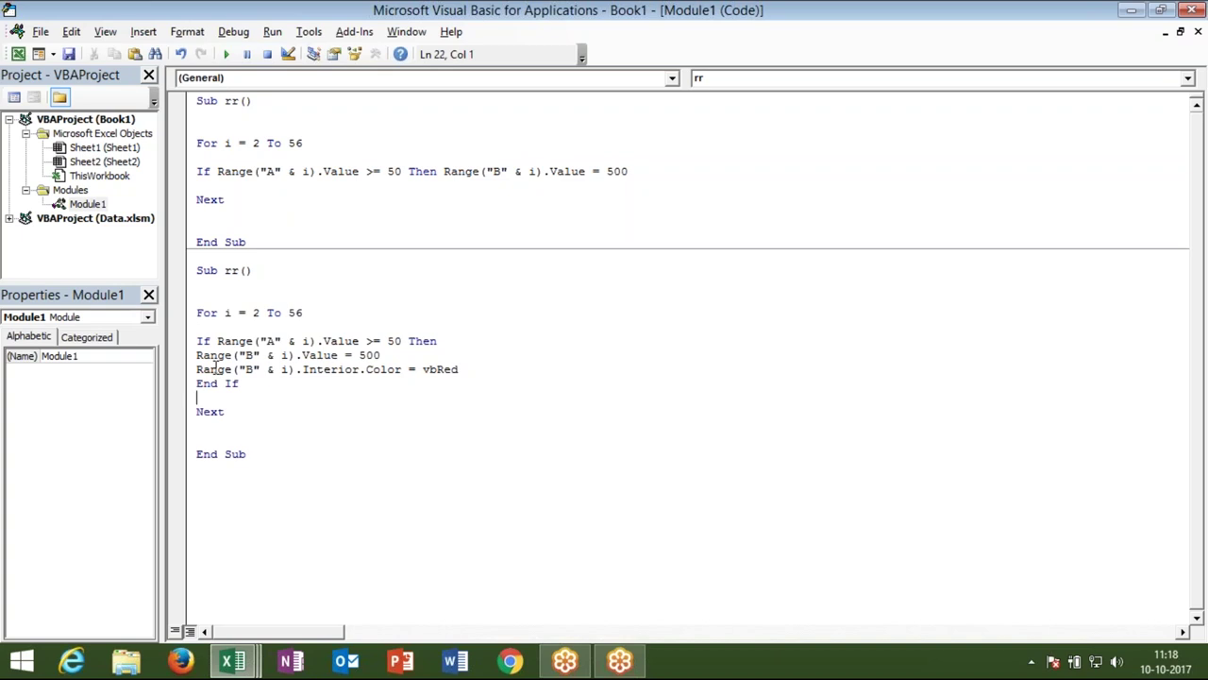
Step: Rename the duplicate procedure rr_1 to fix the ambiguous-name error, then run it
{"action": "left_click", "coordinate": [227, 55]}
{"action": "key", "text": "Return"}
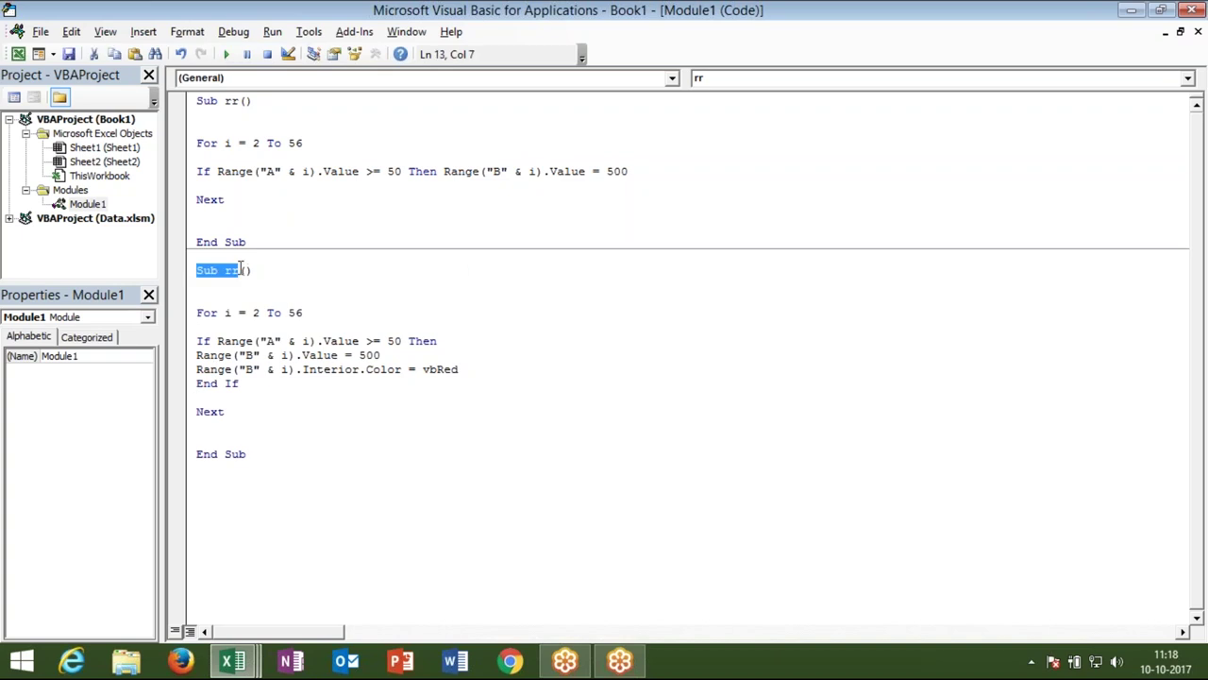
{"action": "key", "text": "Right"}
{"action": "type", "text": "1"}
{"action": "left_click", "coordinate": [262, 327]}
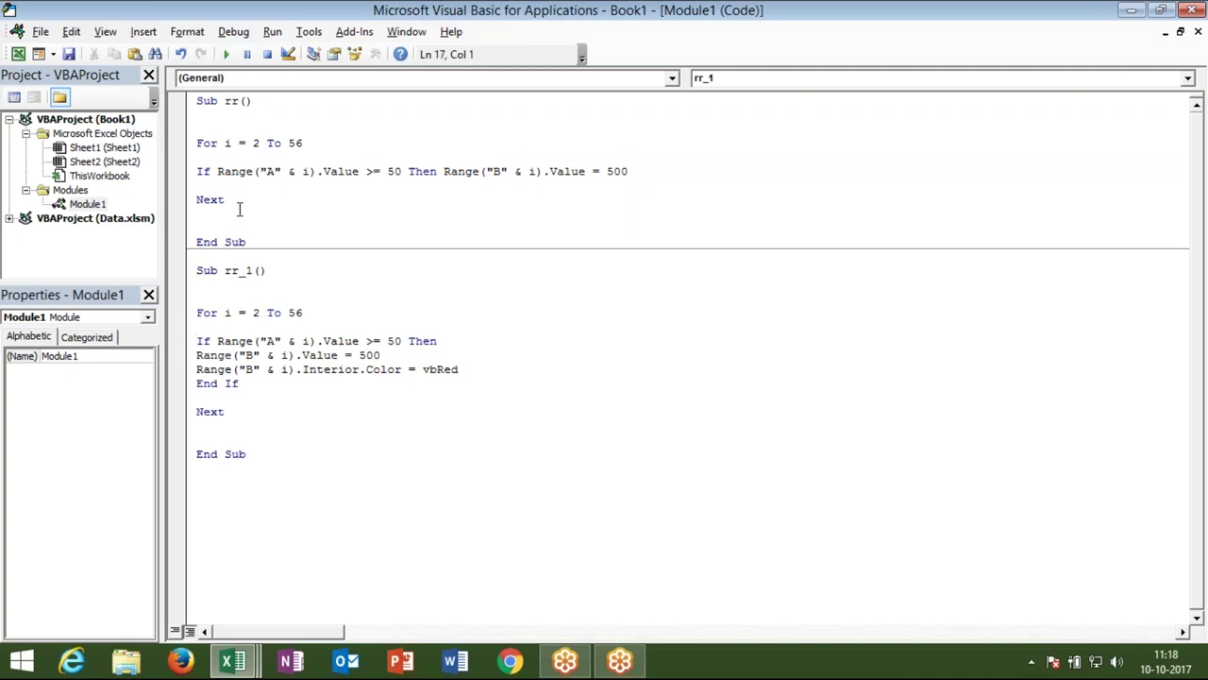
{"action": "left_click", "coordinate": [226, 54]}
{"action": "key", "text": "alt+F11"}
Step: Delete the 500 values and red fills from column B, then go back to the VBA editor
{"action": "left_click", "coordinate": [121, 188]}
{"action": "key", "text": "Down"}
{"action": "key", "text": "Down"}
{"action": "key", "text": "Down"}
{"action": "key", "text": "Down"}
{"action": "key", "text": "Down"}
{"action": "key", "text": "Down"}
{"action": "key", "text": "Down"}
{"action": "key", "text": "Down"}
{"action": "key", "text": "Down"}
{"action": "key", "text": "Down"}
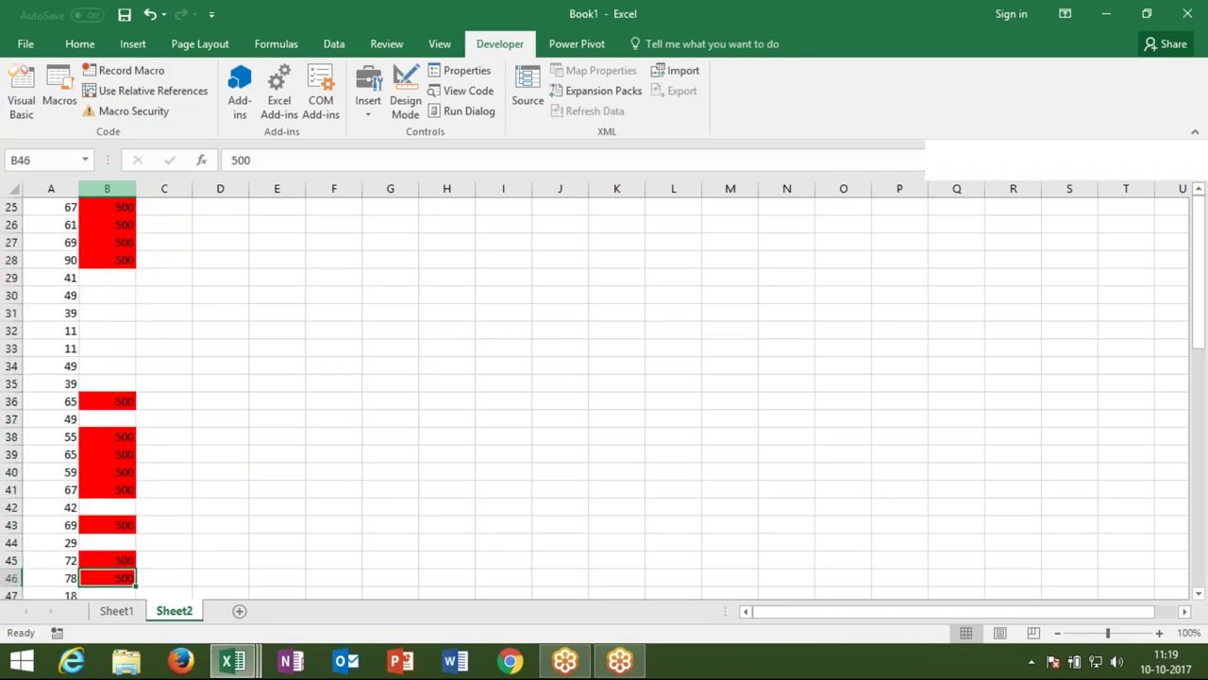
{"action": "left_click", "coordinate": [107, 188]}
{"action": "key", "text": "Delete"}
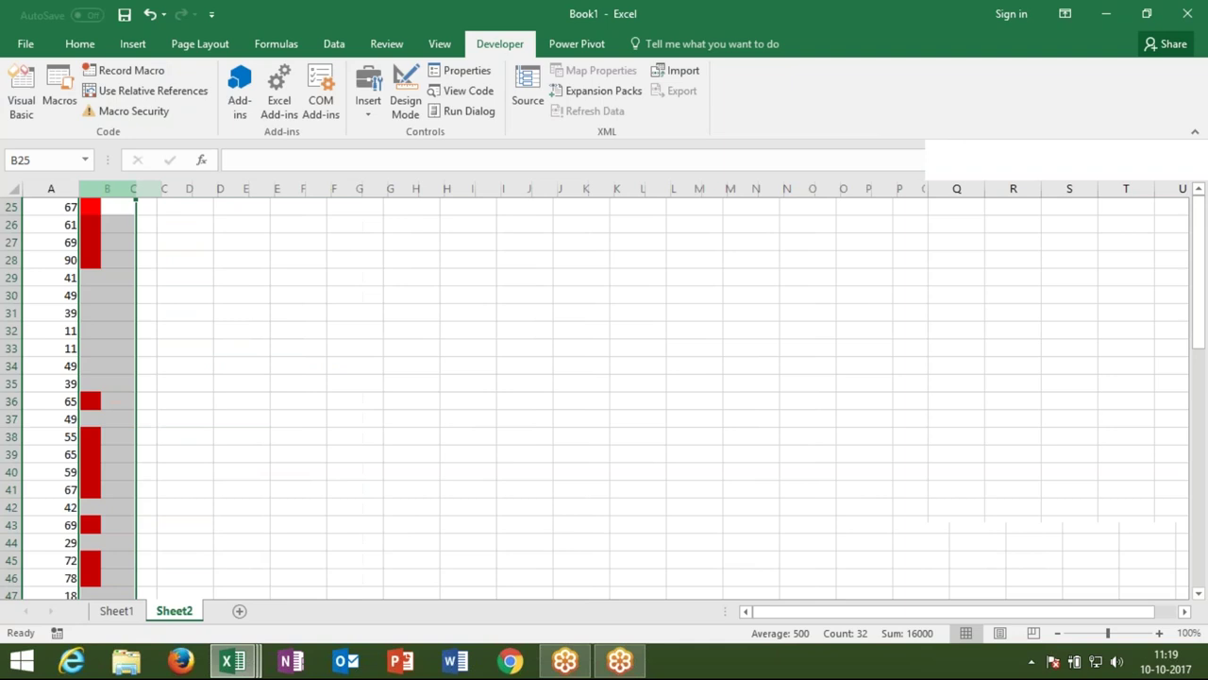
{"action": "key", "text": "alt+F11"}
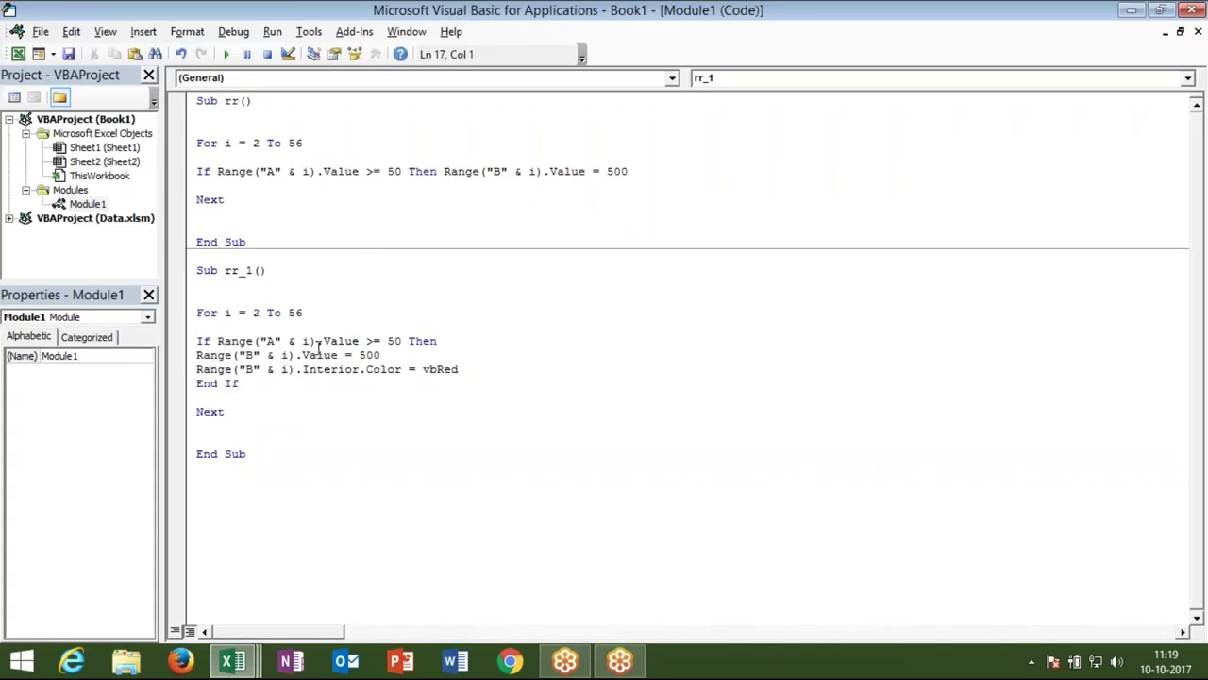
Step: Delete the red Interior.Color line in rr_1 and add an Else before End If
{"action": "left_click_drag", "start_coordinate": [460, 369], "coordinate": [180, 375]}
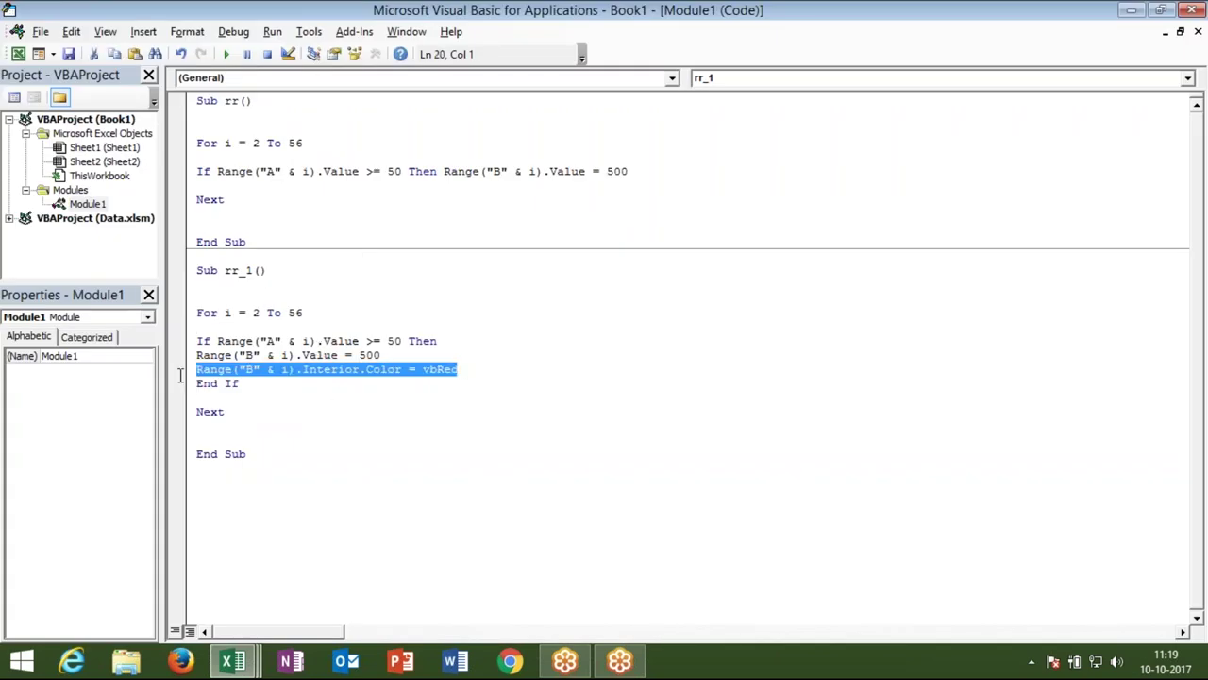
{"action": "key", "text": "Delete"}
{"action": "key", "text": "Return"}
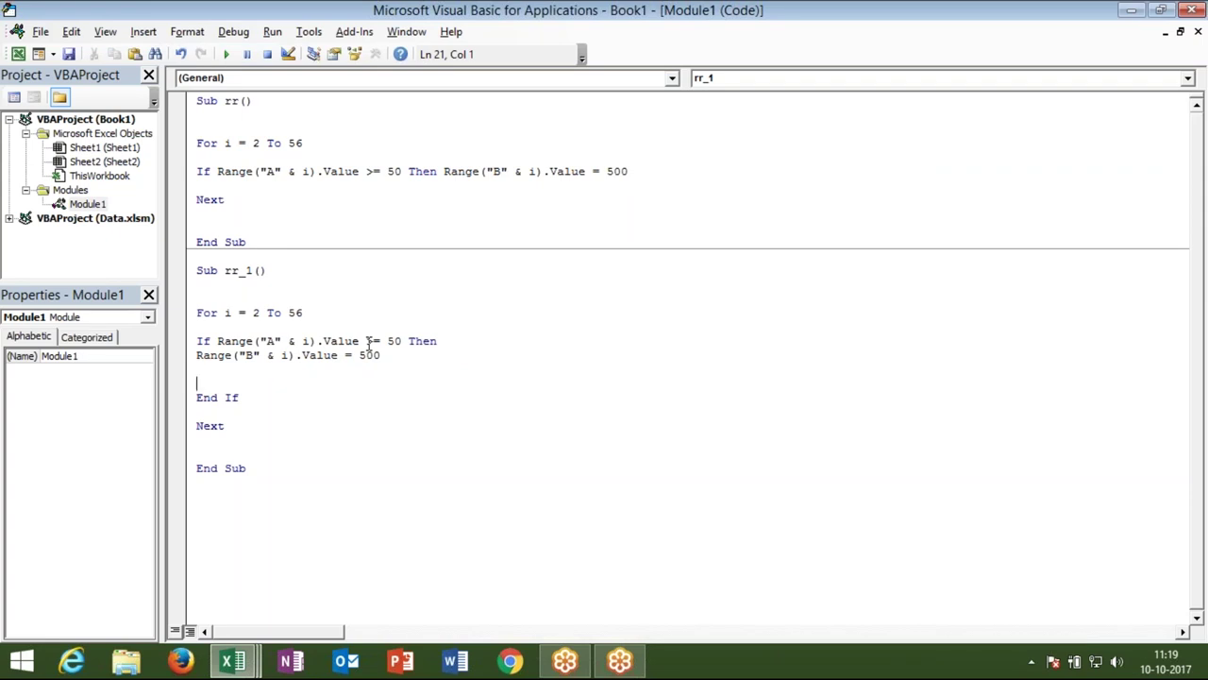
{"action": "left_click", "coordinate": [298, 366]}
{"action": "type", "text": "else"}
{"action": "key", "text": "Return"}
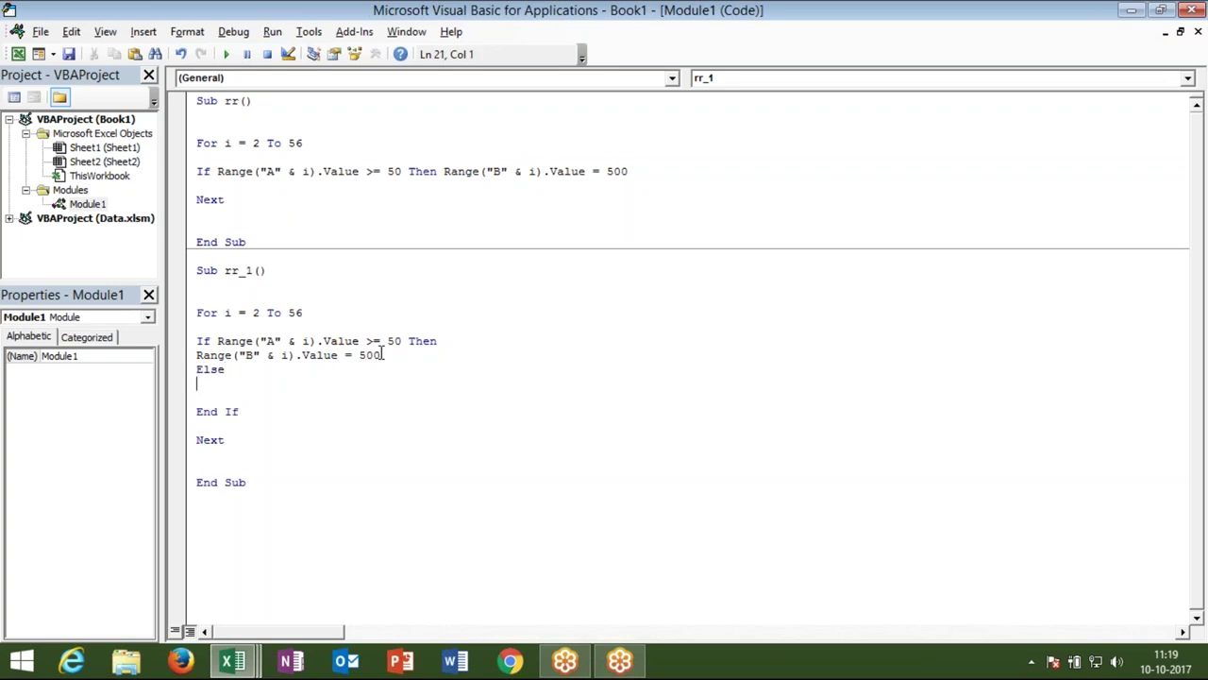
Step: Copy the Value = 500 line under Else and change its value to 100
{"action": "mouse_move", "coordinate": [380, 355]}
{"action": "left_mouse_down"}
{"action": "mouse_move", "coordinate": [193, 341]}
{"action": "mouse_move", "coordinate": [195, 355]}
{"action": "left_mouse_up"}
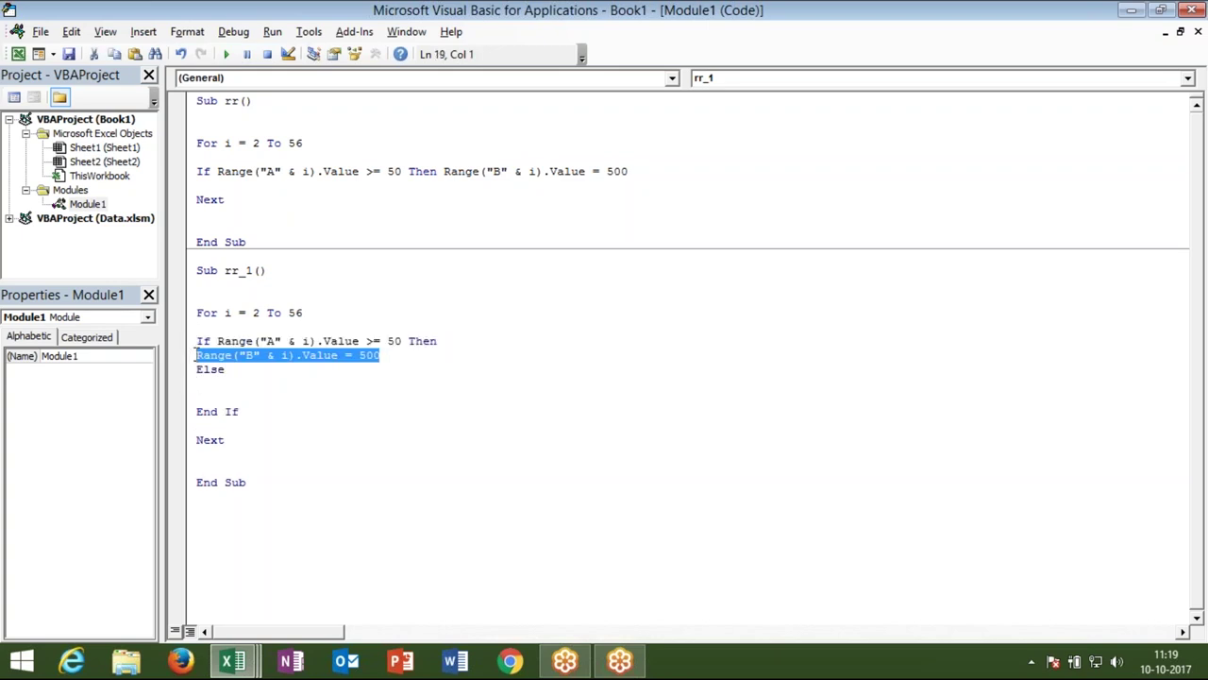
{"action": "key", "text": "ctrl+c"}
{"action": "left_click", "coordinate": [217, 382]}
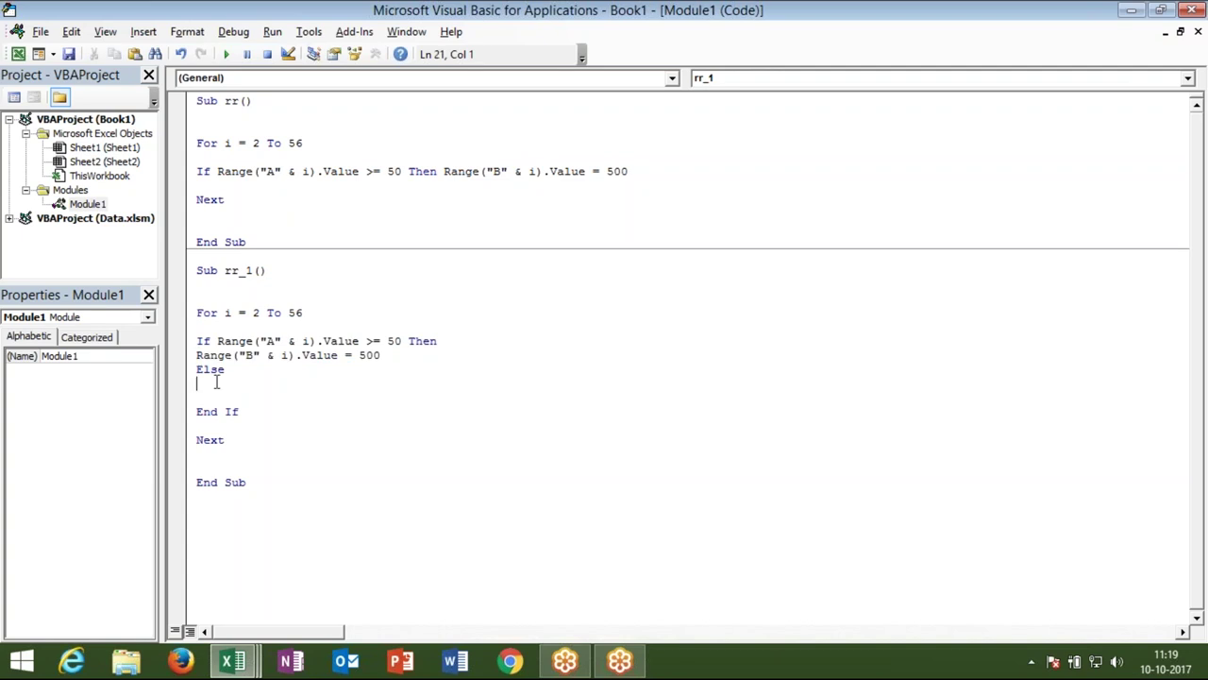
{"action": "key", "text": "ctrl+v"}
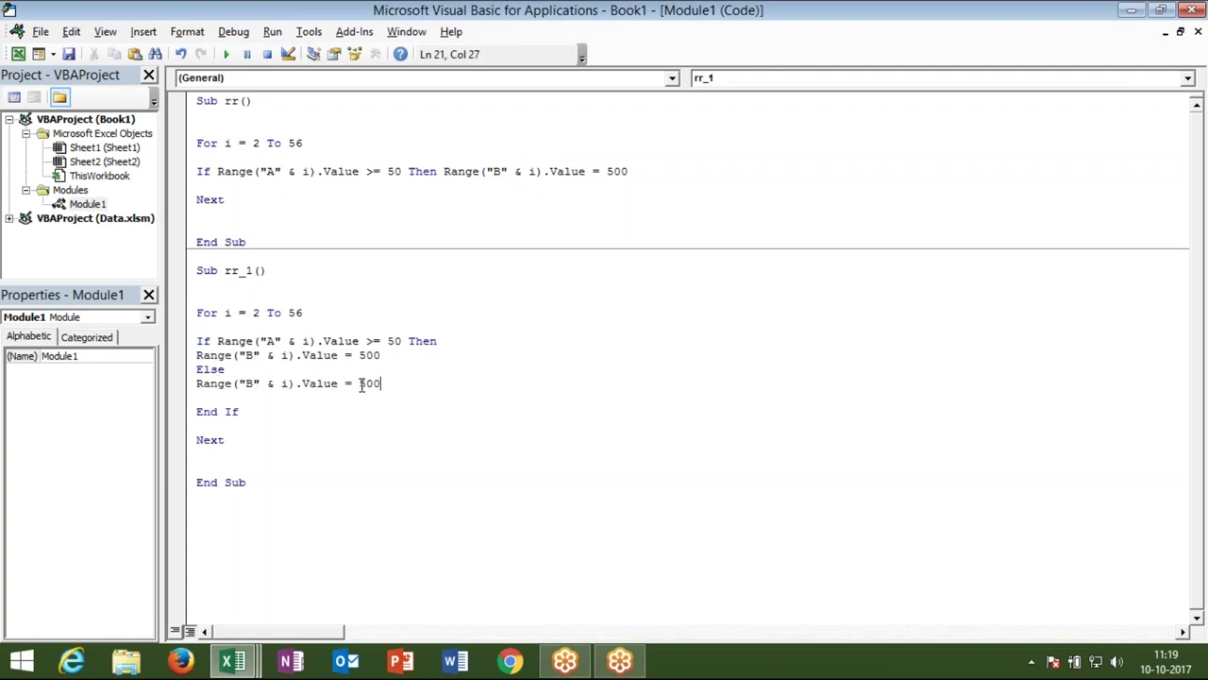
{"action": "double_click", "coordinate": [368, 383]}
{"action": "type", "text": "100"}
Step: Run rr_1 and view the 500 and 100 results in Excel
{"action": "left_click", "coordinate": [359, 426]}
{"action": "left_click", "coordinate": [346, 345]}
{"action": "left_click", "coordinate": [341, 372]}
{"action": "left_click", "coordinate": [230, 54]}
{"action": "key", "text": "alt+F11"}
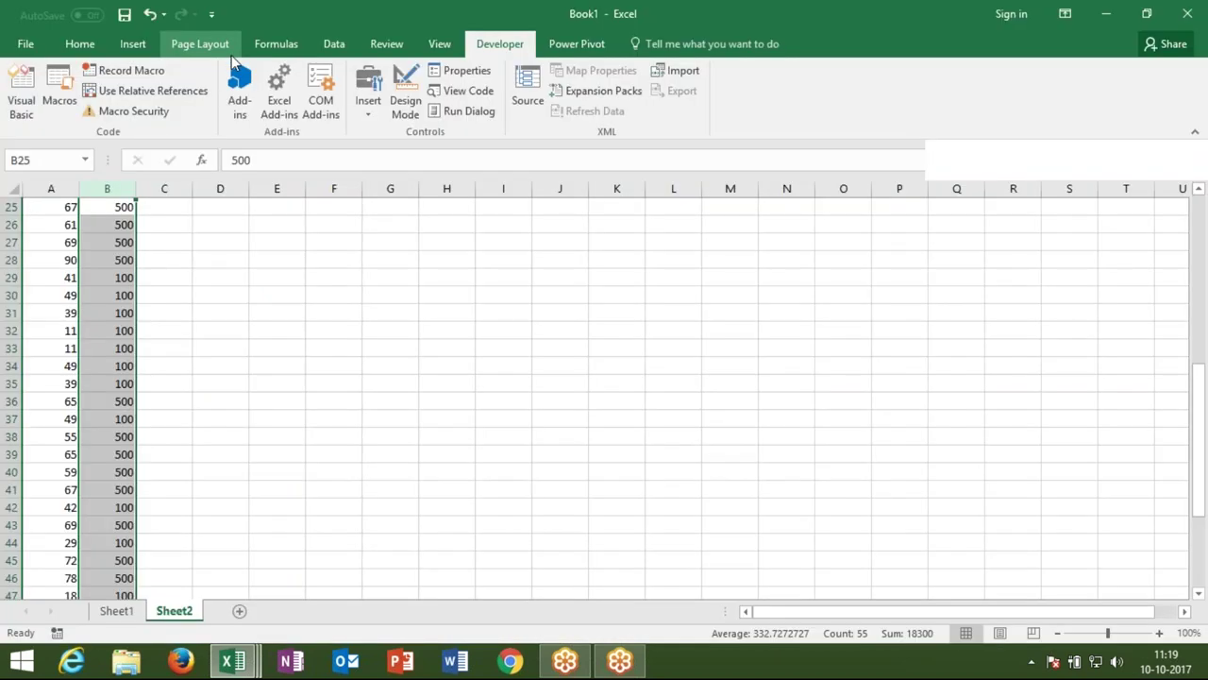
Step: Clear column B, rerun the macro from the editor, and view the sheet
{"action": "key", "text": "Delete"}
{"action": "key", "text": "alt+F11"}
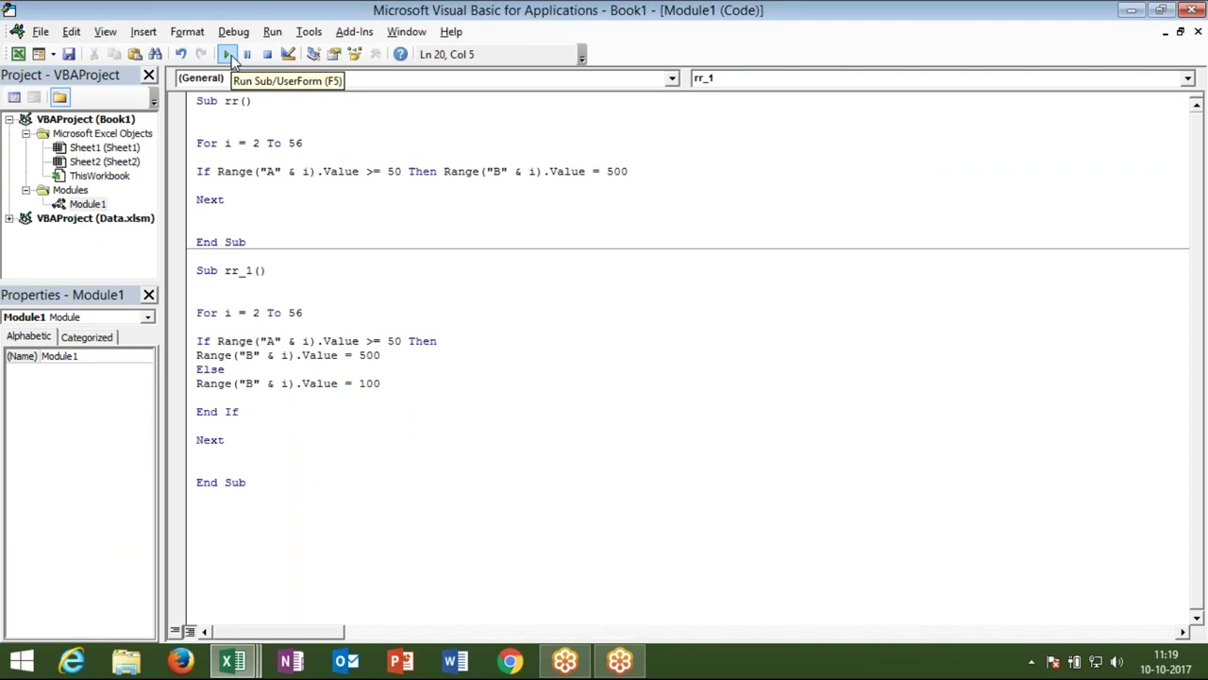
{"action": "left_click", "coordinate": [229, 55]}
{"action": "key", "text": "alt+F11"}
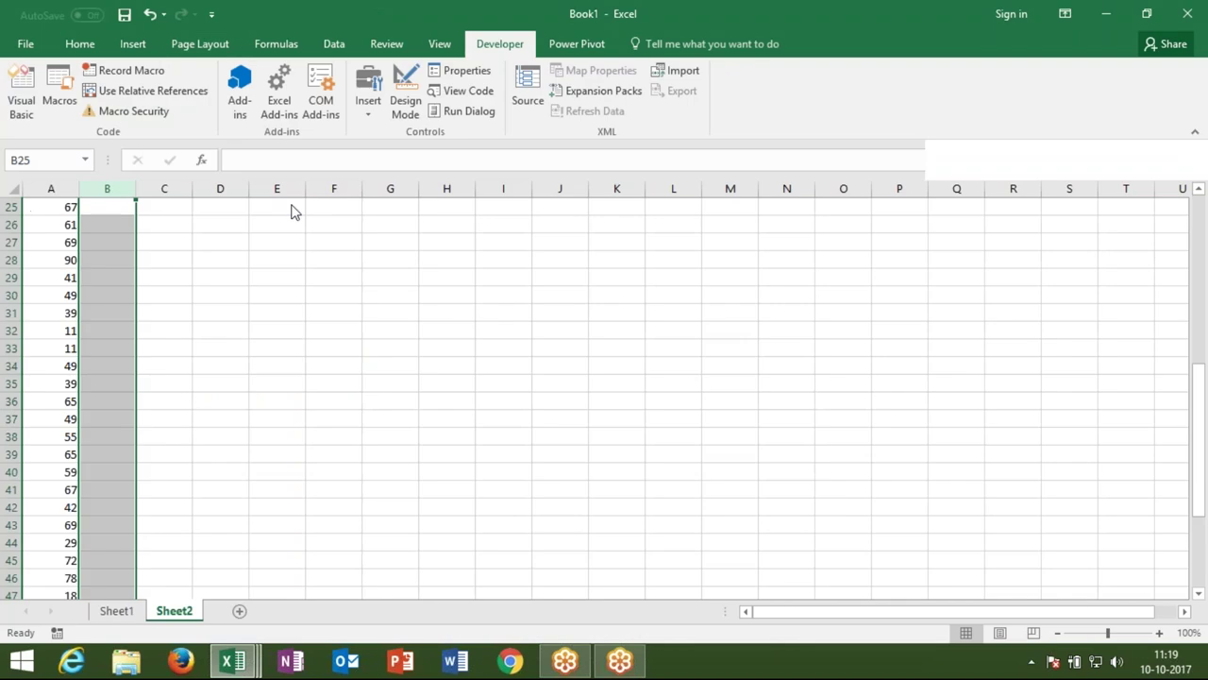
Step: Enter the label 50-80 in cell D26, then switch back to the code editor
{"action": "left_click", "coordinate": [220, 223]}
{"action": "type", "text": "8"}
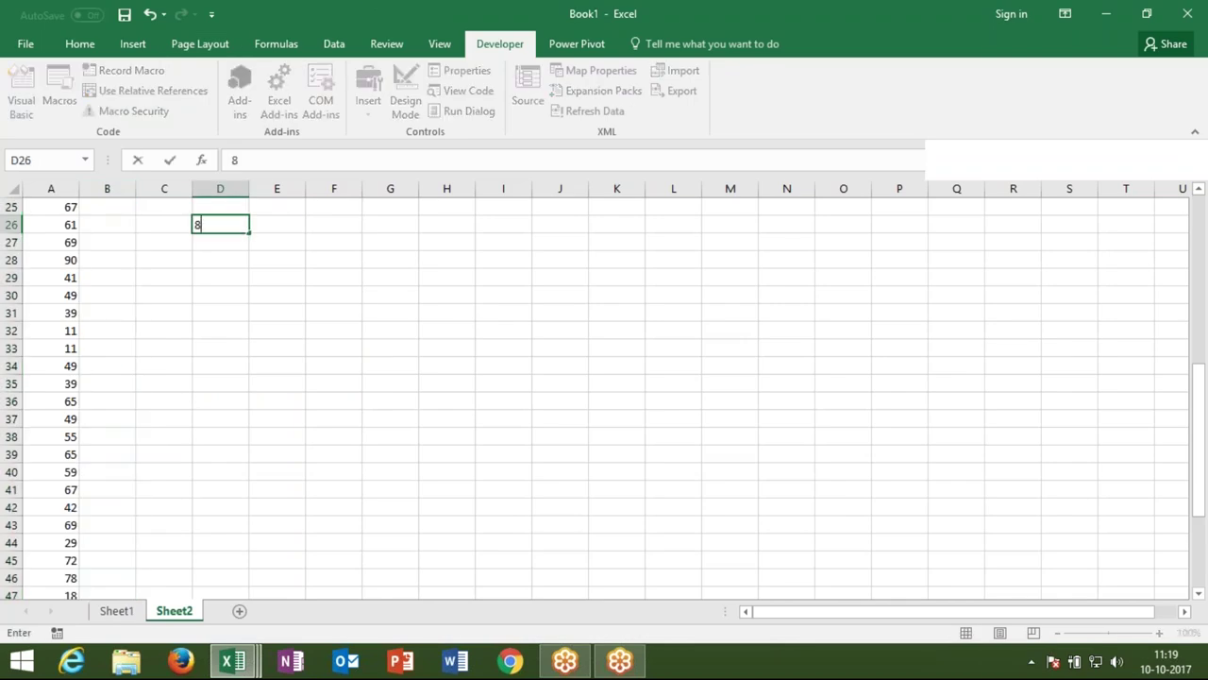
{"action": "key", "text": "BackSpace"}
{"action": "type", "text": "50-80"}
{"action": "key", "text": "Return"}
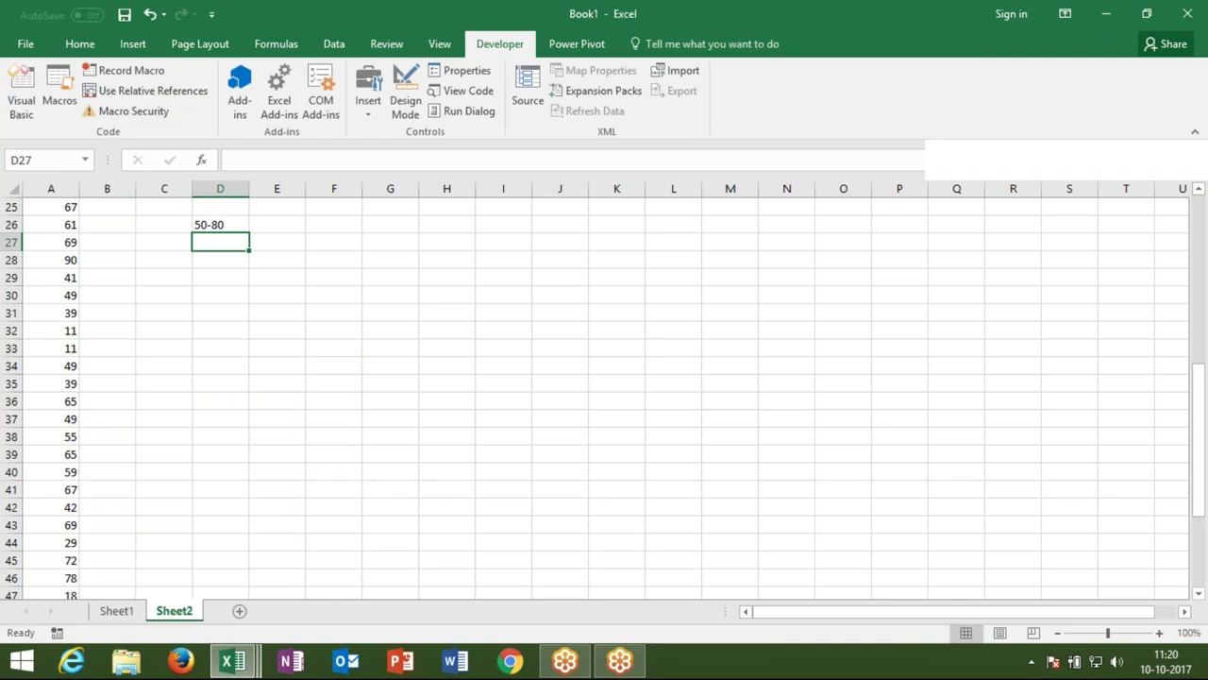
{"action": "key", "text": "alt+Tab"}
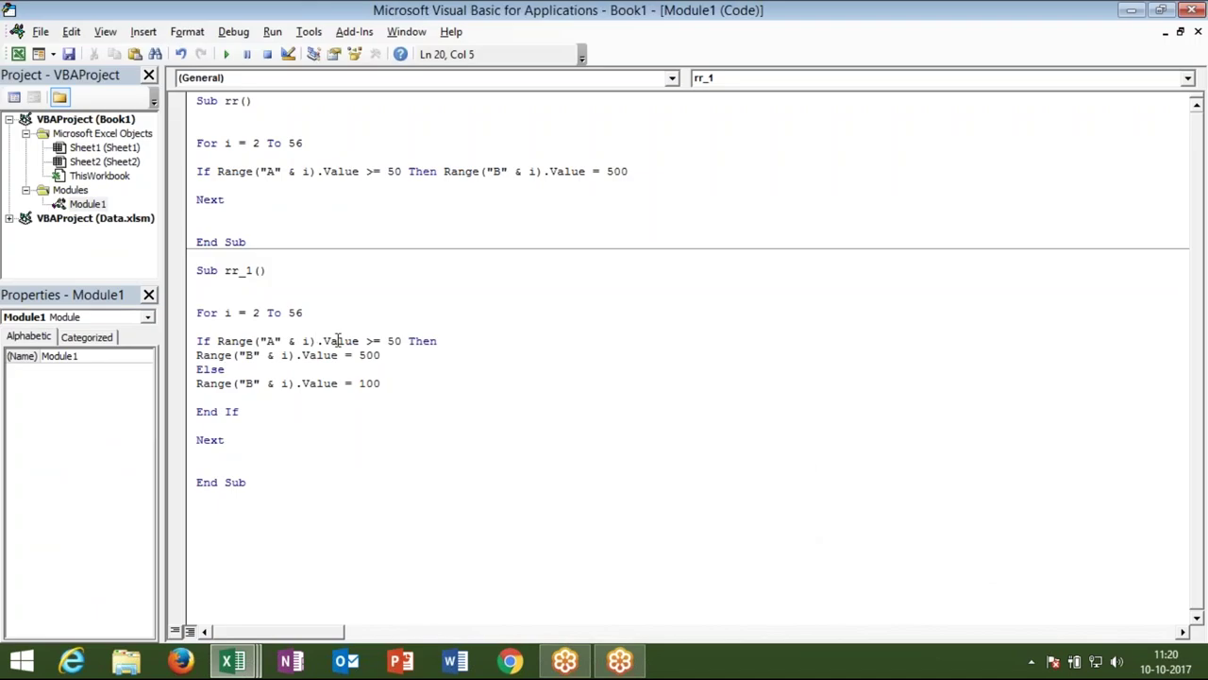
Step: Extend rr_1's If condition with And Range("A" & i).Value <= 80 before Then
{"action": "left_click", "coordinate": [403, 341]}
{"action": "type", "text": "a"}
{"action": "type", "text": "nd "}
{"action": "type", "text": "range "}
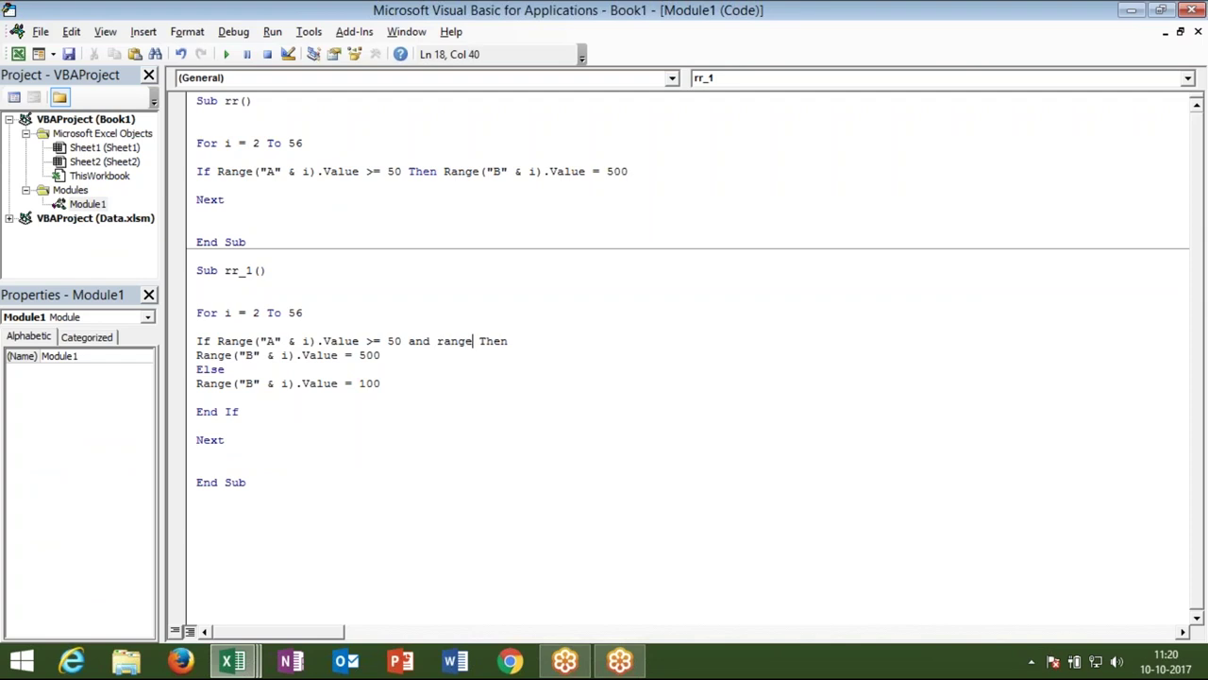
{"action": "type", "text": "(\""}
{"action": "type", "text": "A\" &"}
{"action": "type", "text": " i).v"}
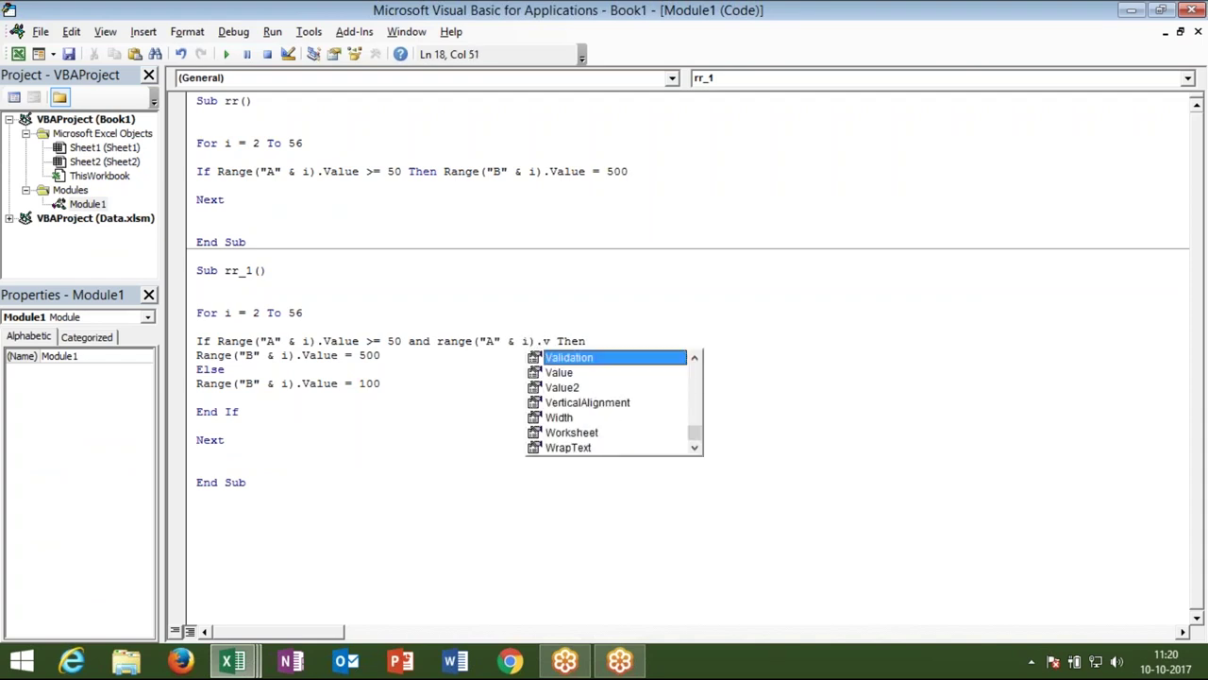
{"action": "key", "text": "Down"}
{"action": "key", "text": "Tab"}
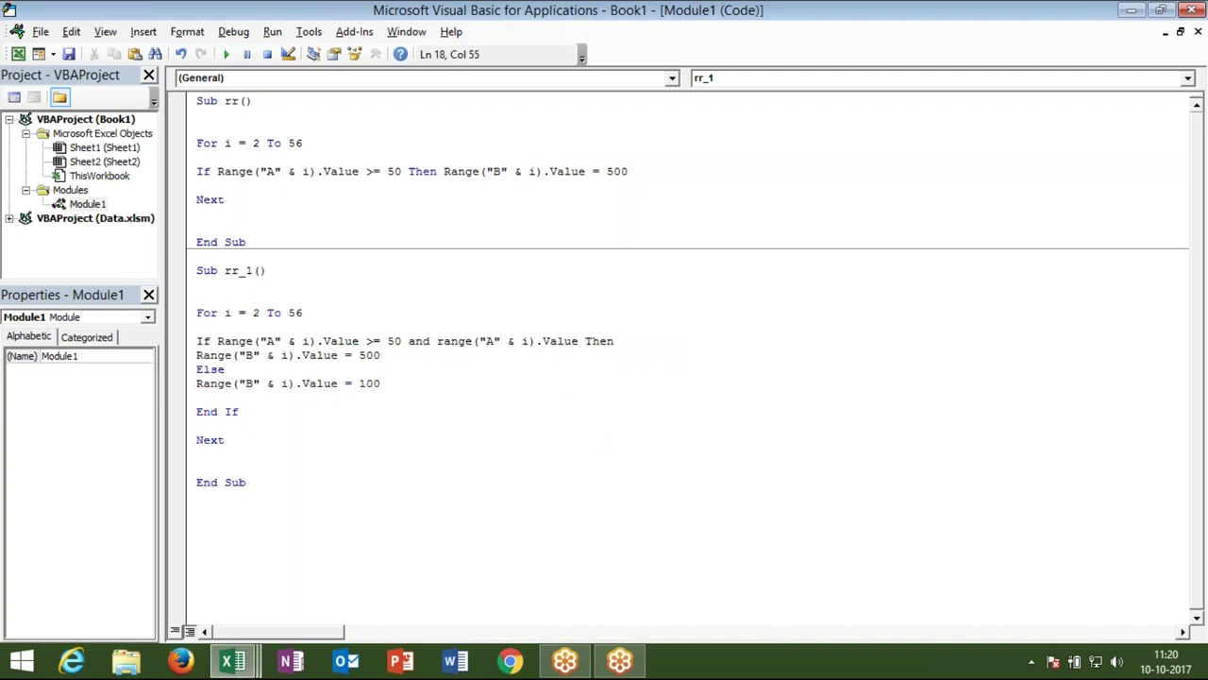
{"action": "type", "text": "<=80"}
{"action": "left_click", "coordinate": [399, 424]}
{"action": "left_click", "coordinate": [554, 376]}
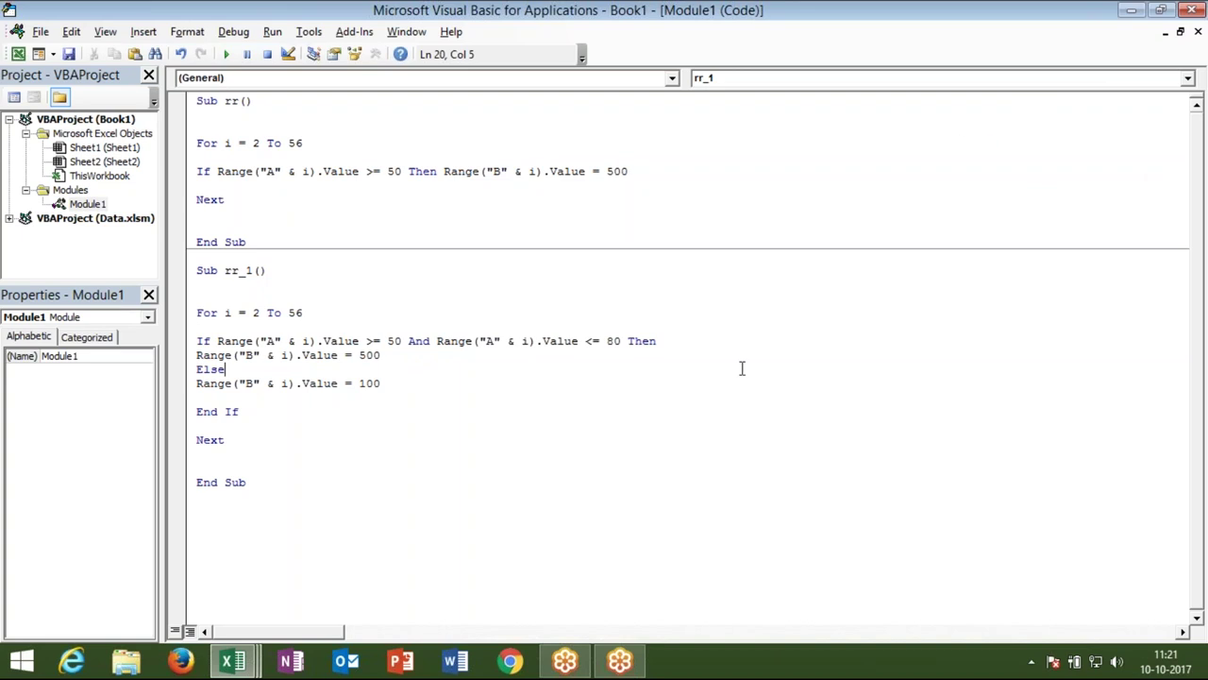
Step: Highlight Then, the 500 value and And in rr_1 to review them, then return to Excel
{"action": "left_click_drag", "start_coordinate": [628, 342], "coordinate": [655, 342]}
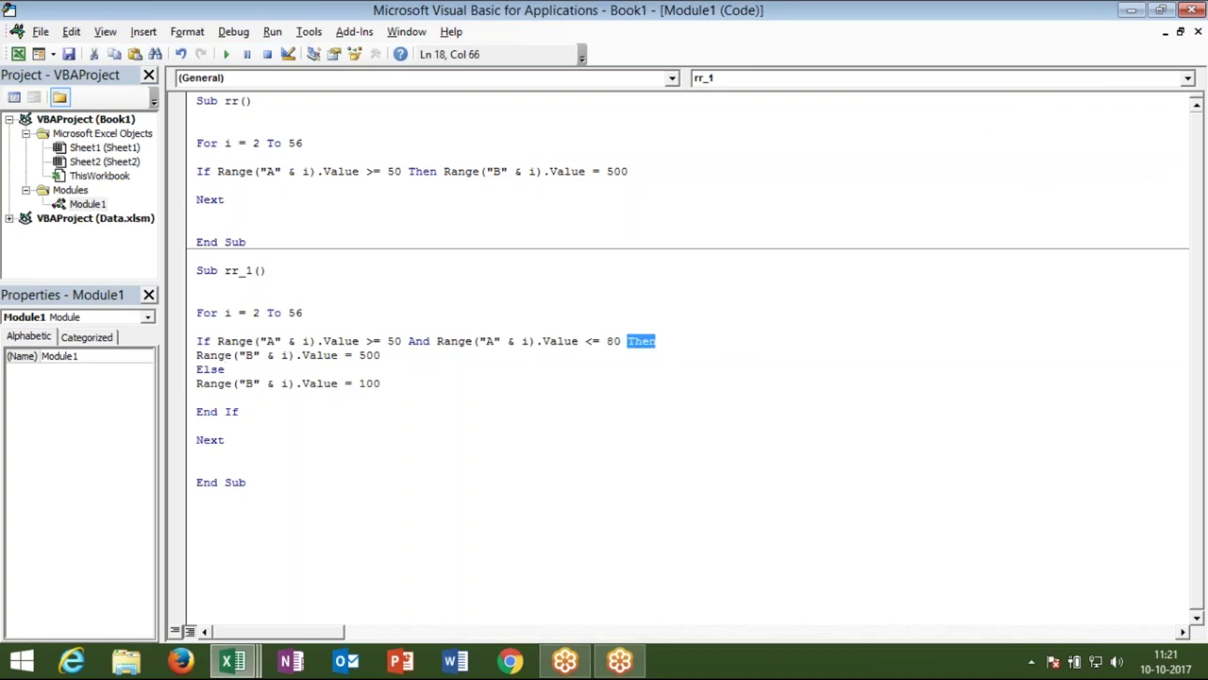
{"action": "left_click", "coordinate": [627, 341]}
{"action": "key", "text": "Down"}
{"action": "key", "text": "ctrl+shift+Left"}
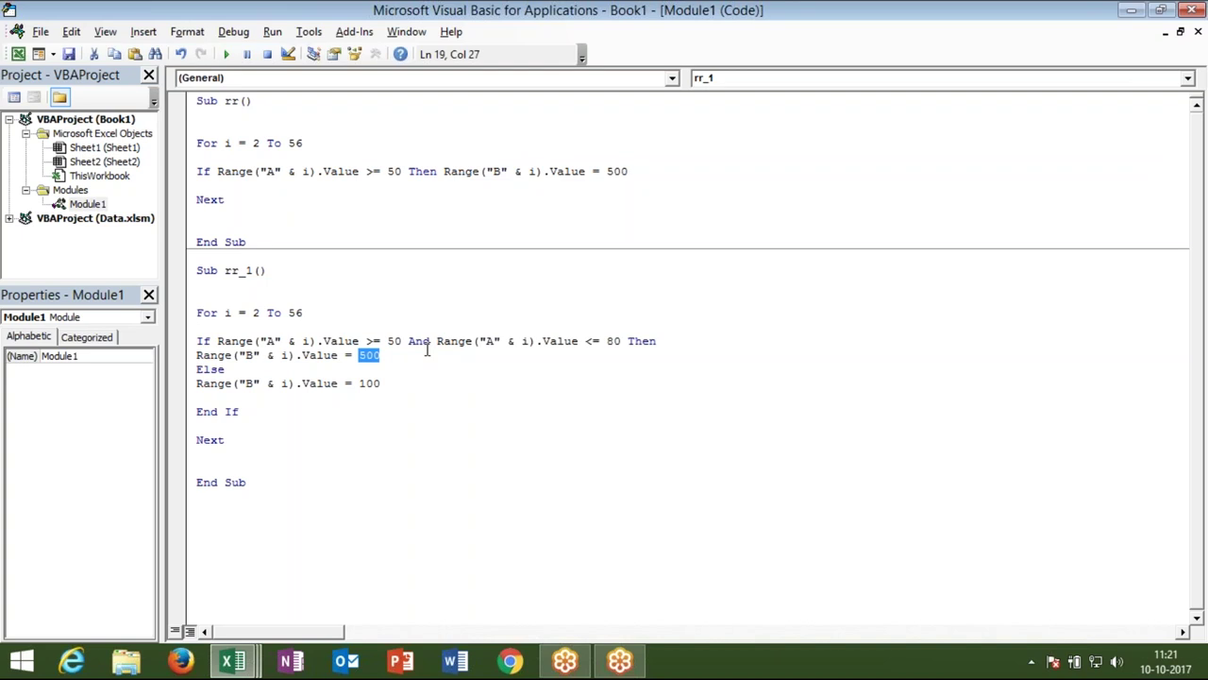
{"action": "double_click", "coordinate": [418, 341]}
{"action": "key", "text": "Right"}
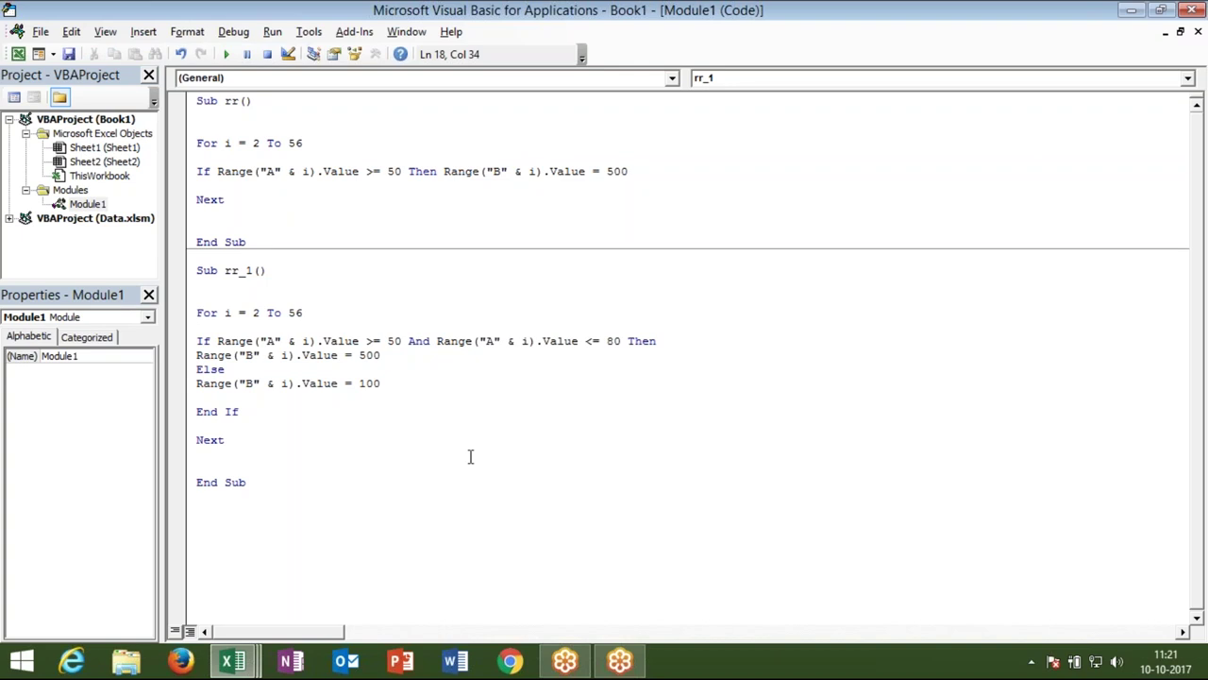
{"action": "left_click", "coordinate": [236, 522]}
{"action": "key", "text": "alt+F11"}
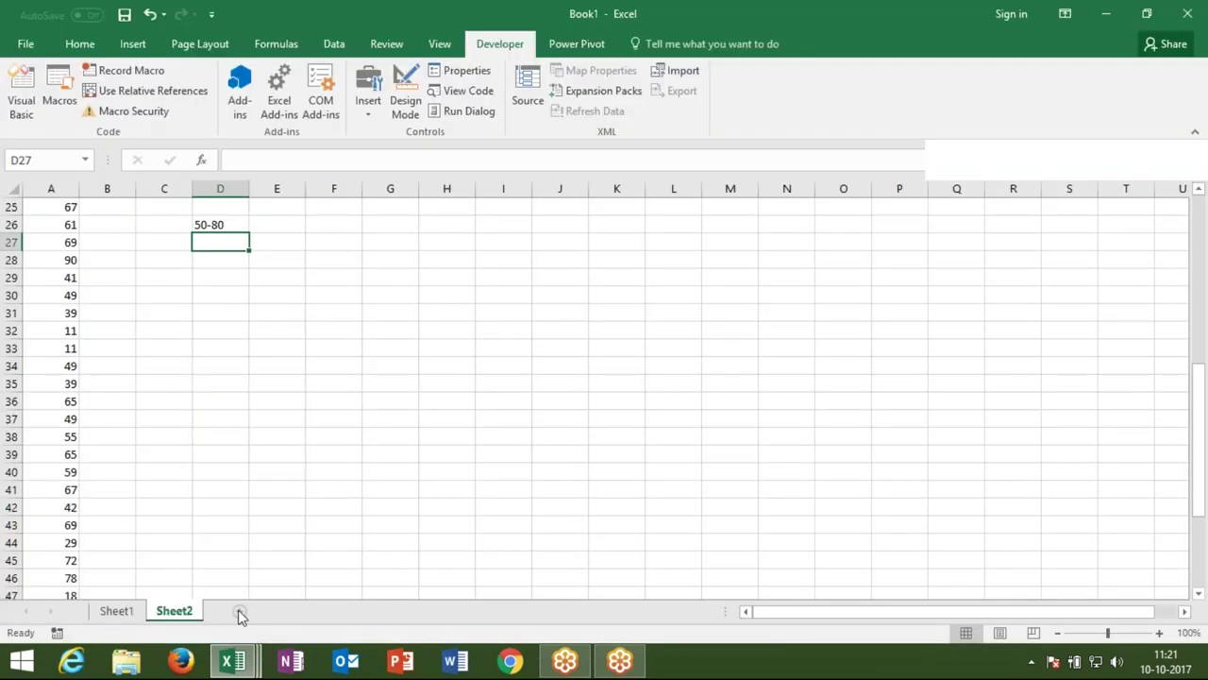
Step: Add a new sheet with headers S-1, S-2, S-3 and Result in A1:D1
{"action": "left_click", "coordinate": [240, 612]}
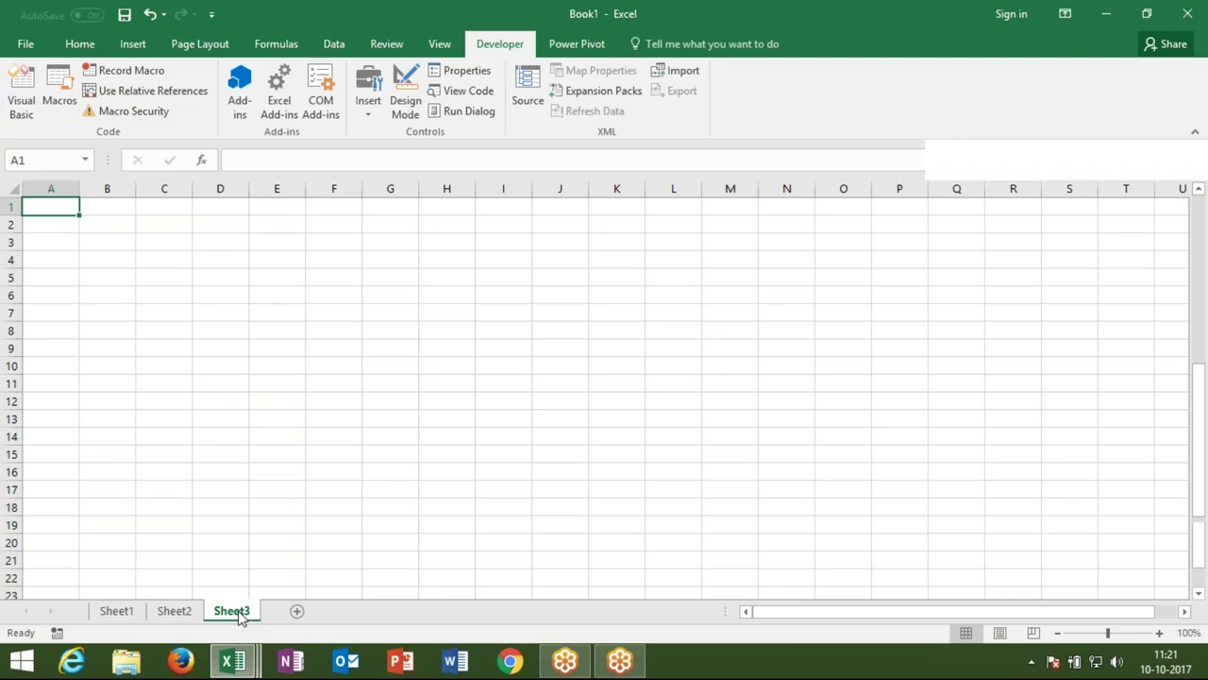
{"action": "type", "text": "S-1"}
{"action": "key", "text": "ctrl+Return"}
{"action": "left_click_drag", "start_coordinate": [82, 213], "coordinate": [361, 214]}
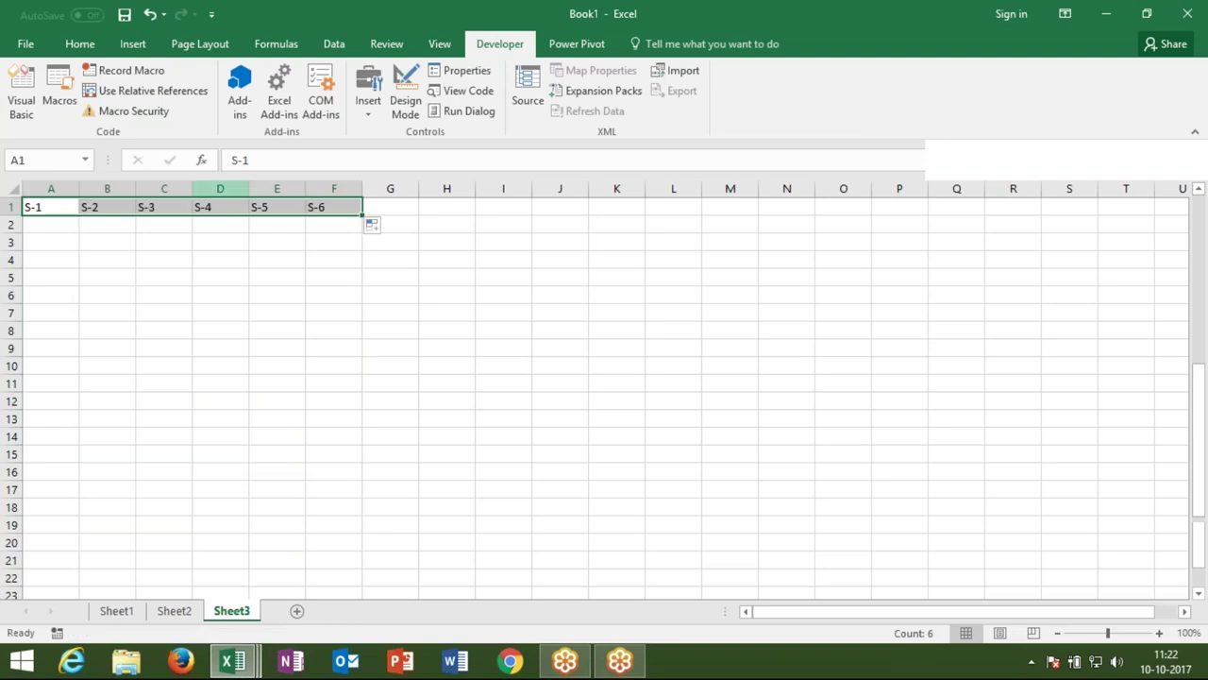
{"action": "left_click_drag", "start_coordinate": [233, 190], "coordinate": [356, 202]}
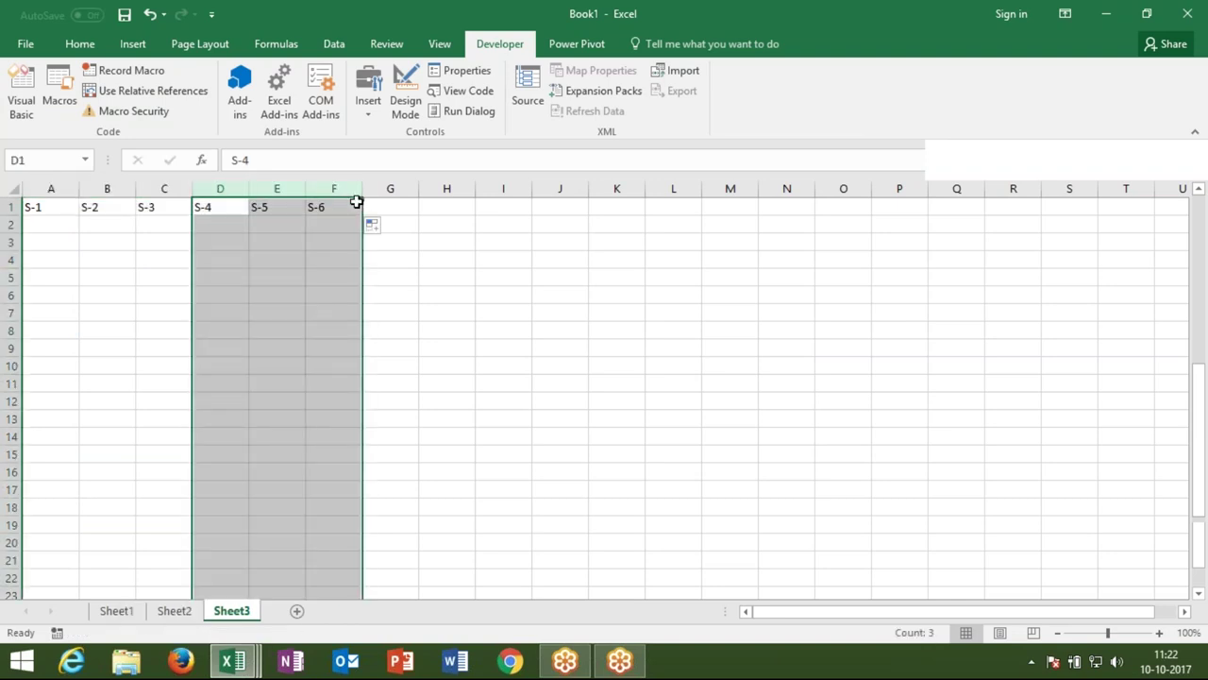
{"action": "type", "text": "Re"}
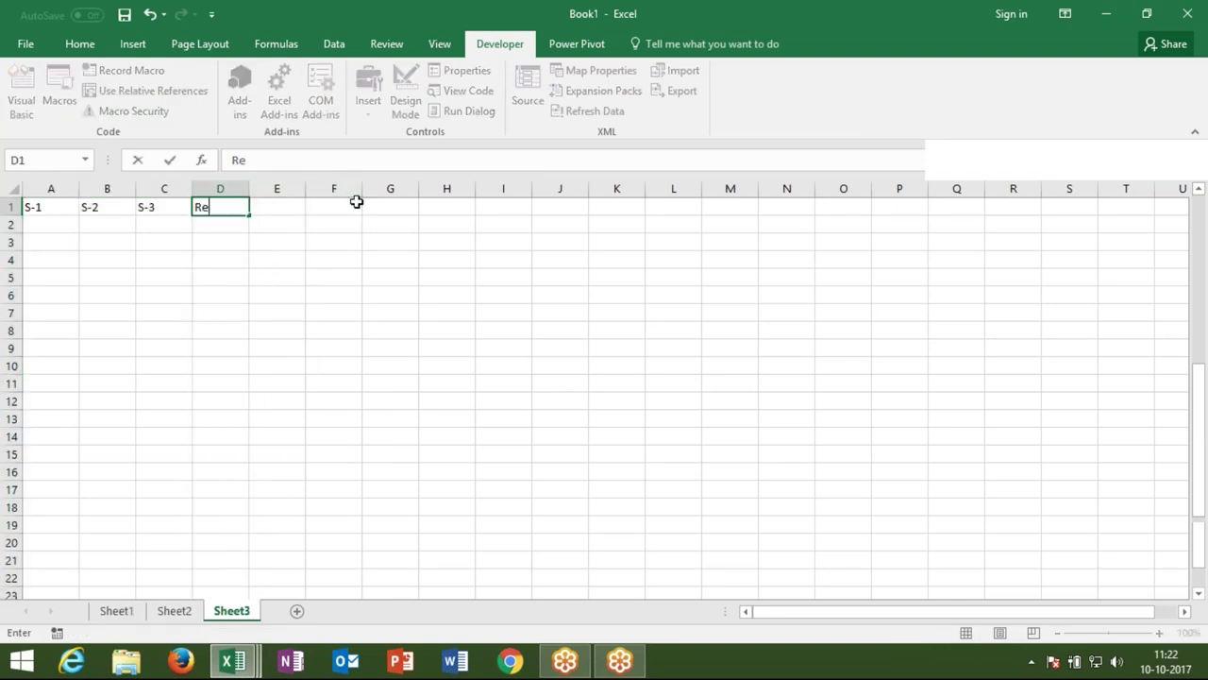
{"action": "type", "text": "sult"}
{"action": "key", "text": "Return"}
Step: Enter the row 2 scores 85, 36 and 25
{"action": "key", "text": "Left"}
{"action": "key", "text": "Left"}
{"action": "key", "text": "Left"}
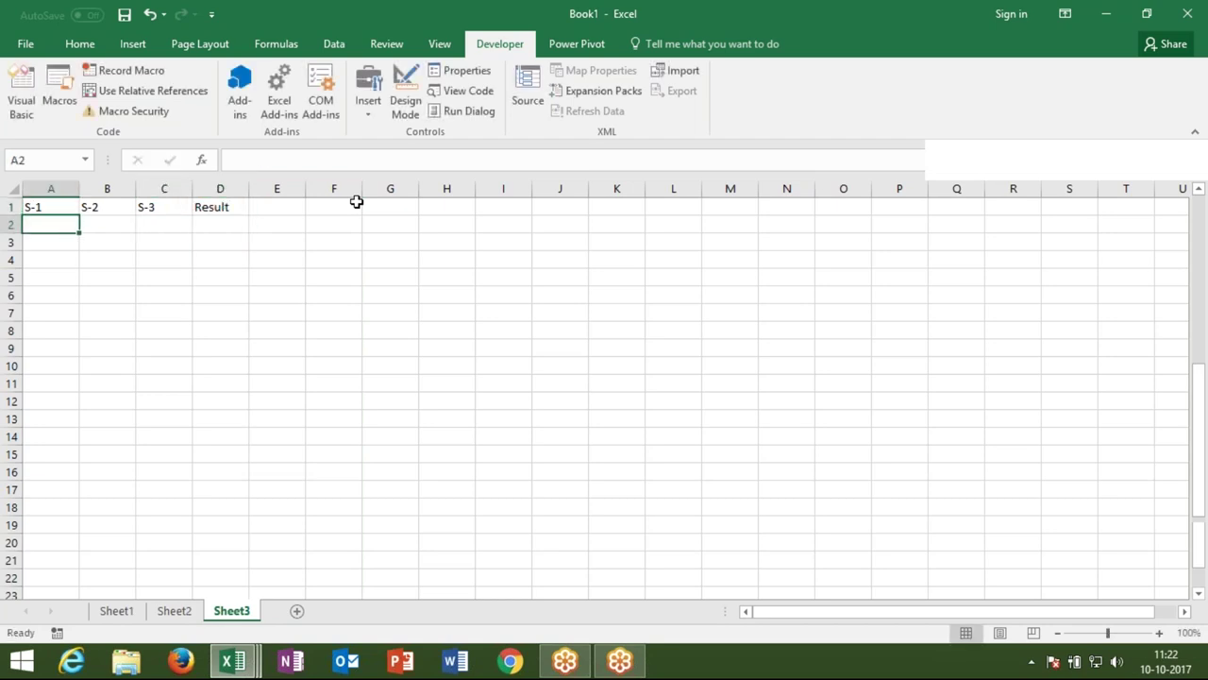
{"action": "type", "text": "85"}
{"action": "key", "text": "Tab"}
{"action": "type", "text": "36"}
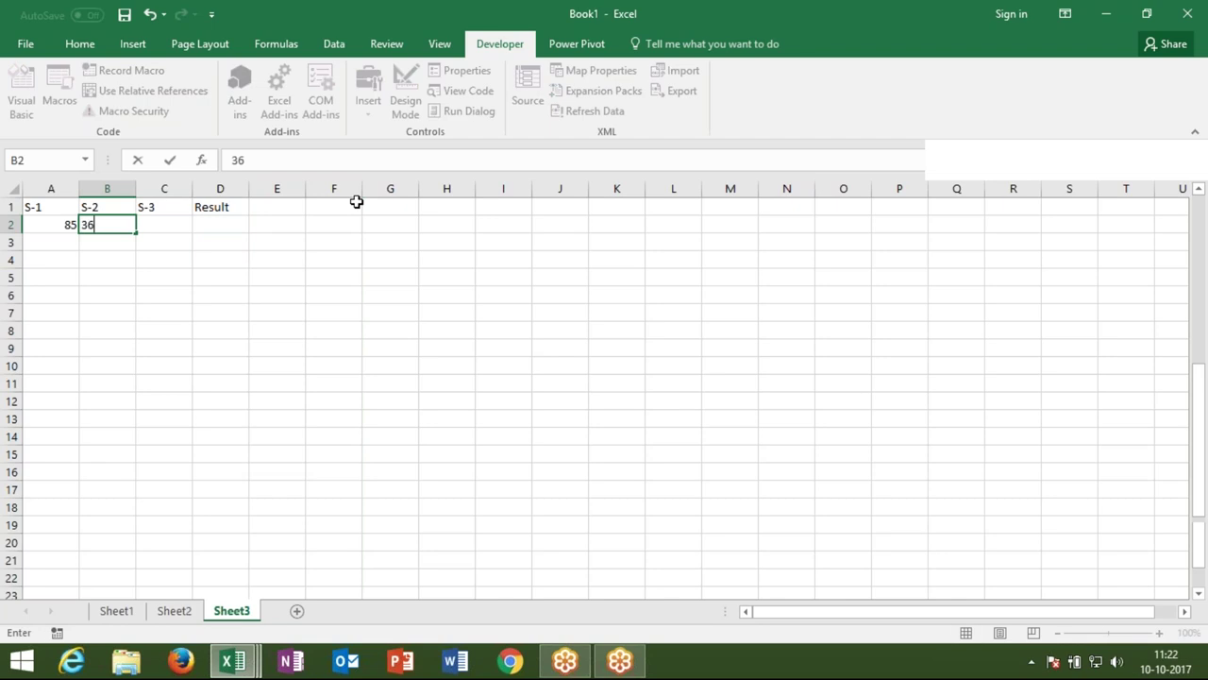
{"action": "key", "text": "Tab"}
{"action": "type", "text": "25"}
{"action": "key", "text": "Tab"}
{"action": "key", "text": "Tab"}
Step: Enter the row 3 scores 74, 25 and 36
{"action": "key", "text": "Down"}
{"action": "key", "text": "Down"}
{"action": "key", "text": "Left"}
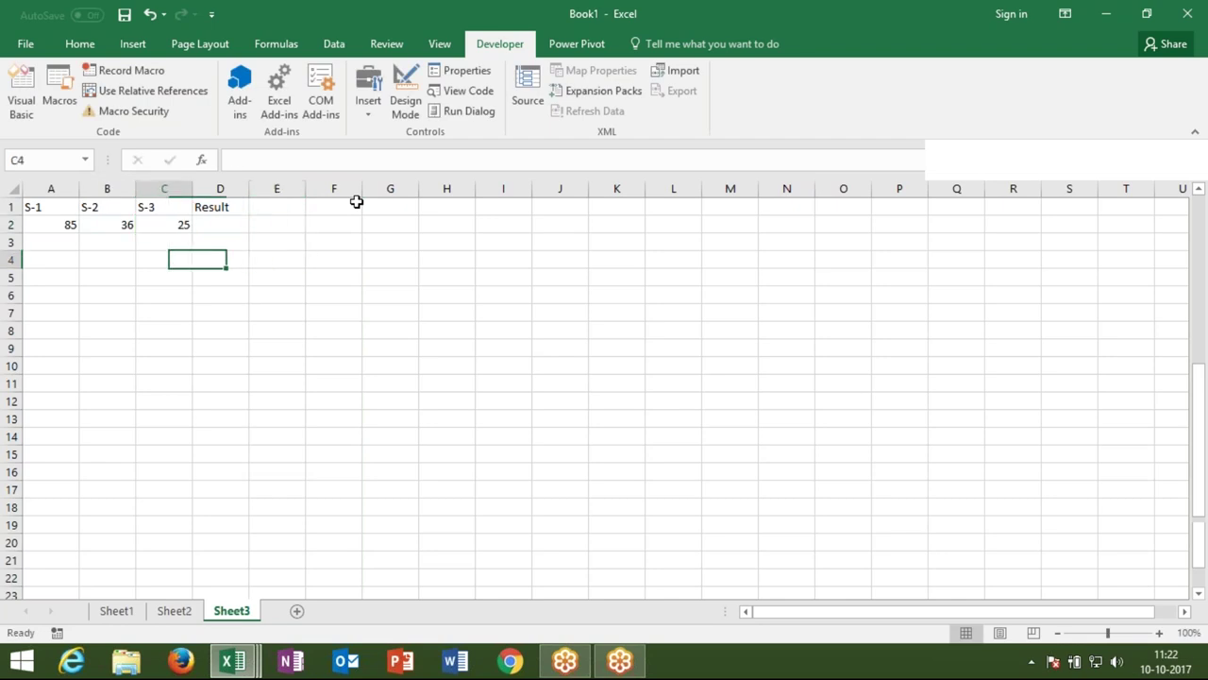
{"action": "key", "text": "Left"}
{"action": "key", "text": "Left"}
{"action": "key", "text": "Left"}
{"action": "key", "text": "Up"}
{"action": "key", "text": "F2"}
{"action": "type", "text": "74"}
{"action": "key", "text": "Tab"}
{"action": "type", "text": "25"}
{"action": "key", "text": "Tab"}
{"action": "type", "text": "36"}
{"action": "key", "text": "Tab"}
{"action": "key", "text": "Tab"}
Step: Enter the row 4 scores 85, 25 and 31, then select Result cell D2
{"action": "key", "text": "Down"}
{"action": "key", "text": "Left"}
{"action": "key", "text": "Left"}
{"action": "key", "text": "Left"}
{"action": "type", "text": "85"}
{"action": "key", "text": "Tab"}
{"action": "key", "text": "Tab"}
{"action": "type", "text": "31"}
{"action": "key", "text": "Left"}
{"action": "type", "text": "25"}
{"action": "key", "text": "Return"}
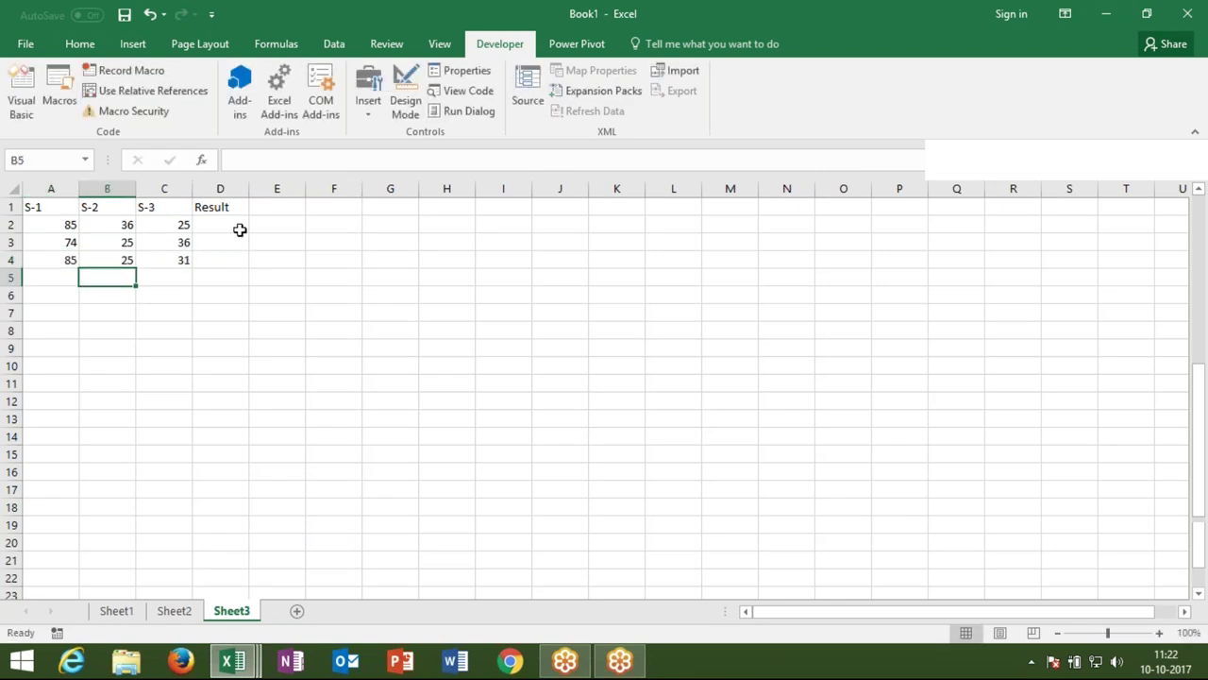
{"action": "left_click", "coordinate": [239, 230]}
{"action": "key", "text": "alt+F11"}
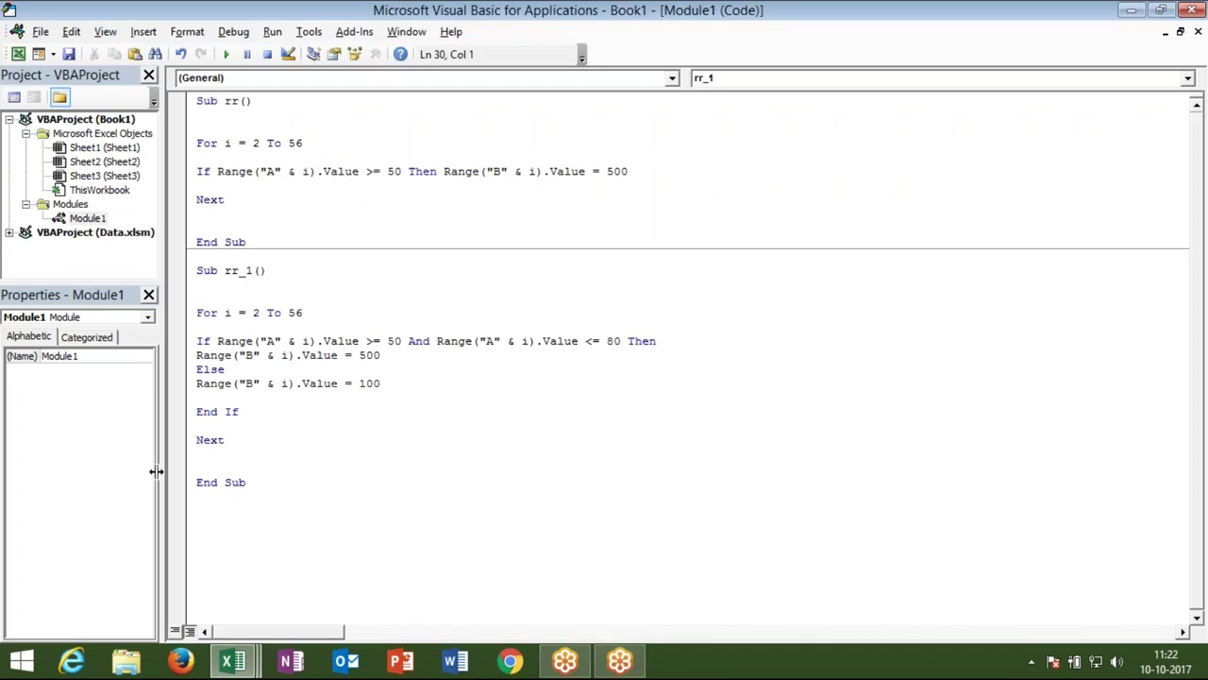
Step: Create Sub rr_2() containing a For i = 2 To 4 ... Next i loop
{"action": "type", "text": "sub rr_2("}
{"action": "type", "text": ")"}
{"action": "key", "text": "Return"}
{"action": "key", "text": "Return"}
{"action": "key", "text": "Return"}
{"action": "key", "text": "Up"}
{"action": "key", "text": "Up"}
{"action": "key", "text": "Up"}
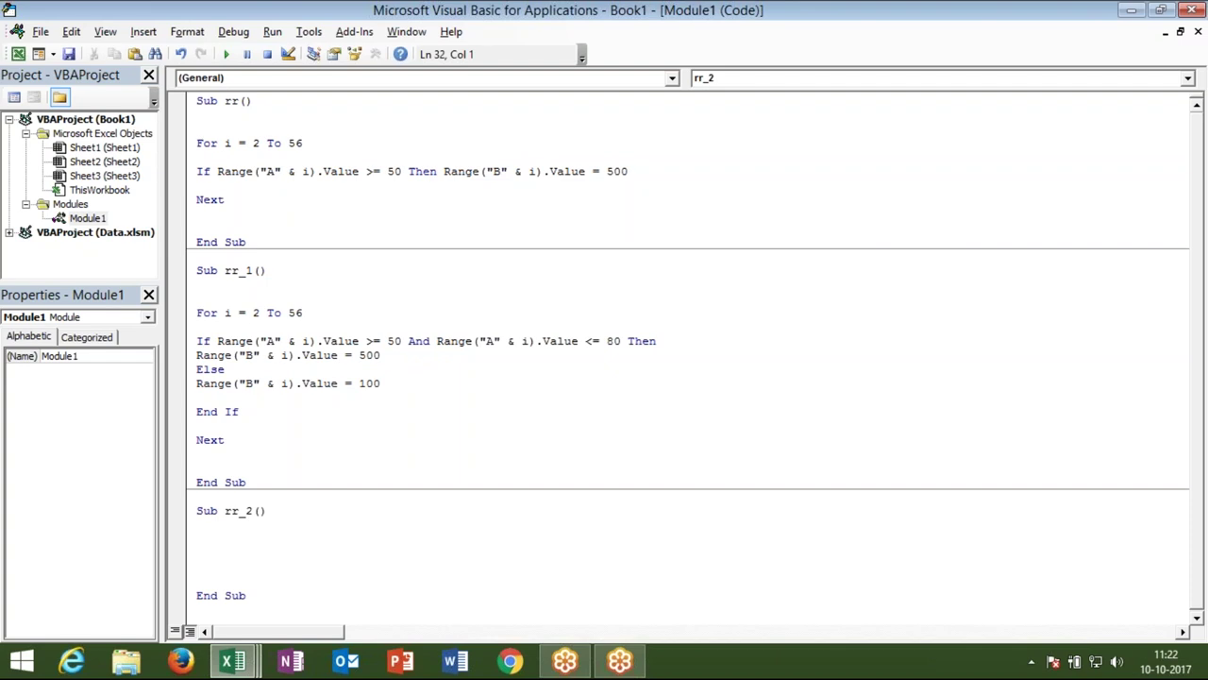
{"action": "type", "text": "for"}
{"action": "key", "text": "BackSpace"}
{"action": "type", "text": "i = 1 to "}
{"action": "type", "text": "5"}
{"action": "key", "text": "BackSpace"}
{"action": "key", "text": "BackSpace"}
{"action": "key", "text": "BackSpace"}
{"action": "key", "text": "BackSpace"}
{"action": "key", "text": "BackSpace"}
{"action": "key", "text": "BackSpace"}
{"action": "type", "text": "3"}
{"action": "key", "text": "BackSpace"}
{"action": "type", "text": "2 to "}
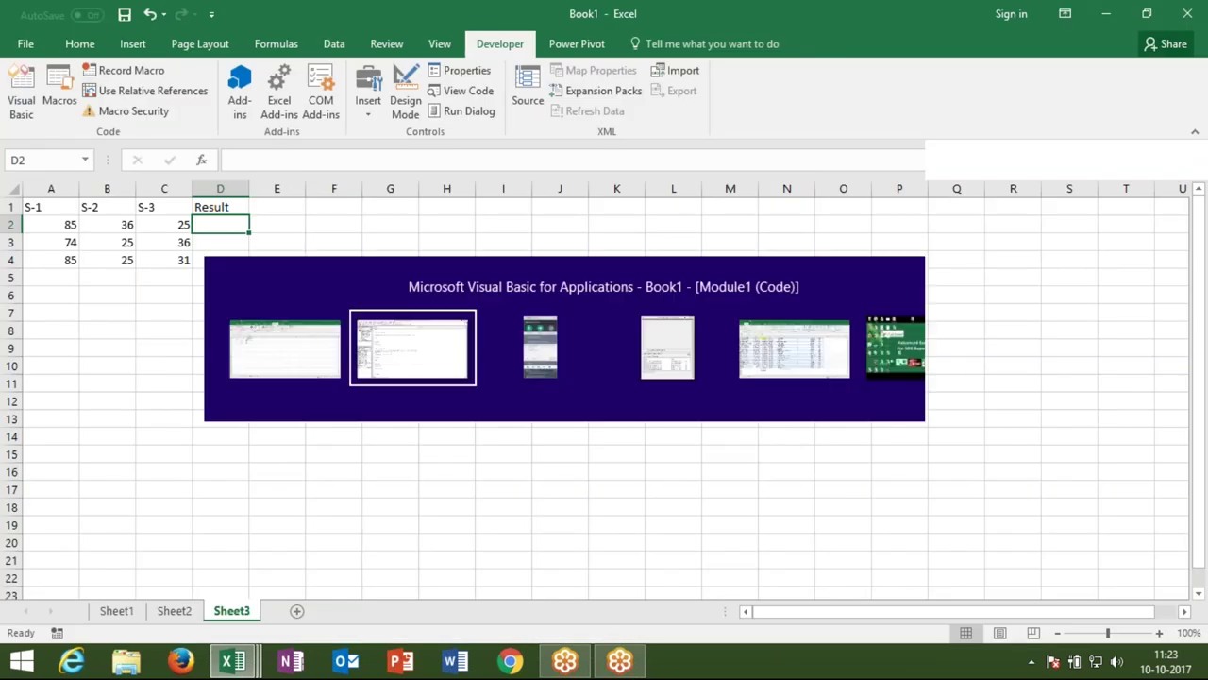
{"action": "type", "text": "4"}
{"action": "key", "text": "Return"}
{"action": "key", "text": "Return"}
{"action": "key", "text": "Return"}
{"action": "type", "text": "n"}
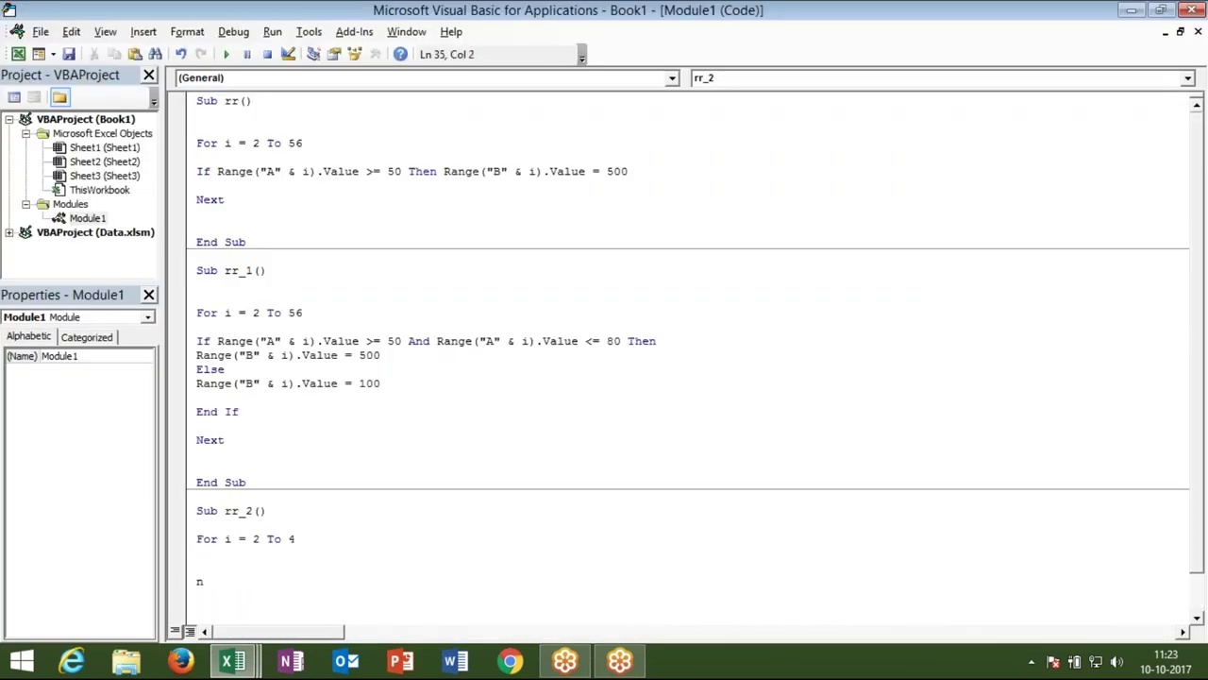
{"action": "type", "text": "ext i"}
Step: Replace the loop end 4 with Range("a65000").End(xlUp).Row
{"action": "left_click", "coordinate": [323, 521]}
{"action": "left_click", "coordinate": [319, 533]}
{"action": "key", "text": "BackSpace"}
{"action": "type", "text": "range"}
{"action": "type", "text": "(\"a"}
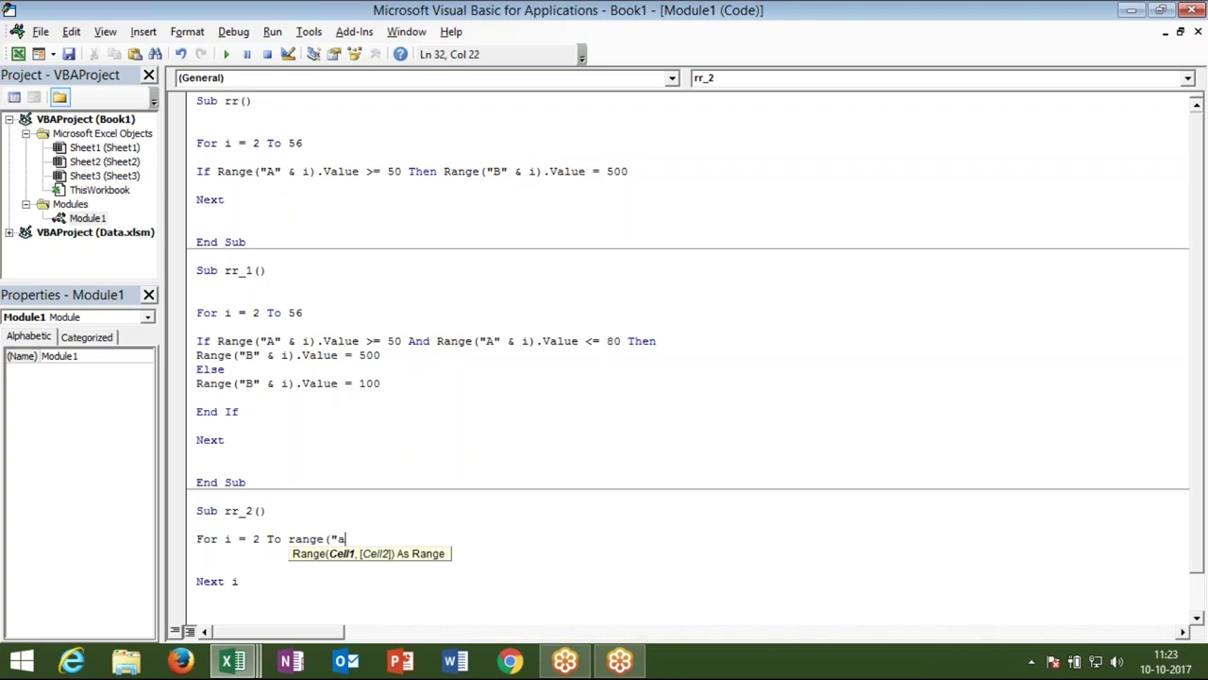
{"action": "type", "text": "65000"}
{"action": "type", "text": "\").end"}
{"action": "key", "text": "Tab"}
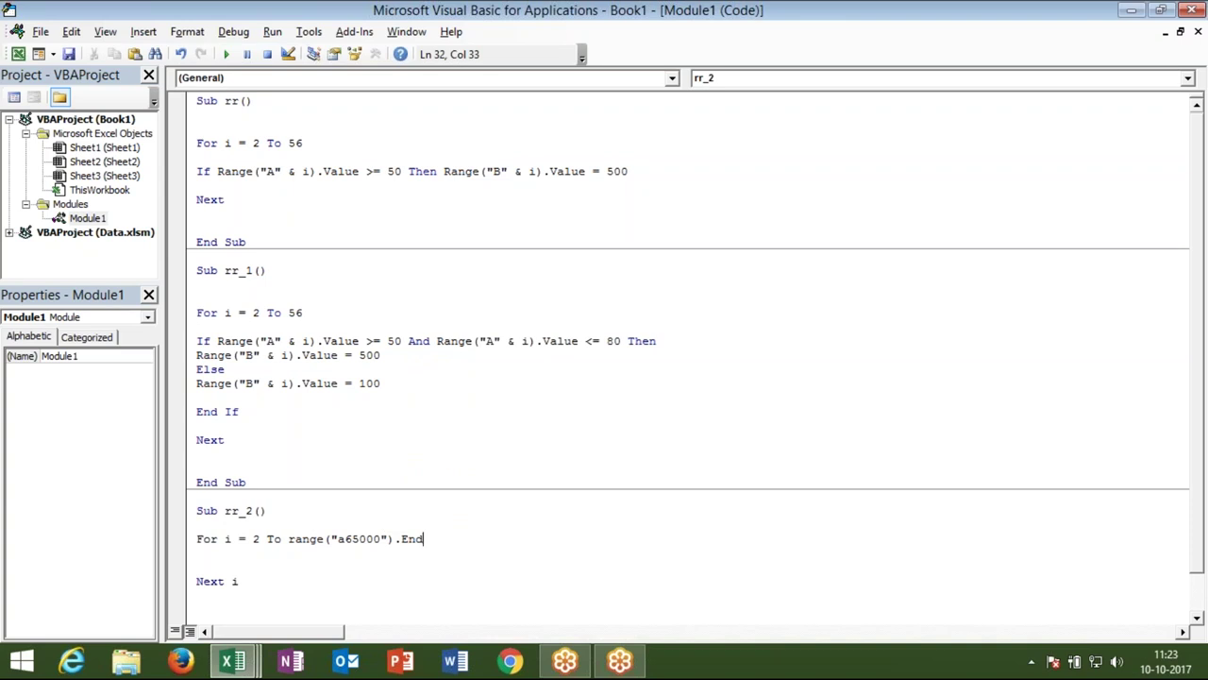
{"action": "type", "text": "("}
{"action": "type", "text": "xlu"}
{"action": "key", "text": "Tab"}
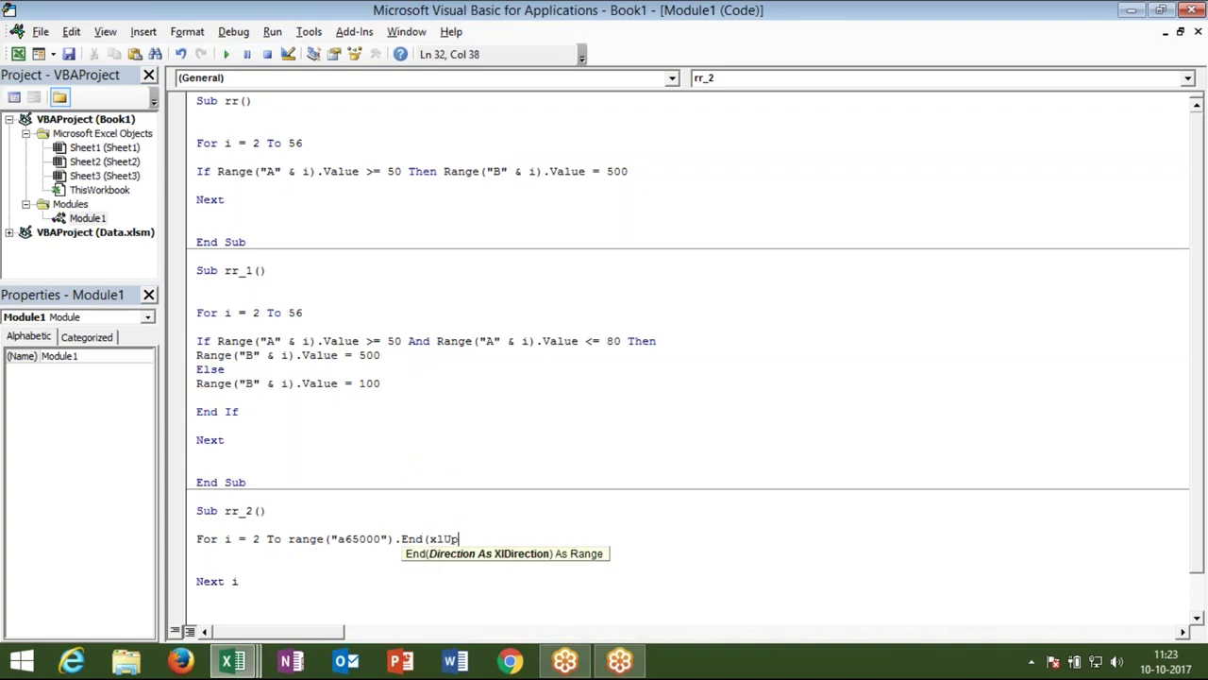
{"action": "type", "text": ")."}
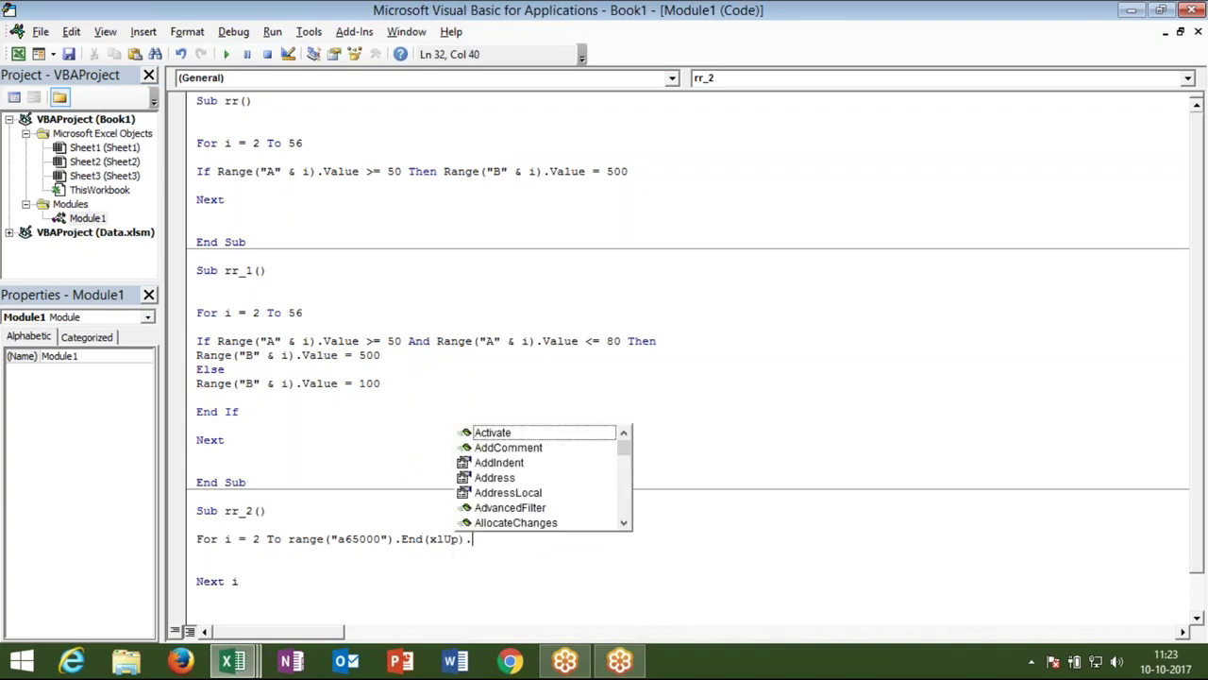
{"action": "type", "text": "row"}
{"action": "key", "text": "Tab"}
{"action": "key", "text": "Return"}
{"action": "key", "text": "Return"}
{"action": "key", "text": "Return"}
{"action": "key", "text": "Down"}
{"action": "key", "text": "Down"}
{"action": "key", "text": "Down"}
{"action": "key", "text": "Down"}
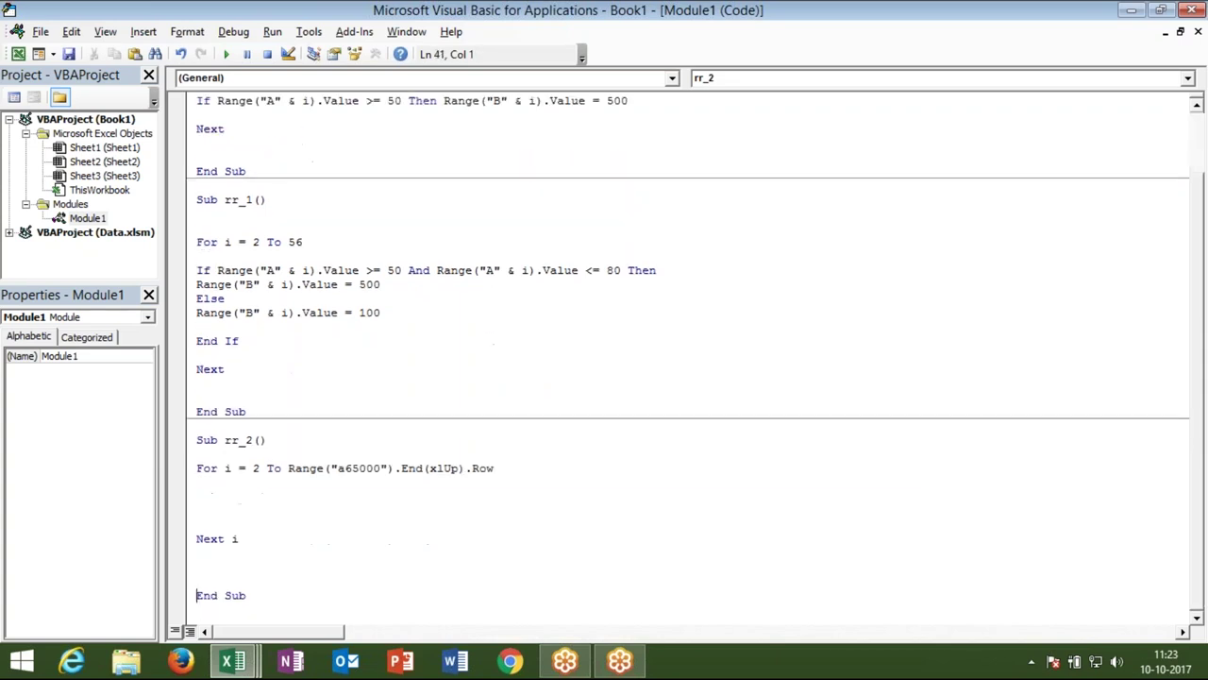
Step: Type If on the blank line inside the loop and check the workbook data
{"action": "left_click", "coordinate": [198, 495]}
{"action": "type", "text": "if"}
{"action": "key", "text": "alt+F11"}
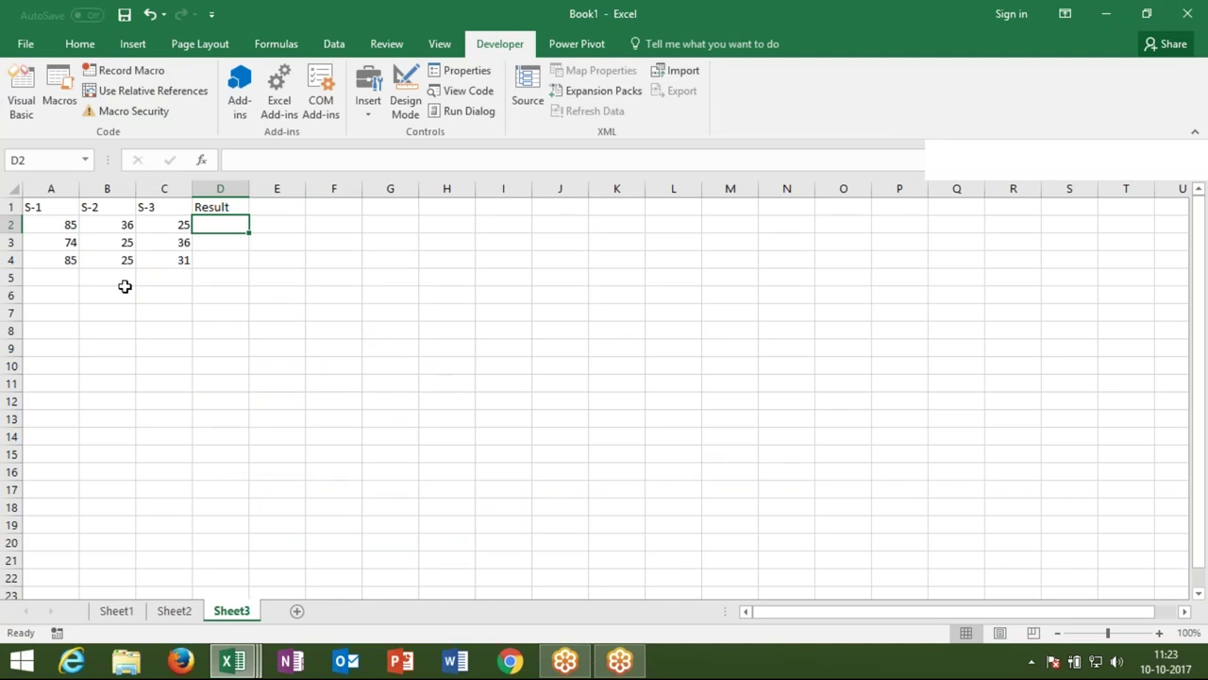
{"action": "key", "text": "alt+F11"}
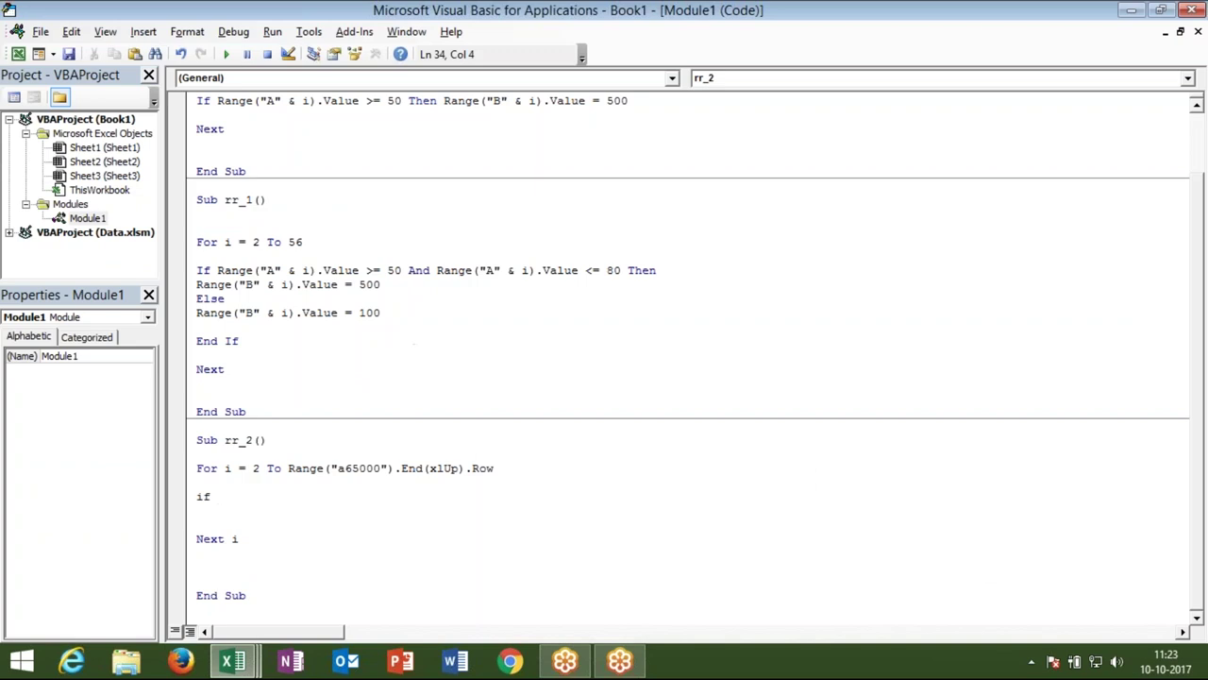
Step: Write the If tests Range("A" & i).Value >= 30 And Range("B" & i).Value
{"action": "type", "text": "range"}
{"action": "type", "text": "("}
{"action": "key", "text": "BackSpace"}
{"action": "type", "text": "(\"A\" & i).v"}
{"action": "key", "text": "Down"}
{"action": "key", "text": "Tab"}
{"action": "type", "text": ">="}
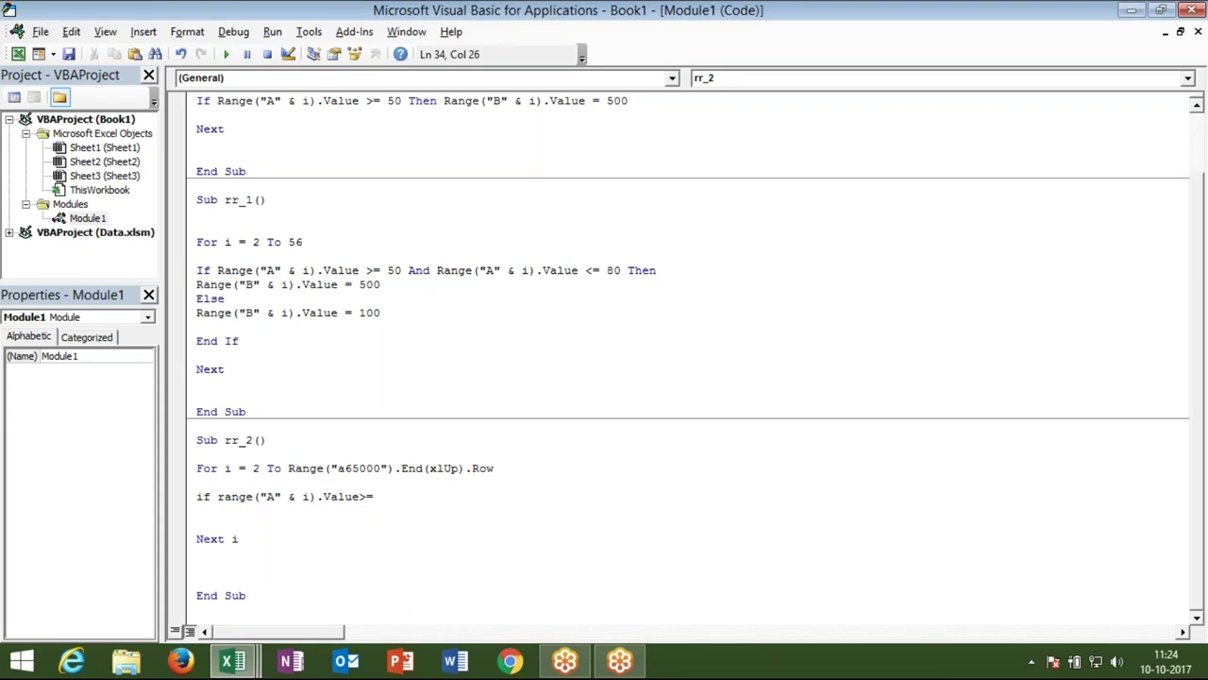
{"action": "type", "text": "30 and range("}
{"action": "key", "text": "Escape"}
{"action": "type", "text": "\"A"}
{"action": "type", "text": "\""}
{"action": "key", "text": "BackSpace"}
{"action": "type", "text": "\" & "}
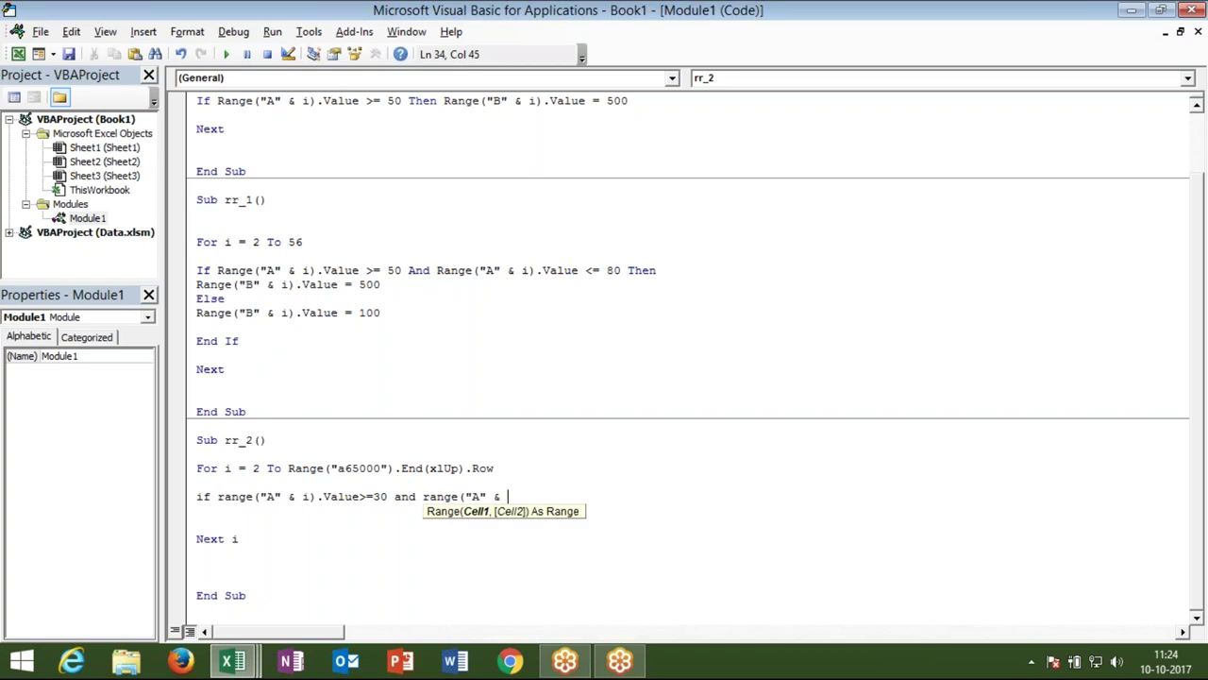
{"action": "type", "text": "i"}
{"action": "type", "text": ")"}
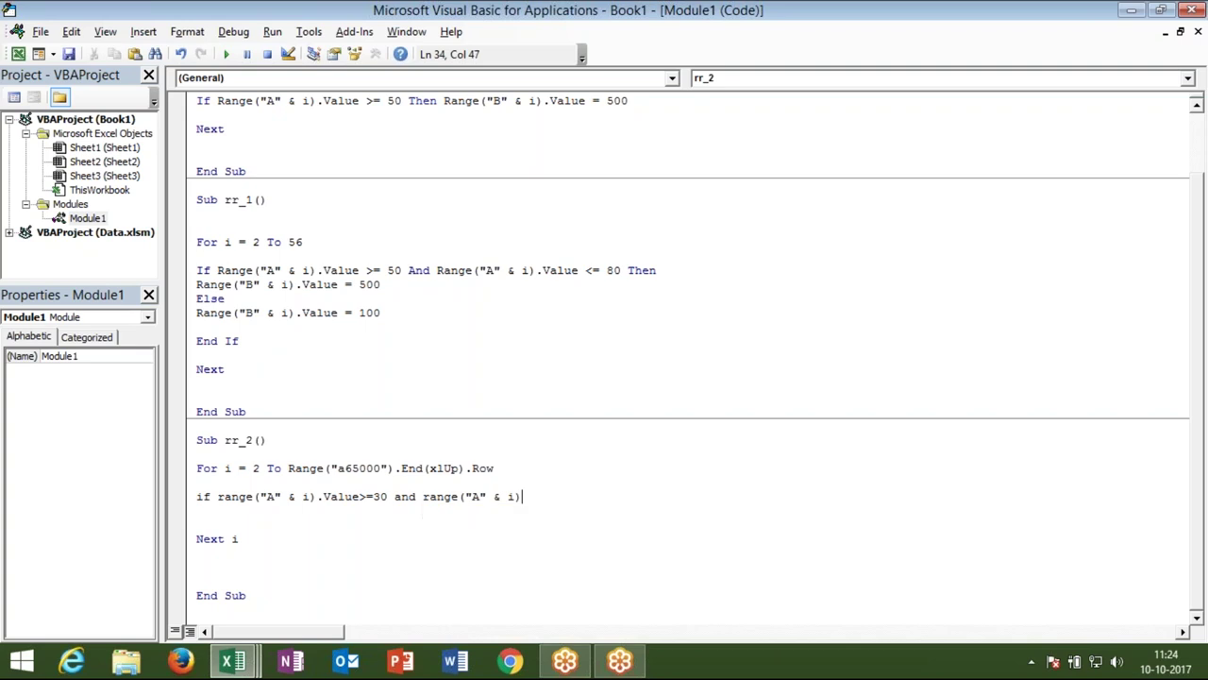
{"action": "type", "text": ".v"}
{"action": "key", "text": "Tab"}
{"action": "left_click", "coordinate": [479, 496]}
{"action": "key", "text": "BackSpace"}
{"action": "type", "text": "b"}
Step: Complete the condition with B >= 30 and C >= 30, ending with Then
{"action": "left_click", "coordinate": [571, 495]}
{"action": "type", "text": ">=33 and "}
{"action": "type", "text": "range("}
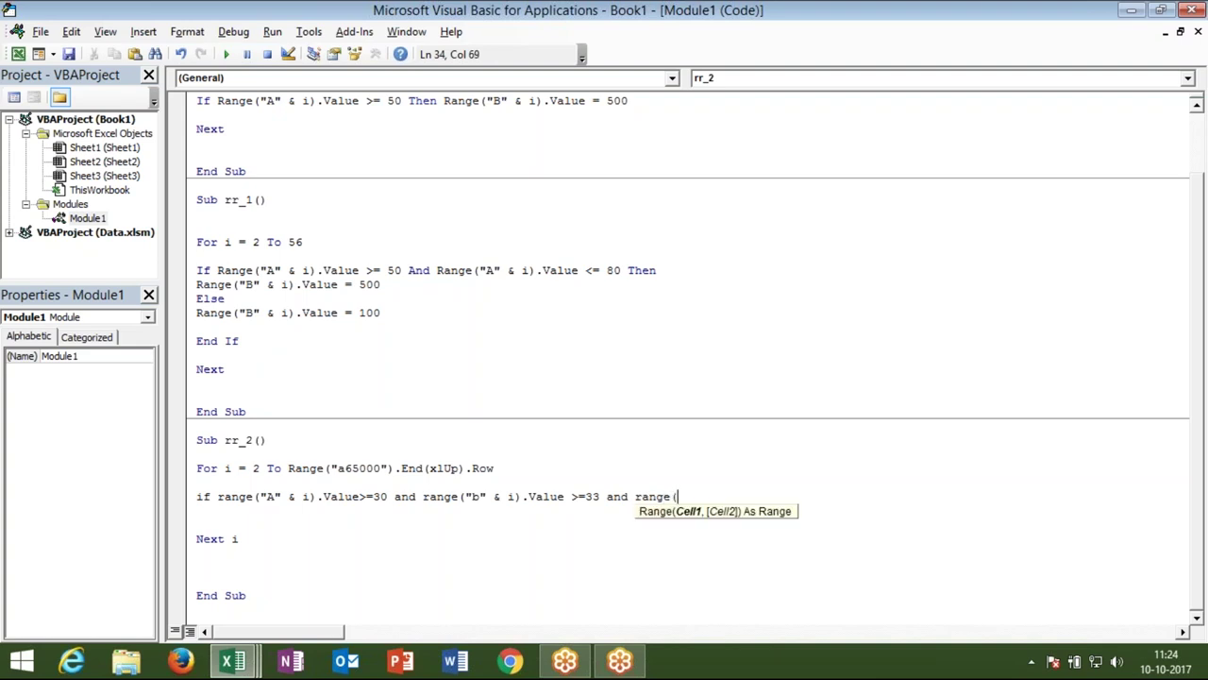
{"action": "type", "text": "\""}
{"action": "type", "text": "c"}
{"action": "type", "text": "\""}
{"action": "type", "text": " & i"}
{"action": "type", "text": "\")"}
{"action": "key", "text": "BackSpace"}
{"action": "key", "text": "BackSpace"}
{"action": "type", "text": ").Value"}
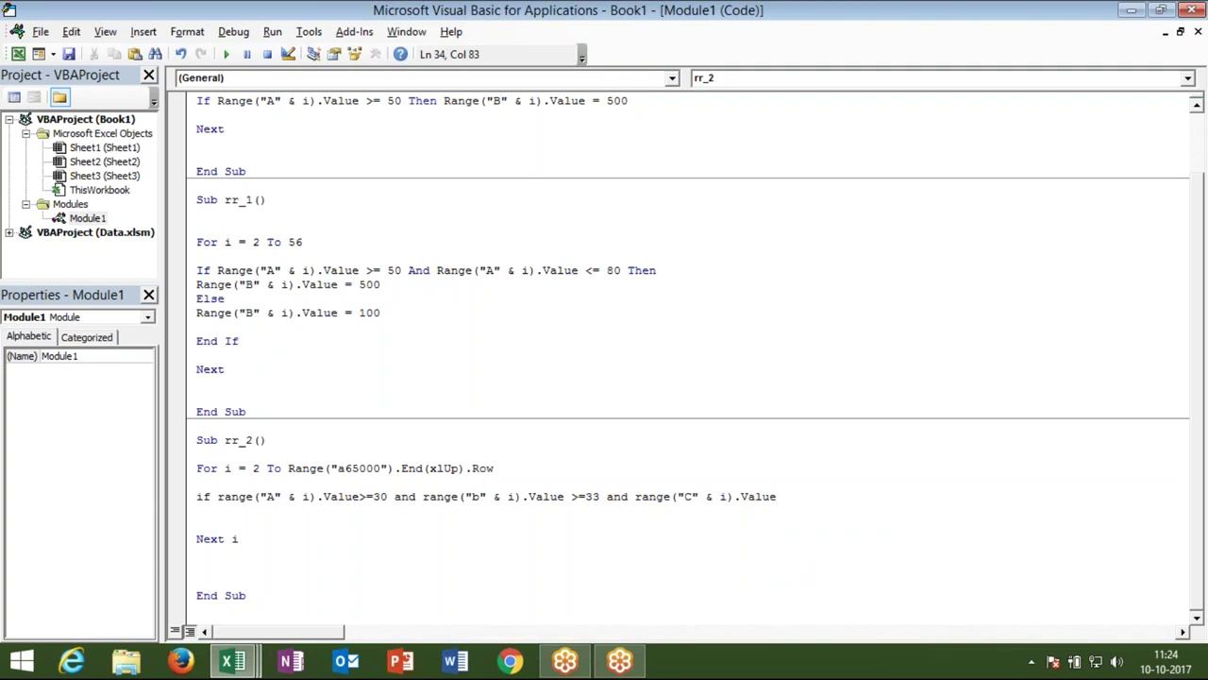
{"action": "type", "text": ">="}
{"action": "type", "text": "30"}
{"action": "left_click", "coordinate": [600, 499]}
{"action": "key", "text": "BackSpace"}
{"action": "type", "text": "0"}
{"action": "left_click", "coordinate": [833, 497]}
{"action": "type", "text": "then"}
{"action": "key", "text": "Return"}
Step: Begin the line Range("D" & i).Value = "Pass" under the If
{"action": "type", "text": "range("}
{"action": "key", "text": "alt+F11"}
{"action": "key", "text": "alt+F11"}
{"action": "type", "text": "\"D"}
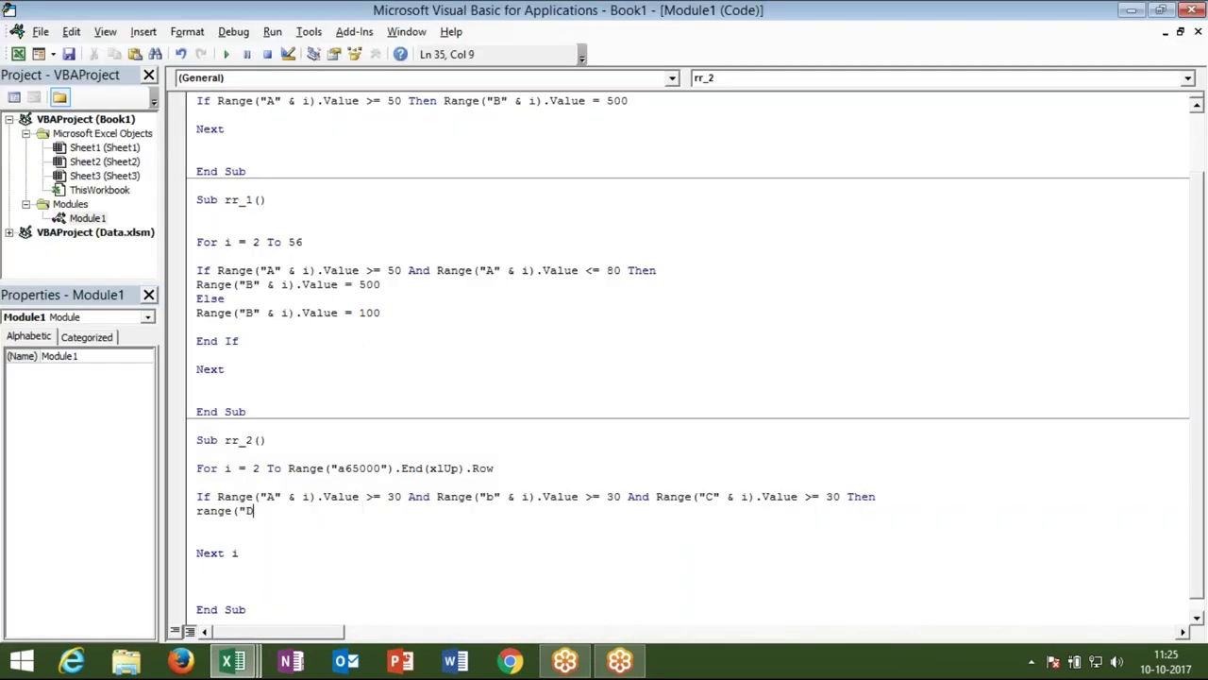
{"action": "type", "text": "\" & "}
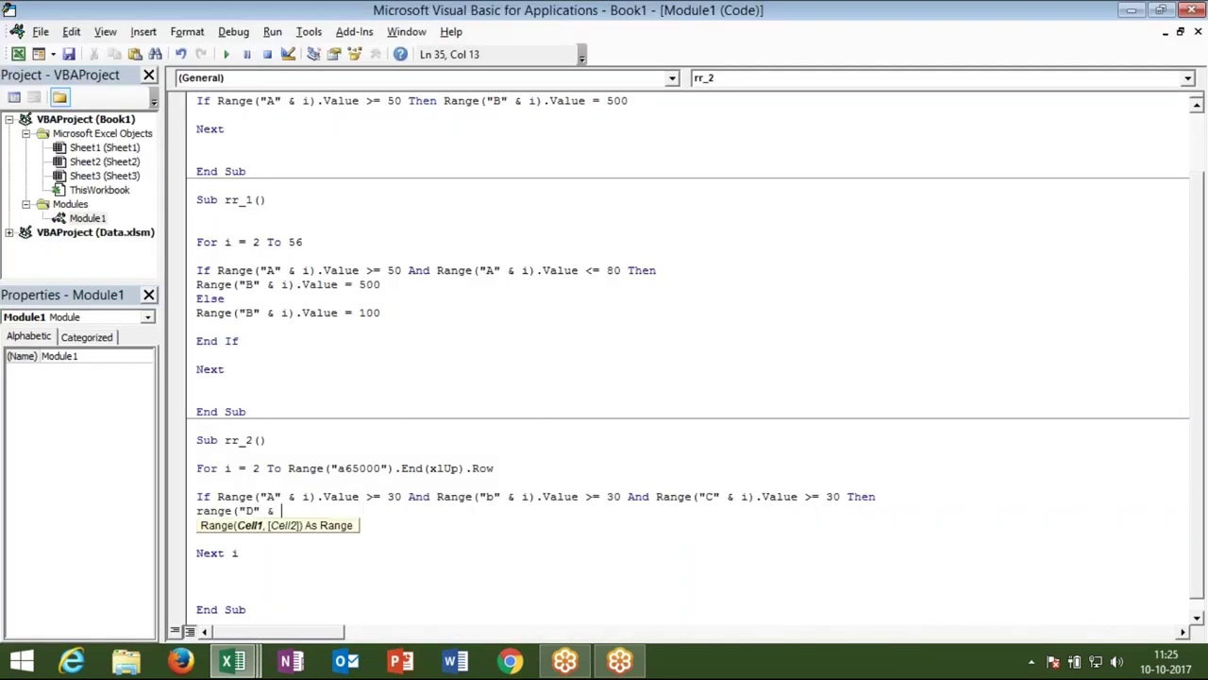
{"action": "type", "text": "i).valu"}
{"action": "key", "text": "Tab"}
{"action": "type", "text": "=\"Pass:"}
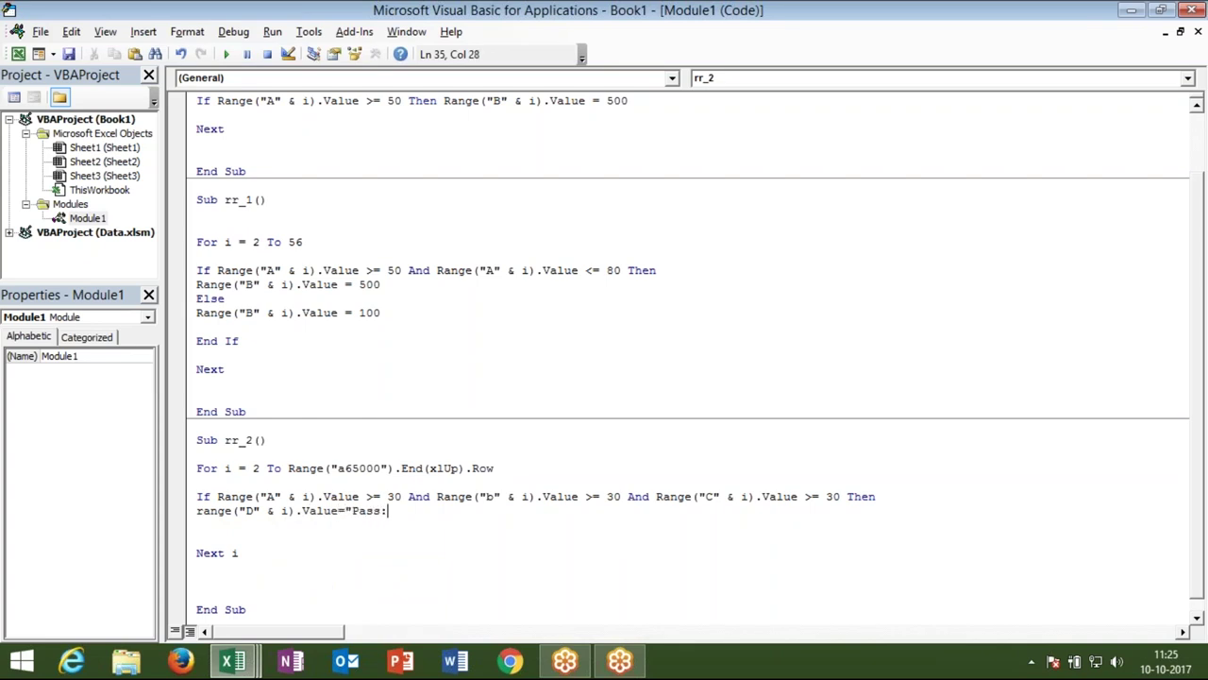
{"action": "key", "text": "BackSpace"}
Step: Close the "Pass" string and add an Else line assigning the value "Fail"
{"action": "type", "text": "\""}
{"action": "key", "text": "Return"}
{"action": "key", "text": "shift+Up"}
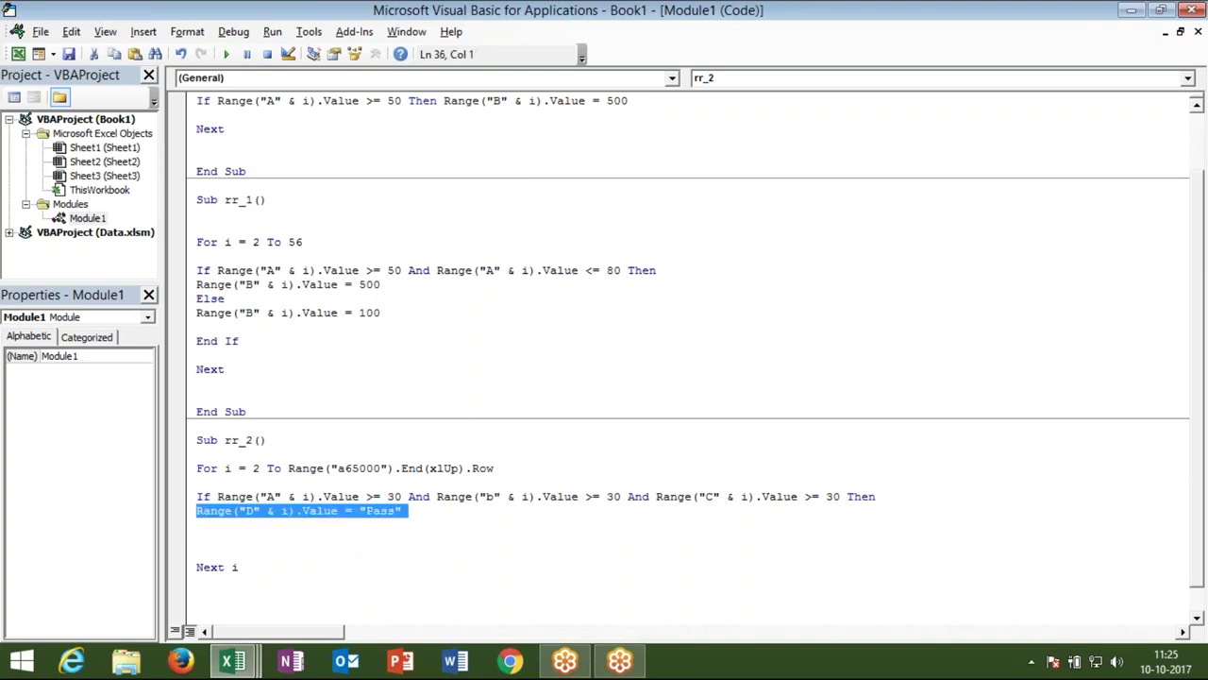
{"action": "key", "text": "shift+Down"}
{"action": "type", "text": "esle"}
{"action": "key", "text": "Return"}
{"action": "type", "text": "Range(\"B\" & i).Value = 500"}
{"action": "key", "text": "BackSpace"}
Step: Point the Fail assignment at column D with Range("d" & i) and close the block with End If
{"action": "key", "text": "BackSpace"}
{"action": "key", "text": "BackSpace"}
{"action": "type", "text": "\"Fail\""}
{"action": "key", "text": "Return"}
{"action": "left_click", "coordinate": [246, 538]}
{"action": "key", "text": "BackSpace"}
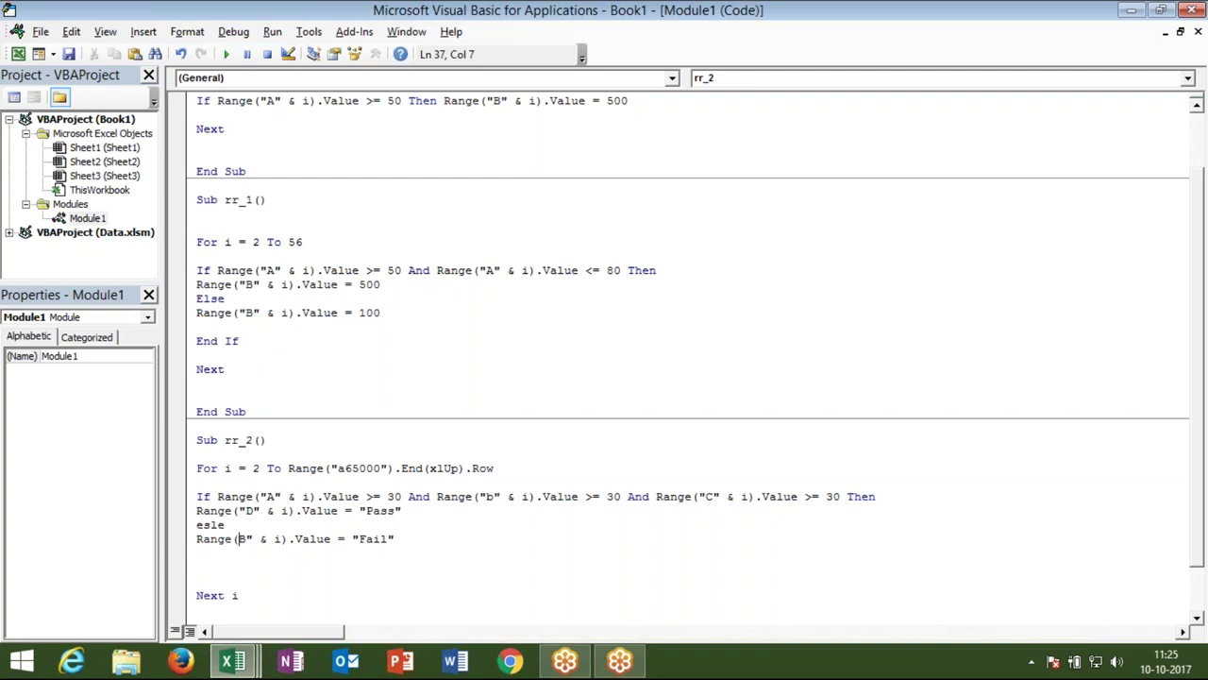
{"action": "type", "text": "\""}
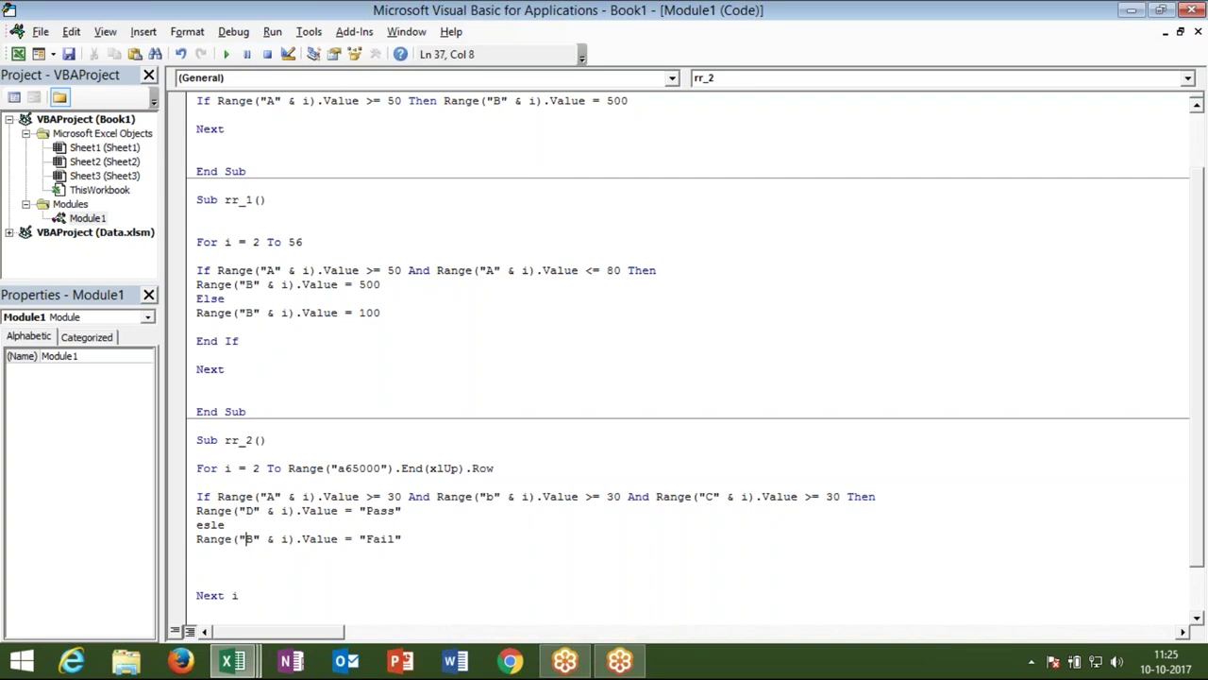
{"action": "type", "text": "d"}
{"action": "key", "text": "Down"}
{"action": "type", "text": "end if"}
Step: Correct the misspelled 'esle' to Else and switch to the Excel score sheet
{"action": "left_click", "coordinate": [231, 528]}
{"action": "key", "text": "BackSpace"}
{"action": "key", "text": "BackSpace"}
{"action": "key", "text": "BackSpace"}
{"action": "type", "text": "lse"}
{"action": "key", "text": "Down"}
{"action": "key", "text": "Down"}
{"action": "key", "text": "Down"}
{"action": "key", "text": "alt+Tab"}
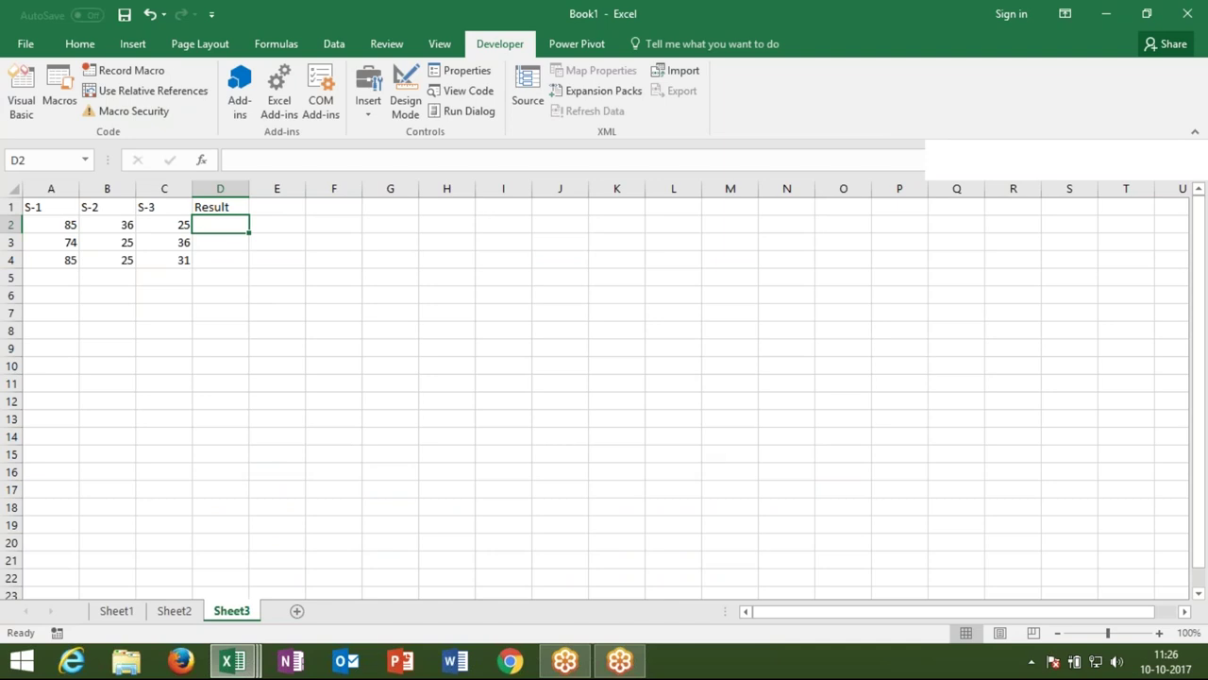
Step: Back in the VBA editor, select and copy the whole rr_2 procedure
{"action": "key", "text": "alt+Tab"}
{"action": "left_click", "coordinate": [260, 609]}
{"action": "key", "text": "Down"}
{"action": "key", "text": "Down"}
{"action": "key", "text": "Down"}
{"action": "key", "text": "Down"}
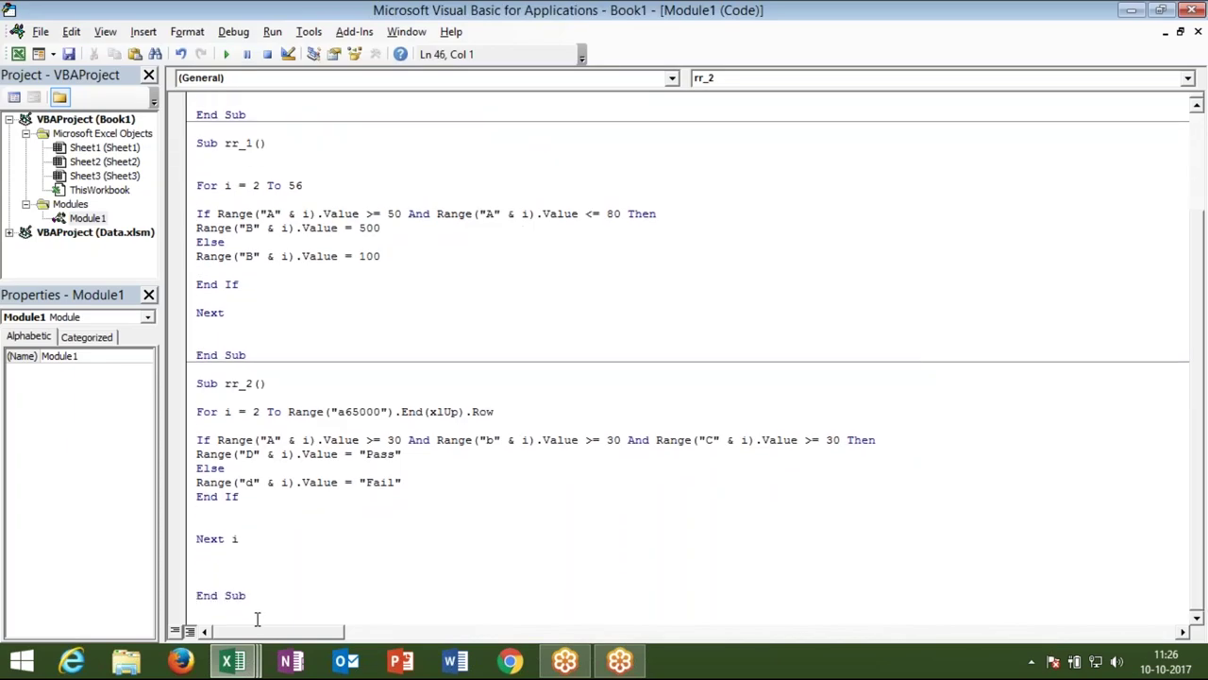
{"action": "left_click_drag", "start_coordinate": [268, 595], "coordinate": [200, 378]}
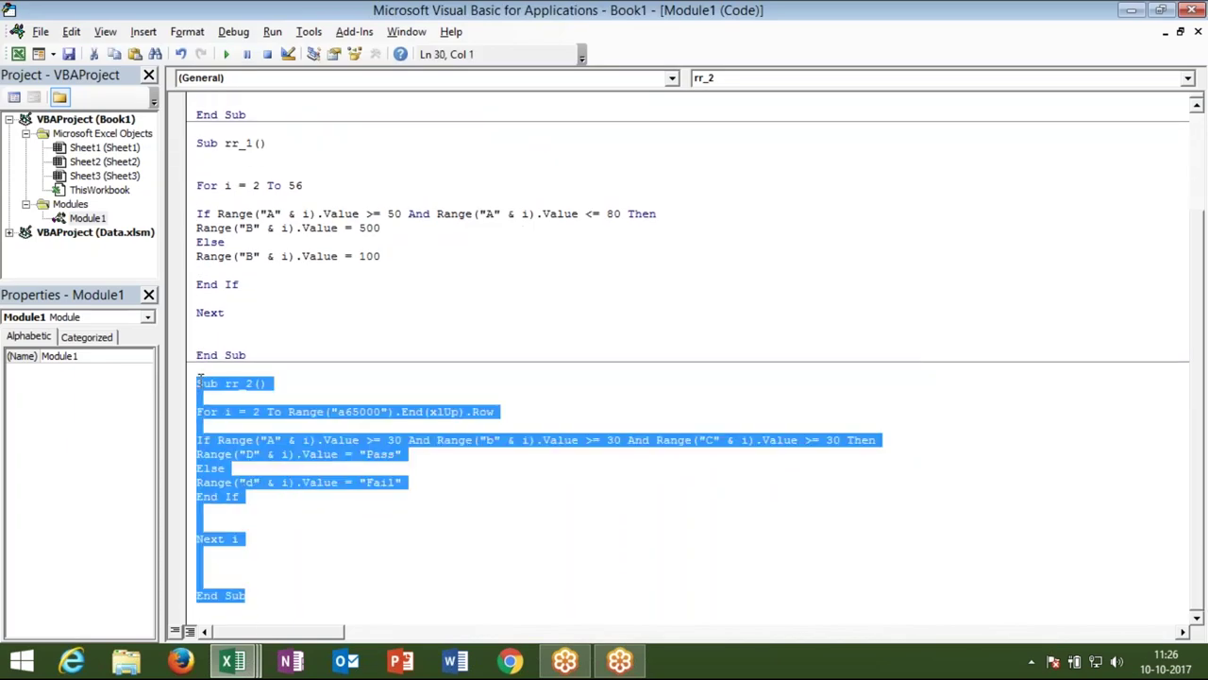
Step: Create an empty Sub rr_3() procedure below rr_2's End Sub
{"action": "left_click", "coordinate": [274, 611]}
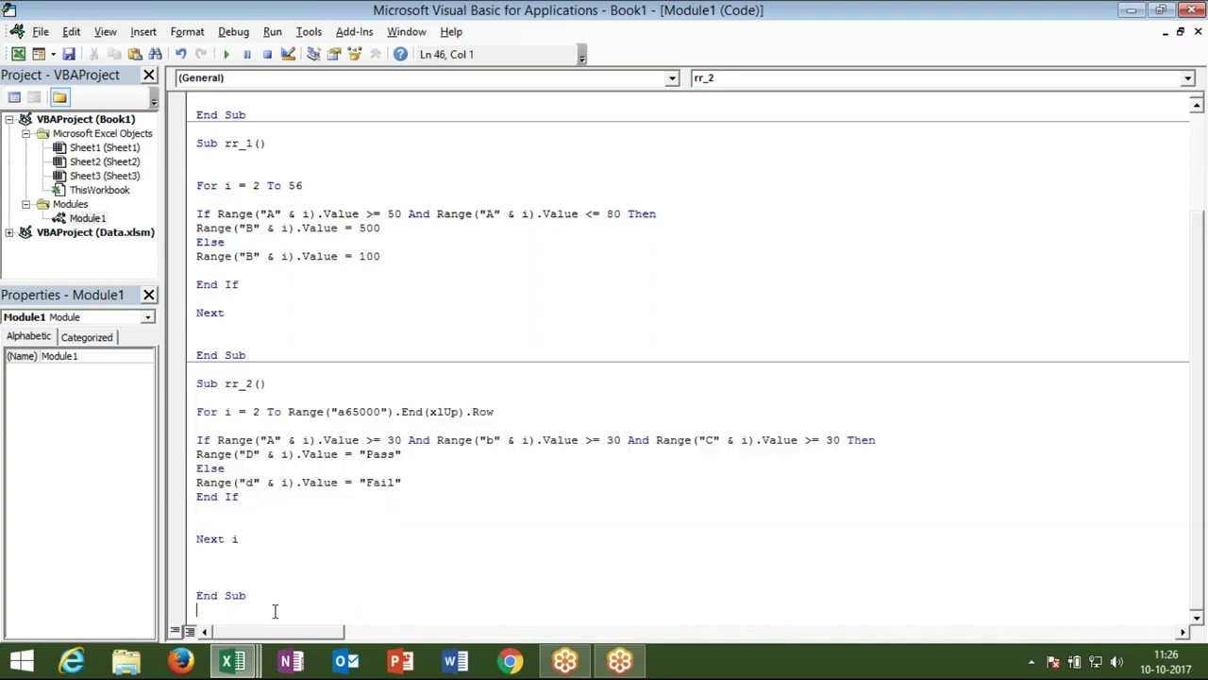
{"action": "key", "text": "Return"}
{"action": "key", "text": "Up"}
{"action": "type", "text": "sub rr_3()"}
{"action": "key", "text": "Return"}
{"action": "key", "text": "Return"}
{"action": "key", "text": "Return"}
{"action": "key", "text": "Up"}
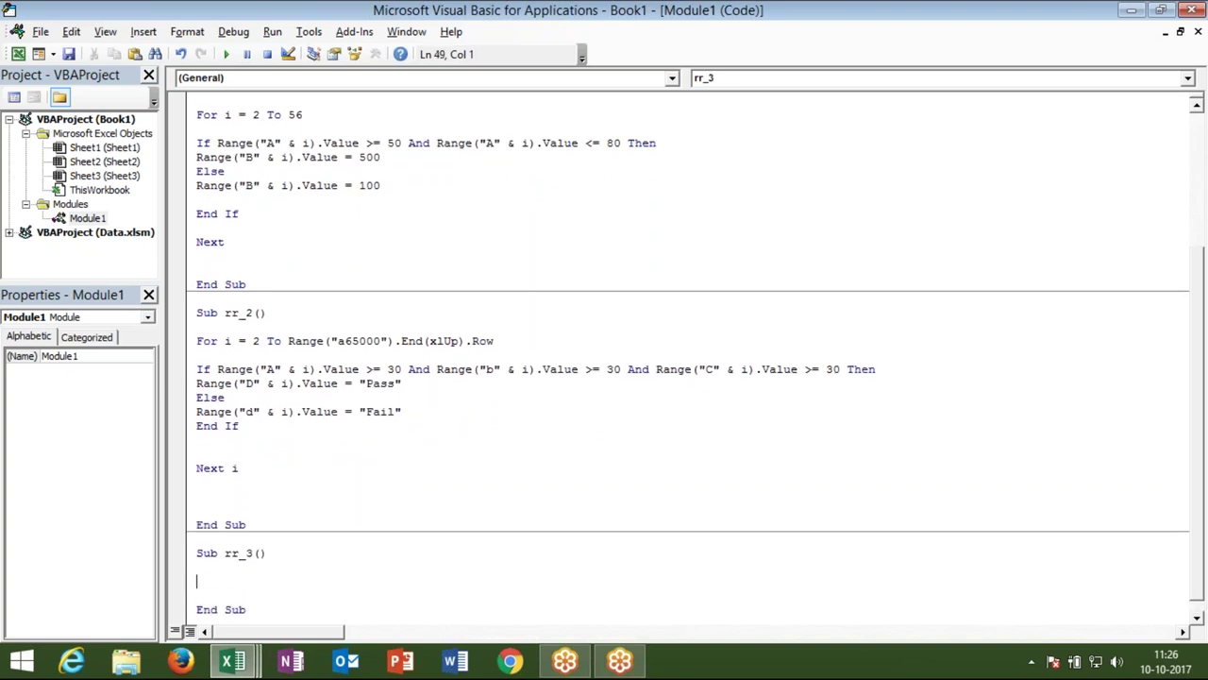
Step: Paste rr_2's copied code into the rr_3 body
{"action": "type", "text": "Sub rr_2()  For i = 2 To Range(\"a65000\").End(xlUp).Row  If Range(\"A\" & i).Value >= 30 And Range(\"b\" & i).Value >= 30 And Range(\"C\" & i).Value >= 30 Then Range(\"D\" & i).Value = \"Pass\" Else Range(\"d\" & i).Value = \"Fail\" End If   Next i    End Sub"}
{"action": "left_click", "coordinate": [279, 533]}
{"action": "left_click_drag", "start_coordinate": [279, 533], "coordinate": [197, 469]}
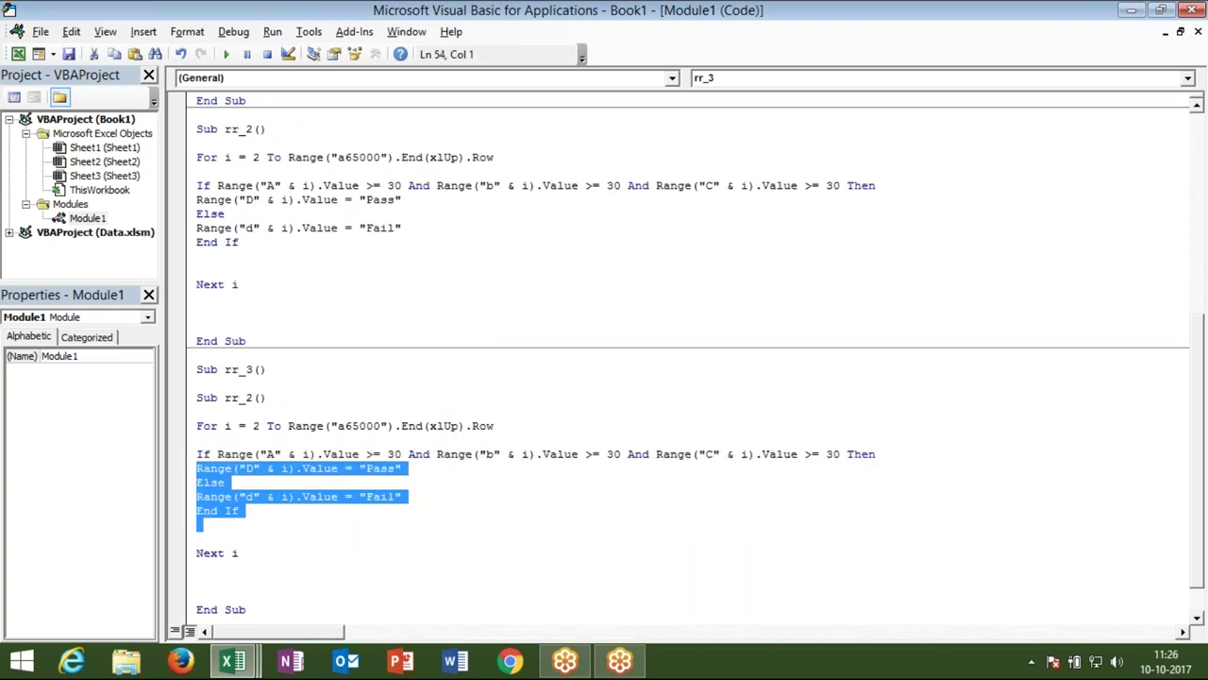
{"action": "left_click", "coordinate": [407, 482]}
Step: Split the combined And condition into separate If…Then tests on columns A, B and C
{"action": "double_click", "coordinate": [419, 454]}
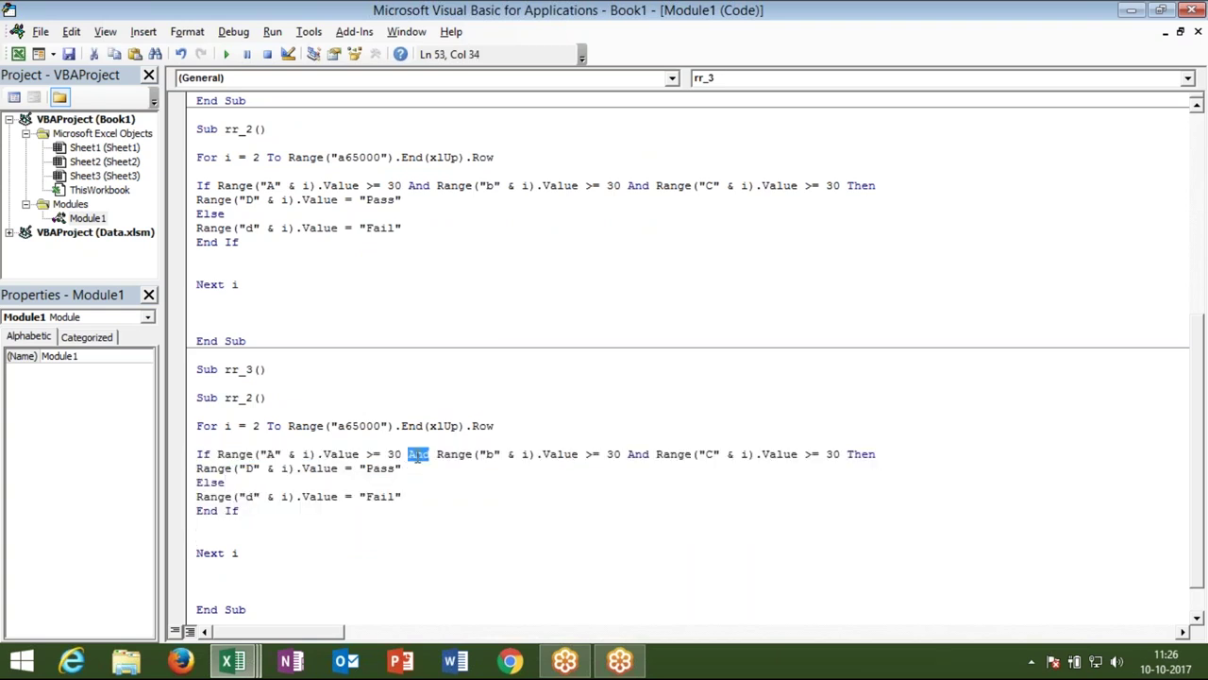
{"action": "type", "text": "Then"}
{"action": "key", "text": "Return"}
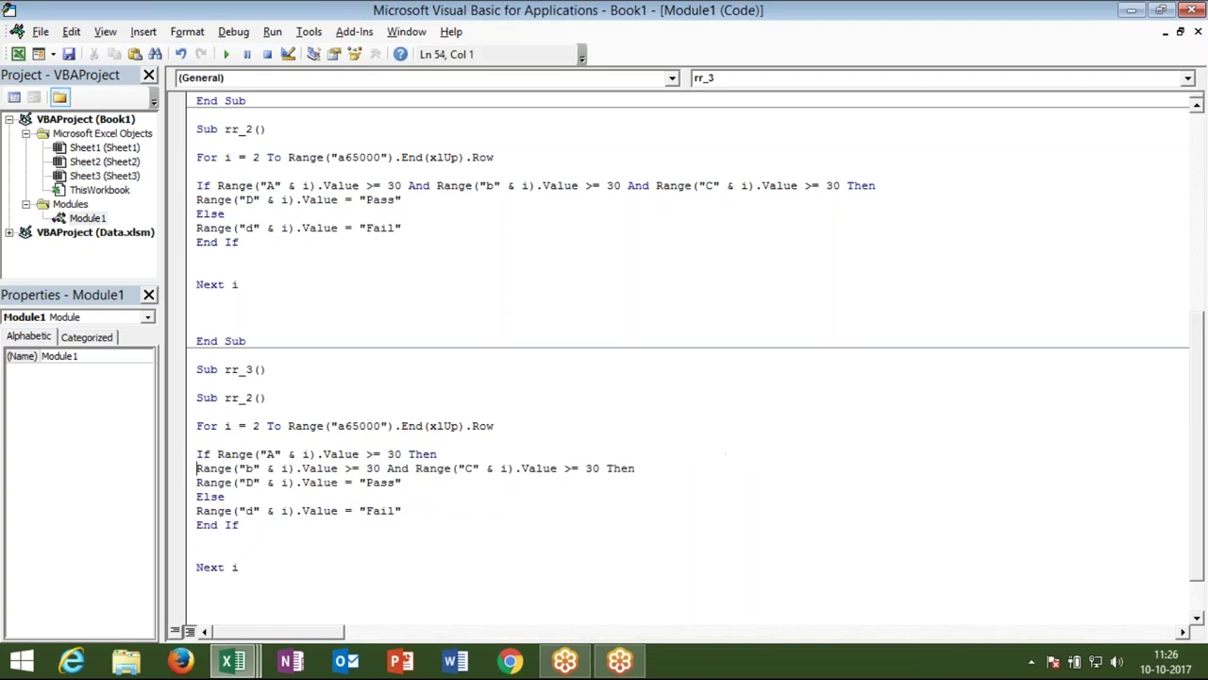
{"action": "double_click", "coordinate": [406, 470]}
{"action": "type", "text": "then"}
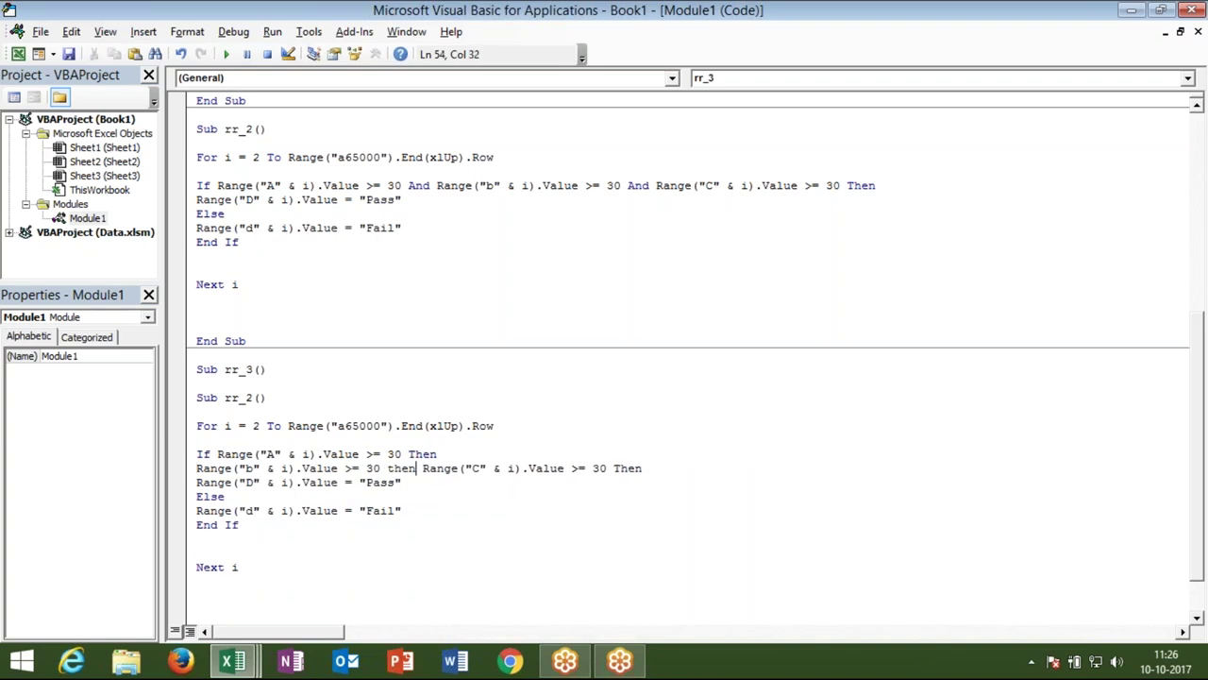
{"action": "key", "text": "Return"}
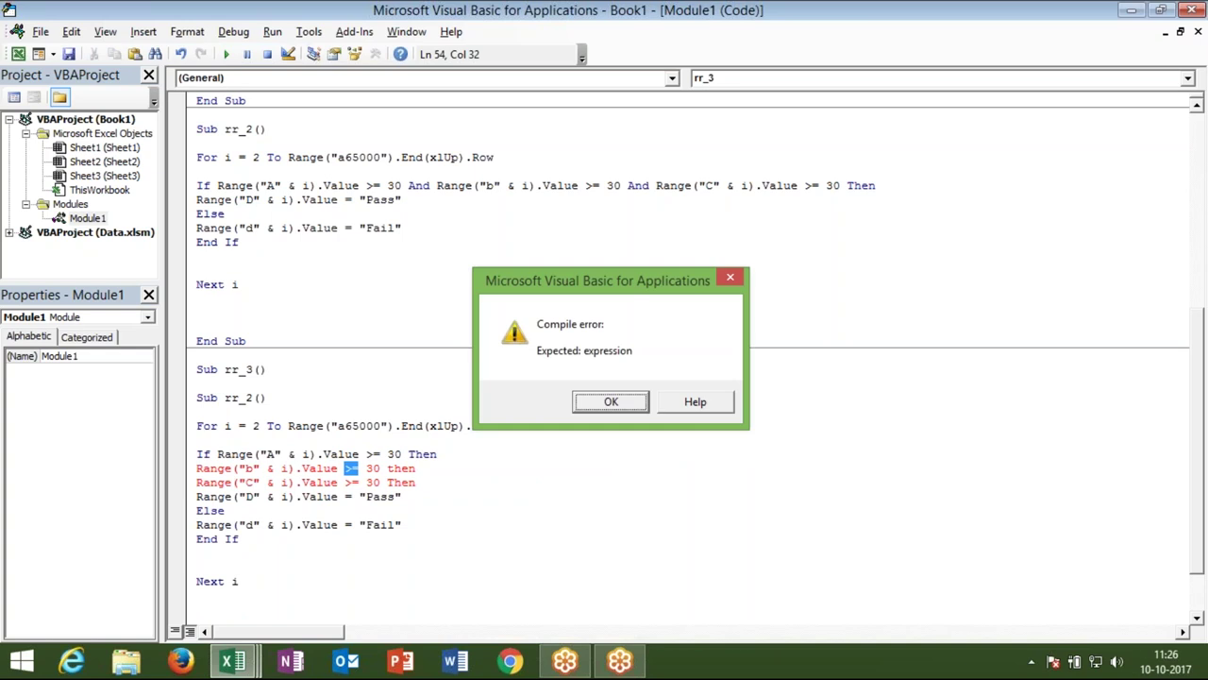
{"action": "key", "text": "Return"}
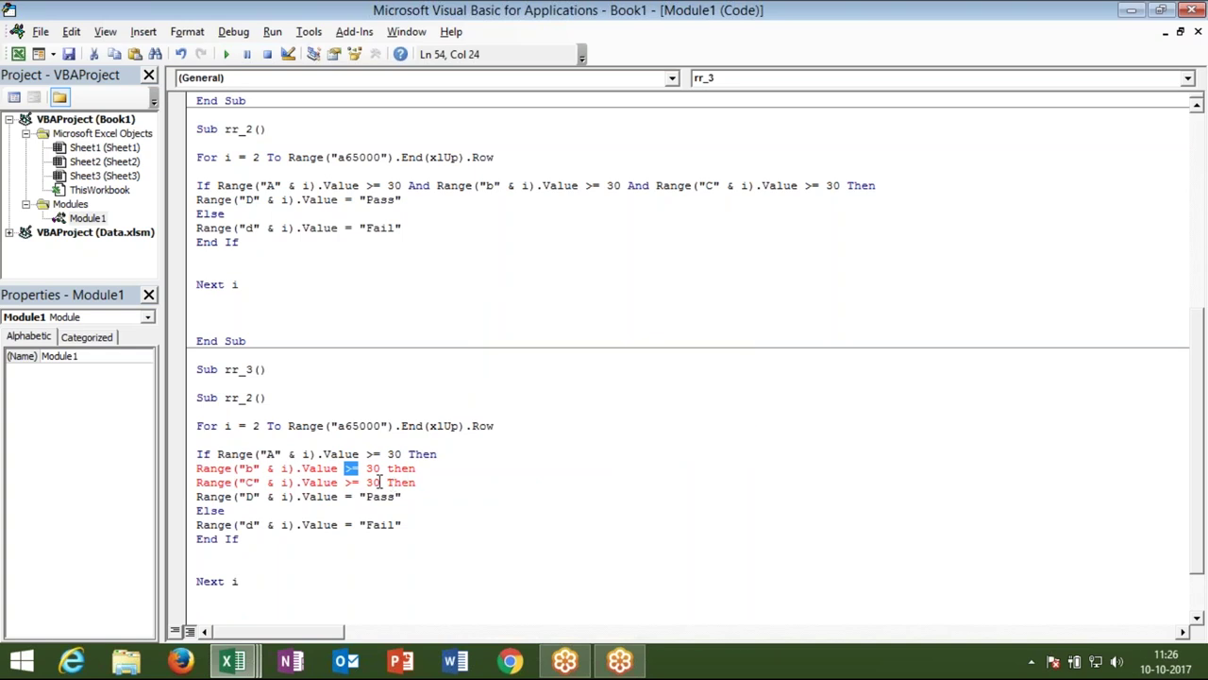
{"action": "left_click", "coordinate": [196, 482]}
{"action": "left_click", "coordinate": [197, 468]}
{"action": "type", "text": "if"}
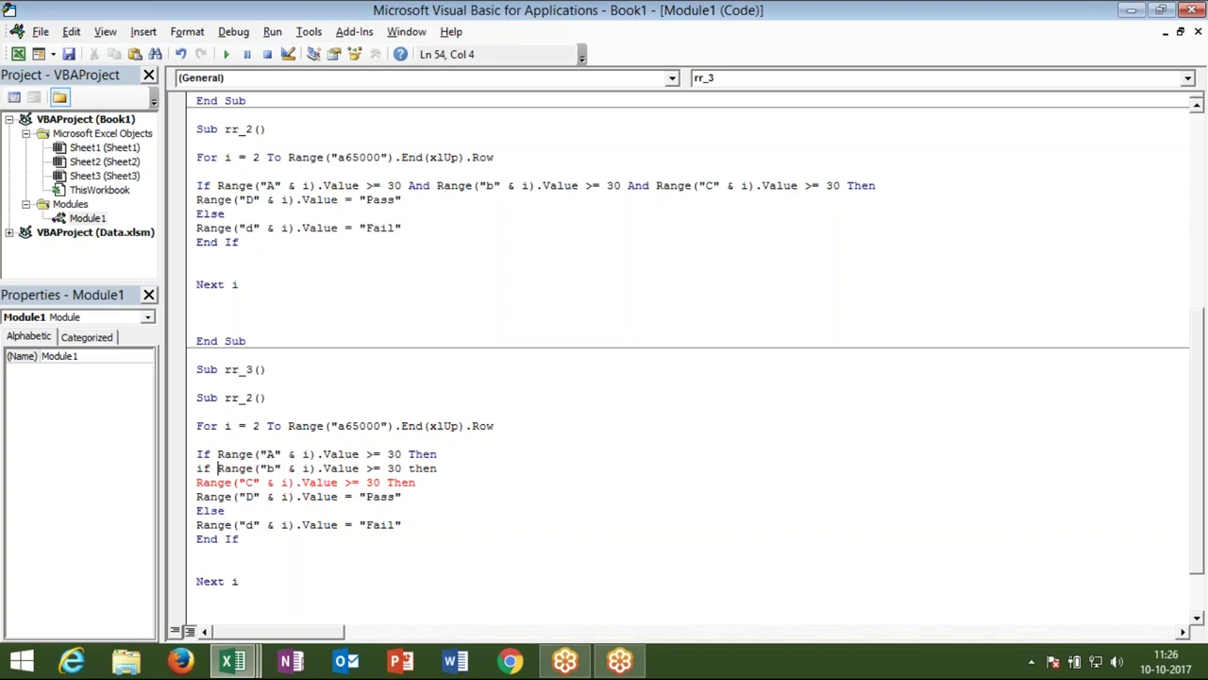
{"action": "left_click", "coordinate": [197, 482]}
{"action": "type", "text": "if"}
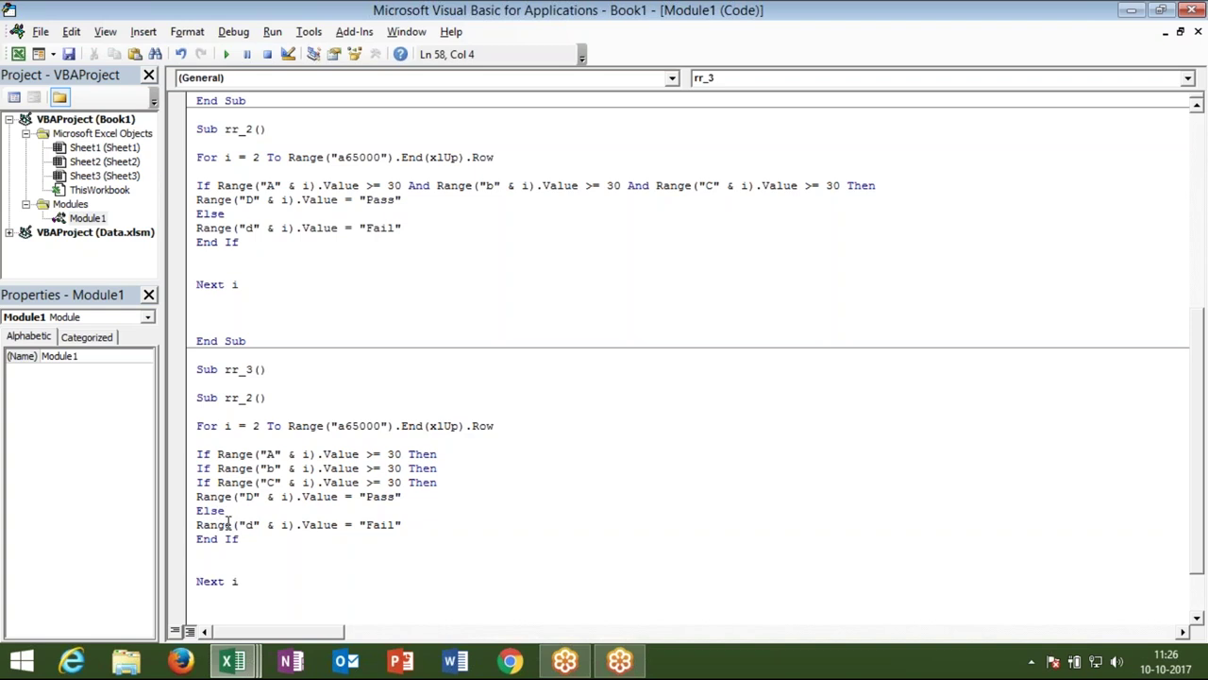
Step: Change the Else value from "Fail" to "S-3Fail"
{"action": "left_click", "coordinate": [366, 525]}
{"action": "type", "text": "S-"}
{"action": "type", "text": "3"}
{"action": "left_click", "coordinate": [282, 549]}
{"action": "key", "text": "Return"}
{"action": "key", "text": "Return"}
{"action": "key", "text": "Up"}
{"action": "key", "text": "Up"}
{"action": "key", "text": "Up"}
{"action": "key", "text": "Up"}
{"action": "key", "text": "Up"}
{"action": "key", "text": "Up"}
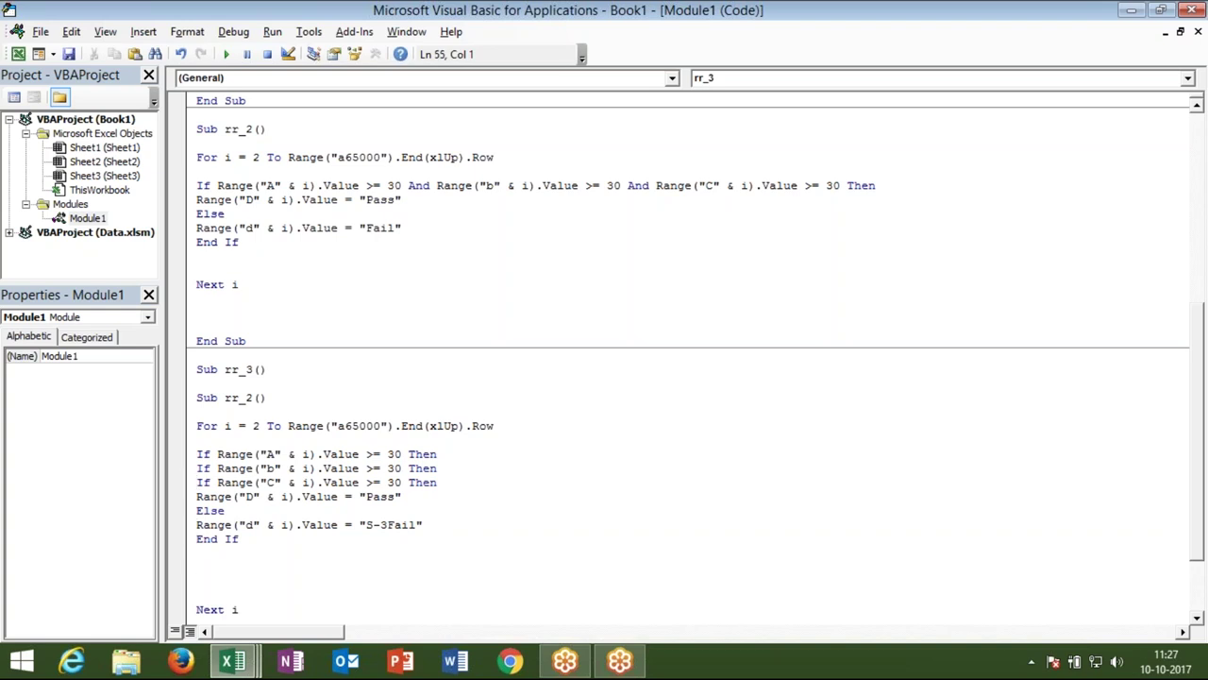
Step: Indent the nested column C block: its If, Pass, Else, S-3Fail and End If lines
{"action": "key", "text": "Tab"}
{"action": "key", "text": "Down"}
{"action": "key", "text": "Home"}
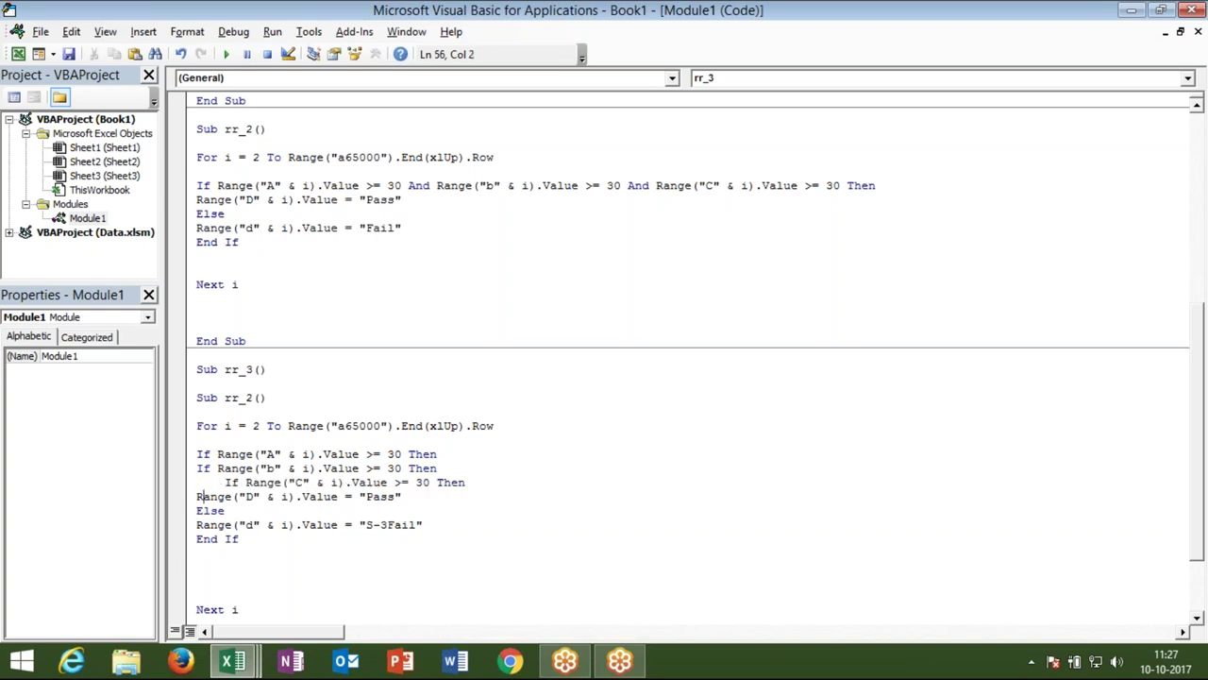
{"action": "key", "text": "Tab"}
{"action": "key", "text": "Down"}
{"action": "key", "text": "Left"}
{"action": "key", "text": "Left"}
{"action": "key", "text": "Left"}
{"action": "key", "text": "Tab"}
{"action": "key", "text": "Down"}
{"action": "key", "text": "Home"}
{"action": "key", "text": "Tab"}
{"action": "key", "text": "Down"}
{"action": "key", "text": "Left"}
{"action": "key", "text": "Left"}
{"action": "key", "text": "Left"}
{"action": "key", "text": "Home"}
{"action": "key", "text": "Tab"}
{"action": "key", "text": "Up"}
{"action": "key", "text": "Up"}
{"action": "key", "text": "Up"}
{"action": "key", "text": "Up"}
{"action": "key", "text": "Up"}
{"action": "key", "text": "Down"}
{"action": "key", "text": "shift+Down"}
{"action": "key", "text": "shift+Down"}
{"action": "key", "text": "shift+Down"}
{"action": "key", "text": "shift+Down"}
{"action": "left_click", "coordinate": [196, 553]}
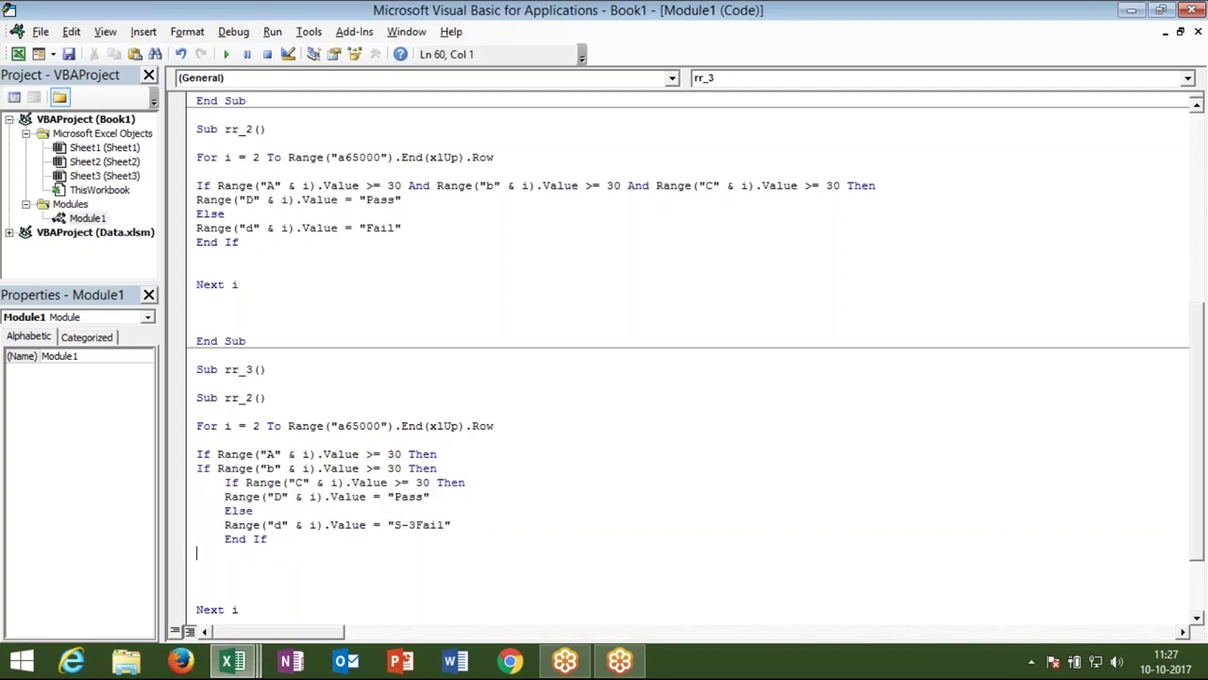
Step: Copy the Else/S-3Fail/End If lines and paste them twice below the inner End If
{"action": "left_click_drag", "start_coordinate": [267, 539], "coordinate": [226, 511]}
{"action": "key", "text": "ctrl+c"}
{"action": "type", "text": "c"}
{"action": "key", "text": "ctrl+z"}
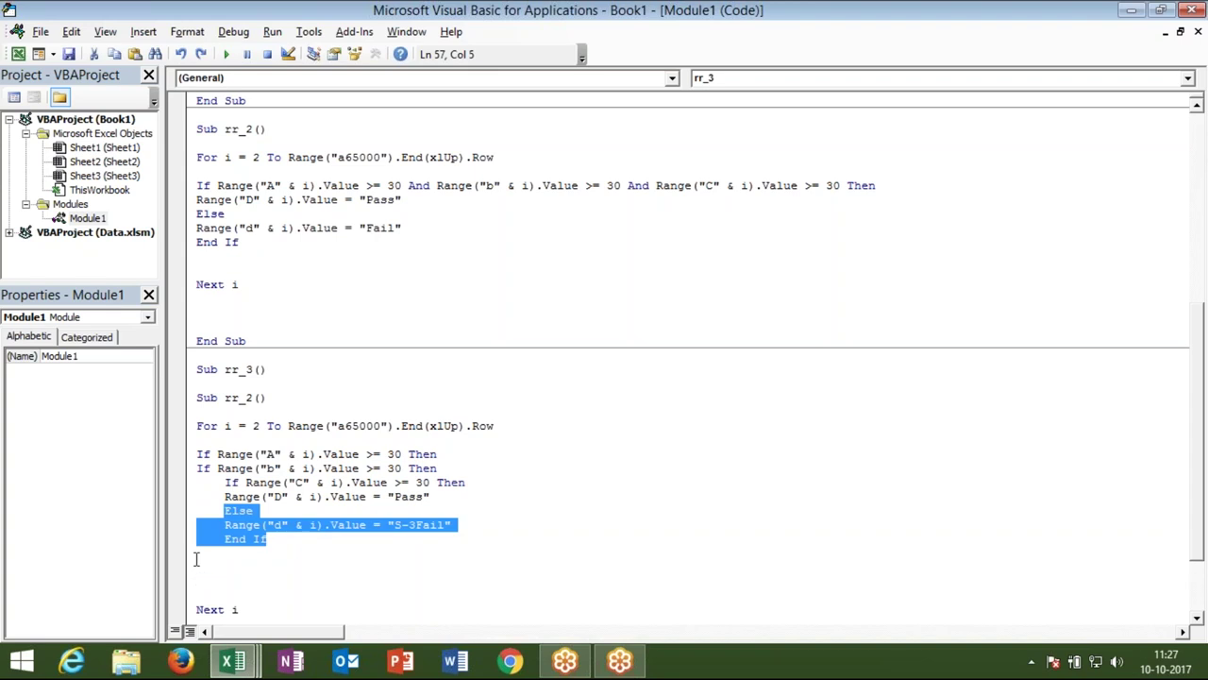
{"action": "left_click", "coordinate": [198, 562]}
{"action": "left_click", "coordinate": [200, 556]}
{"action": "key", "text": "ctrl+v"}
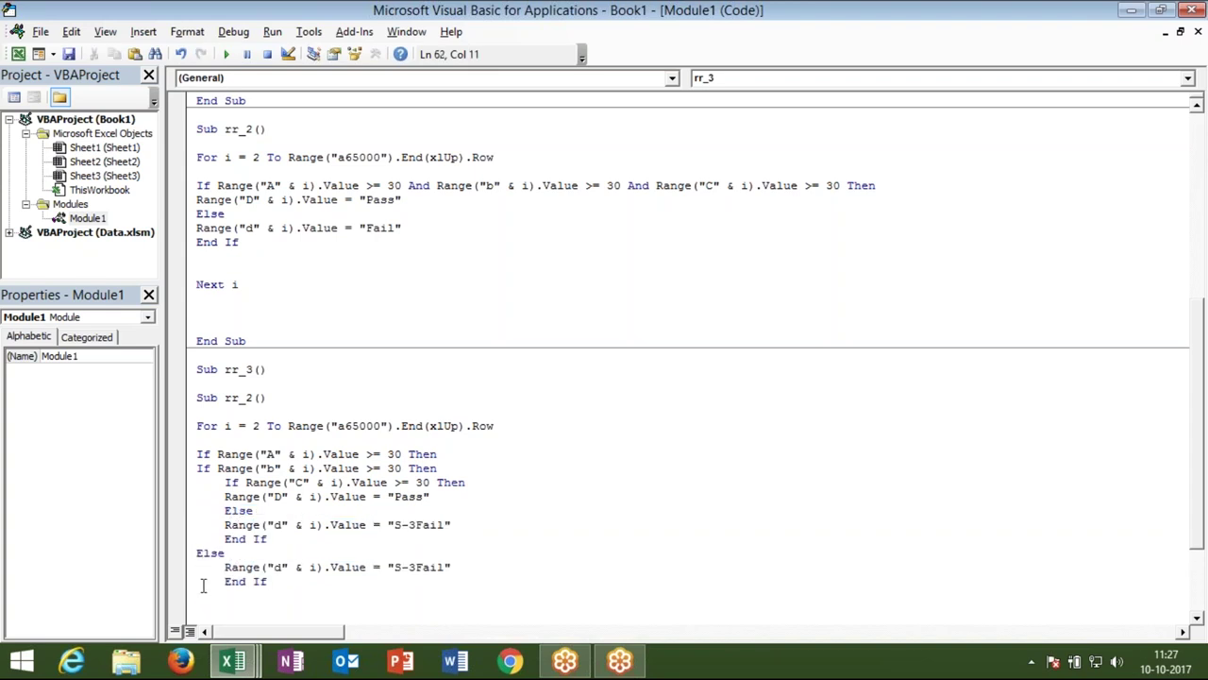
{"action": "key", "text": "Return"}
{"action": "key", "text": "Return"}
{"action": "key", "text": "ctrl+v"}
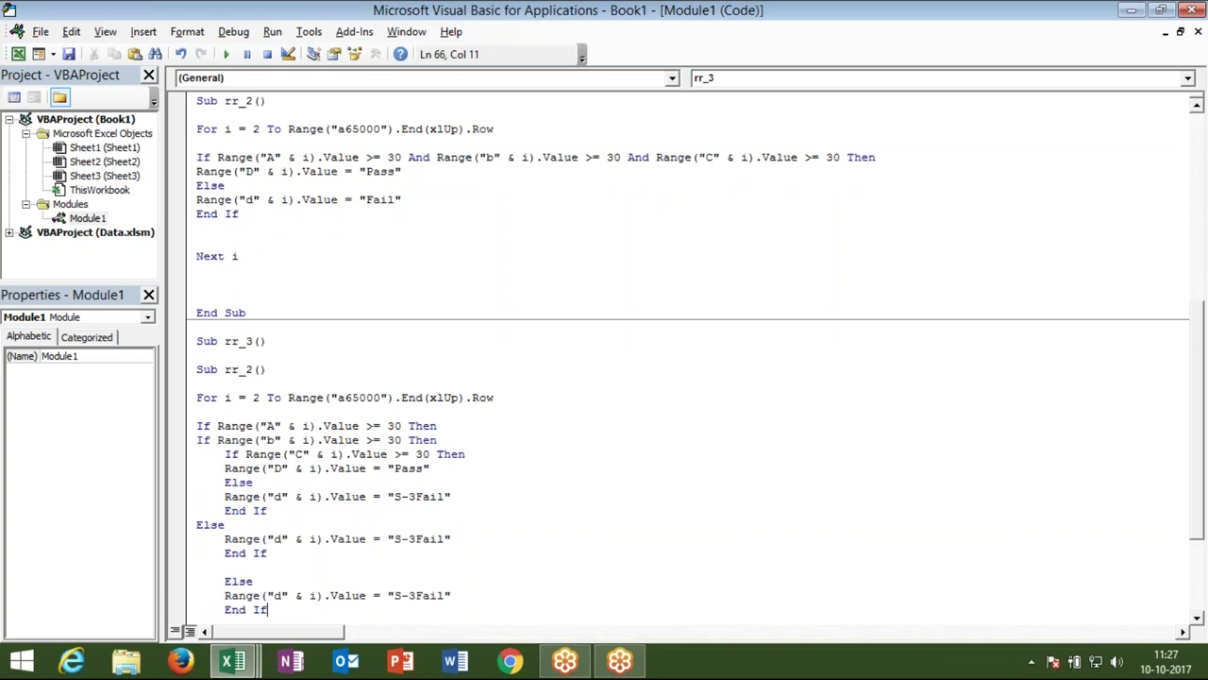
Step: Relabel the two pasted Else values as "S-2Fail" and "S-1Fail"
{"action": "left_click", "coordinate": [401, 538]}
{"action": "left_click", "coordinate": [413, 538]}
{"action": "key", "text": "BackSpace"}
{"action": "type", "text": "2"}
{"action": "key", "text": "BackSpace"}
{"action": "type", "text": "1"}
{"action": "key", "text": "Up"}
Step: Indent the innermost column C block, including Pass, Else and S-3Fail, one more level
{"action": "left_click", "coordinate": [199, 440]}
{"action": "left_click", "coordinate": [219, 454]}
{"action": "key", "text": "Tab"}
{"action": "key", "text": "Tab"}
{"action": "left_click", "coordinate": [224, 469]}
{"action": "key", "text": "Tab"}
{"action": "key", "text": "Tab"}
{"action": "left_click", "coordinate": [225, 482]}
{"action": "key", "text": "Tab"}
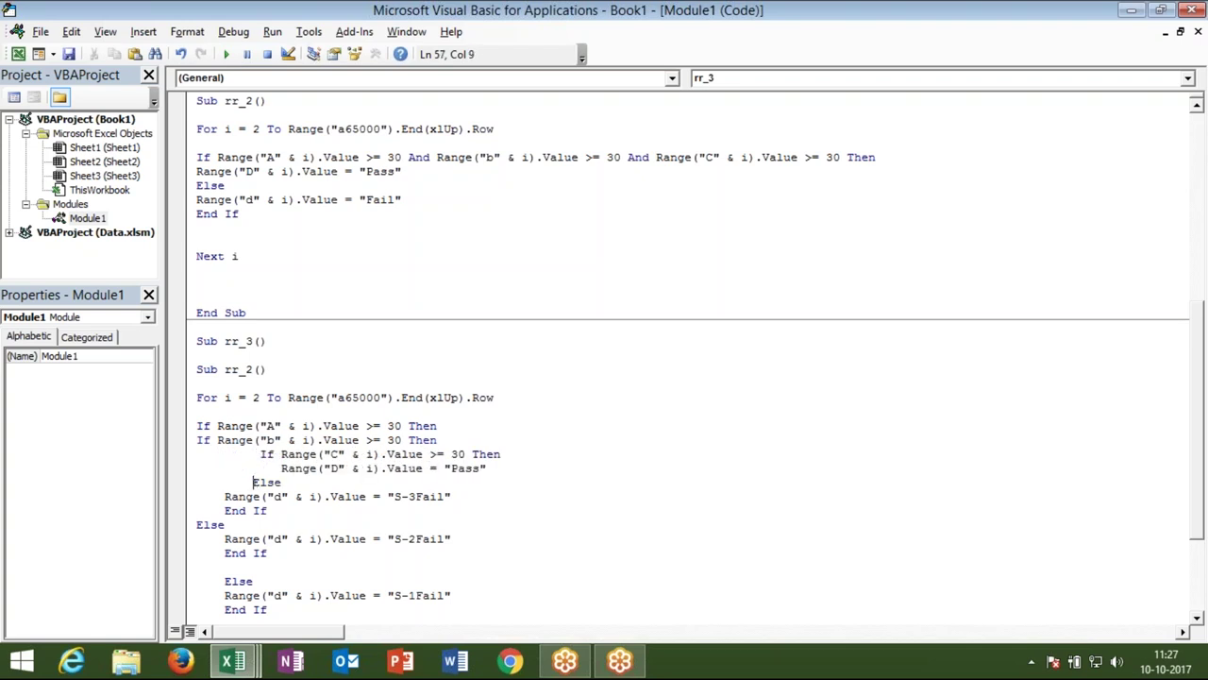
{"action": "left_click", "coordinate": [224, 496]}
{"action": "key", "text": "Tab"}
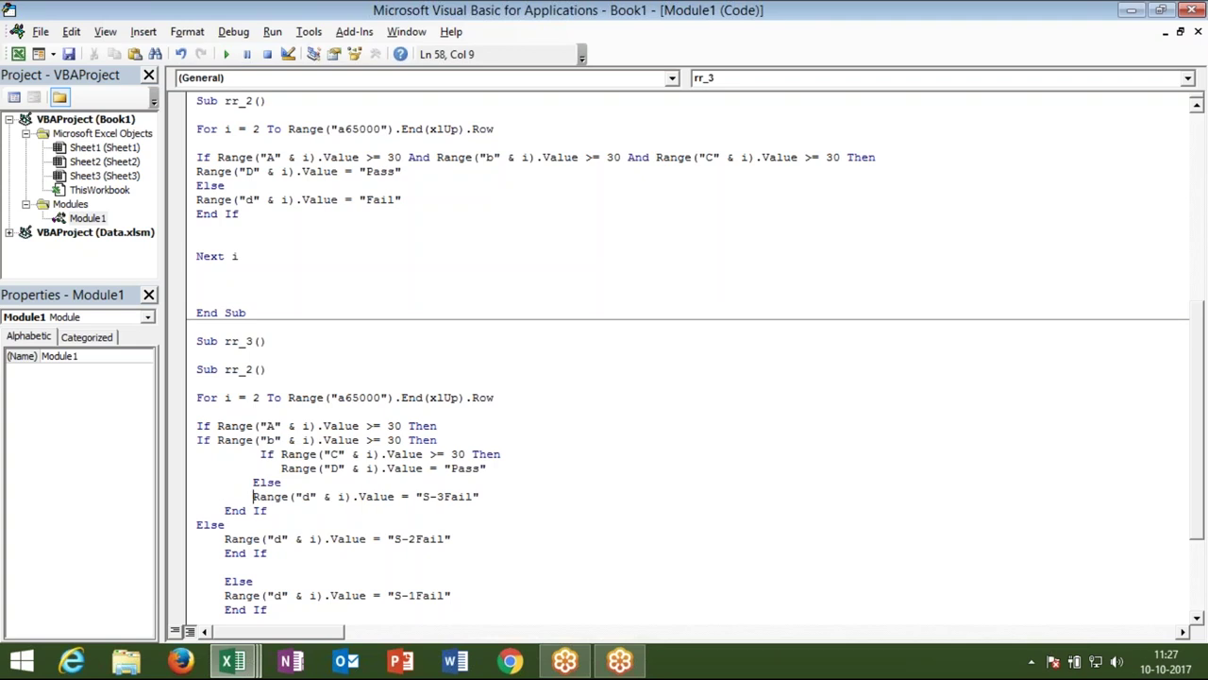
{"action": "key", "text": "Tab"}
{"action": "left_click", "coordinate": [224, 510]}
{"action": "key", "text": "Tab"}
{"action": "left_click", "coordinate": [248, 482]}
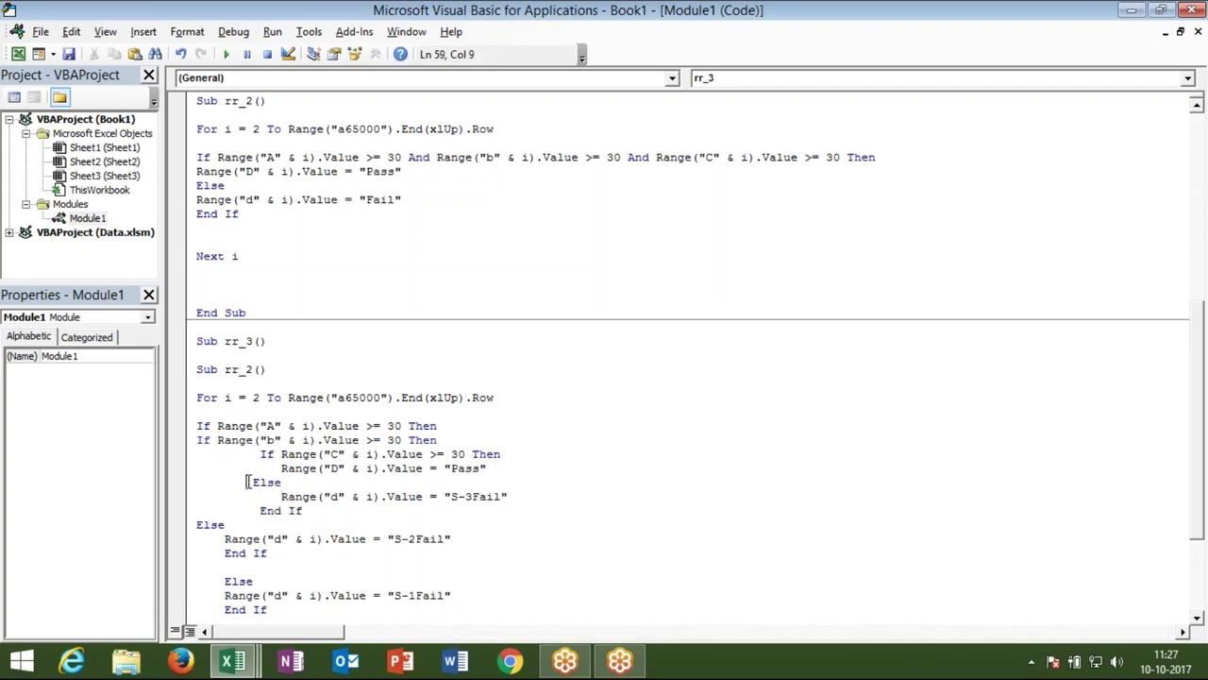
Step: Indent the column B If and its S-2Fail Else; outdent the outer Else and final End If
{"action": "left_click", "coordinate": [198, 440]}
{"action": "key", "text": "Tab"}
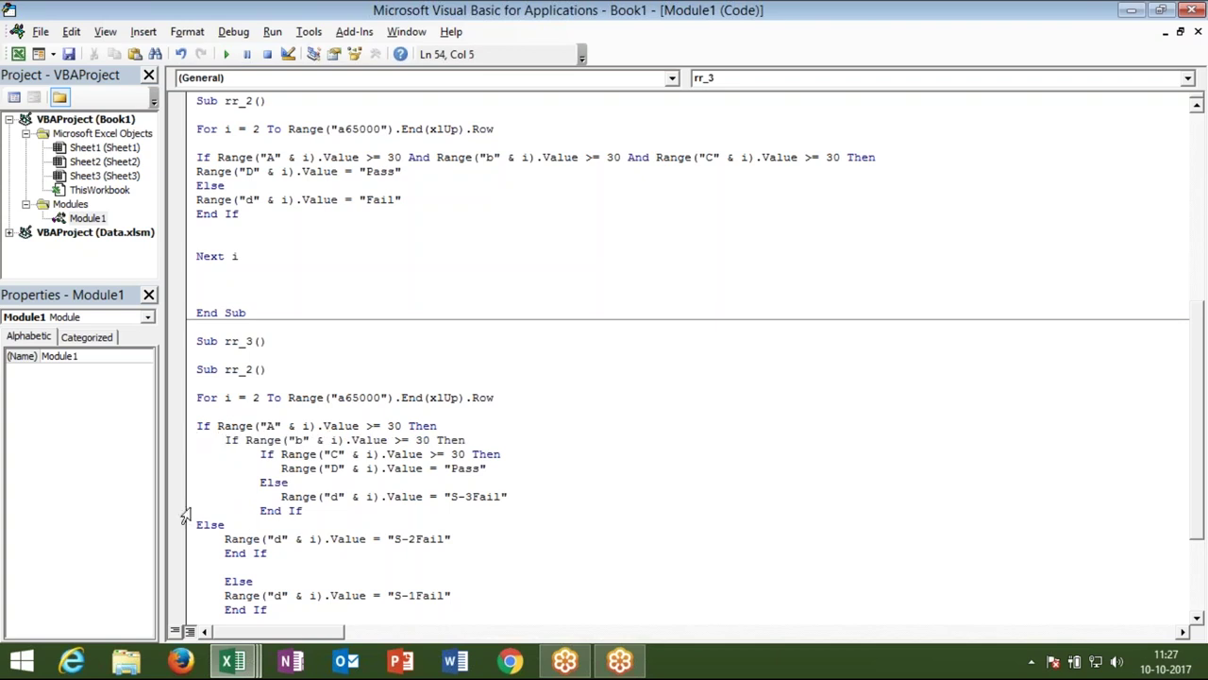
{"action": "left_click", "coordinate": [197, 525]}
{"action": "key", "text": "Tab"}
{"action": "left_click", "coordinate": [225, 539]}
{"action": "key", "text": "Tab"}
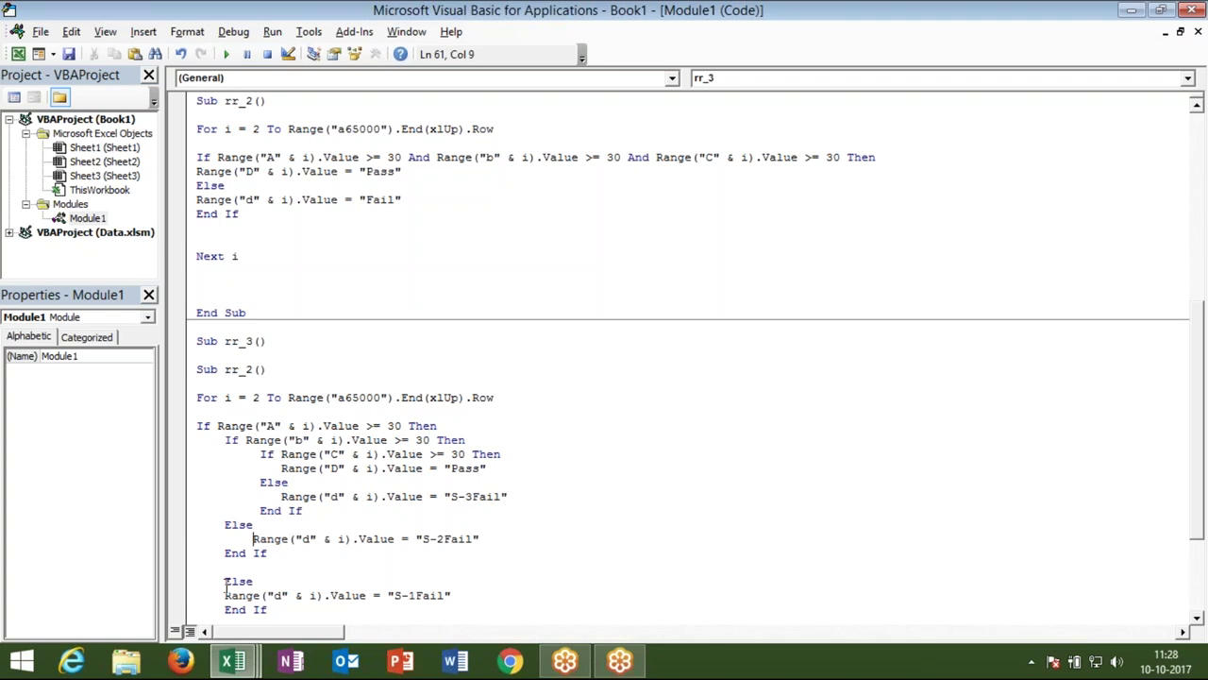
{"action": "left_click", "coordinate": [225, 583]}
{"action": "key", "text": "shift+Tab"}
{"action": "left_click", "coordinate": [225, 608]}
{"action": "key", "text": "shift+Tab"}
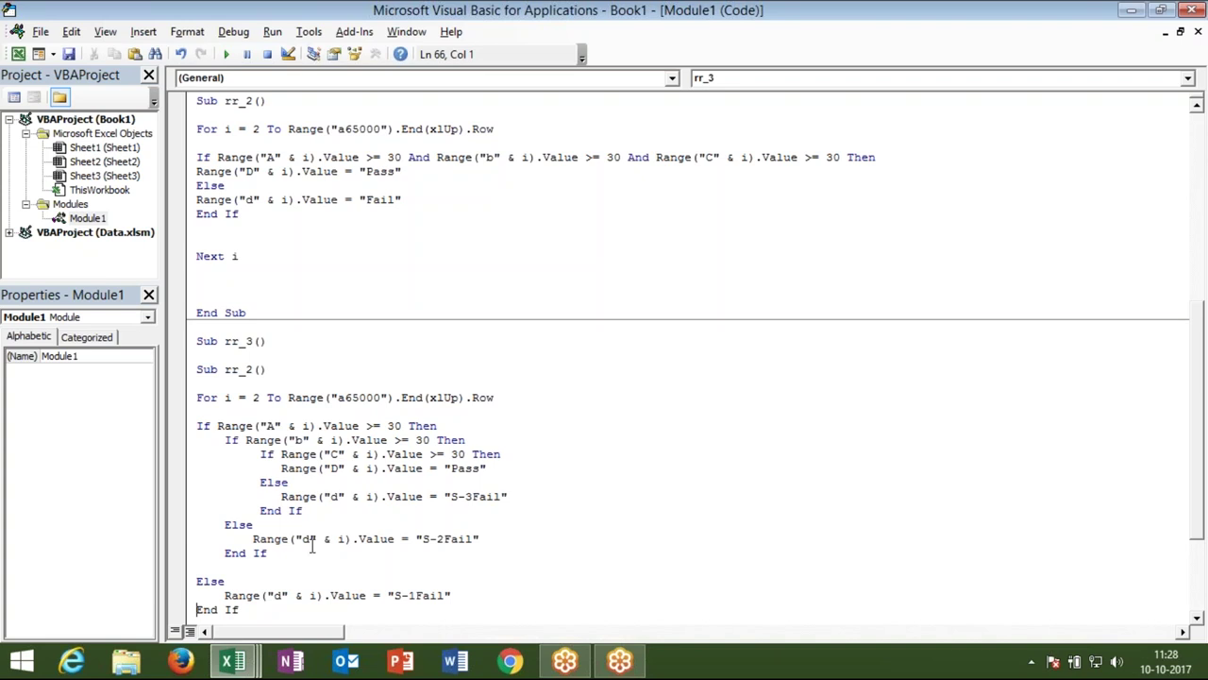
Step: Select the nested If blocks and the S-3Fail branch to review their structure
{"action": "left_click_drag", "start_coordinate": [224, 439], "coordinate": [280, 556]}
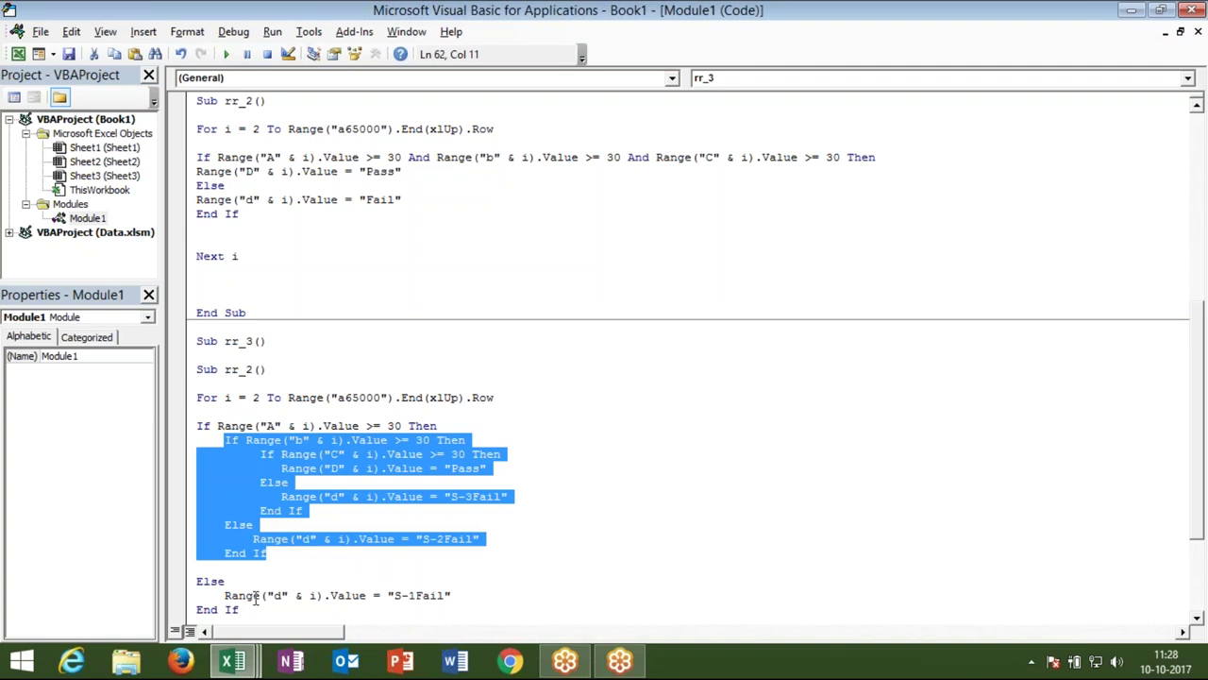
{"action": "left_click", "coordinate": [251, 460]}
{"action": "left_click_drag", "start_coordinate": [260, 454], "coordinate": [298, 509]}
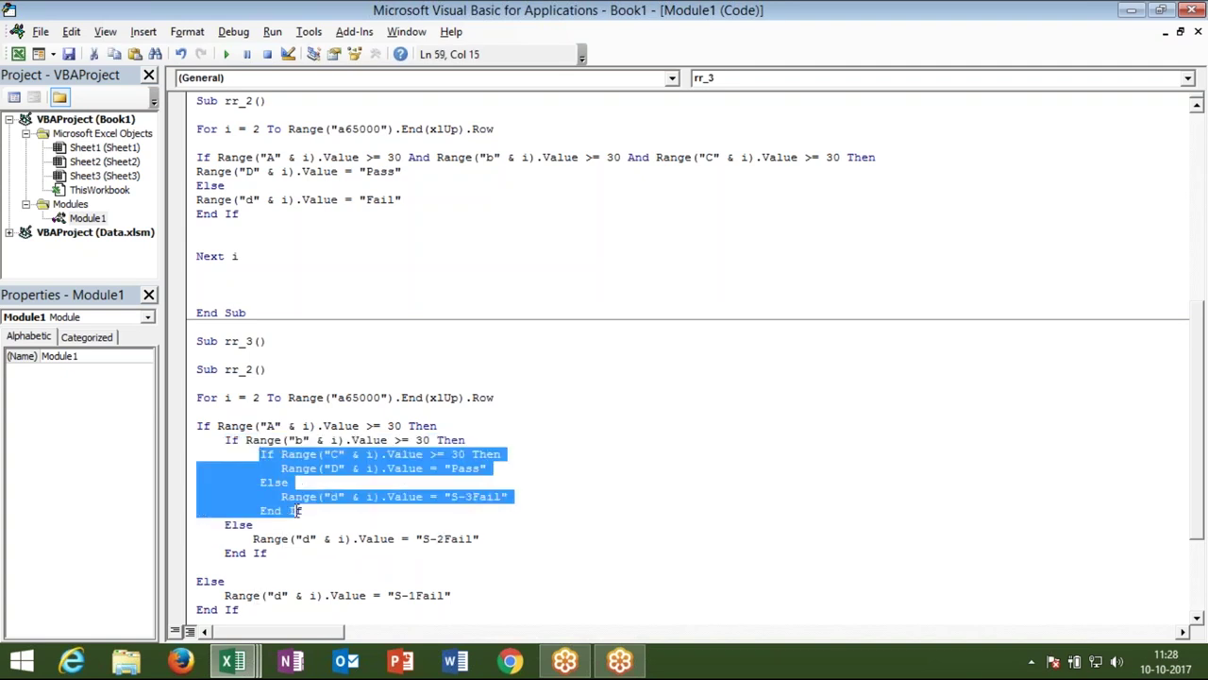
{"action": "mouse_move", "coordinate": [281, 469]}
{"action": "left_mouse_down"}
{"action": "mouse_move", "coordinate": [324, 482]}
{"action": "mouse_move", "coordinate": [304, 510]}
{"action": "left_mouse_up"}
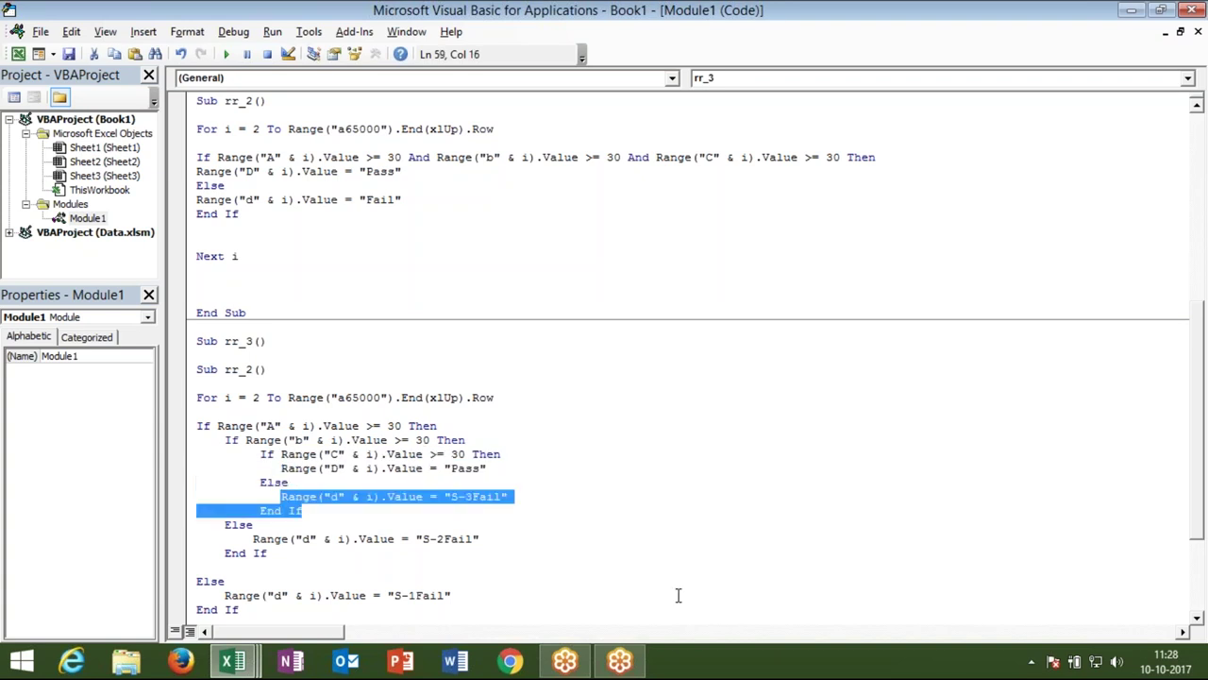
{"action": "left_click", "coordinate": [1197, 619]}
{"action": "left_click", "coordinate": [1197, 618]}
{"action": "left_click", "coordinate": [1197, 618]}
{"action": "left_click", "coordinate": [1197, 618]}
{"action": "left_click", "coordinate": [1197, 618]}
{"action": "left_click", "coordinate": [1197, 619]}
{"action": "left_click", "coordinate": [1196, 618]}
{"action": "left_click", "coordinate": [1197, 619]}
{"action": "left_click", "coordinate": [1197, 618]}
{"action": "left_click", "coordinate": [1197, 618]}
{"action": "left_click", "coordinate": [1197, 618]}
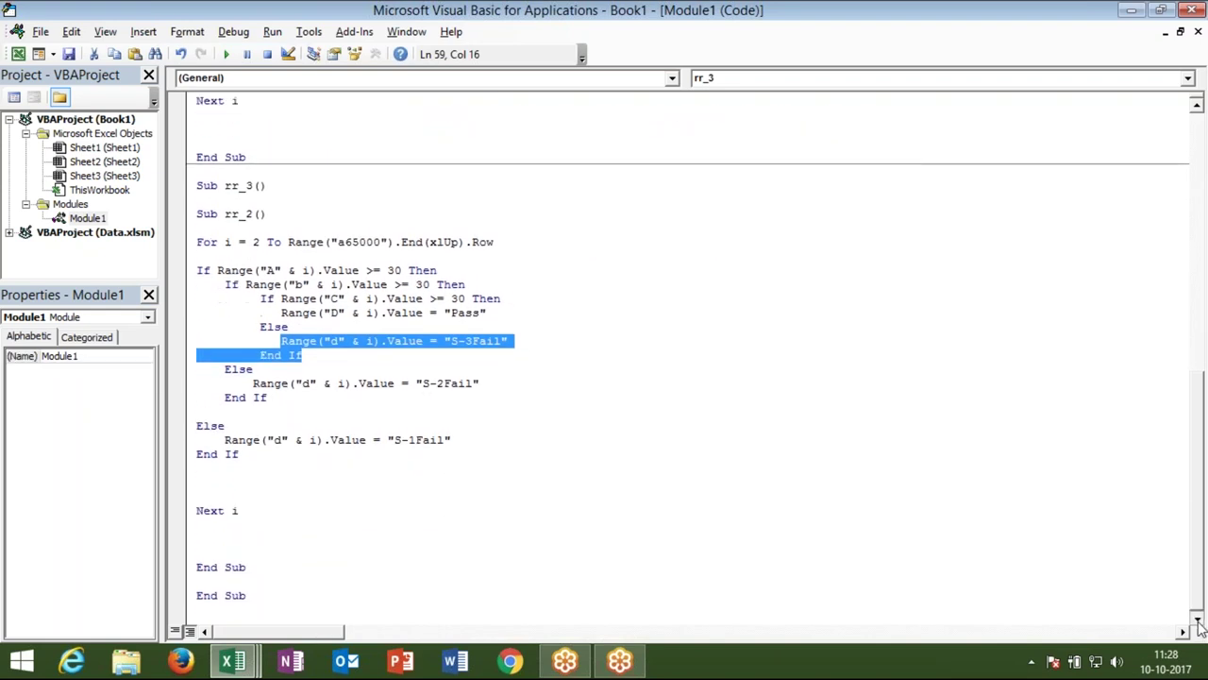
Step: Delete the duplicate End Sub line, then review the Next i loop and outer Else
{"action": "left_click_drag", "start_coordinate": [255, 600], "coordinate": [171, 585]}
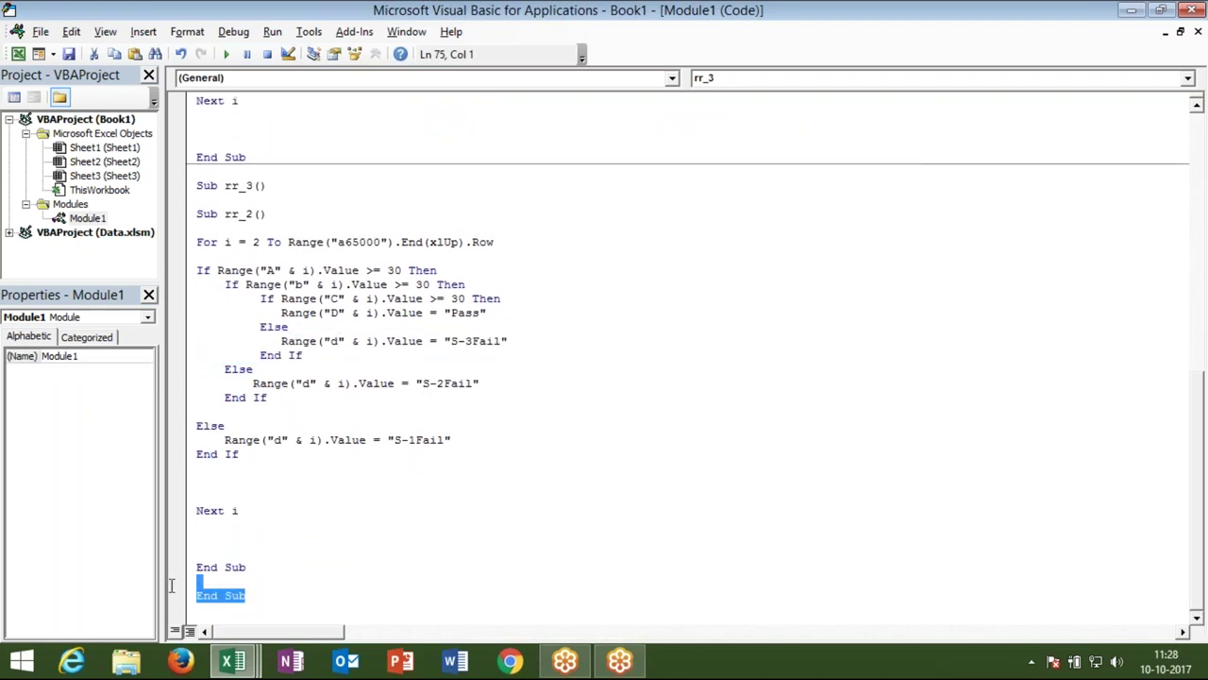
{"action": "key", "text": "Delete"}
{"action": "double_click", "coordinate": [237, 525]}
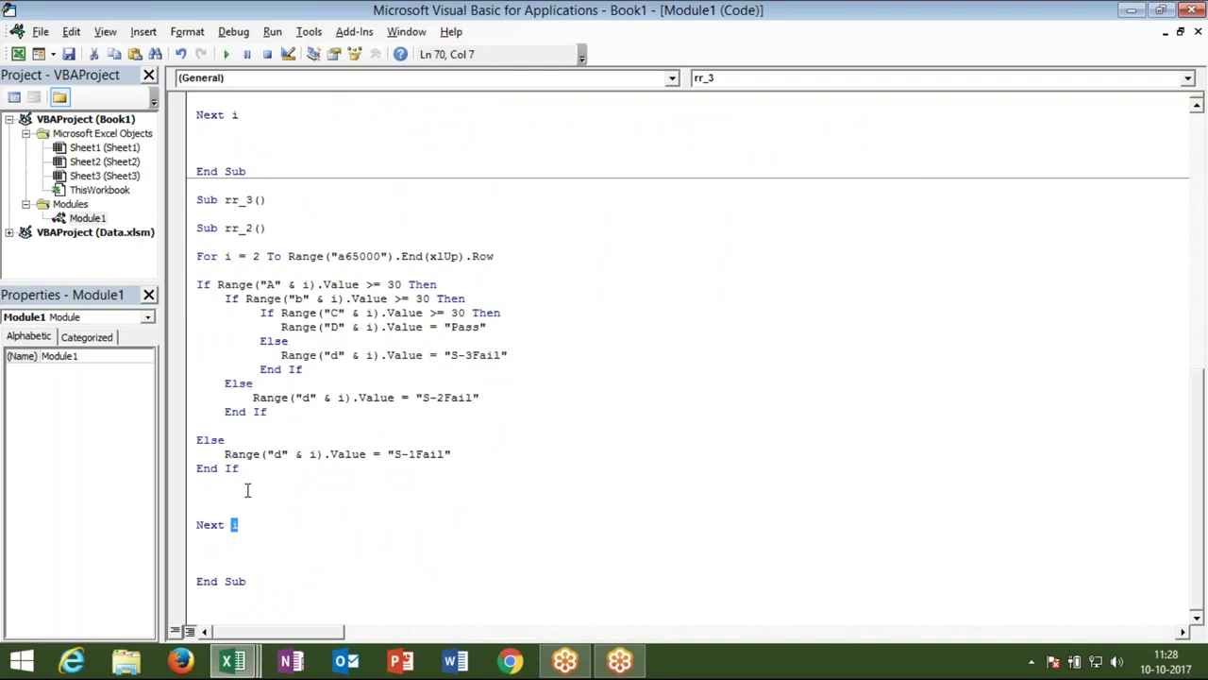
{"action": "left_click_drag", "start_coordinate": [196, 482], "coordinate": [185, 281]}
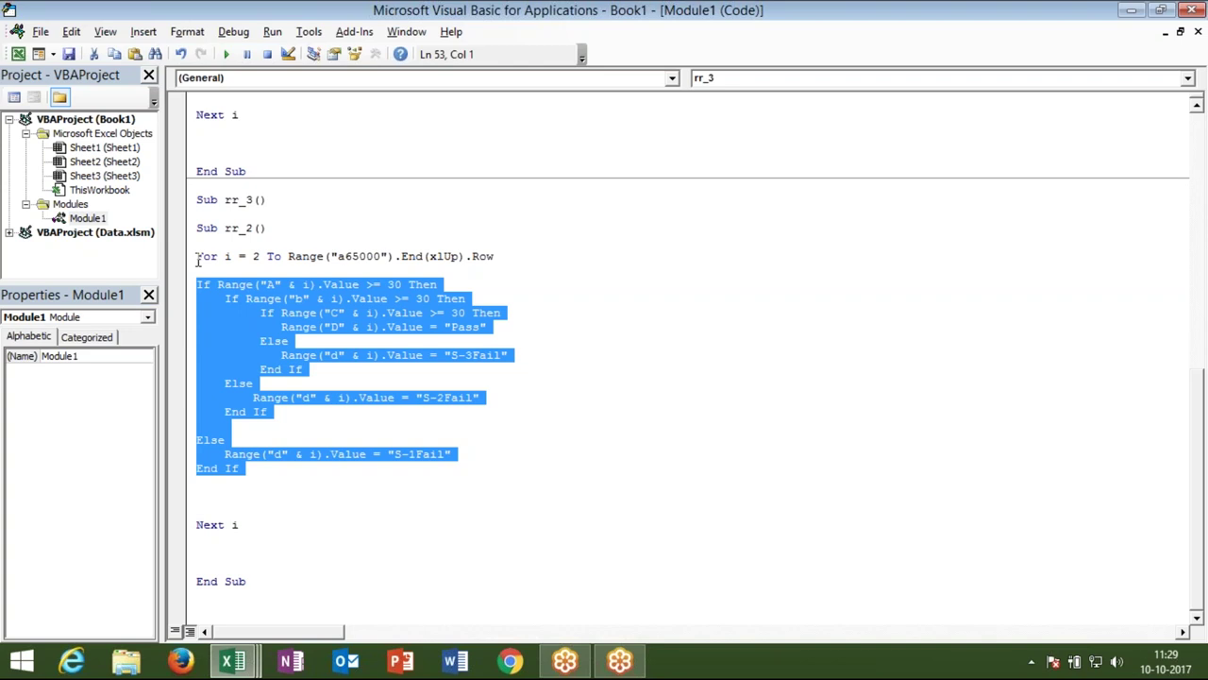
{"action": "left_click", "coordinate": [202, 600]}
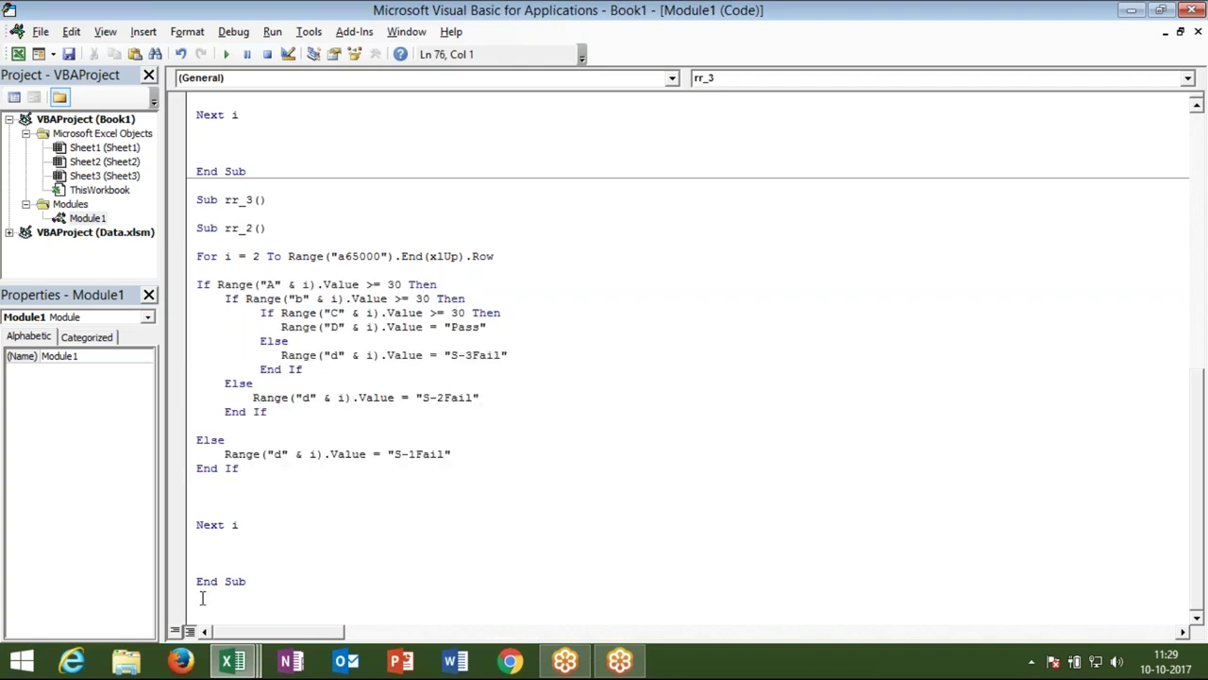
Step: In Excel's Sheet2, delete the 50-80 label from cell D26 beside the scores
{"action": "key", "text": "Return"}
{"action": "key", "text": "Return"}
{"action": "key", "text": "alt+F11"}
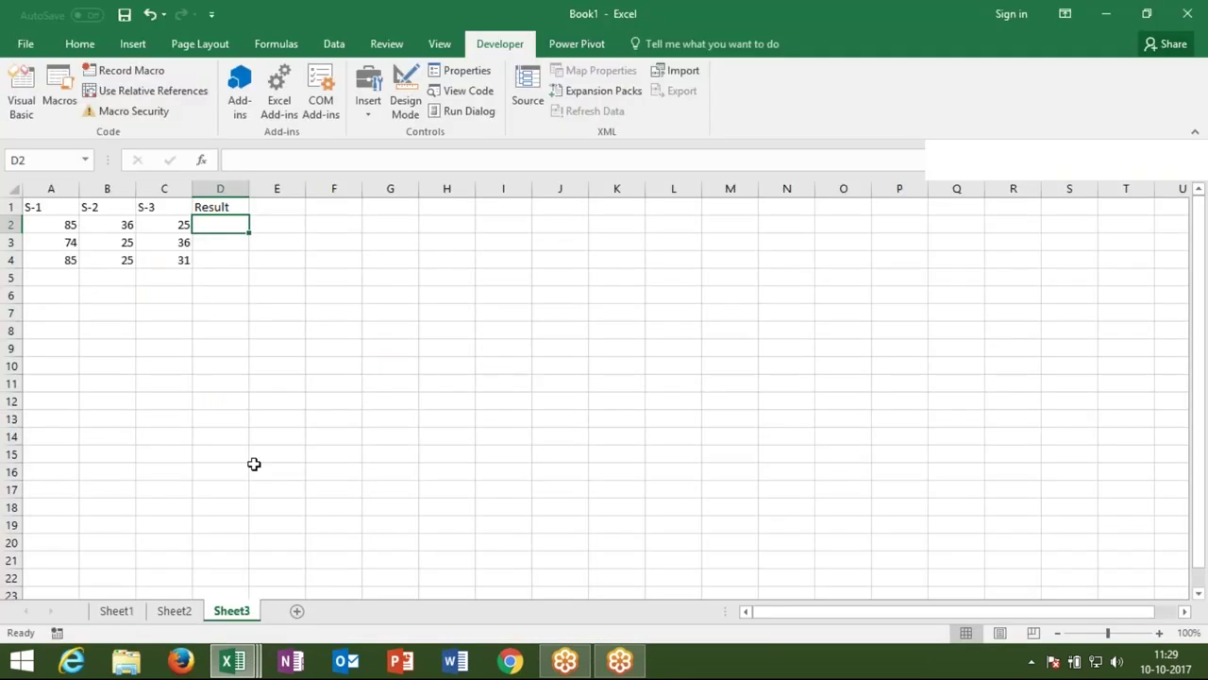
{"action": "left_click", "coordinate": [116, 611]}
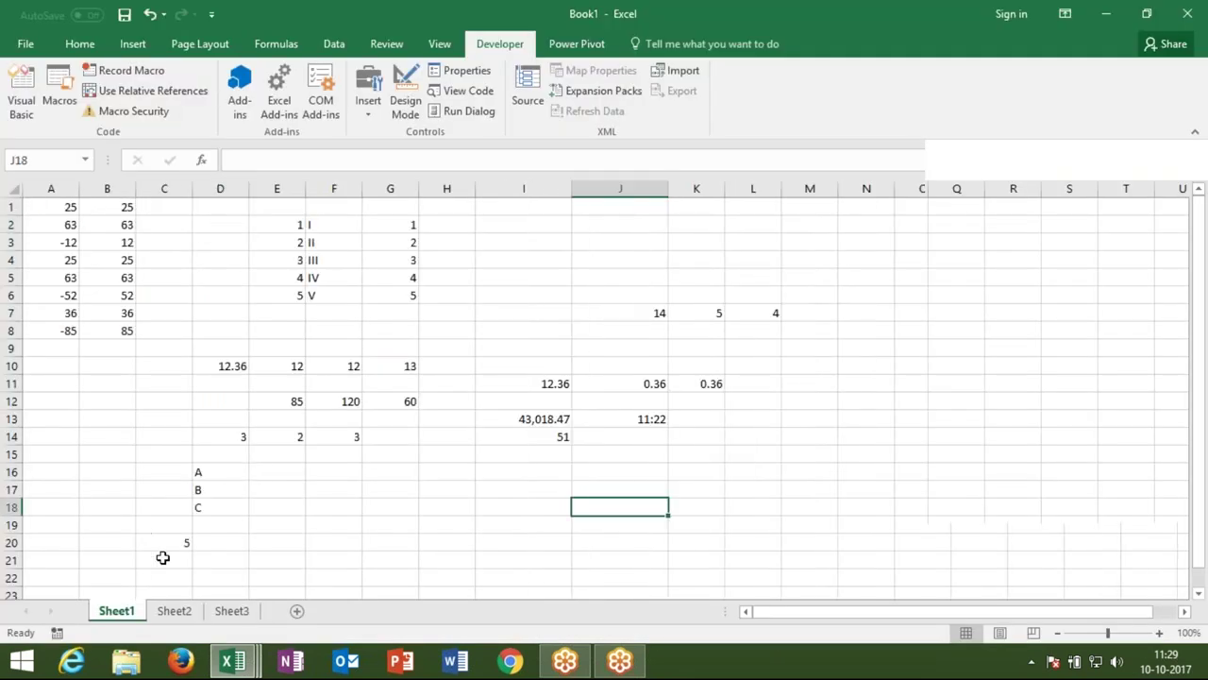
{"action": "left_click", "coordinate": [175, 611]}
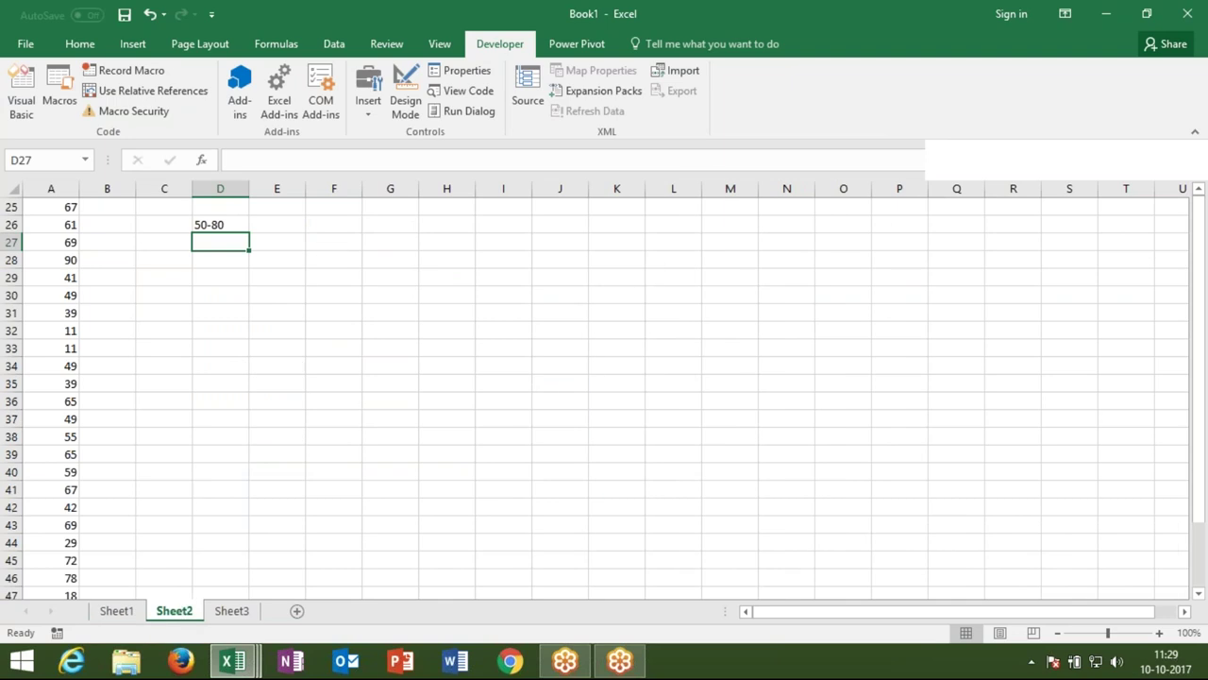
{"action": "left_click", "coordinate": [221, 224]}
{"action": "key", "text": "Delete"}
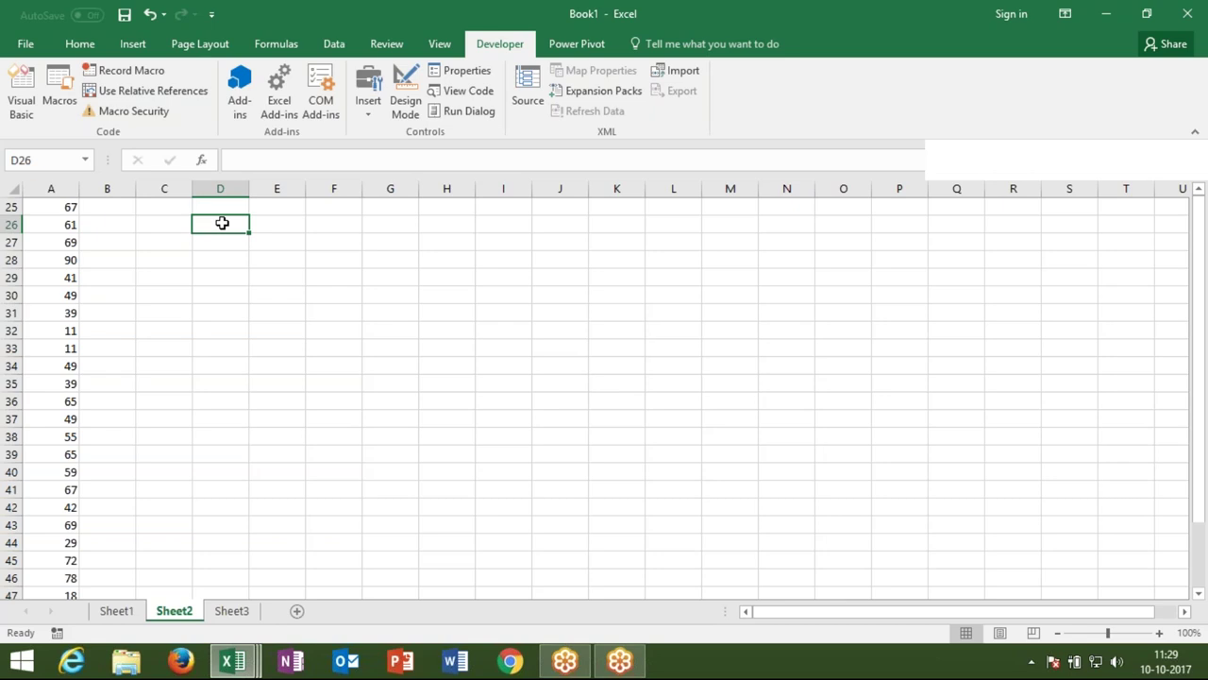
Step: Enter the first two bands in Sheet2: 0-40 with 100 and 41-60 with 500 in E26:F27
{"action": "key", "text": "Right"}
{"action": "type", "text": "0-40"}
{"action": "key", "text": "Return"}
{"action": "key", "text": "Up"}
{"action": "key", "text": "Right"}
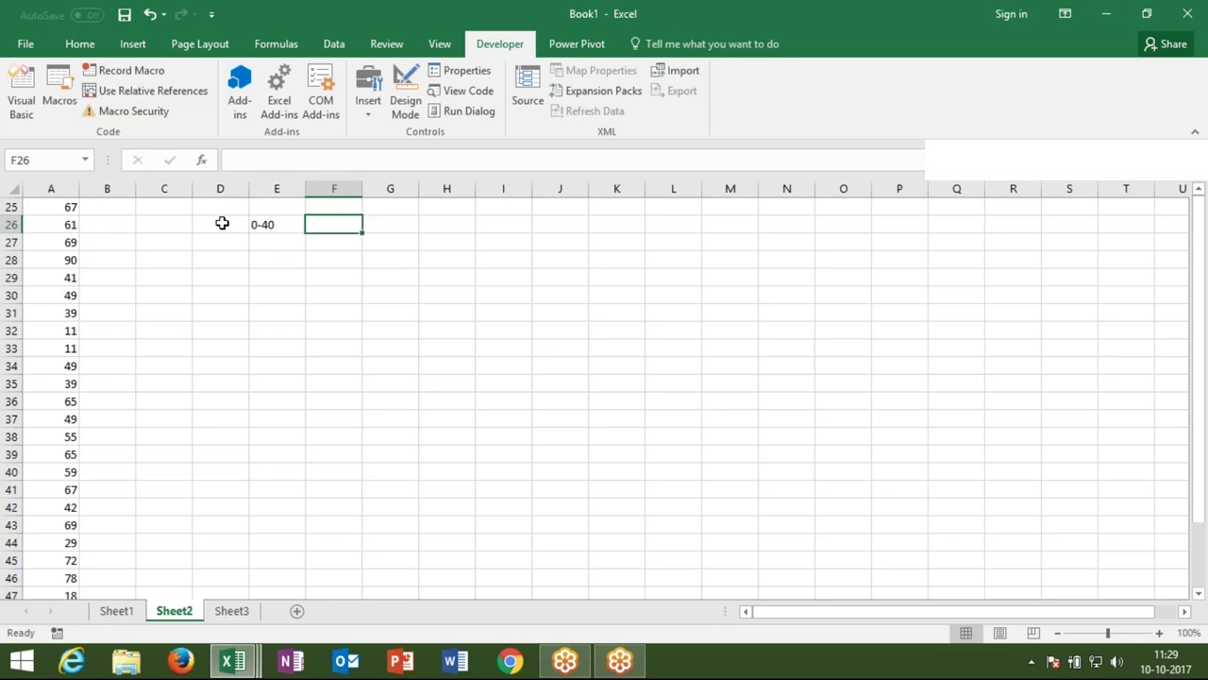
{"action": "type", "text": "100"}
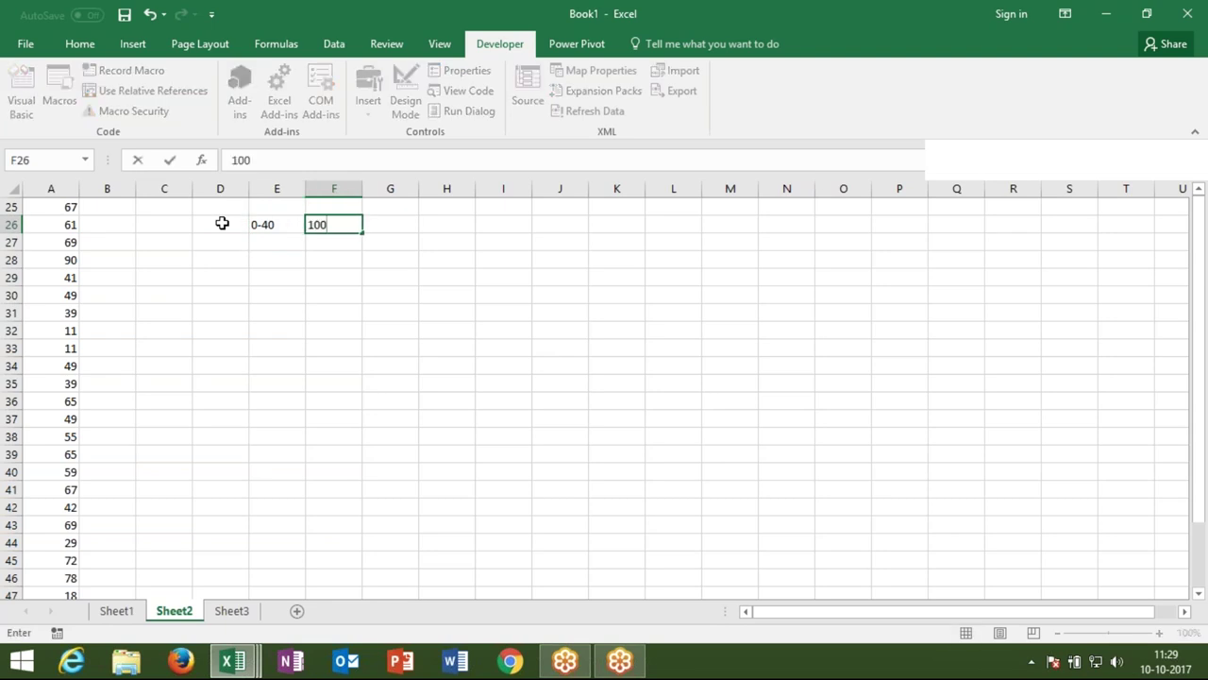
{"action": "key", "text": "Right"}
{"action": "key", "text": "Down"}
{"action": "key", "text": "Down"}
{"action": "key", "text": "Left"}
{"action": "key", "text": "Left"}
{"action": "key", "text": "Up"}
{"action": "type", "text": "41-60"}
{"action": "key", "text": "Tab"}
{"action": "type", "text": "500"}
{"action": "key", "text": "Left"}
{"action": "key", "text": "Down"}
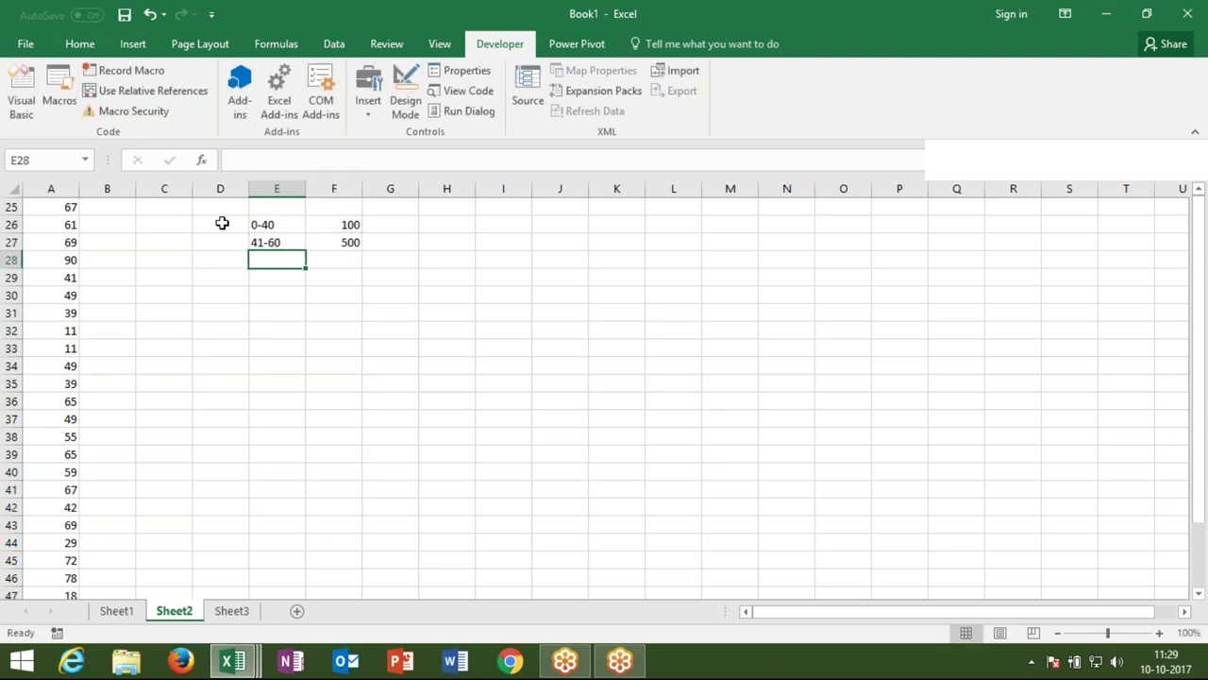
Step: Add bands 61-80 with 1000 and 81-100 with 2000 in rows 28 and 29
{"action": "type", "text": "61-1"}
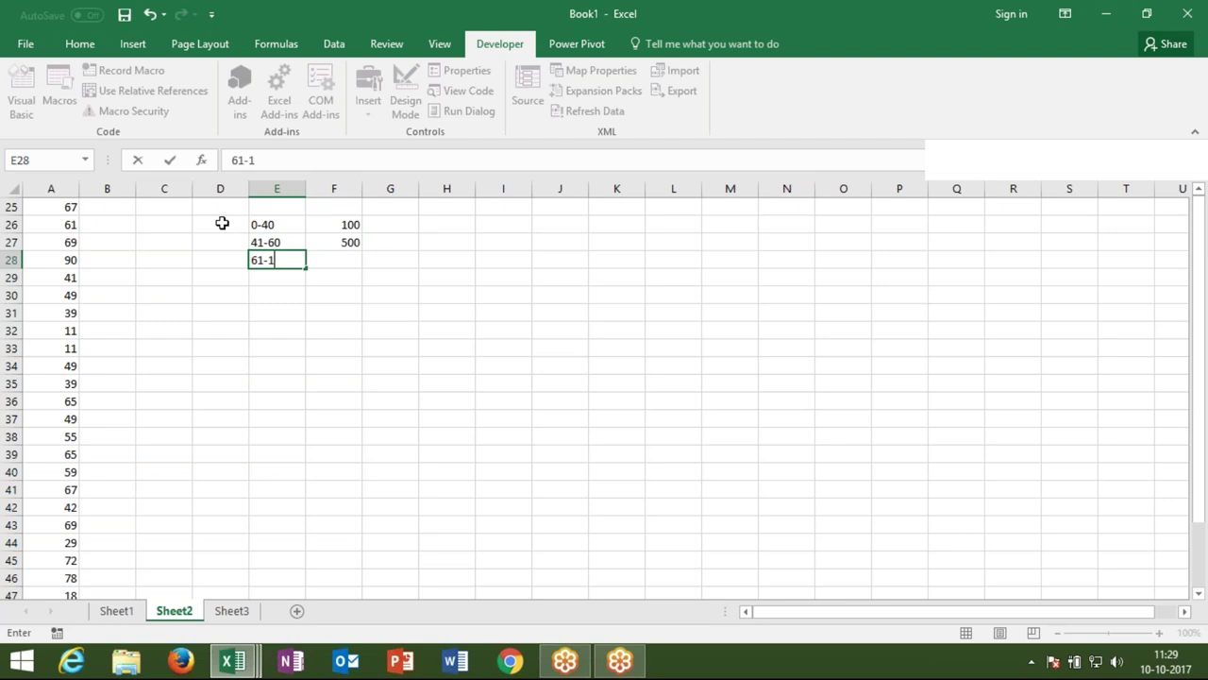
{"action": "key", "text": "BackSpace"}
{"action": "type", "text": "80"}
{"action": "key", "text": "Tab"}
{"action": "type", "text": "1000"}
{"action": "key", "text": "Tab"}
{"action": "key", "text": "Down"}
{"action": "key", "text": "Down"}
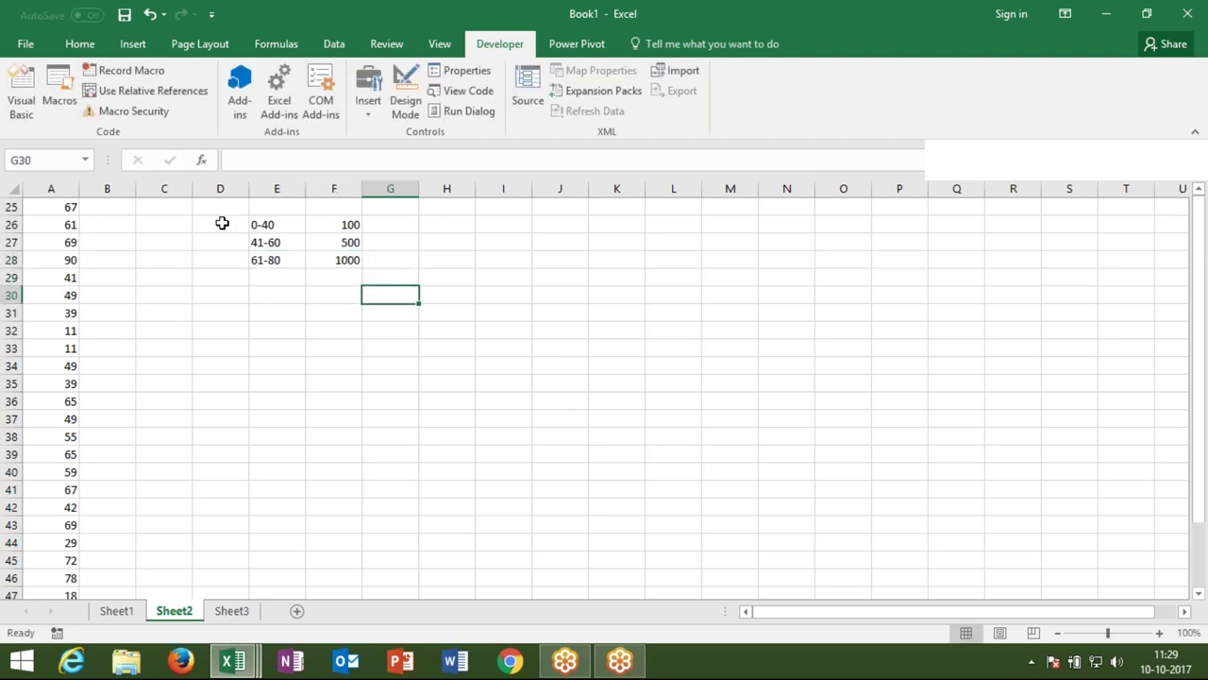
{"action": "key", "text": "Left"}
{"action": "key", "text": "Left"}
{"action": "key", "text": "Up"}
{"action": "type", "text": "81-100"}
{"action": "key", "text": "Tab"}
{"action": "type", "text": "2000"}
{"action": "key", "text": "Tab"}
{"action": "key", "text": "Down"}
{"action": "key", "text": "Left"}
{"action": "key", "text": "Left"}
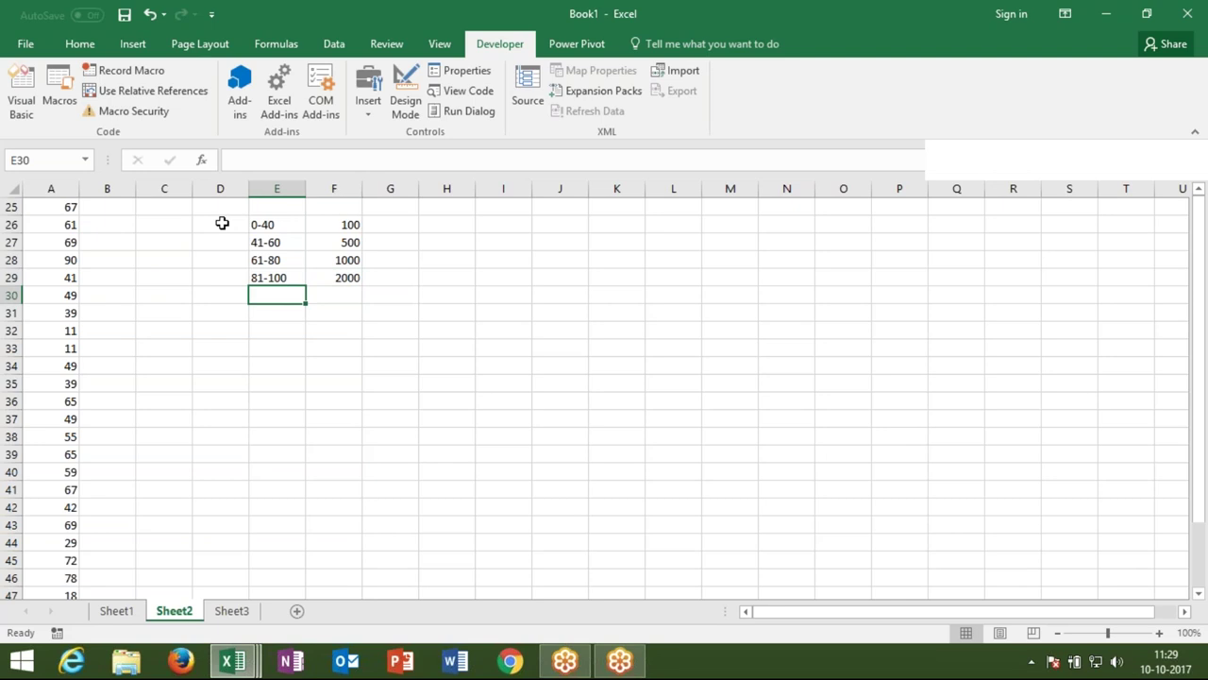
Step: Add the >100 band with 5000 in row 30, then return to the VBA editor
{"action": "type", "text": ">"}
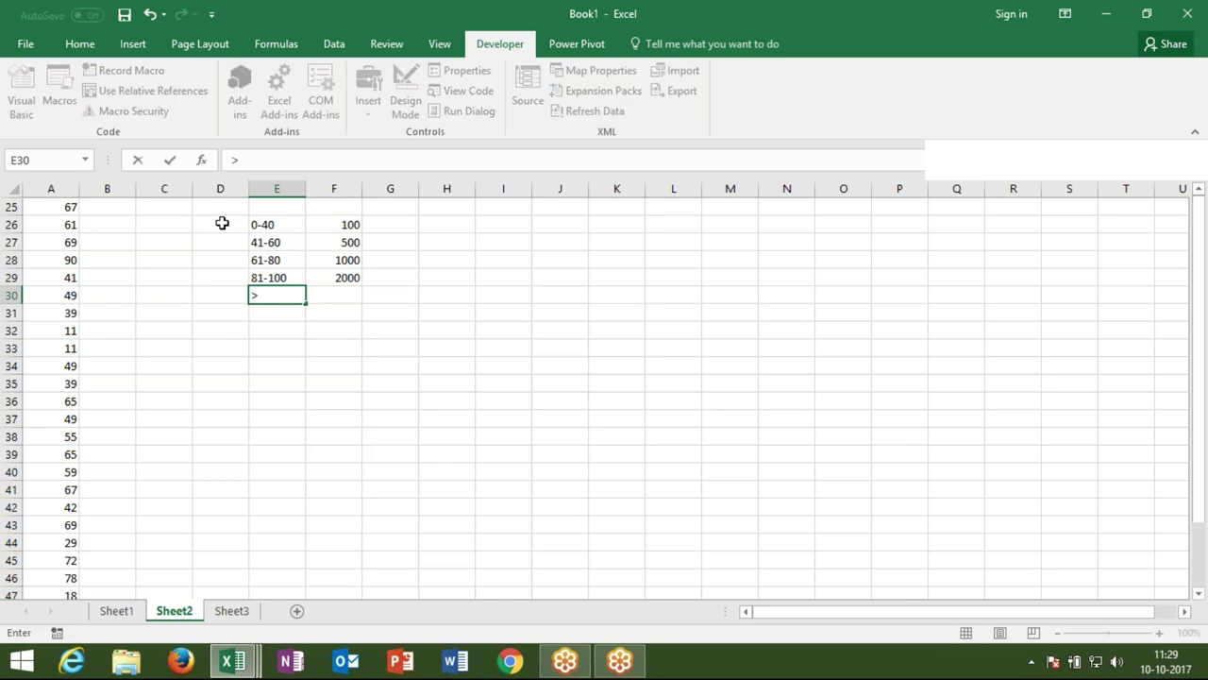
{"action": "key", "text": "Tab"}
{"action": "type", "text": "5000"}
{"action": "key", "text": "Return"}
{"action": "key", "text": "Up"}
{"action": "key", "text": "Left"}
{"action": "left_click", "coordinate": [198, 267]}
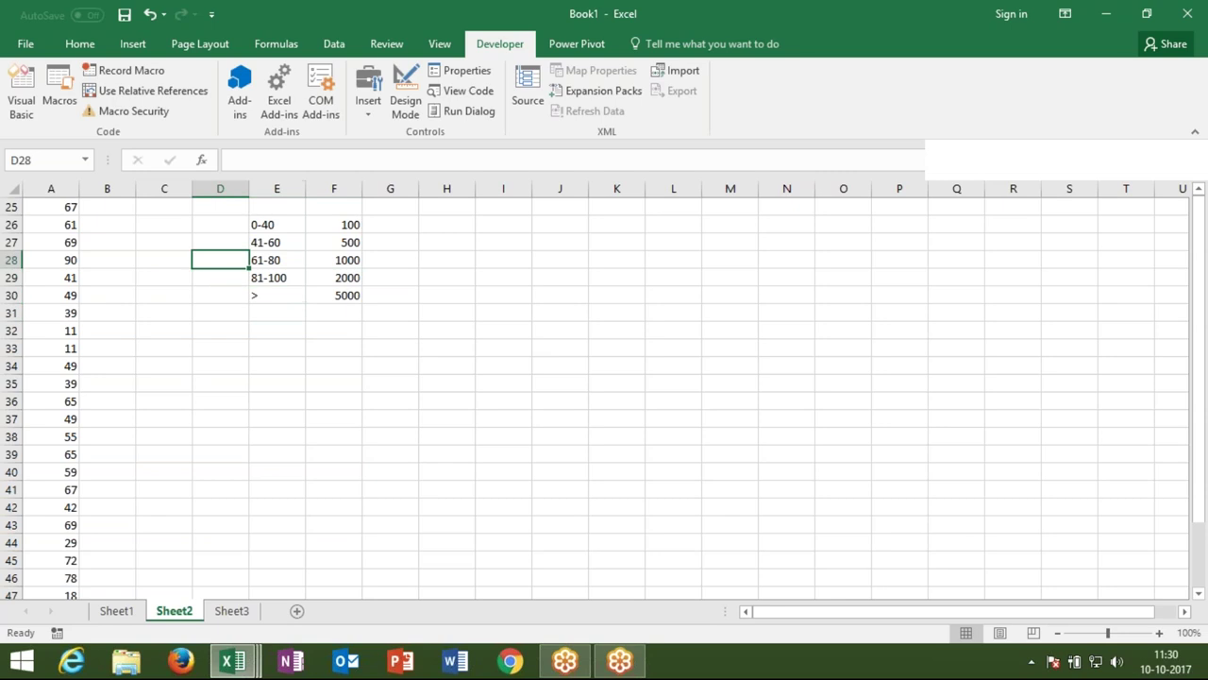
{"action": "double_click", "coordinate": [280, 297]}
{"action": "type", "text": "100"}
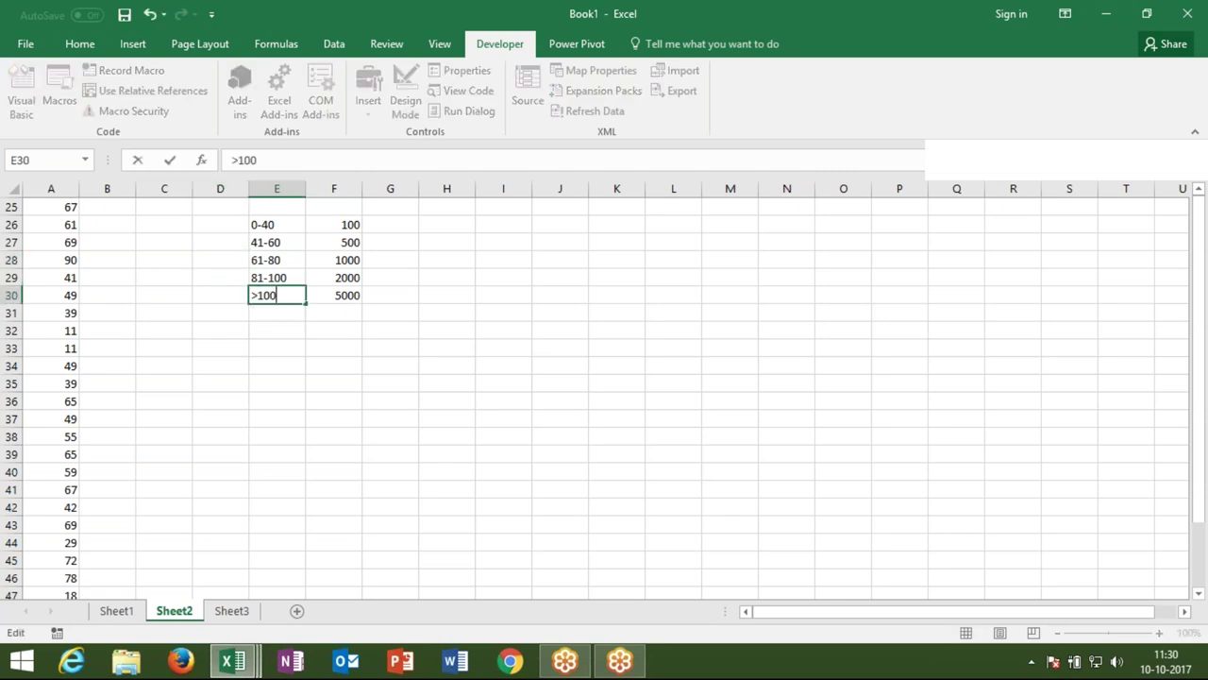
{"action": "key", "text": "Return"}
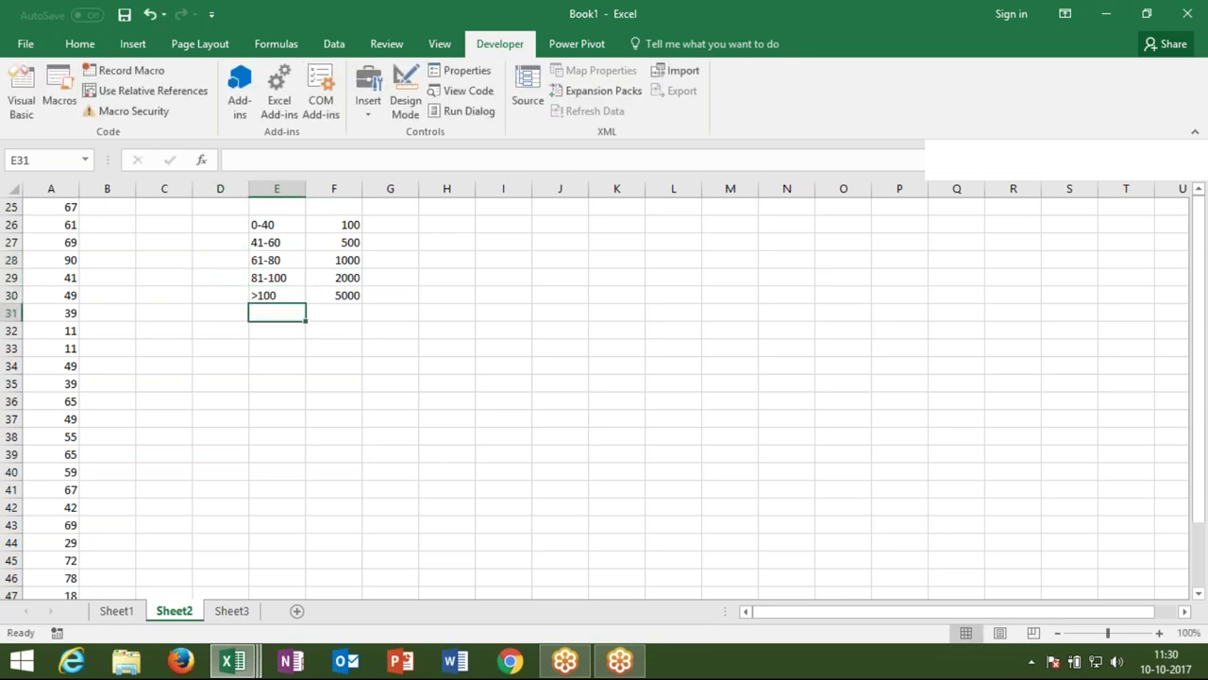
{"action": "key", "text": "alt+Tab"}
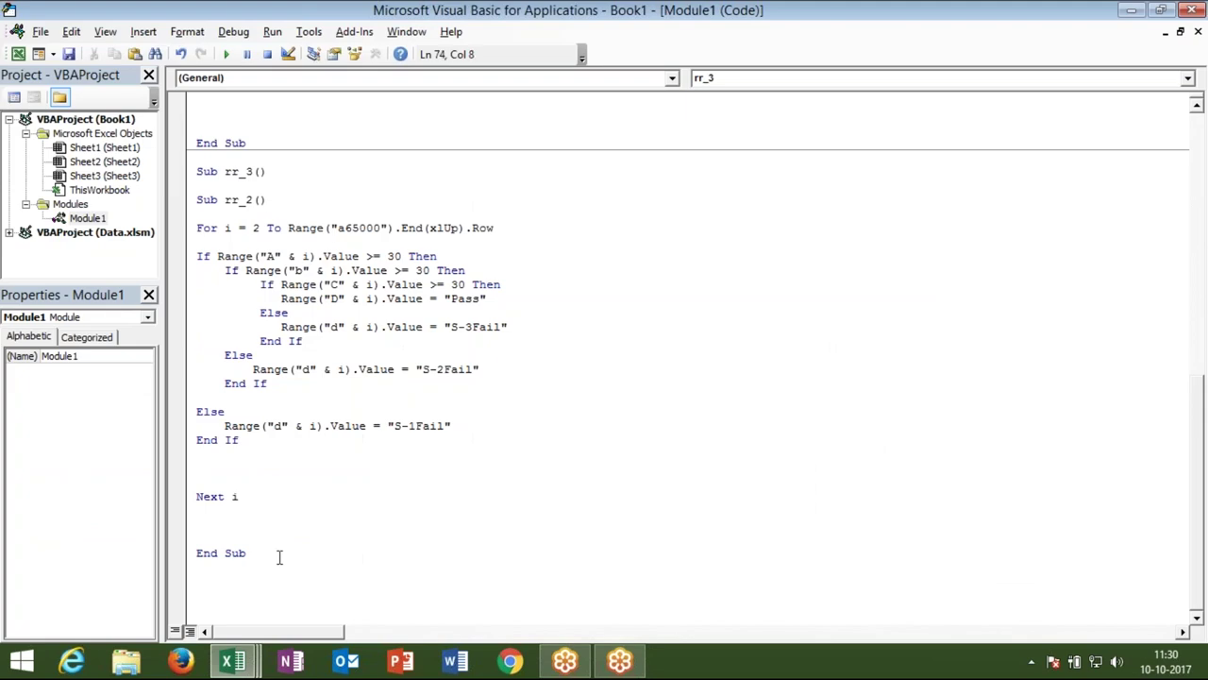
Step: Create a new Sub RR_4() procedure below the last macro, correcting the typo SUN to Sub
{"action": "key", "text": "Return"}
{"action": "key", "text": "Return"}
{"action": "key", "text": "Return"}
{"action": "key", "text": "Return"}
{"action": "key", "text": "Return"}
{"action": "key", "text": "Return"}
{"action": "key", "text": "Return"}
{"action": "key", "text": "Up"}
{"action": "key", "text": "Up"}
{"action": "key", "text": "Up"}
{"action": "key", "text": "Up"}
{"action": "key", "text": "Up"}
{"action": "key", "text": "Up"}
{"action": "key", "text": "Up"}
{"action": "key", "text": "Up"}
{"action": "type", "text": "SUN RR_4()"}
{"action": "key", "text": "Return"}
{"action": "key", "text": "Return"}
{"action": "key", "text": "Return"}
{"action": "key", "text": "Return"}
{"action": "key", "text": "Return"}
{"action": "key", "text": "Return"}
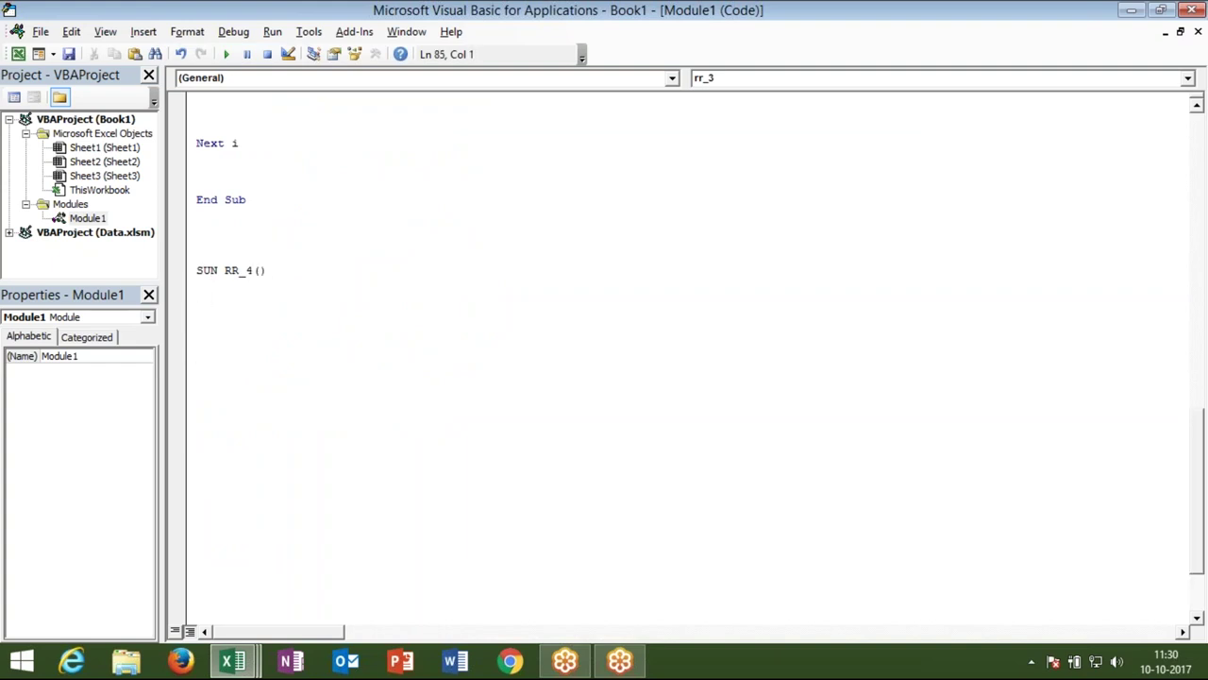
{"action": "left_click", "coordinate": [218, 271]}
{"action": "key", "text": "BackSpace"}
{"action": "type", "text": "b"}
{"action": "key", "text": "Return"}
{"action": "key", "text": "Return"}
{"action": "key", "text": "Return"}
{"action": "key", "text": "Return"}
{"action": "key", "text": "Return"}
{"action": "key", "text": "Return"}
{"action": "key", "text": "Up"}
{"action": "key", "text": "Up"}
{"action": "left_click", "coordinate": [218, 270]}
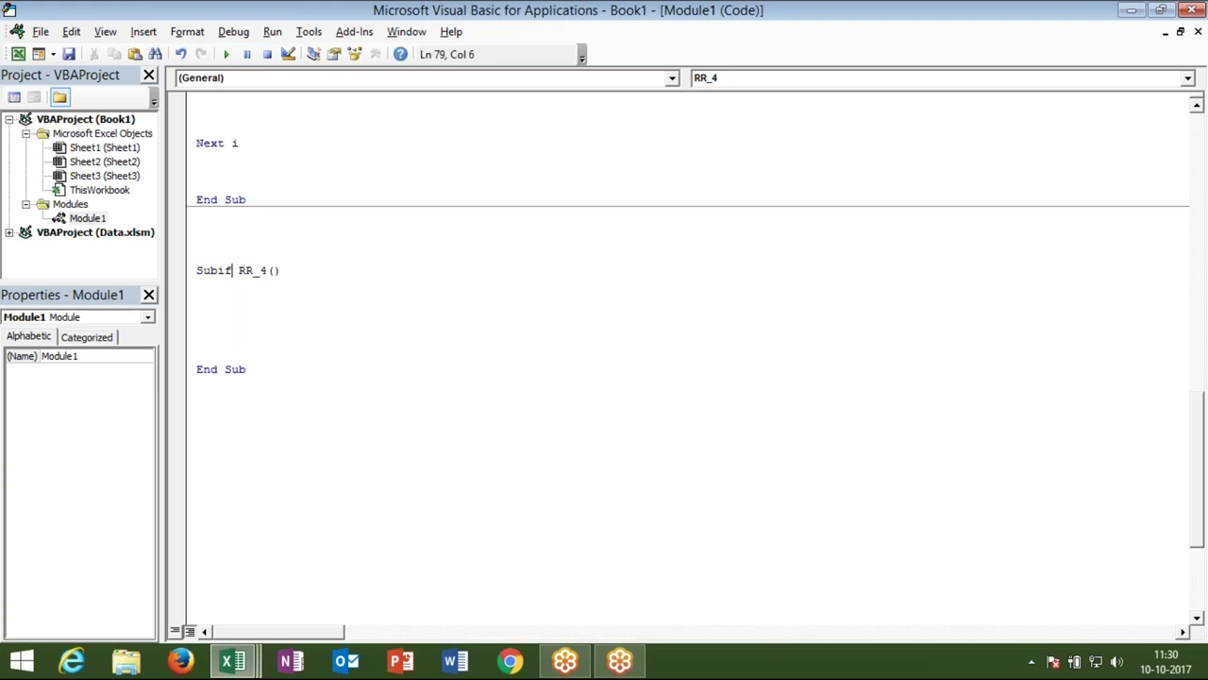
{"action": "key", "text": "BackSpace"}
{"action": "key", "text": "BackSpace"}
Step: Begin the If statement with Range("A", undoing an accidental overwrite of the code
{"action": "key", "text": "BackSpace"}
{"action": "key", "text": "Down"}
{"action": "key", "text": "Down"}
{"action": "type", "text": "if "}
{"action": "type", "text": "ran"}
{"action": "key", "text": "BackSpace"}
{"action": "type", "text": "nge"}
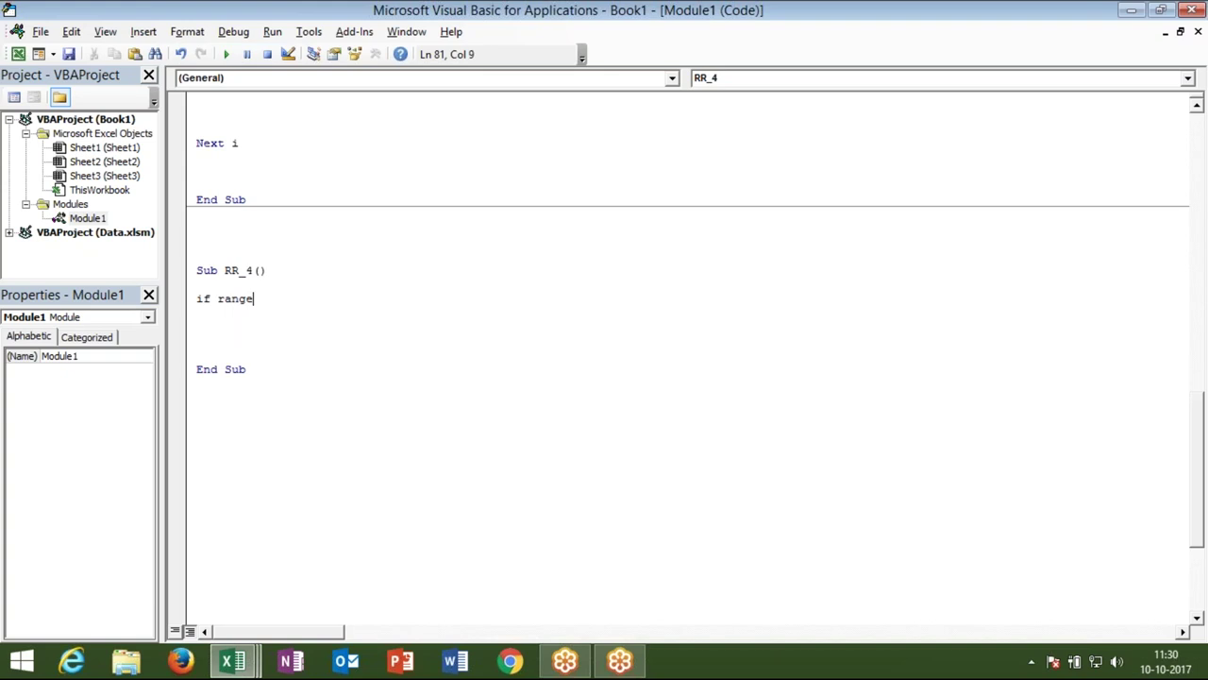
{"action": "type", "text": "(\"A1"}
{"action": "key", "text": "BackSpace"}
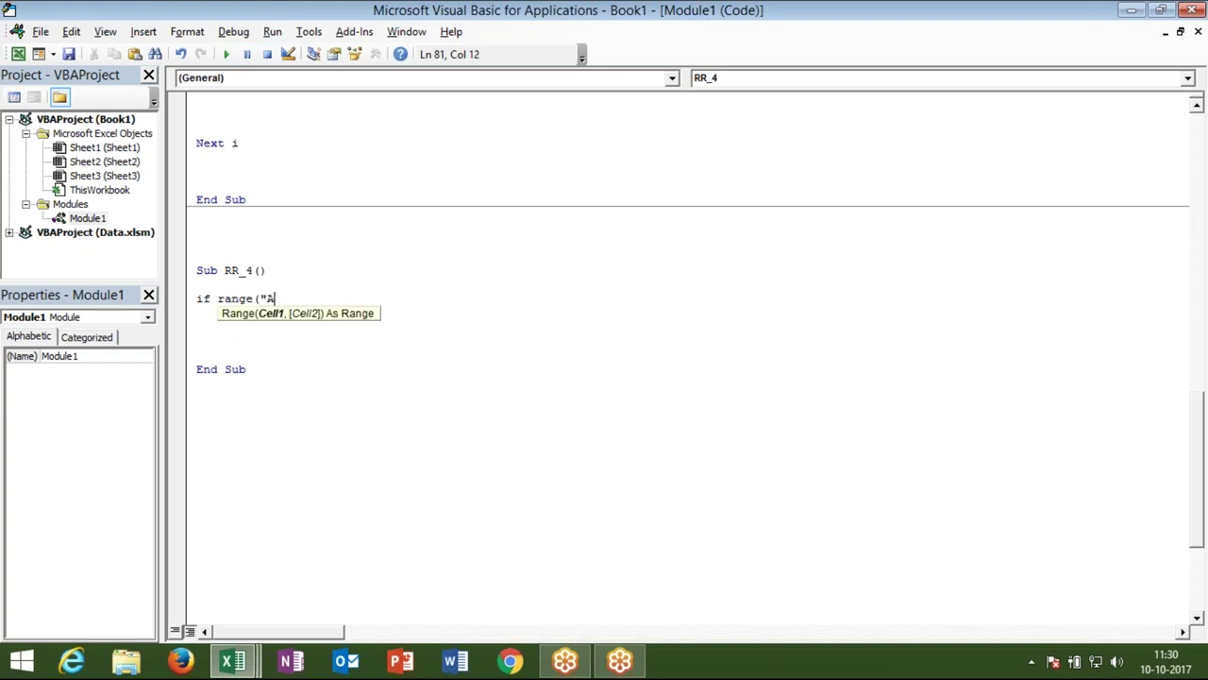
{"action": "type", "text": "\""}
{"action": "left_click_drag", "start_coordinate": [291, 298], "coordinate": [217, 270]}
{"action": "type", "text": "s"}
{"action": "key", "text": "ctrl+z"}
{"action": "left_click", "coordinate": [197, 313]}
{"action": "left_click", "coordinate": [286, 288]}
{"action": "left_click", "coordinate": [276, 298]}
{"action": "key", "text": "Right"}
Step: Complete the line as If Range("A" & i).Value <= 40 Then, with a blank line above
{"action": "type", "text": "&"}
{"action": "type", "text": "i)"}
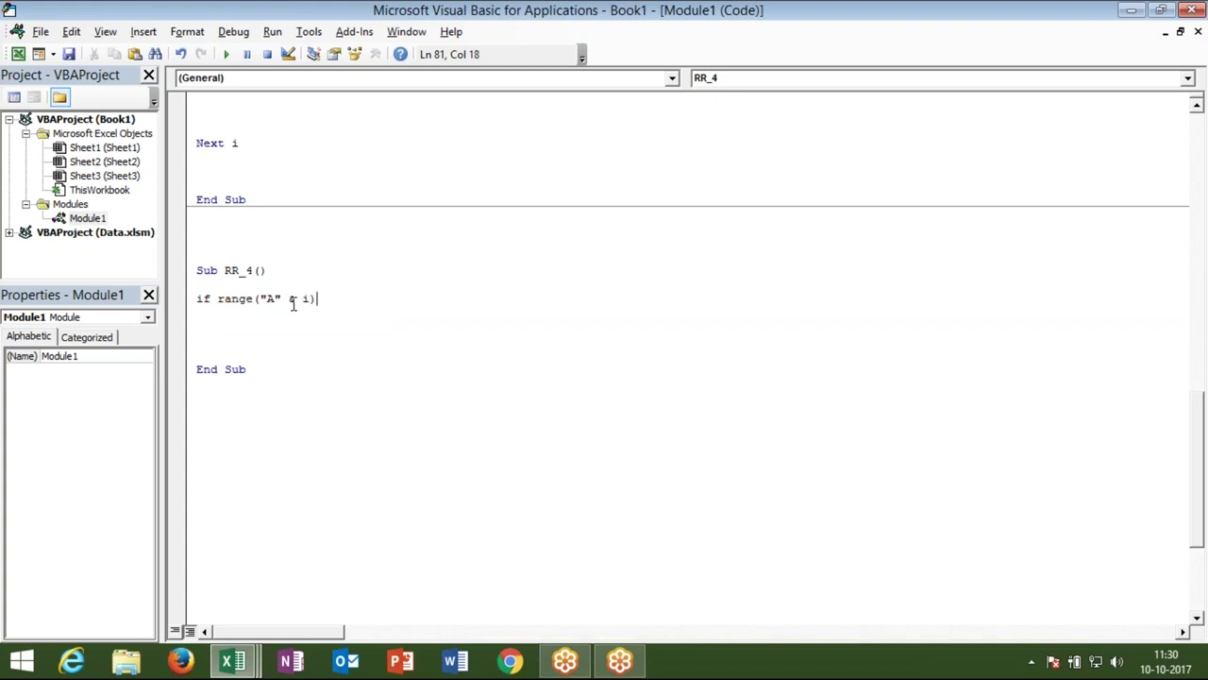
{"action": "type", "text": ".val"}
{"action": "key", "text": "Down"}
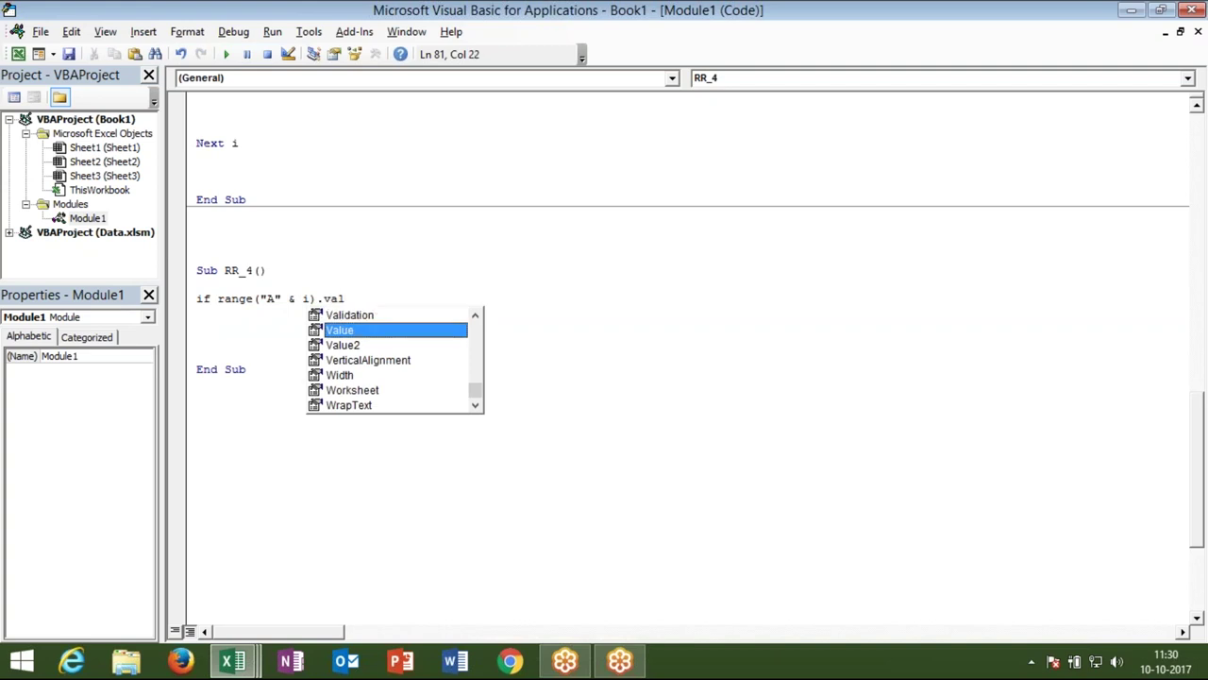
{"action": "key", "text": "Tab"}
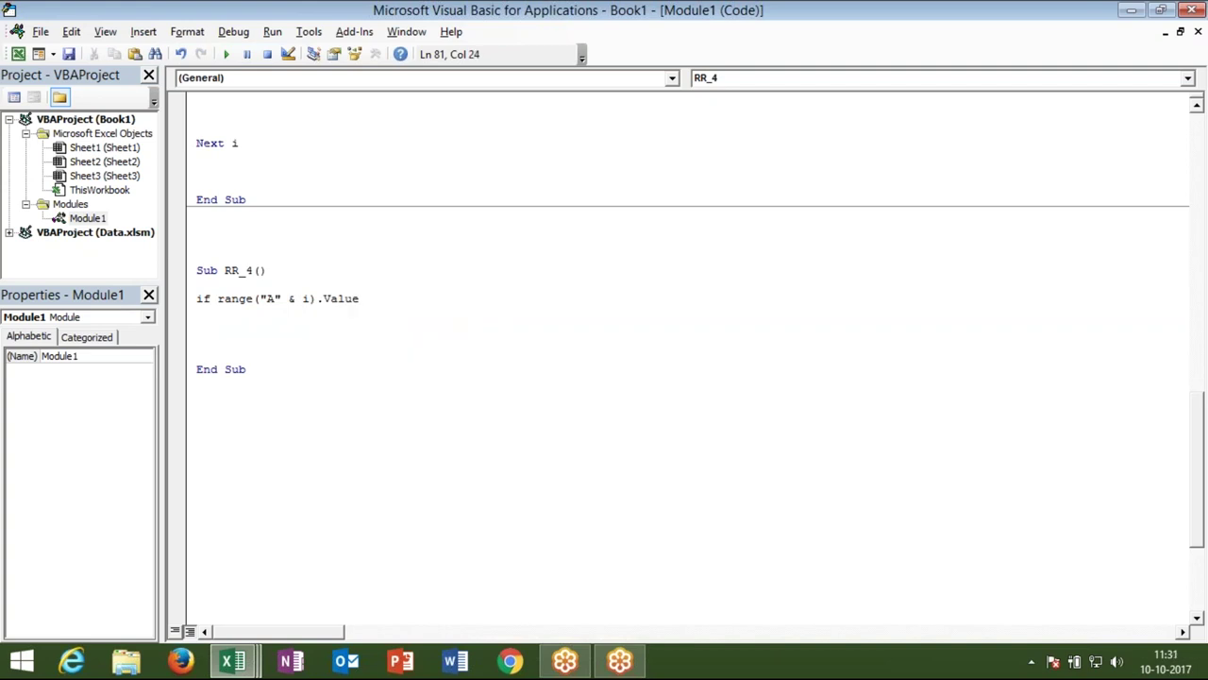
{"action": "type", "text": "<=40 then"}
{"action": "key", "text": "Return"}
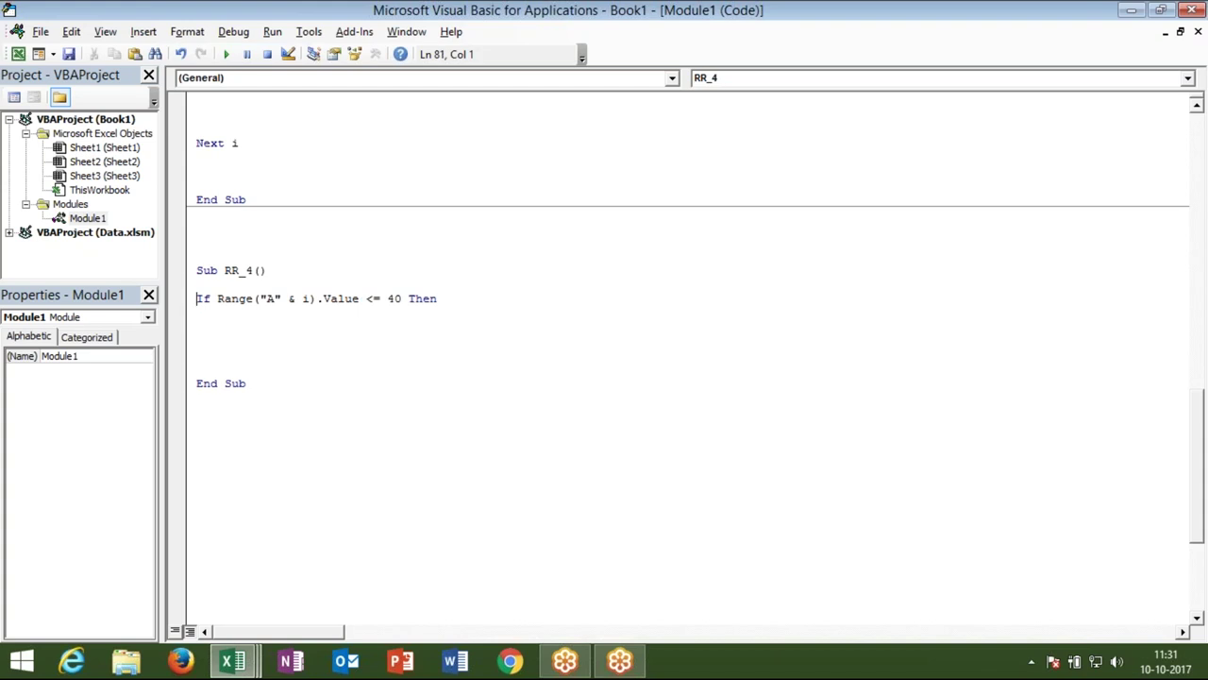
{"action": "key", "text": "Return"}
{"action": "key", "text": "Up"}
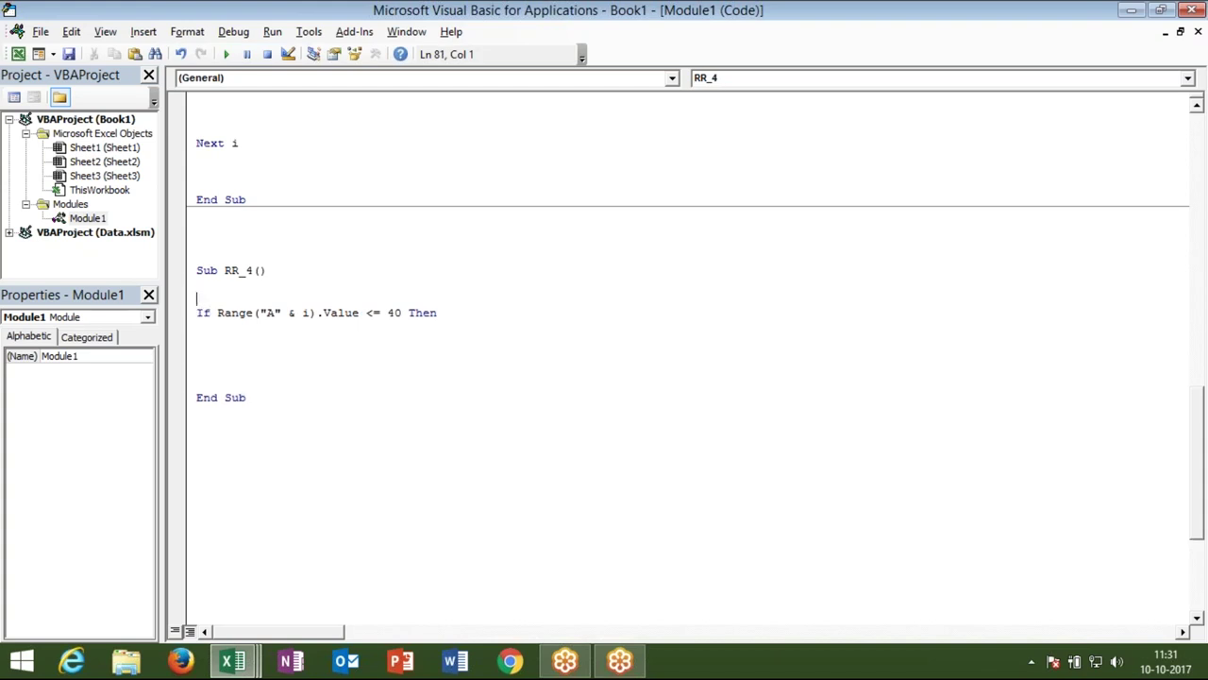
Step: Insert For i = 1 To Range("A65000").End(xlUp).Row above the If statement
{"action": "key", "text": "Return"}
{"action": "type", "text": "for i "}
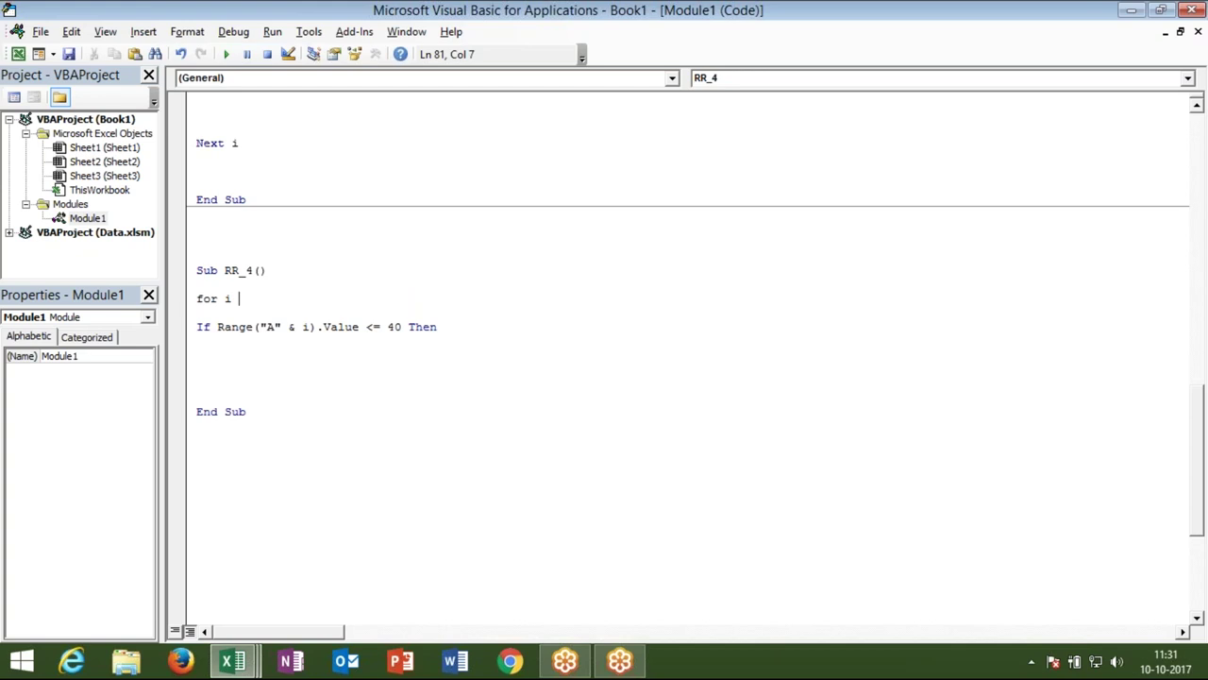
{"action": "type", "text": " = "}
{"action": "type", "text": "1 to"}
{"action": "type", "text": "range"}
{"action": "type", "text": "(\"A65000\").v"}
{"action": "key", "text": "Down"}
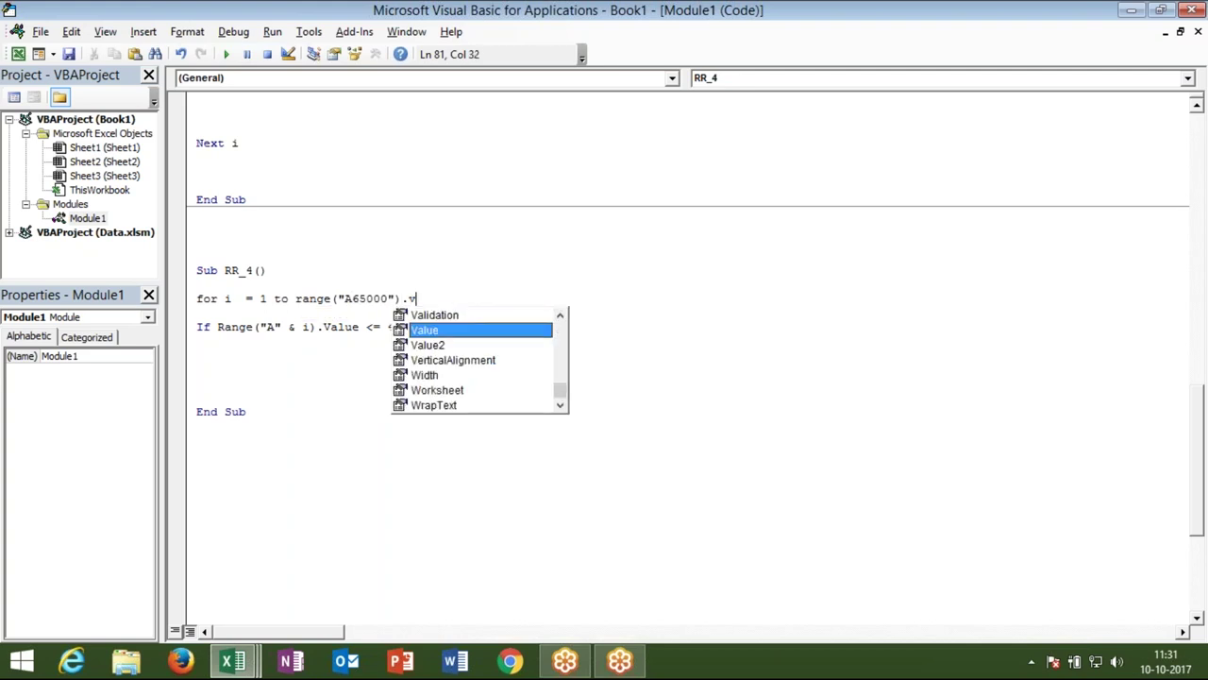
{"action": "key", "text": "Tab"}
{"action": "key", "text": "BackSpace"}
{"action": "key", "text": "BackSpace"}
{"action": "key", "text": "BackSpace"}
{"action": "key", "text": "BackSpace"}
{"action": "key", "text": "BackSpace"}
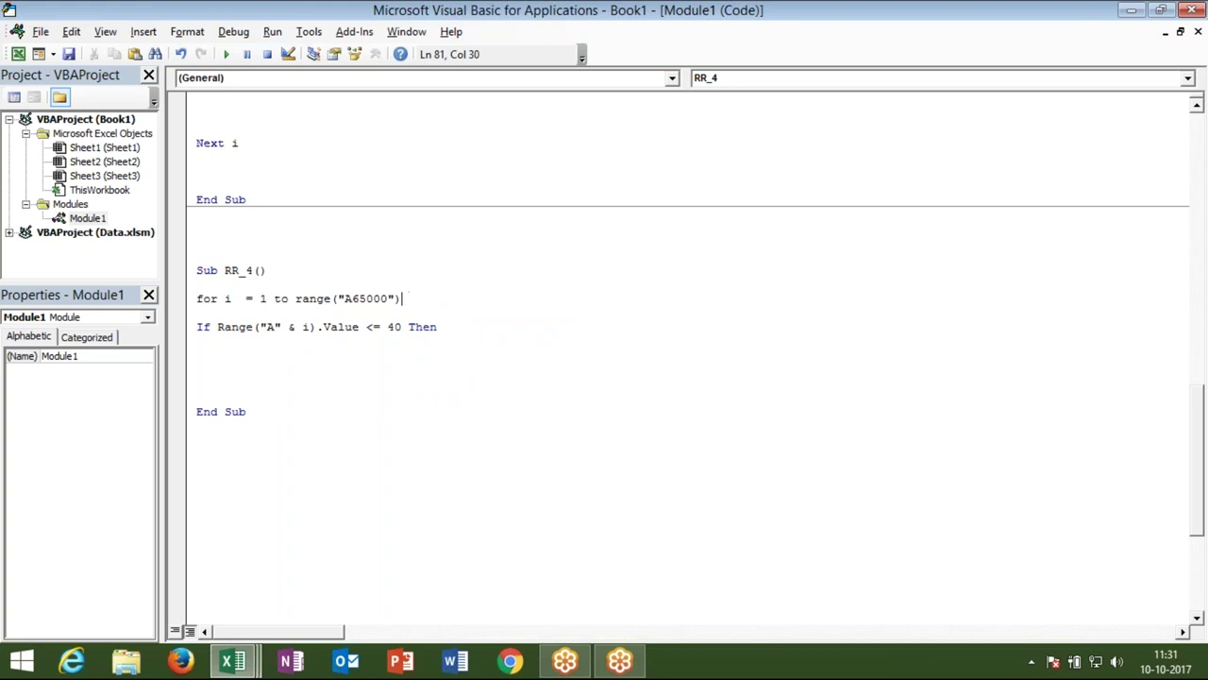
{"action": "type", "text": ".en"}
{"action": "key", "text": "Tab"}
{"action": "type", "text": "("}
{"action": "key", "text": "Down"}
{"action": "key", "text": "Down"}
{"action": "key", "text": "Down"}
{"action": "key", "text": "Down"}
{"action": "key", "text": "Tab"}
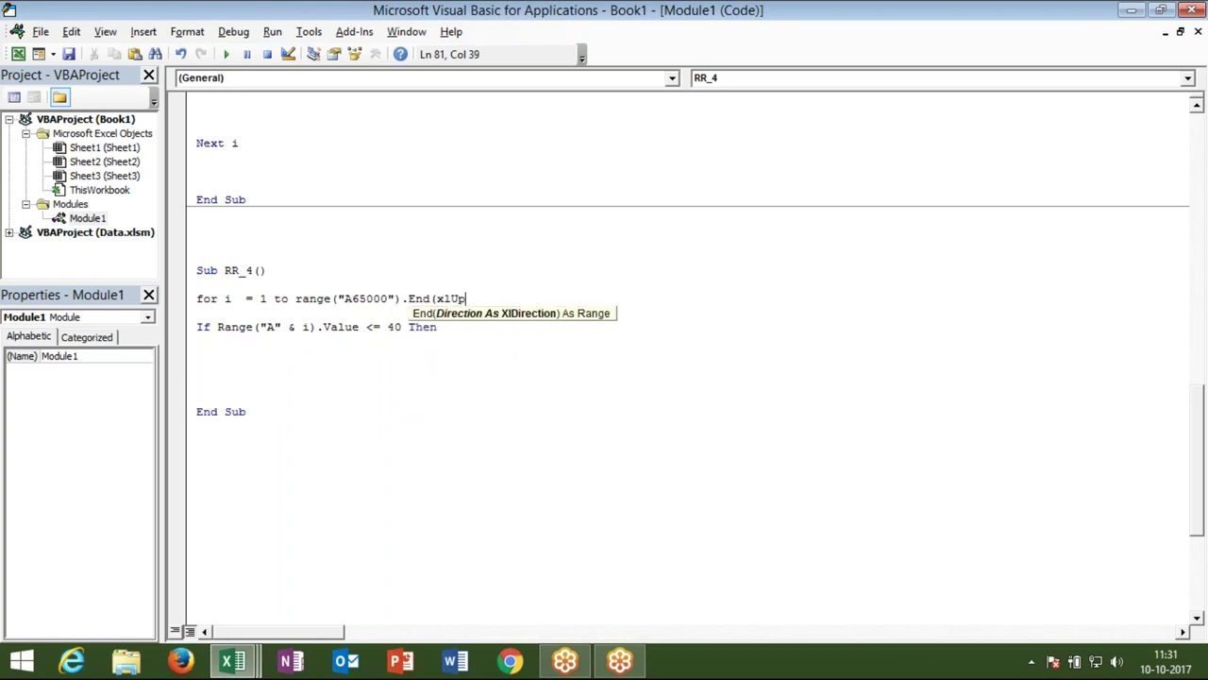
{"action": "type", "text": ").row"}
{"action": "key", "text": "Tab"}
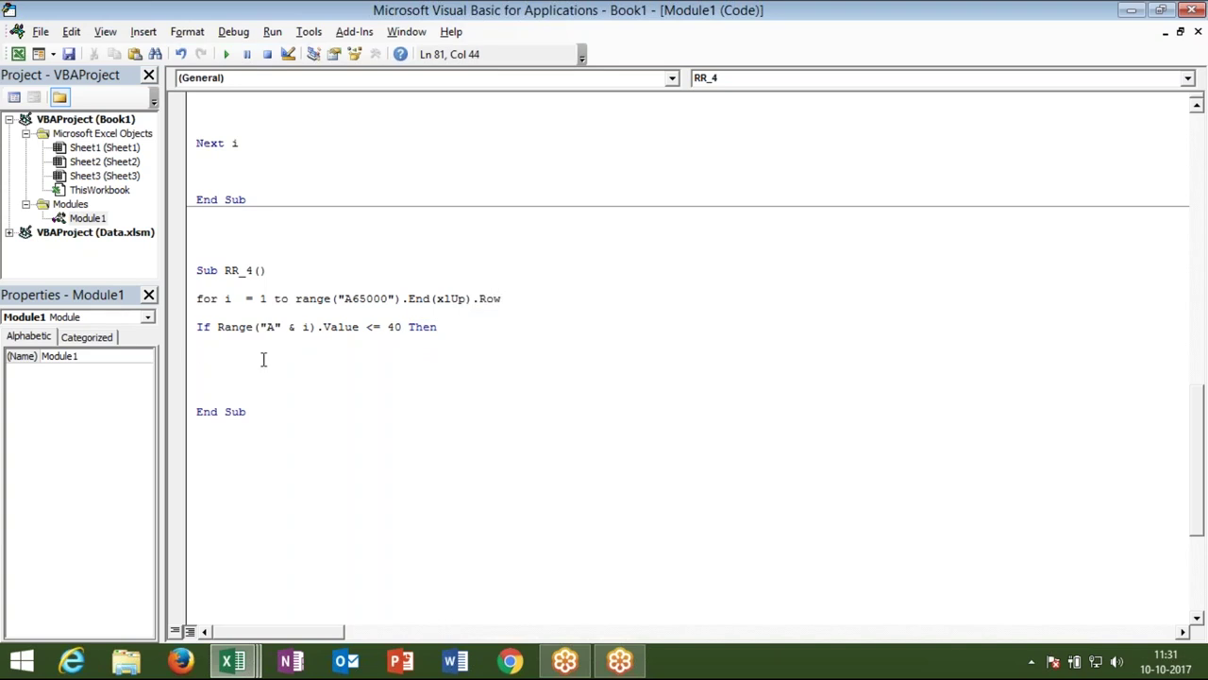
{"action": "left_click", "coordinate": [263, 359]}
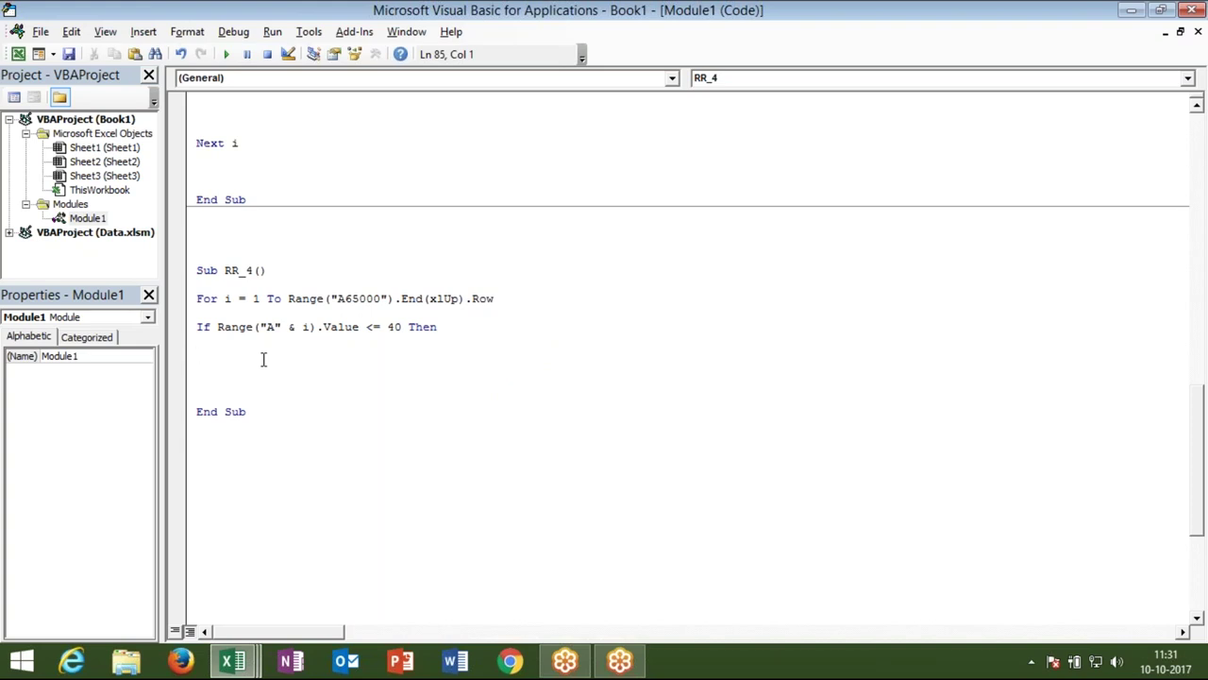
Step: Under the If line, write Range("B" & i).Value = 100
{"action": "key", "text": "Return"}
{"action": "key", "text": "Up"}
{"action": "type", "text": "range"}
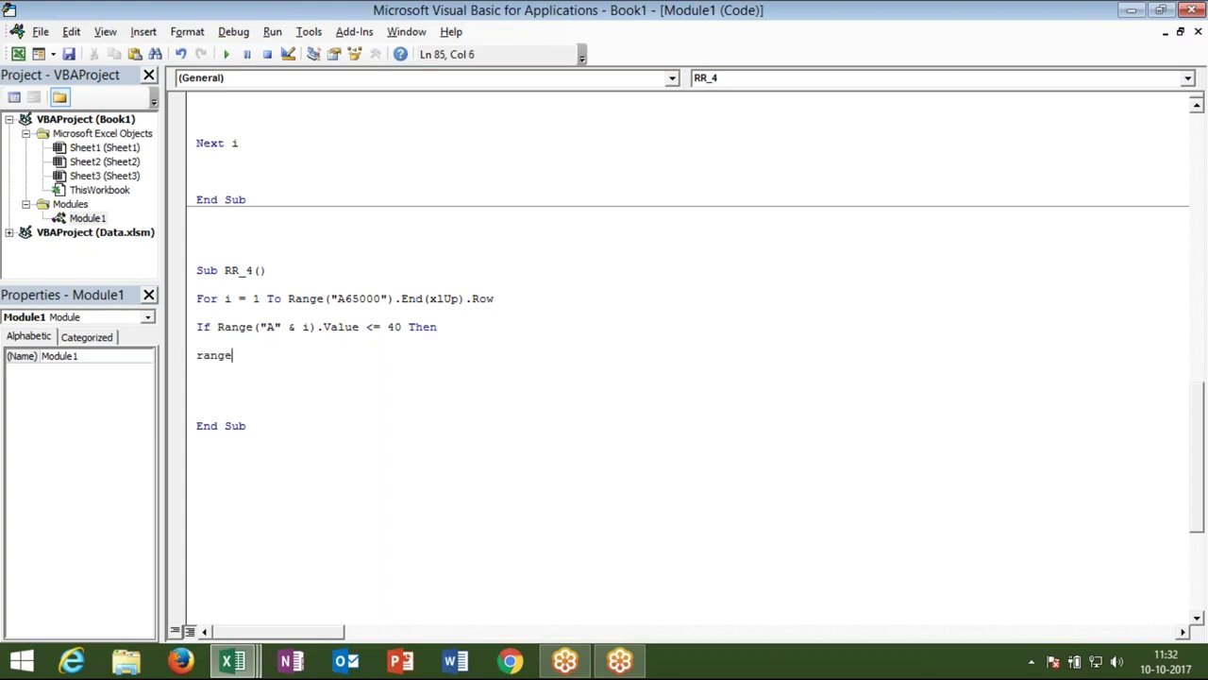
{"action": "type", "text": "(\"B"}
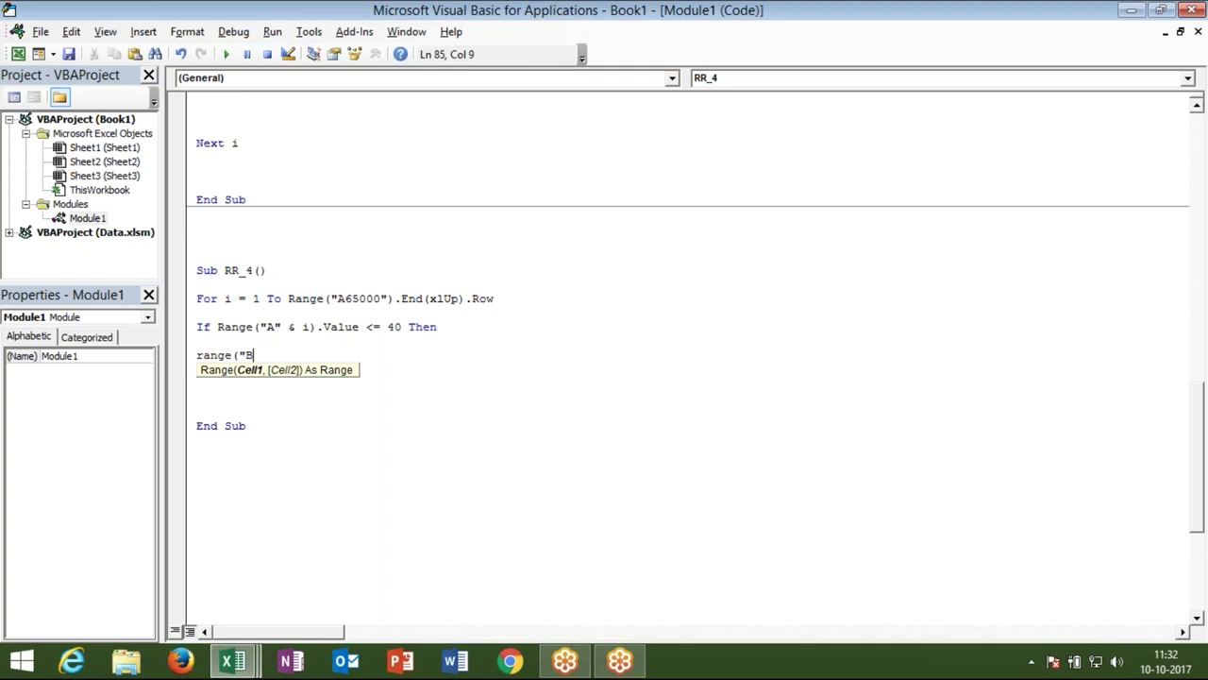
{"action": "type", "text": "\" "}
{"action": "type", "text": "& i"}
{"action": "type", "text": ").v"}
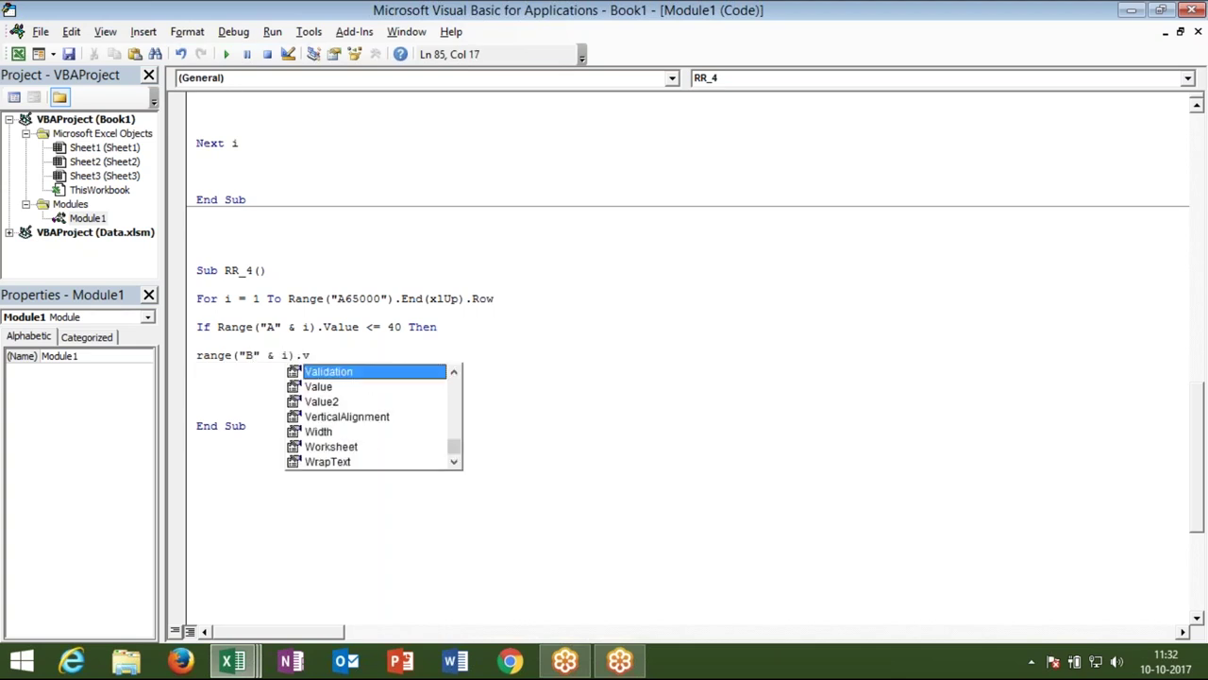
{"action": "key", "text": "Tab"}
{"action": "type", "text": "= 100"}
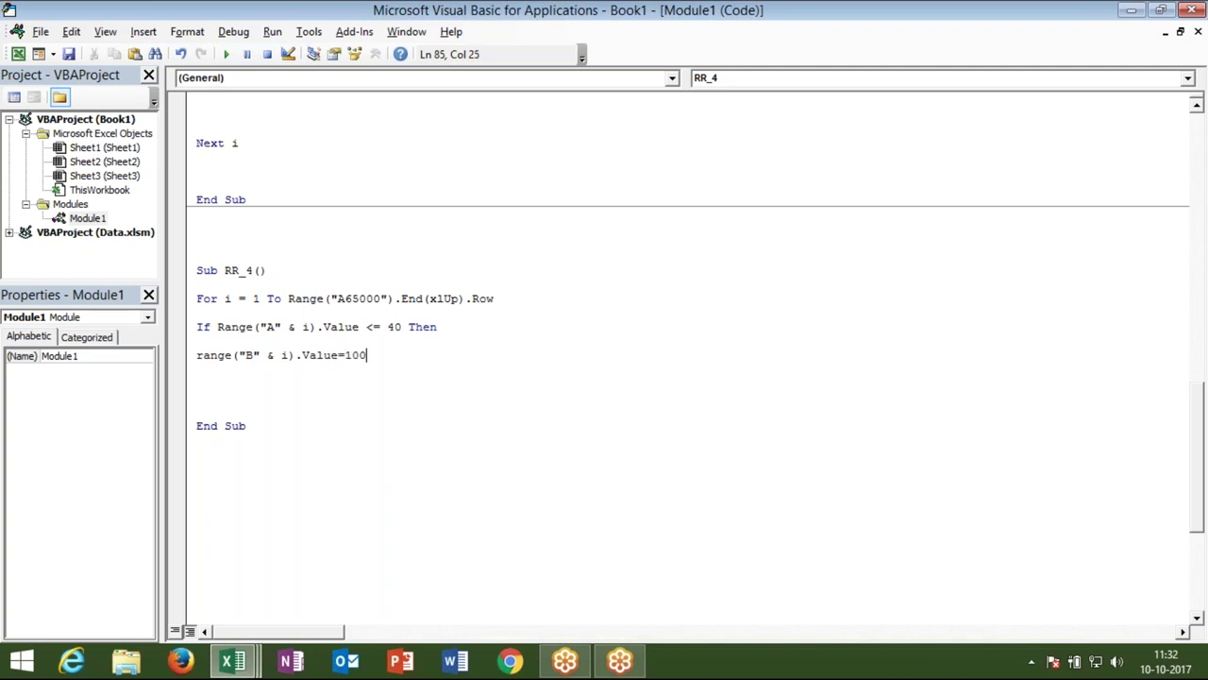
{"action": "key", "text": "Return"}
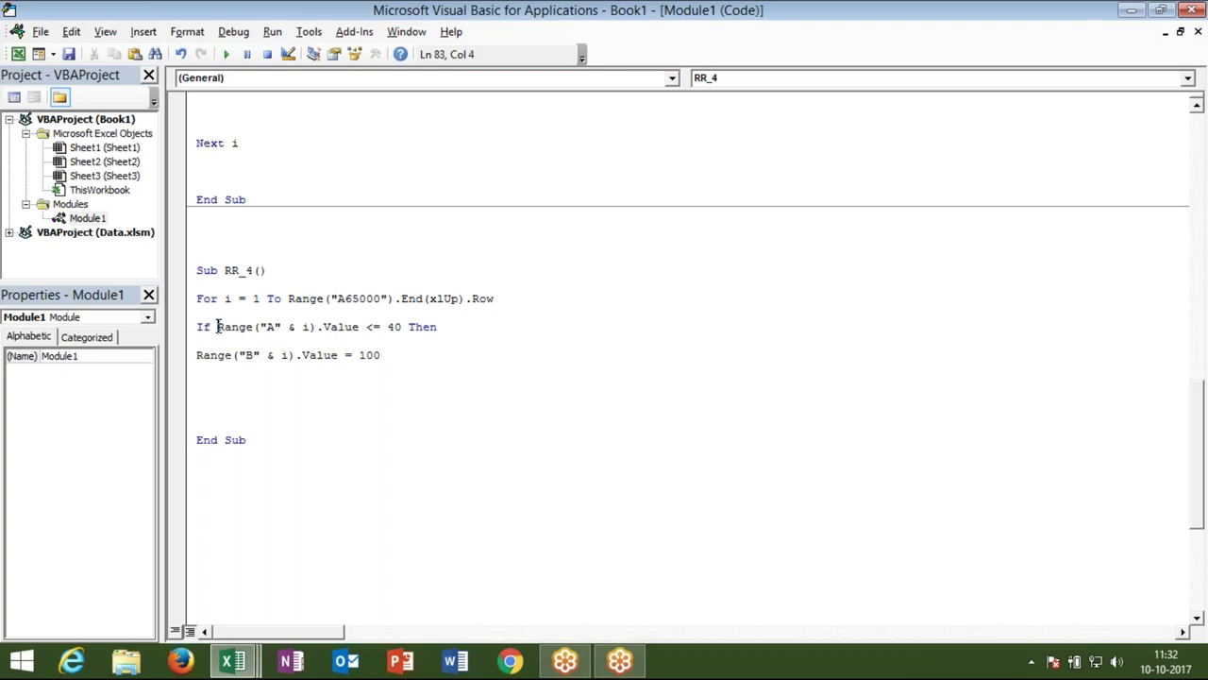
Step: Copy the condition and assignment into an ElseIf testing <= 60 that writes 500
{"action": "mouse_move", "coordinate": [217, 327]}
{"action": "left_mouse_down"}
{"action": "mouse_move", "coordinate": [319, 354]}
{"action": "mouse_move", "coordinate": [407, 352]}
{"action": "left_mouse_up"}
{"action": "key", "text": "ctrl+c"}
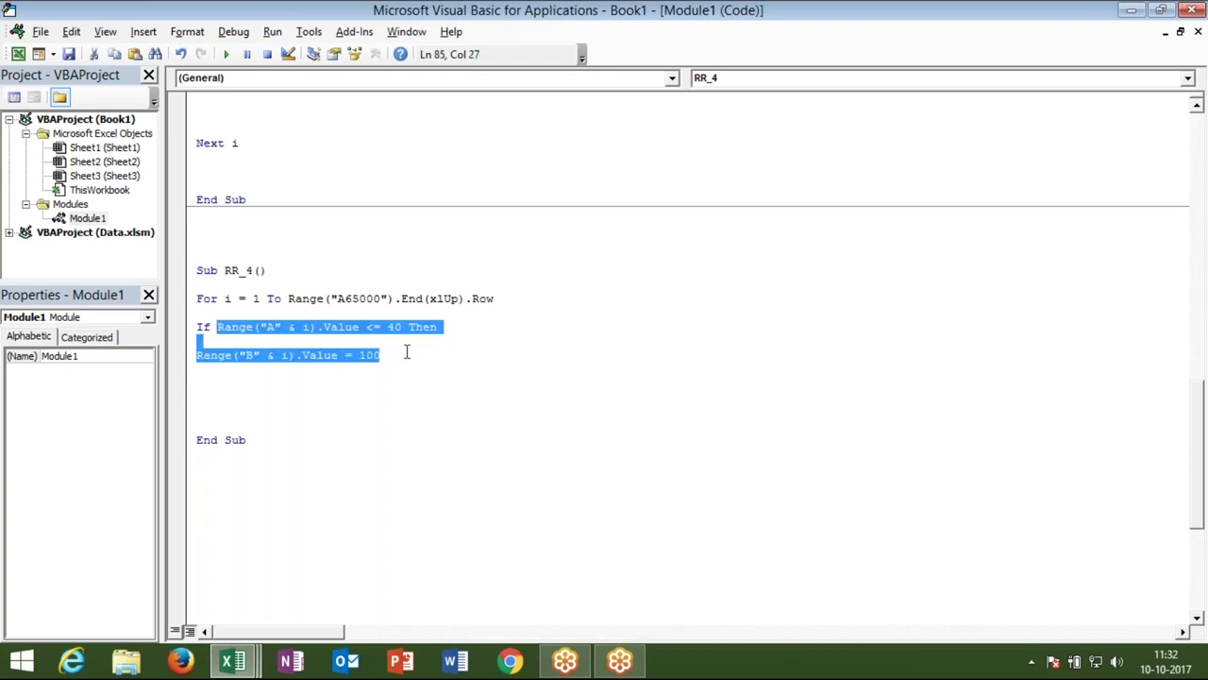
{"action": "key", "text": "Down"}
{"action": "type", "text": "elseif"}
{"action": "key", "text": "ctrl+v"}
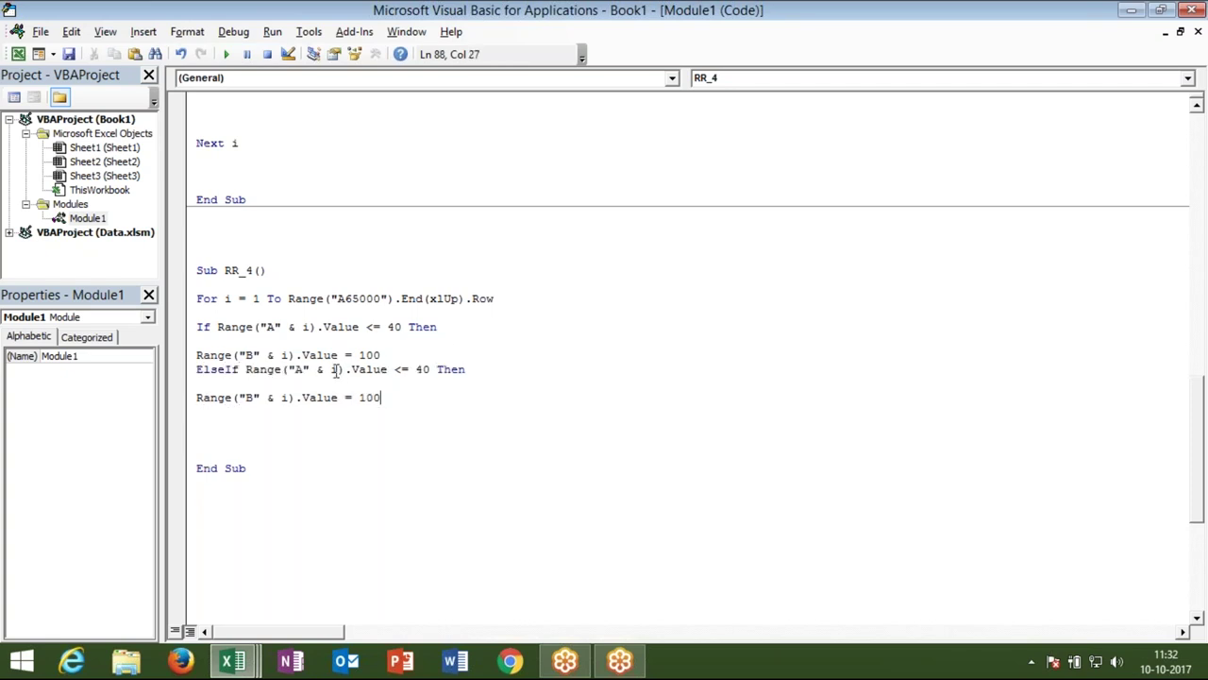
{"action": "double_click", "coordinate": [430, 370]}
{"action": "type", "text": "6"}
{"action": "left_click", "coordinate": [371, 396]}
{"action": "key", "text": "Left"}
{"action": "key", "text": "BackSpace"}
{"action": "type", "text": "5"}
Step: Add a second ElseIf testing <= 80 that writes 1000
{"action": "left_click", "coordinate": [268, 435]}
{"action": "left_click", "coordinate": [267, 413]}
{"action": "type", "text": "ese"}
{"action": "key", "text": "BackSpace"}
{"action": "key", "text": "BackSpace"}
{"action": "type", "text": "ls"}
{"action": "key", "text": "BackSpace"}
{"action": "type", "text": "seif"}
{"action": "key", "text": "ctrl+v"}
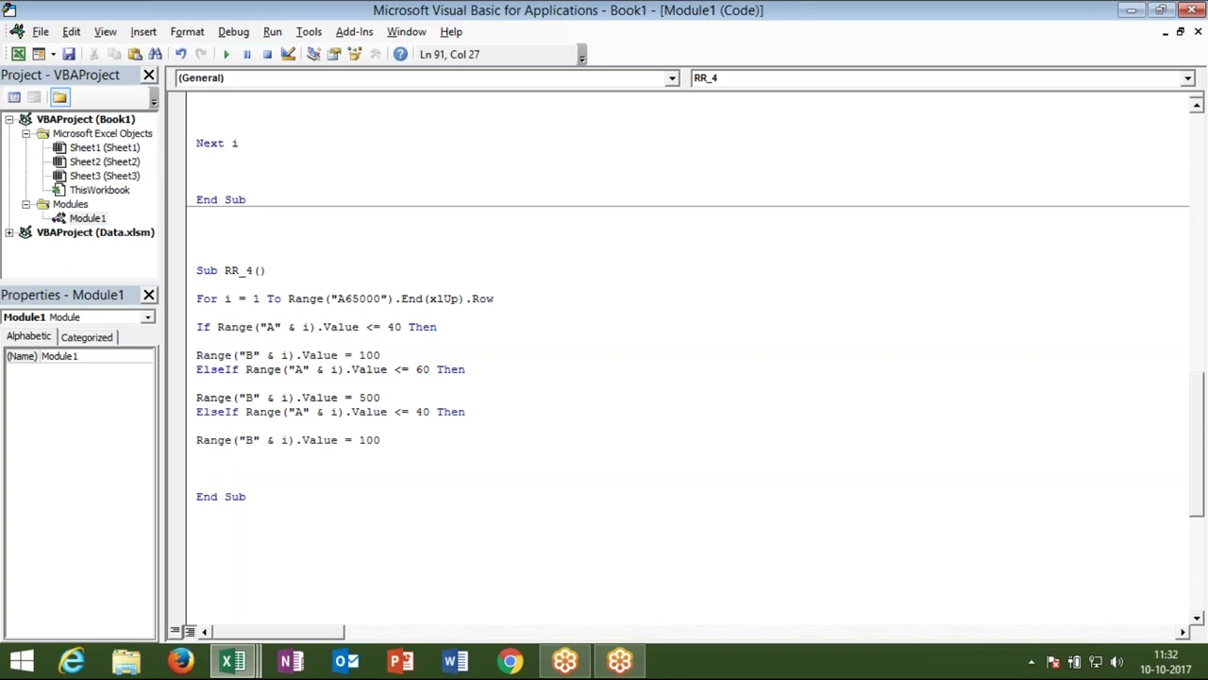
{"action": "double_click", "coordinate": [419, 412]}
{"action": "type", "text": "80"}
{"action": "double_click", "coordinate": [366, 440]}
{"action": "type", "text": "1000"}
Step: Paste a third ElseIf branch and correct the misspelled esleif keyword to elseif
{"action": "left_click", "coordinate": [332, 460]}
{"action": "type", "text": "esleif"}
{"action": "key", "text": "ctrl+v"}
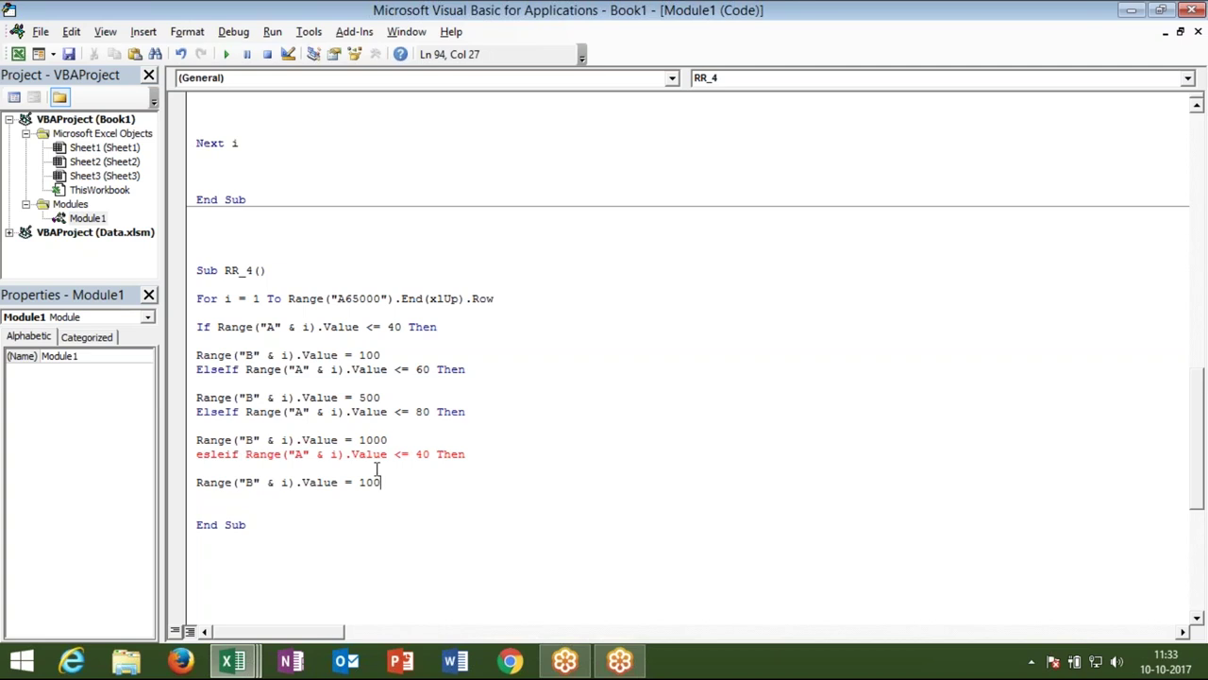
{"action": "left_click", "coordinate": [303, 484]}
{"action": "left_click", "coordinate": [211, 455]}
{"action": "key", "text": "BackSpace"}
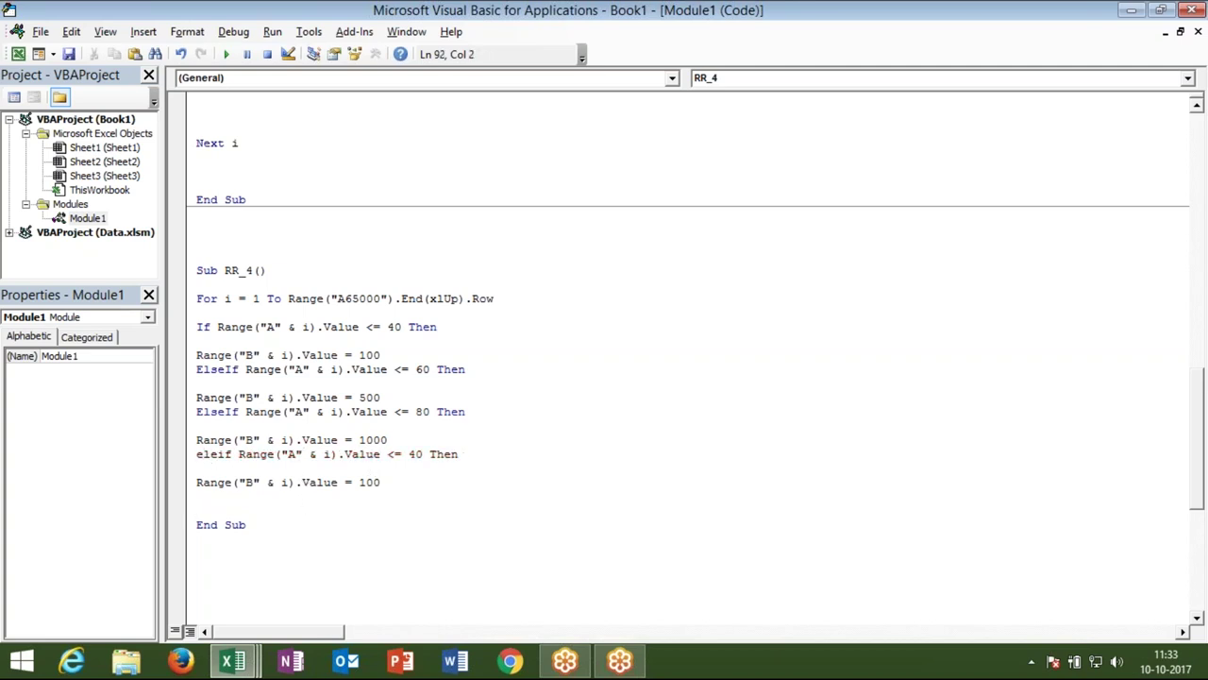
{"action": "key", "text": "Right"}
{"action": "type", "text": "s"}
{"action": "key", "text": "Down"}
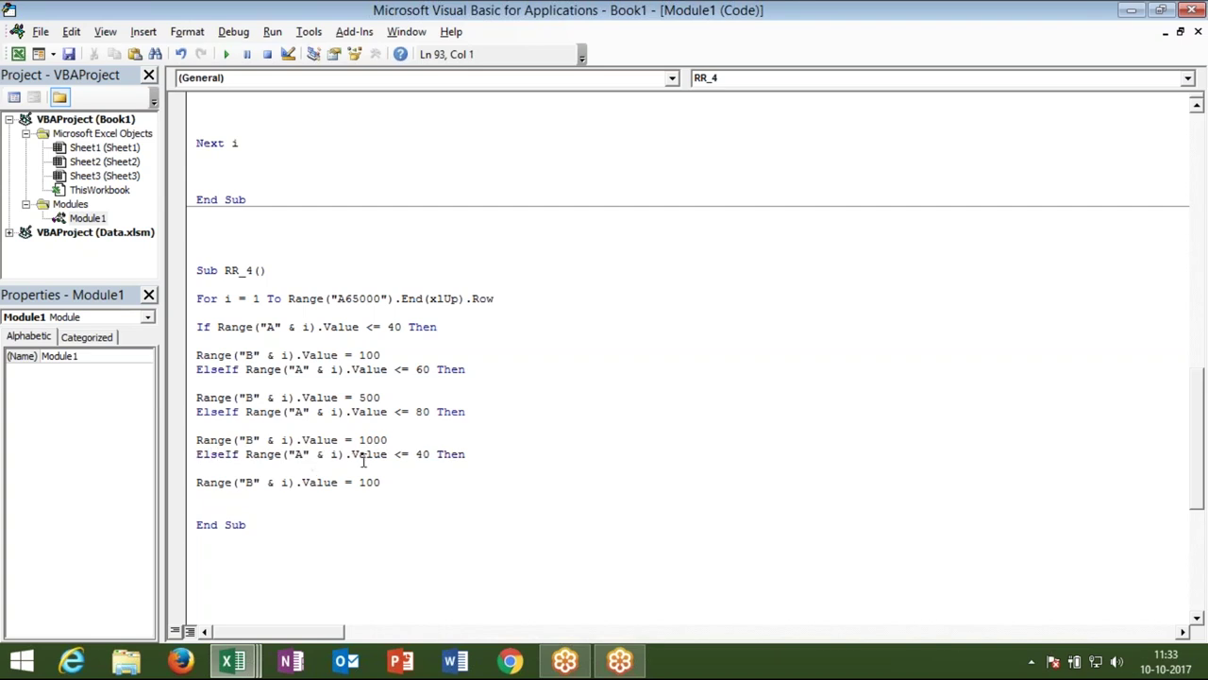
Step: Change the last ElseIf threshold from 40 to 100 and its assigned value to 2000
{"action": "double_click", "coordinate": [421, 454]}
{"action": "type", "text": "100"}
{"action": "left_click", "coordinate": [382, 483]}
{"action": "key", "text": "BackSpace"}
Step: Add an Else line below the 2000 assignment, correcting the 'esle' typo
{"action": "key", "text": "BackSpace"}
{"action": "key", "text": "BackSpace"}
{"action": "type", "text": "2000"}
{"action": "key", "text": "Return"}
{"action": "type", "text": "esle\\"}
{"action": "key", "text": "BackSpace"}
{"action": "key", "text": "Return"}
{"action": "key", "text": "Right"}
{"action": "key", "text": "Right"}
{"action": "key", "text": "Right"}
{"action": "key", "text": "Right"}
{"action": "key", "text": "BackSpace"}
{"action": "key", "text": "BackSpace"}
{"action": "key", "text": "BackSpace"}
{"action": "type", "text": "lse"}
{"action": "key", "text": "Return"}
Step: Under Else, add Range("B" & i).Value = 5000 by copying and editing the 2000 line
{"action": "left_click", "coordinate": [197, 482]}
{"action": "key", "text": "shift+Down"}
{"action": "key", "text": "ctrl+c"}
{"action": "key", "text": "Down"}
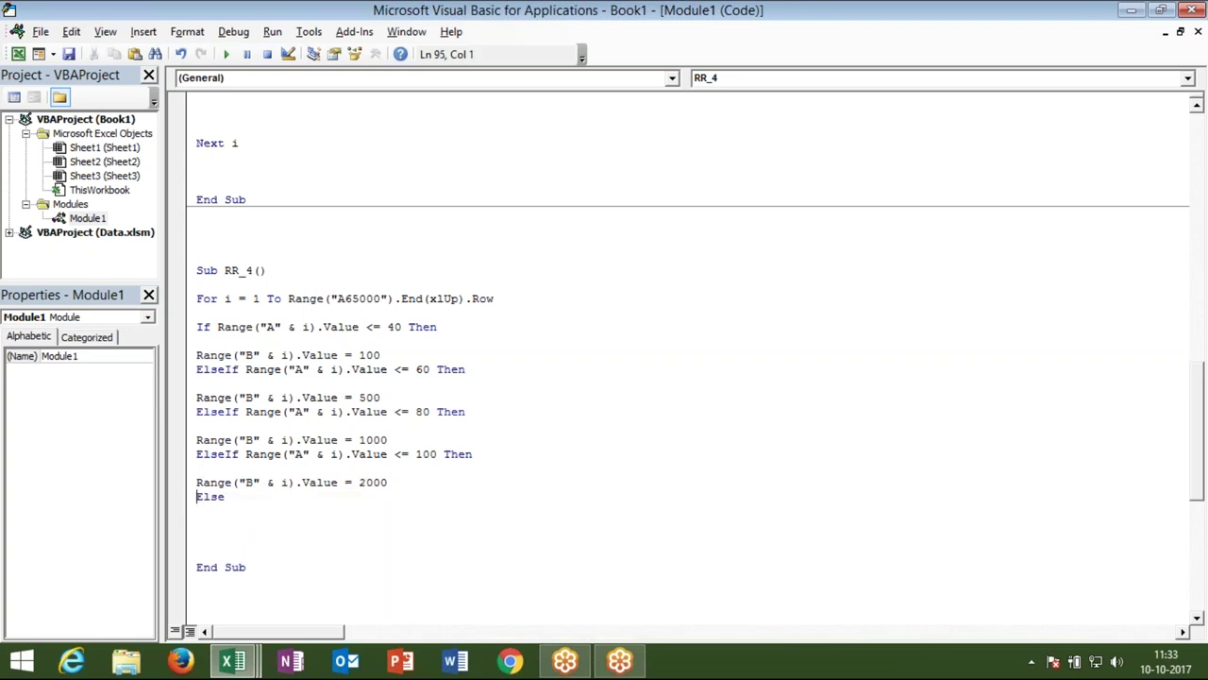
{"action": "key", "text": "ctrl+v"}
{"action": "left_click", "coordinate": [372, 510]}
{"action": "key", "text": "Left"}
{"action": "key", "text": "BackSpace"}
{"action": "type", "text": "5"}
{"action": "key", "text": "Down"}
Step: Close the block with End If and the loop with Next i
{"action": "type", "text": "end if"}
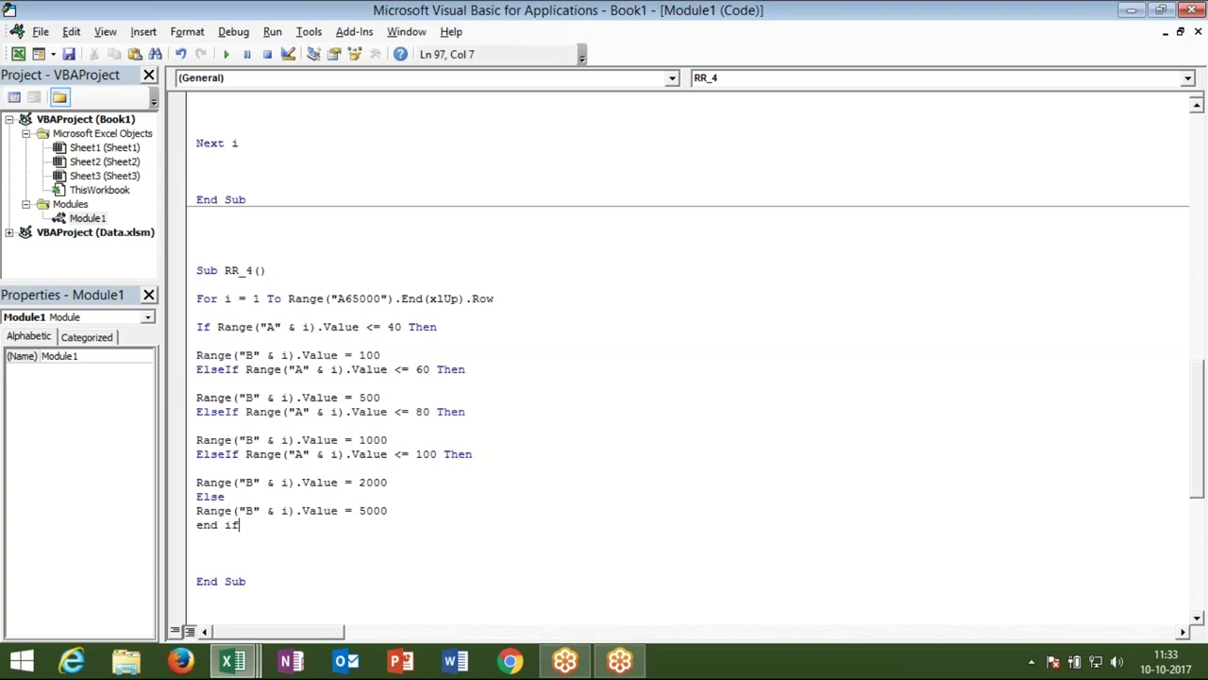
{"action": "key", "text": "Return"}
{"action": "key", "text": "Return"}
{"action": "type", "text": "next i"}
{"action": "key", "text": "Return"}
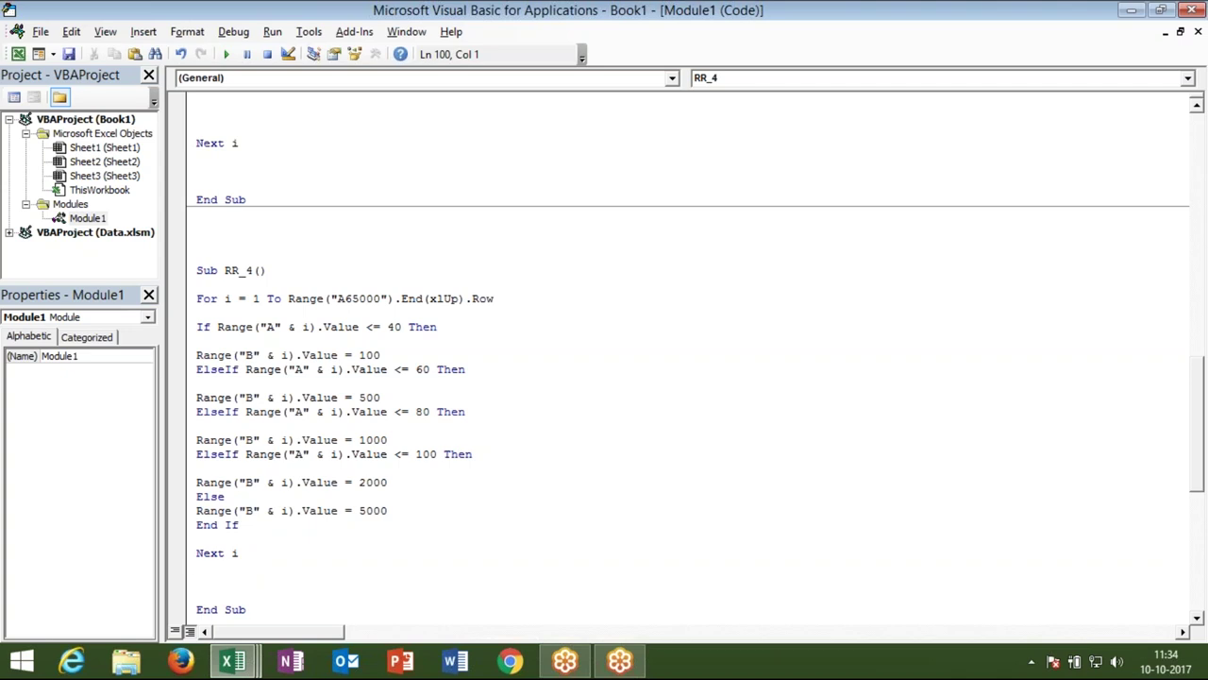
Step: Review the score bands in E26:E30 and RR_4's If/ElseIf logic and loop counter
{"action": "key", "text": "alt+Tab"}
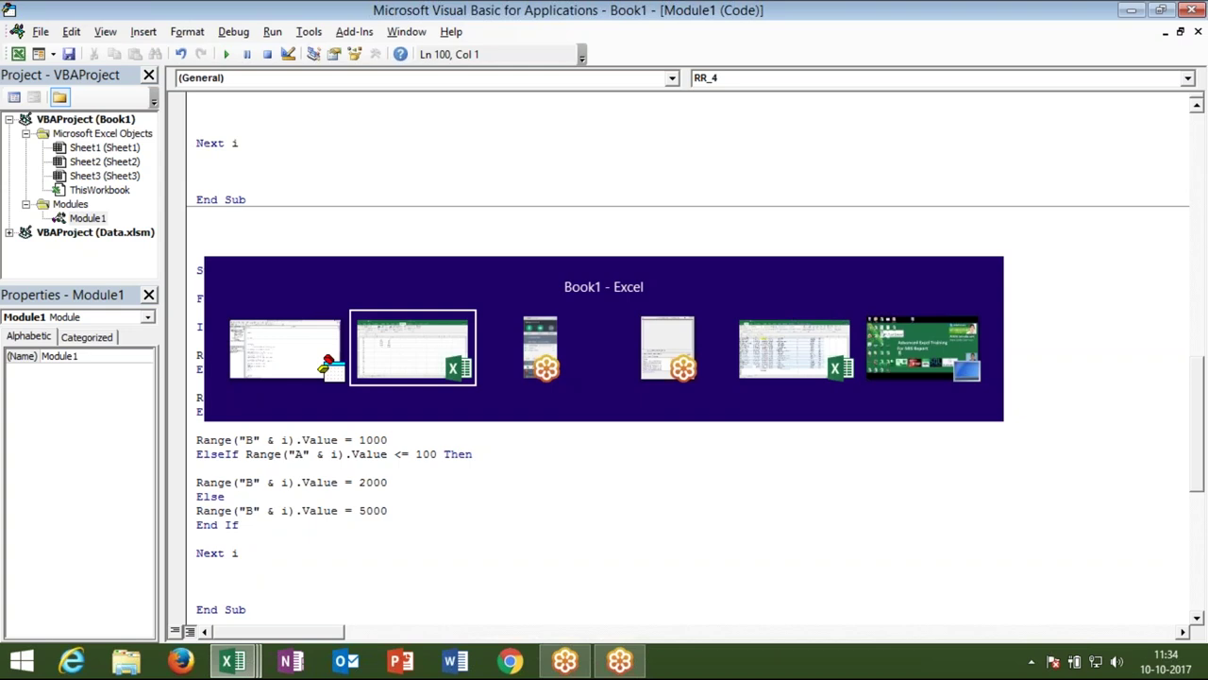
{"action": "left_click_drag", "start_coordinate": [289, 228], "coordinate": [293, 295]}
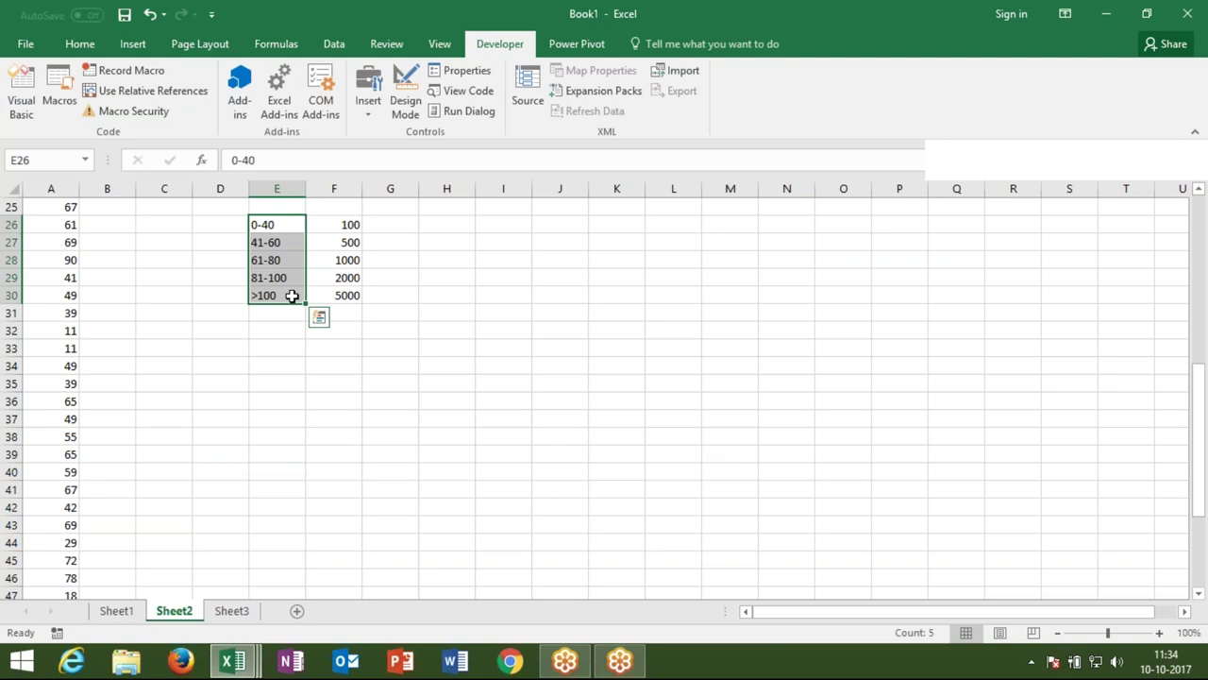
{"action": "key", "text": "alt+Tab"}
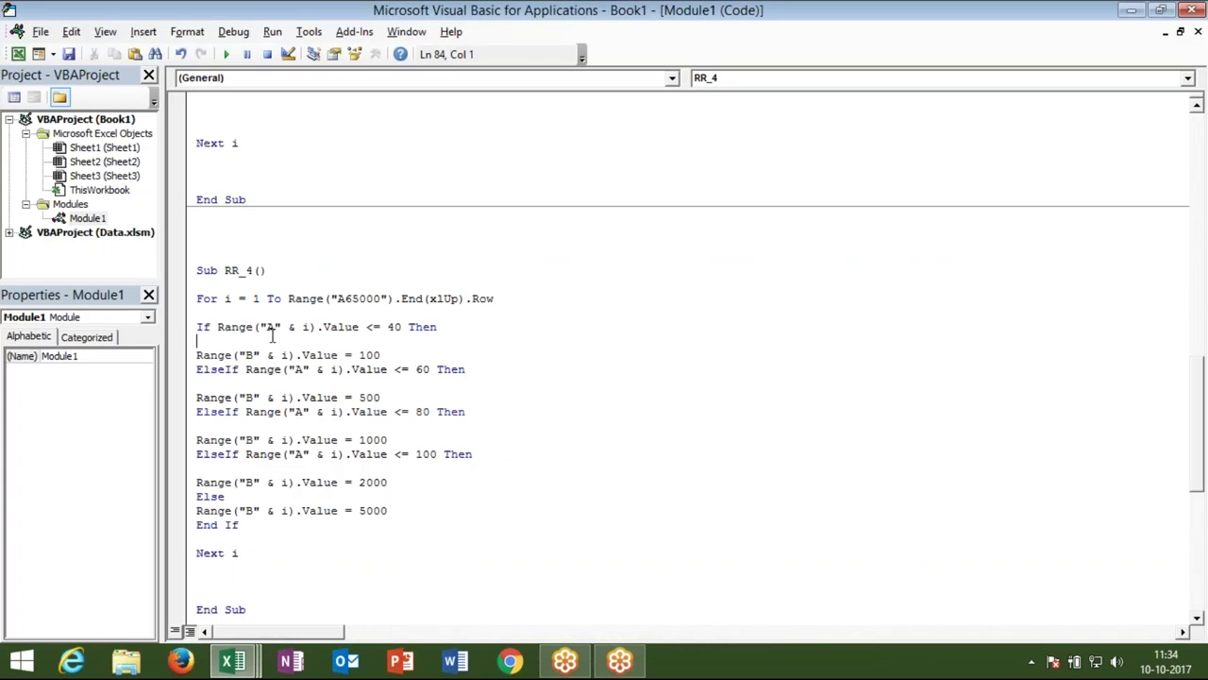
{"action": "left_click_drag", "start_coordinate": [403, 328], "coordinate": [288, 328]}
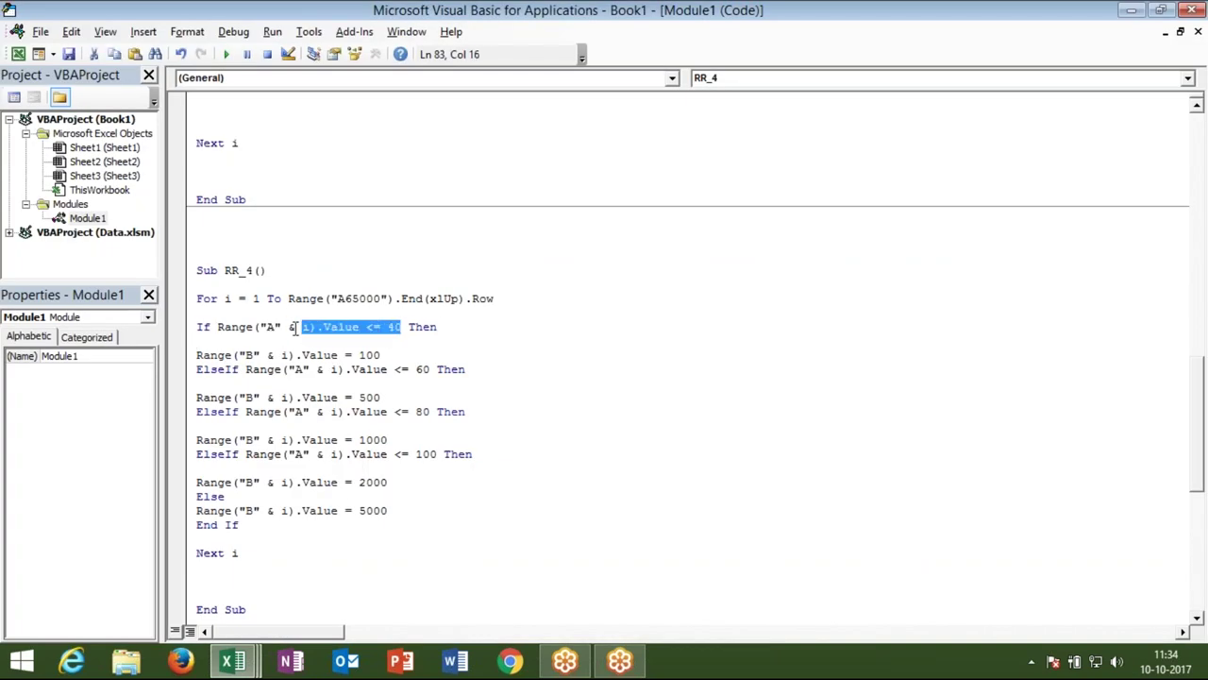
{"action": "mouse_move", "coordinate": [383, 355]}
{"action": "left_mouse_down"}
{"action": "mouse_move", "coordinate": [195, 355]}
{"action": "mouse_move", "coordinate": [234, 430]}
{"action": "left_mouse_up"}
{"action": "left_click", "coordinate": [197, 358]}
{"action": "left_click", "coordinate": [216, 397]}
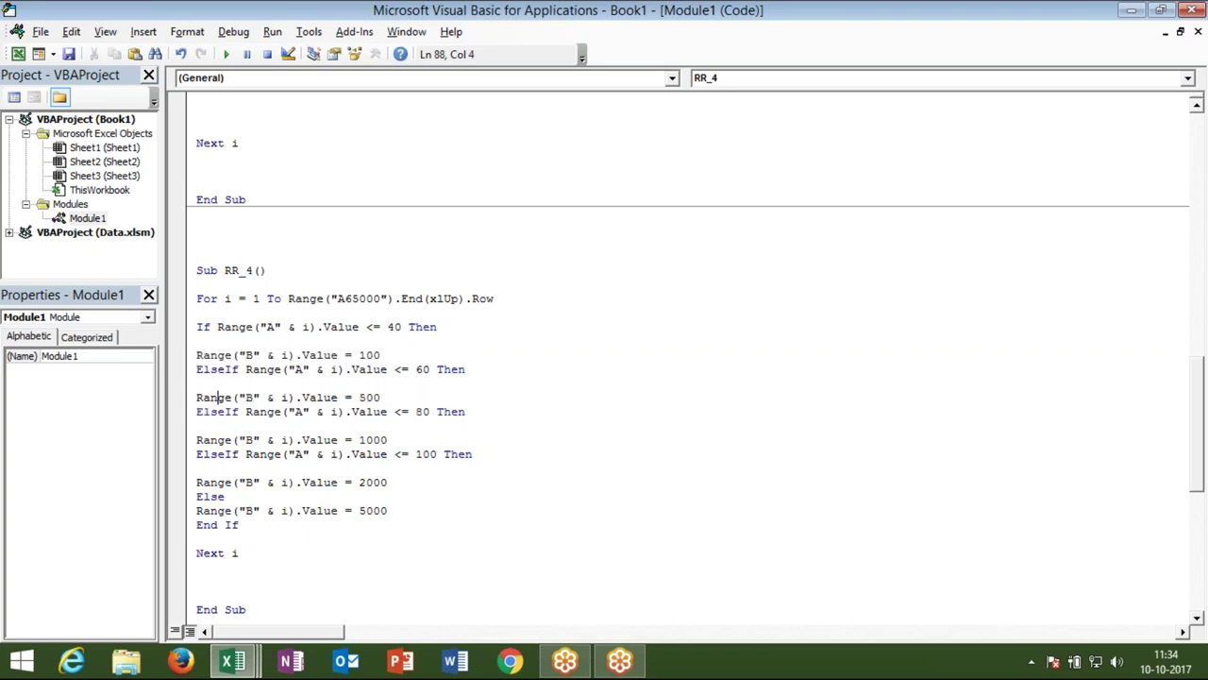
{"action": "mouse_move", "coordinate": [197, 369]}
{"action": "left_mouse_down"}
{"action": "mouse_move", "coordinate": [303, 560]}
{"action": "mouse_move", "coordinate": [313, 537]}
{"action": "left_mouse_up"}
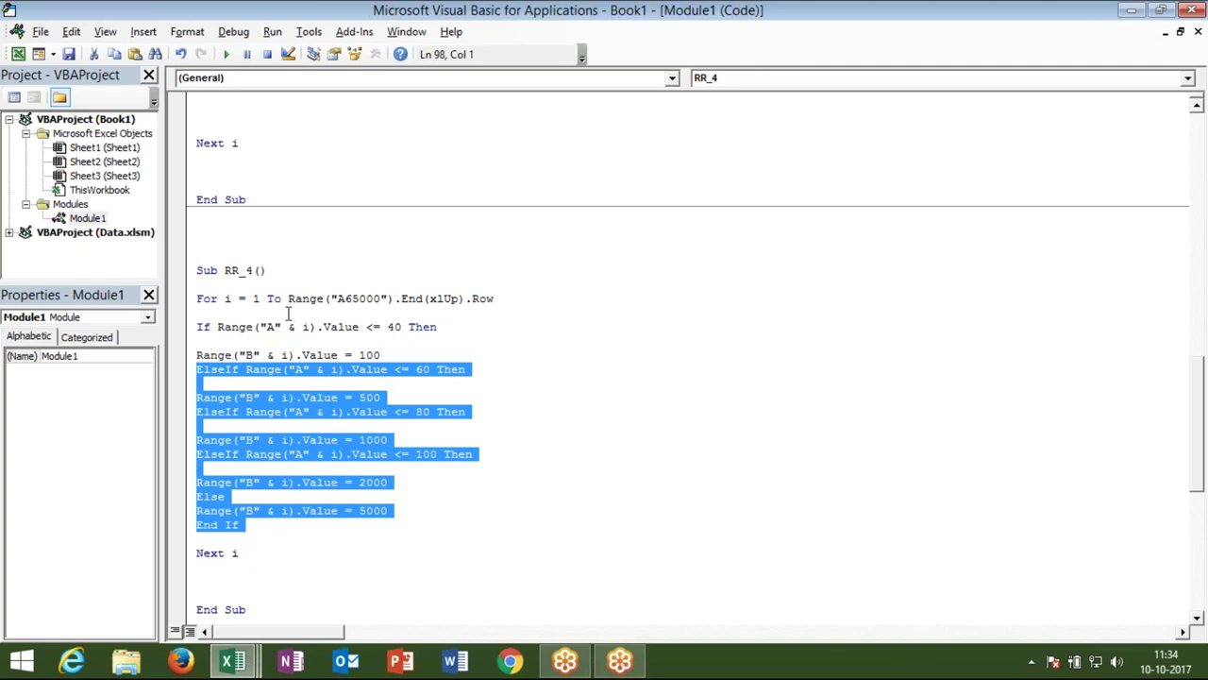
{"action": "double_click", "coordinate": [228, 298]}
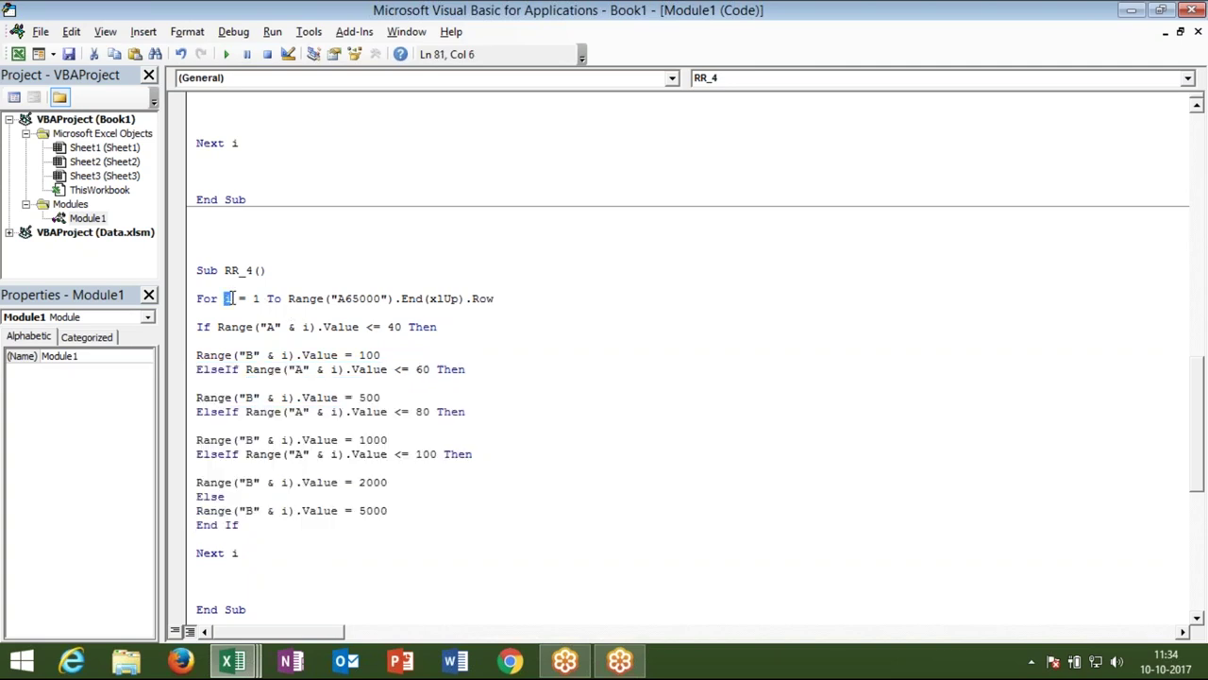
{"action": "double_click", "coordinate": [306, 326]}
Step: Create an empty Sub rr_5() below RR_4 with a blank body line, and select RR_4's For line
{"action": "key", "text": "Down"}
{"action": "key", "text": "Down"}
{"action": "key", "text": "Down"}
{"action": "key", "text": "Down"}
{"action": "key", "text": "Down"}
{"action": "key", "text": "Down"}
{"action": "key", "text": "Down"}
{"action": "key", "text": "Down"}
{"action": "key", "text": "Down"}
{"action": "key", "text": "Down"}
{"action": "key", "text": "Down"}
{"action": "key", "text": "Down"}
{"action": "key", "text": "Up"}
{"action": "key", "text": "Up"}
{"action": "key", "text": "Up"}
{"action": "key", "text": "Up"}
{"action": "key", "text": "Up"}
{"action": "key", "text": "Up"}
{"action": "type", "text": "sub "}
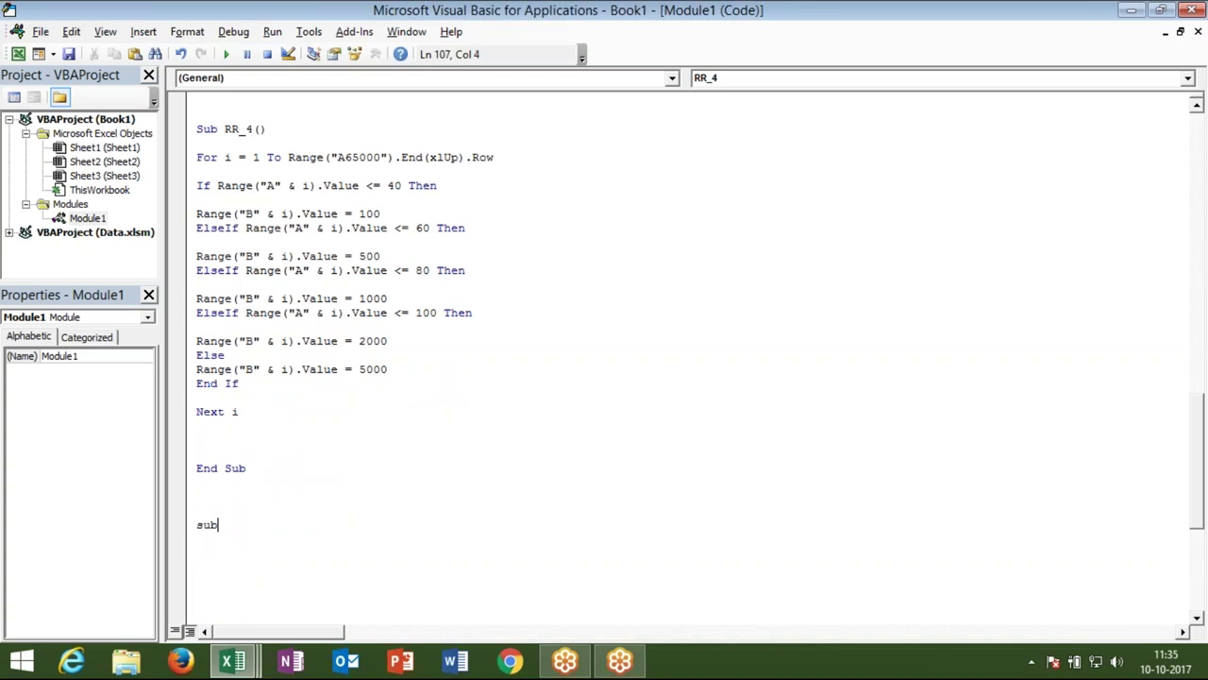
{"action": "type", "text": "rr"}
{"action": "type", "text": "_"}
{"action": "type", "text": "5()"}
{"action": "key", "text": "Return"}
{"action": "key", "text": "Return"}
{"action": "key", "text": "Return"}
{"action": "key", "text": "Return"}
{"action": "key", "text": "Up"}
{"action": "key", "text": "Up"}
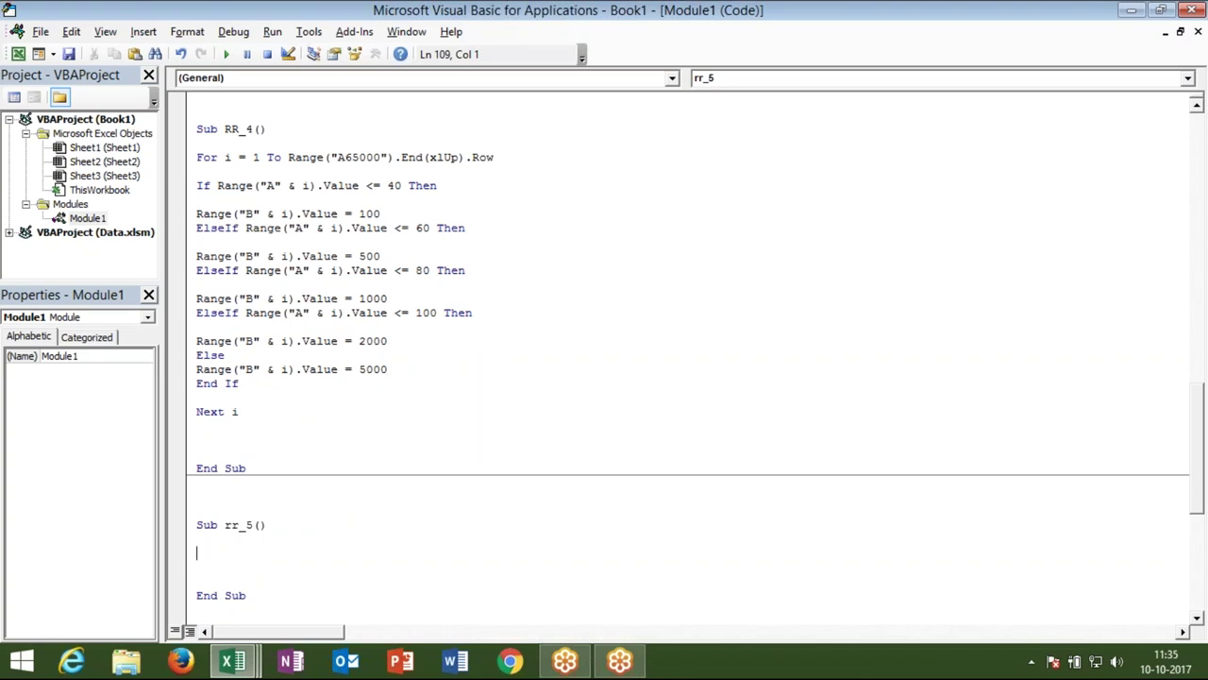
{"action": "key", "text": "Down"}
{"action": "key", "text": "Down"}
{"action": "key", "text": "Up"}
{"action": "key", "text": "Return"}
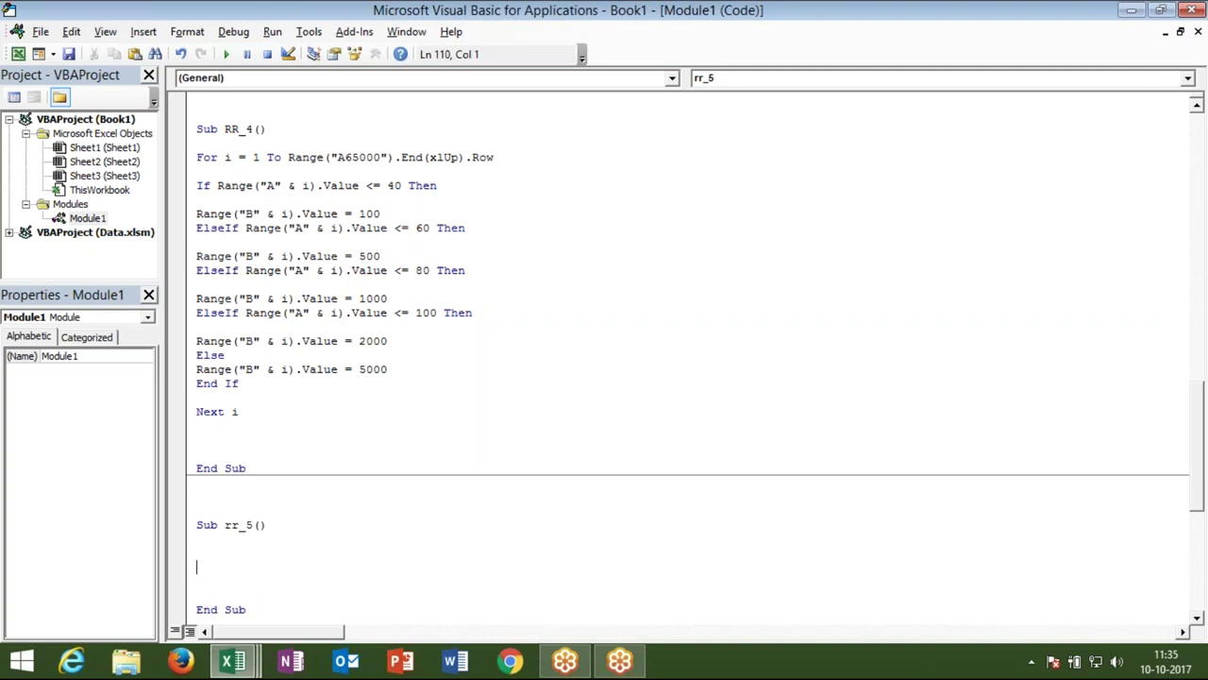
{"action": "type", "text": "for "}
{"action": "type", "text": "i"}
{"action": "key", "text": "BackSpace"}
{"action": "key", "text": "ctrl+z"}
{"action": "key", "text": "ctrl+z"}
{"action": "key", "text": "ctrl+z"}
{"action": "key", "text": "Return"}
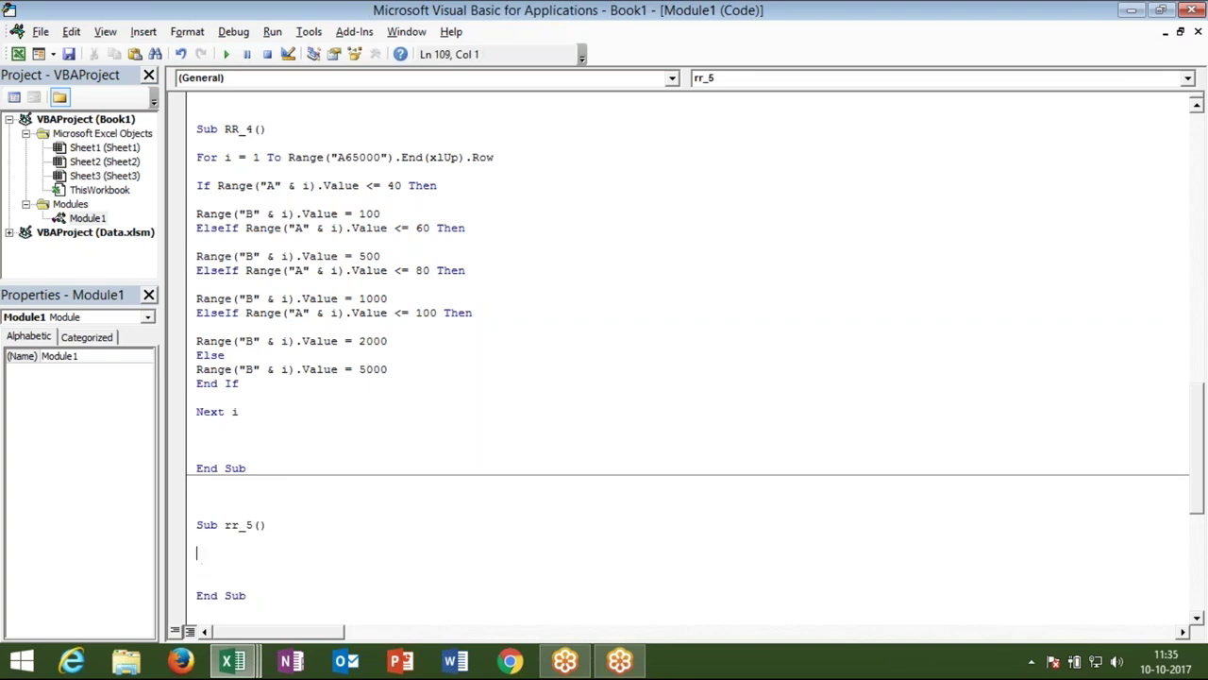
{"action": "left_click", "coordinate": [188, 160]}
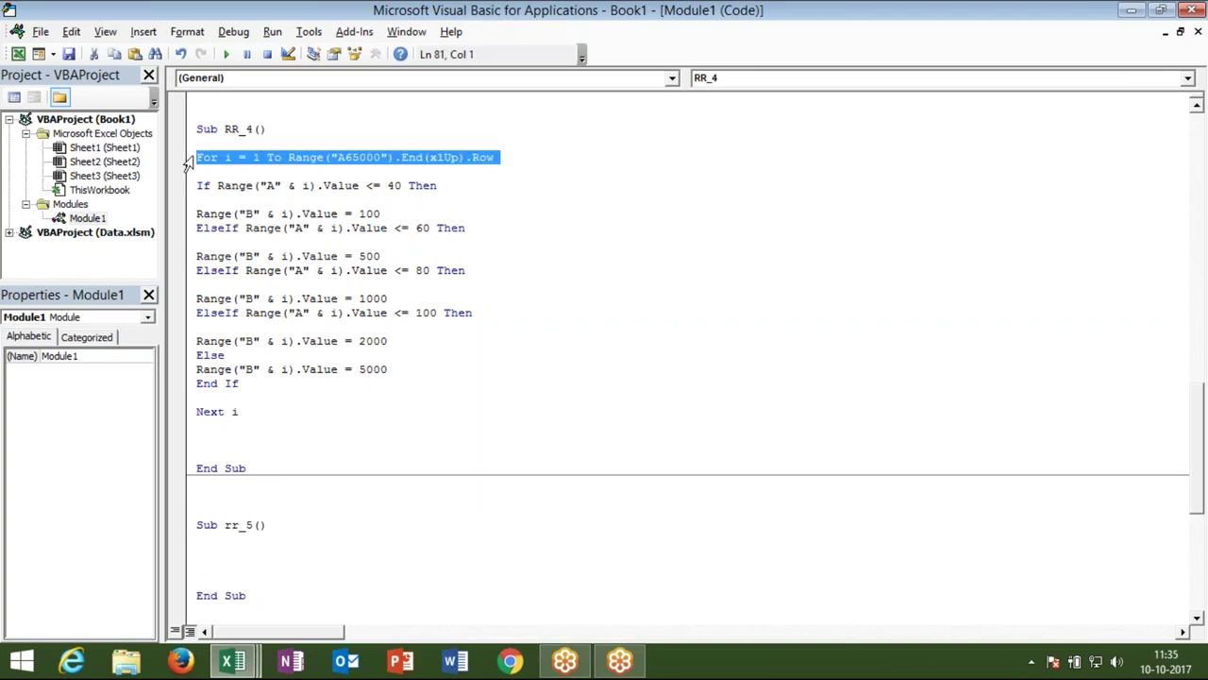
Step: Paste the For loop into rr_5 and add Select Case Range("A" & i).Value
{"action": "left_click", "coordinate": [221, 544]}
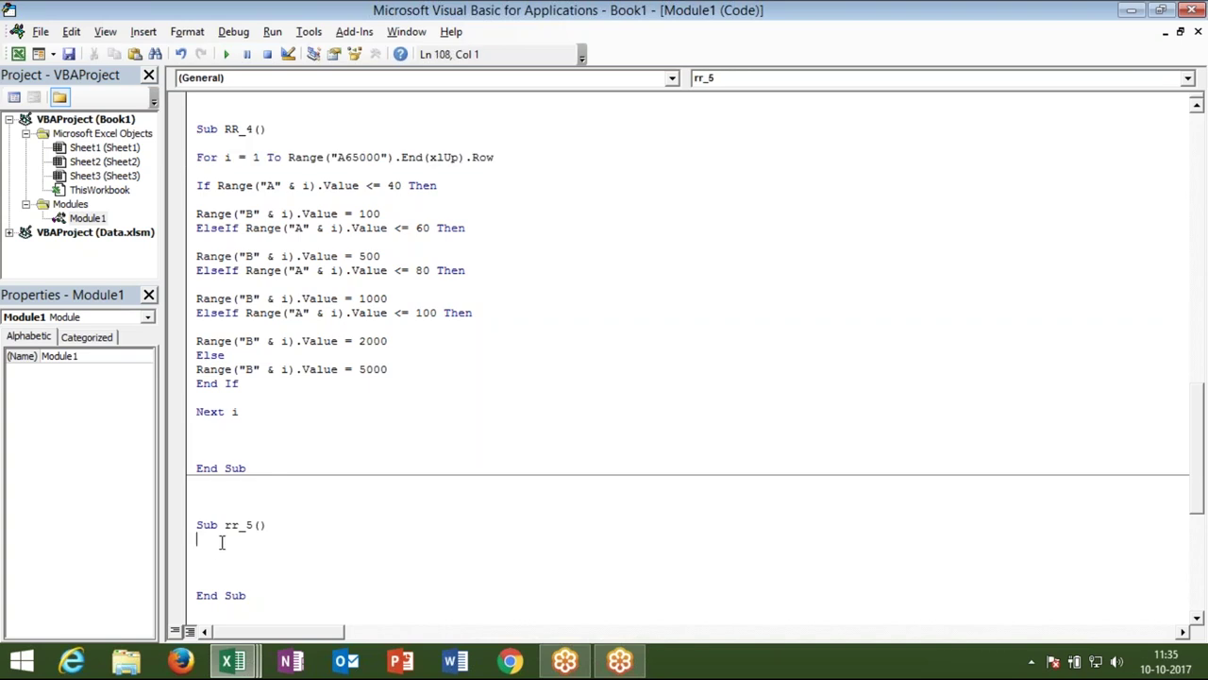
{"action": "type", "text": "For i = 1 To Range(\"A65000\").End(xlUp).Row"}
{"action": "key", "text": "Return"}
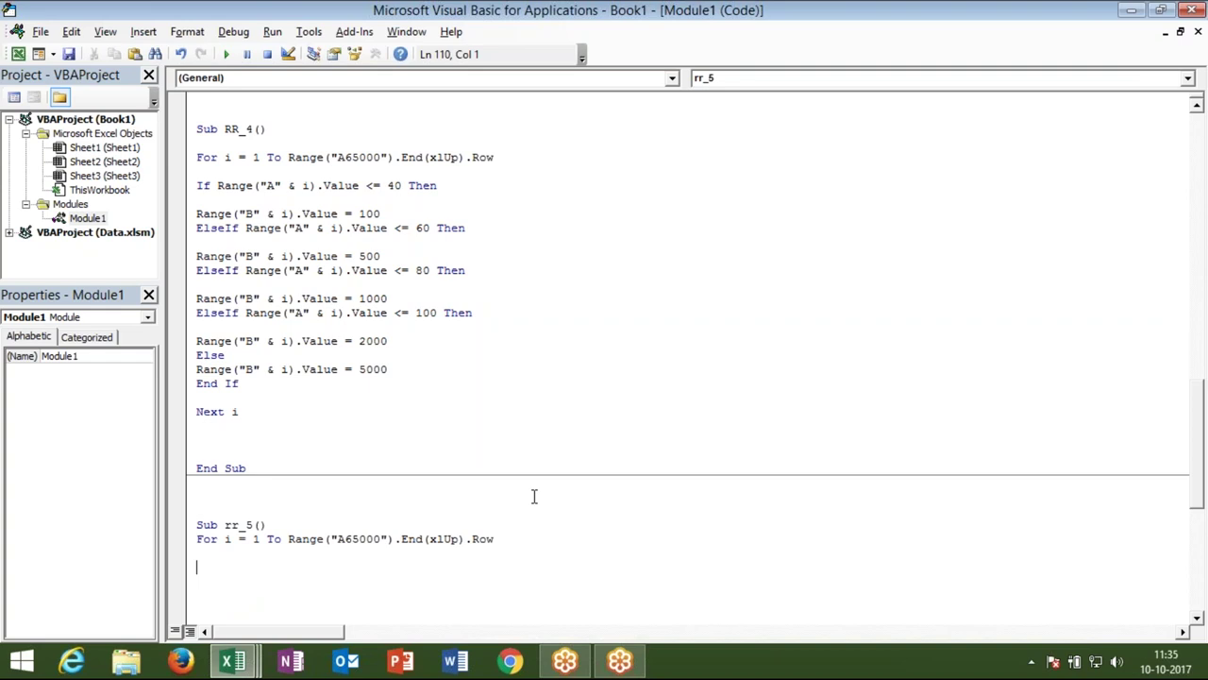
{"action": "type", "text": "select case"}
{"action": "type", "text": "range"}
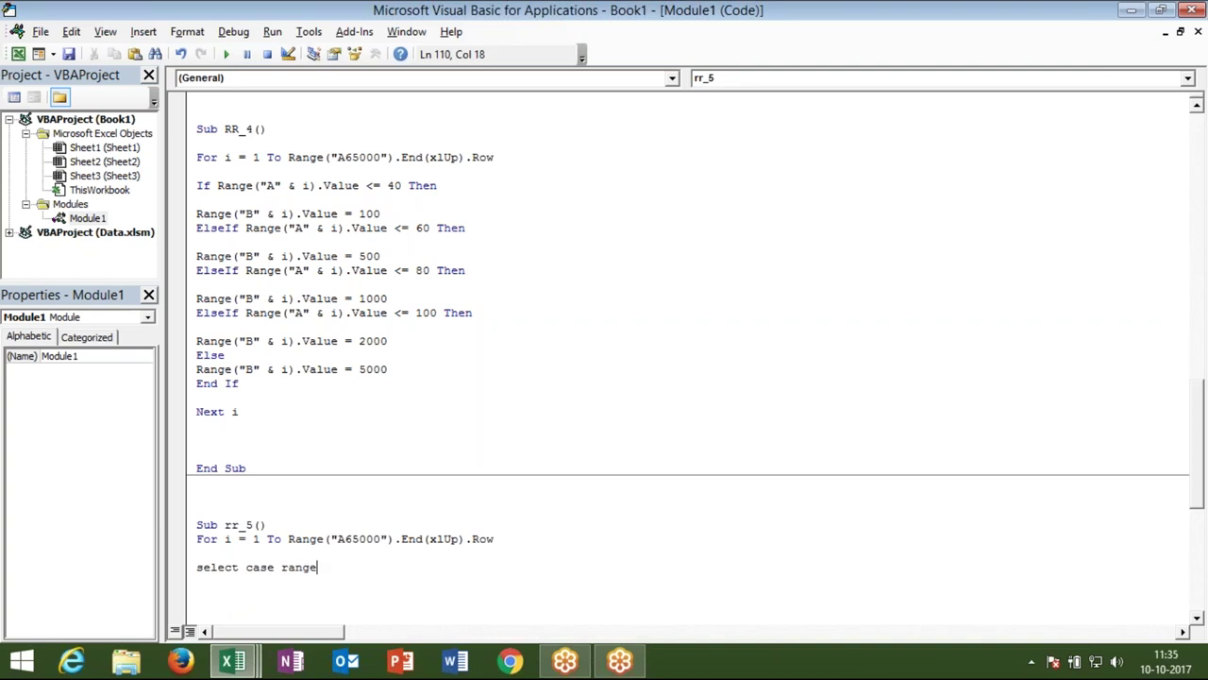
{"action": "type", "text": "(\"A\""}
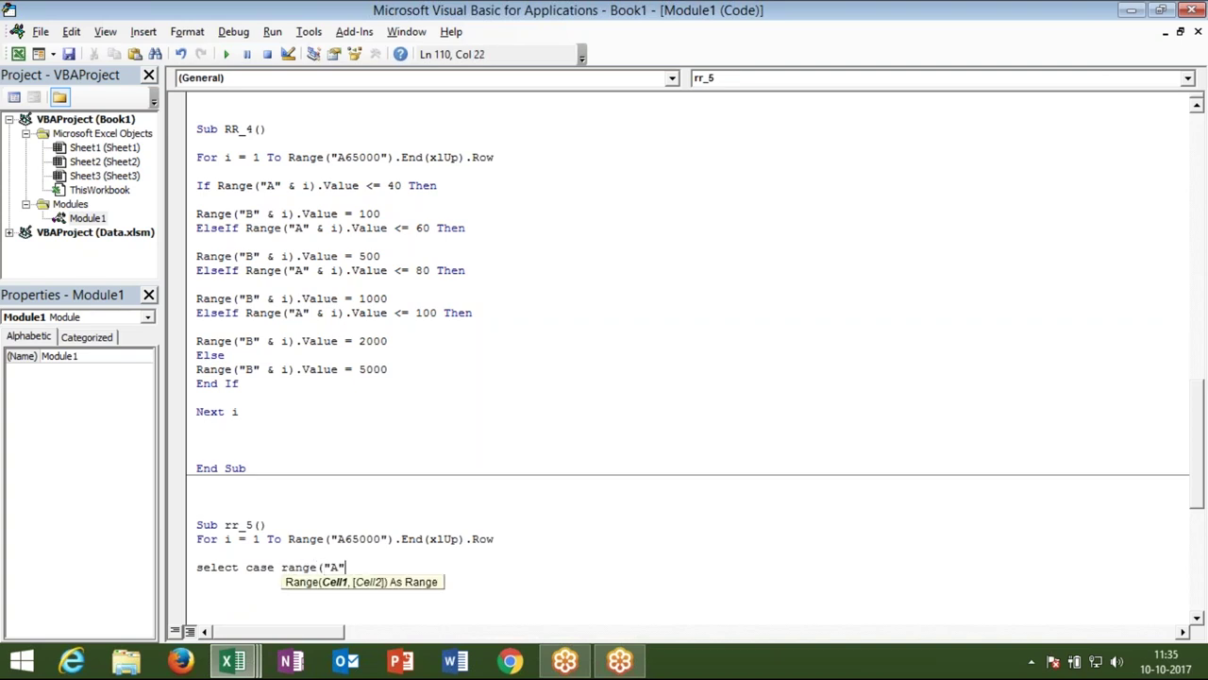
{"action": "type", "text": " & i"}
{"action": "type", "text": ").V"}
{"action": "key", "text": "Tab"}
{"action": "key", "text": "Return"}
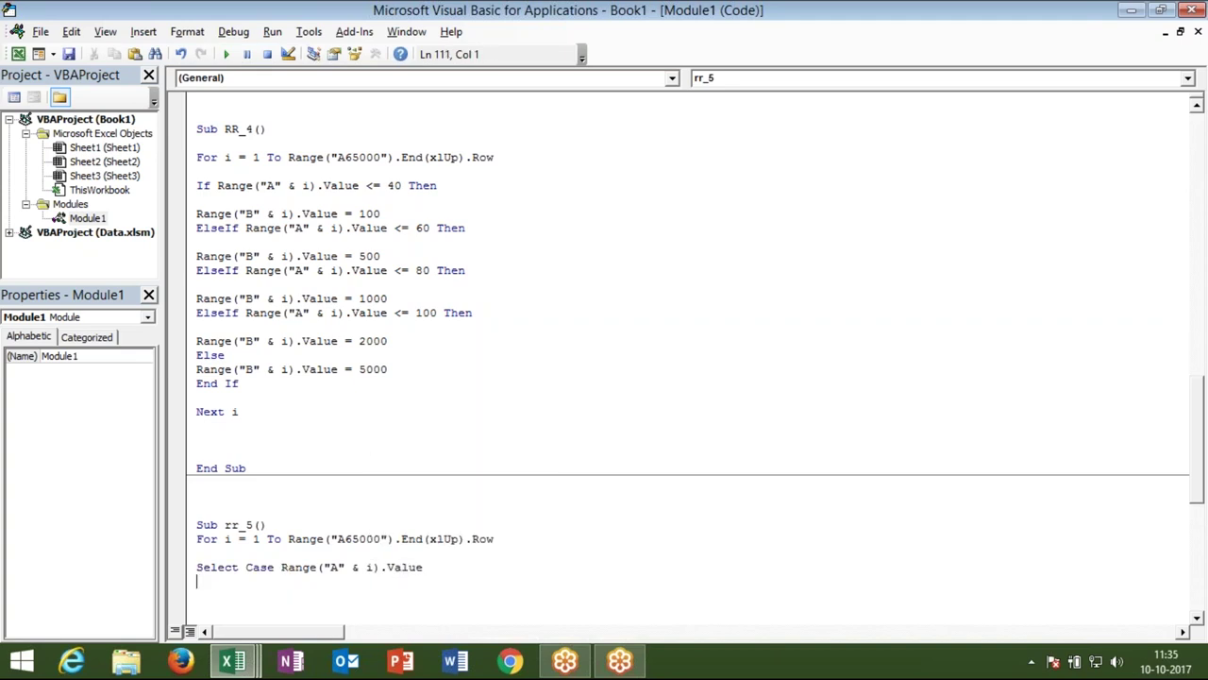
{"action": "scroll", "coordinate": [687, 359], "scroll_direction": "down", "scroll_amount": 2}
Step: Add the first branch, Case 0 To 40
{"action": "key", "text": "Return"}
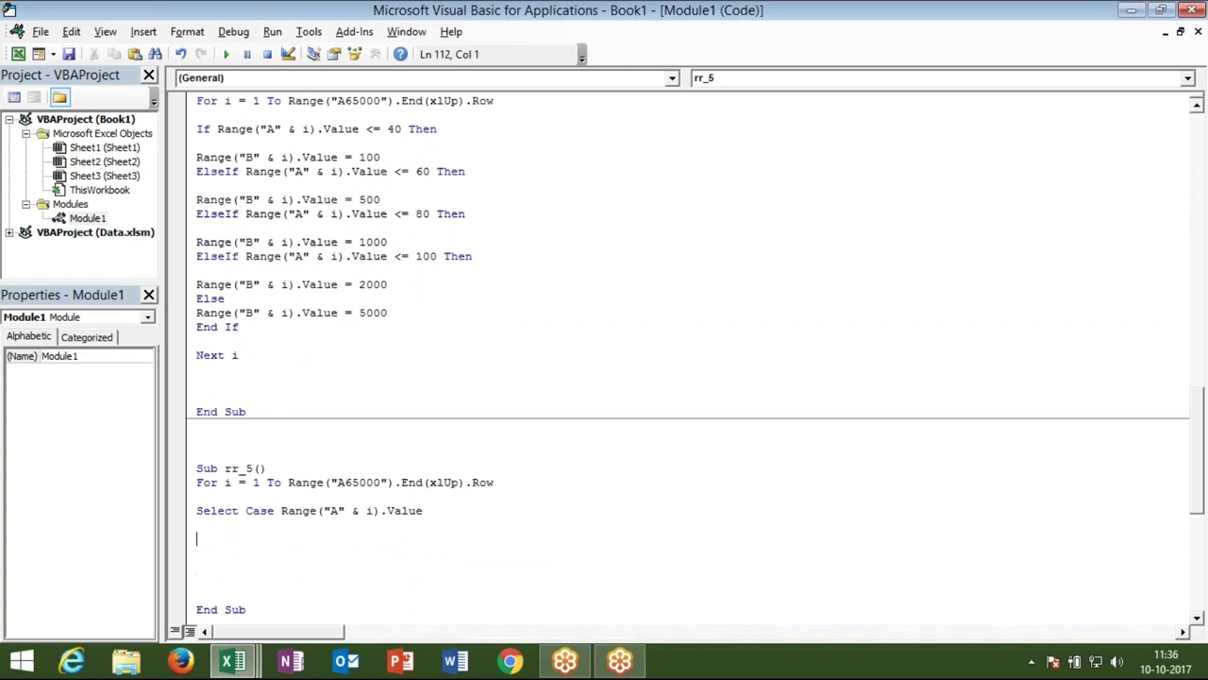
{"action": "type", "text": "casee"}
{"action": "key", "text": "BackSpace"}
{"action": "type", "text": "0 to "}
{"action": "type", "text": "40"}
{"action": "key", "text": "Return"}
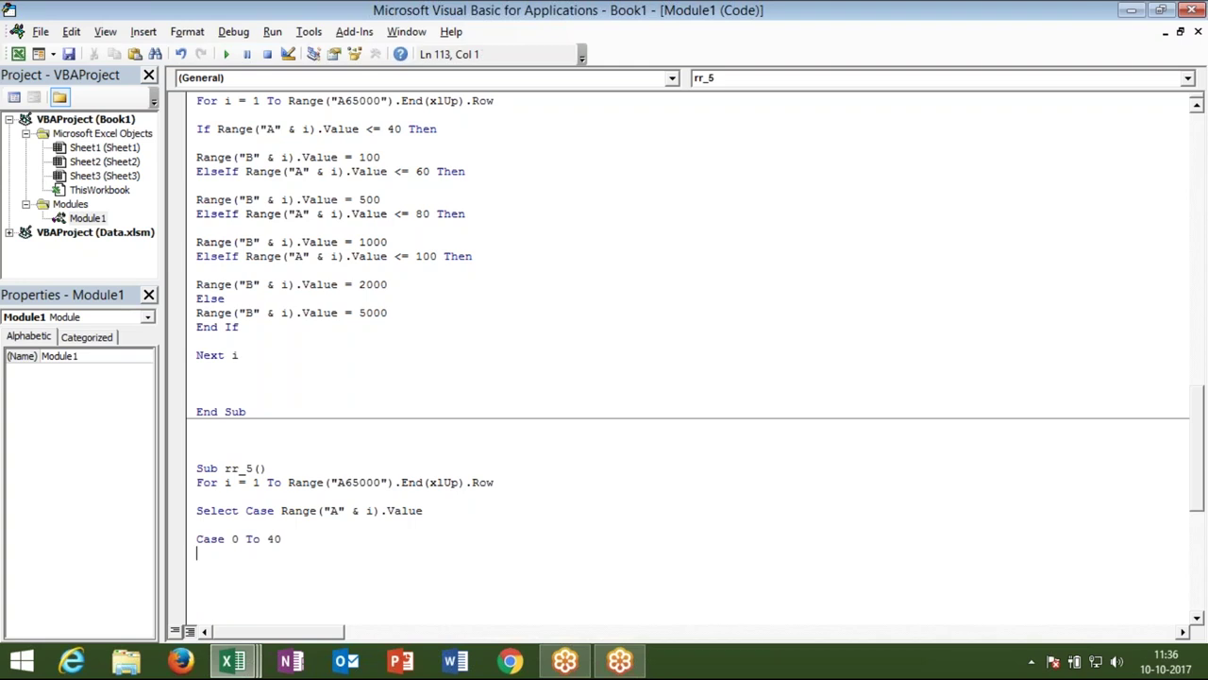
Step: Copy RR_4's Range("B" & i).Value = 100 line under Case 0 To 40
{"action": "left_click_drag", "start_coordinate": [231, 312], "coordinate": [214, 298]}
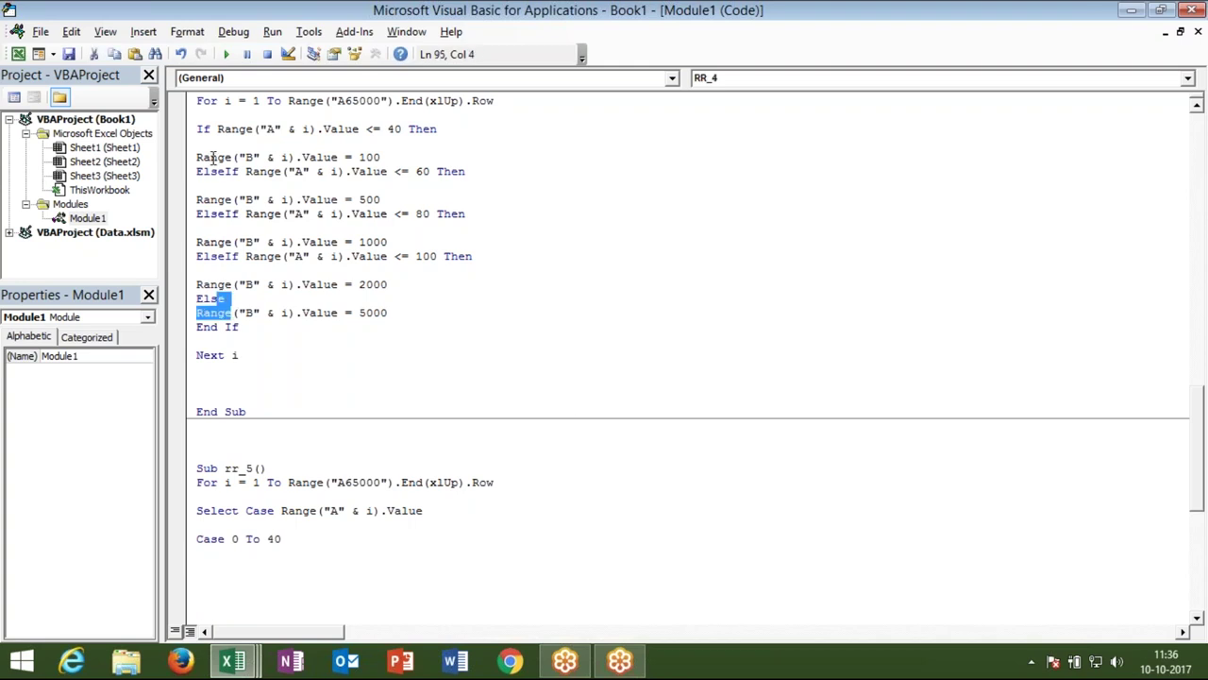
{"action": "left_click_drag", "start_coordinate": [196, 157], "coordinate": [274, 156]}
{"action": "left_click_drag", "start_coordinate": [196, 157], "coordinate": [381, 157]}
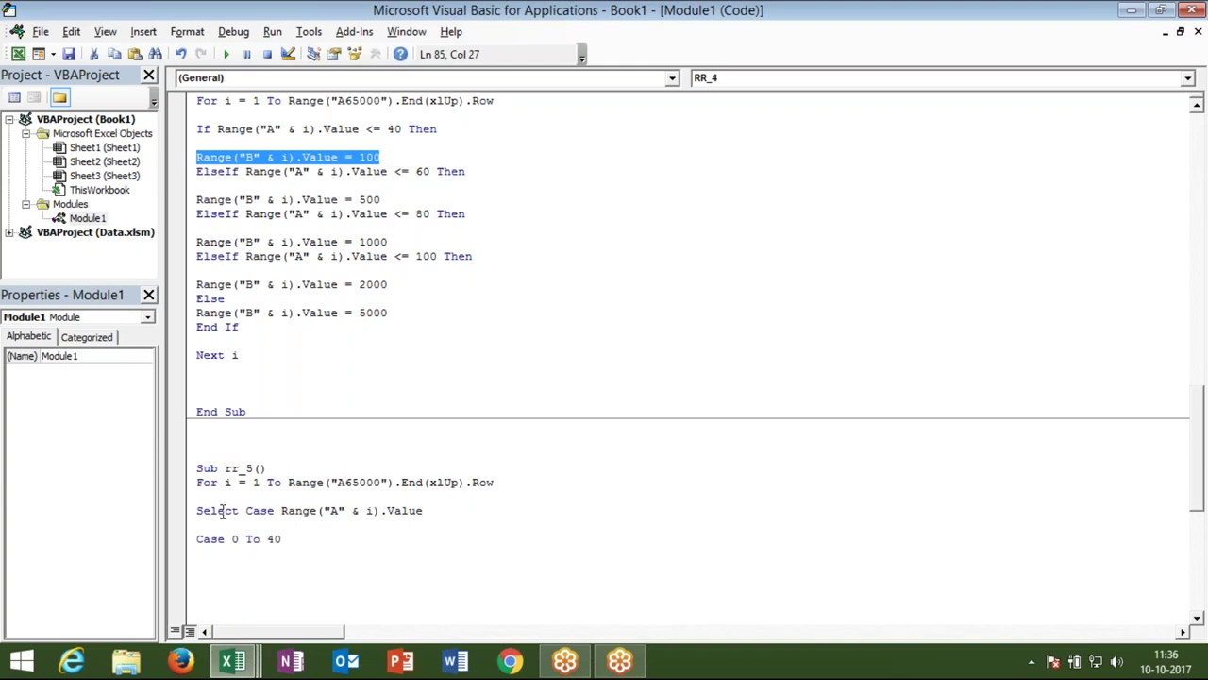
{"action": "left_click", "coordinate": [206, 564]}
{"action": "type", "text": "Range(\"B\" & i).Value = 100"}
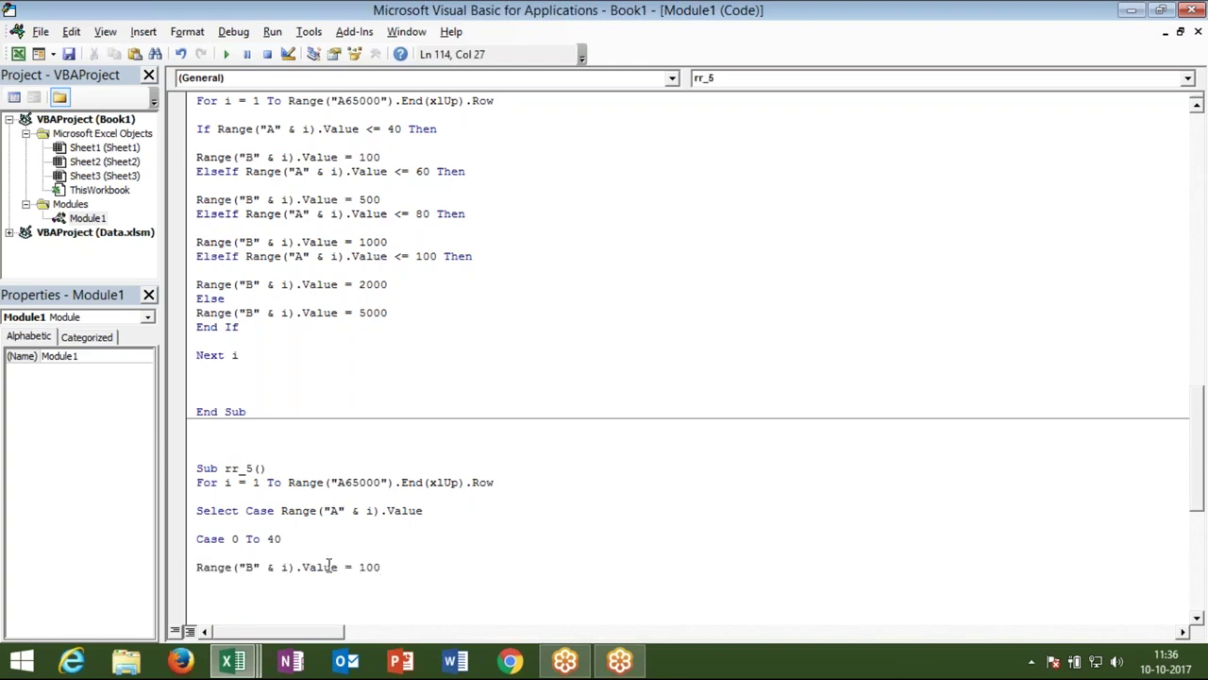
{"action": "key", "text": "Return"}
Step: Add Case 41 To 60 setting column B to 500
{"action": "key", "text": "Return"}
{"action": "type", "text": "case 0"}
{"action": "key", "text": "BackSpace"}
{"action": "key", "text": "BackSpace"}
{"action": "type", "text": "41to 81"}
{"action": "key", "text": "BackSpace"}
{"action": "type", "text": "0"}
{"action": "key", "text": "Return"}
{"action": "type", "text": "Range(\"B\" & i).Value = 100"}
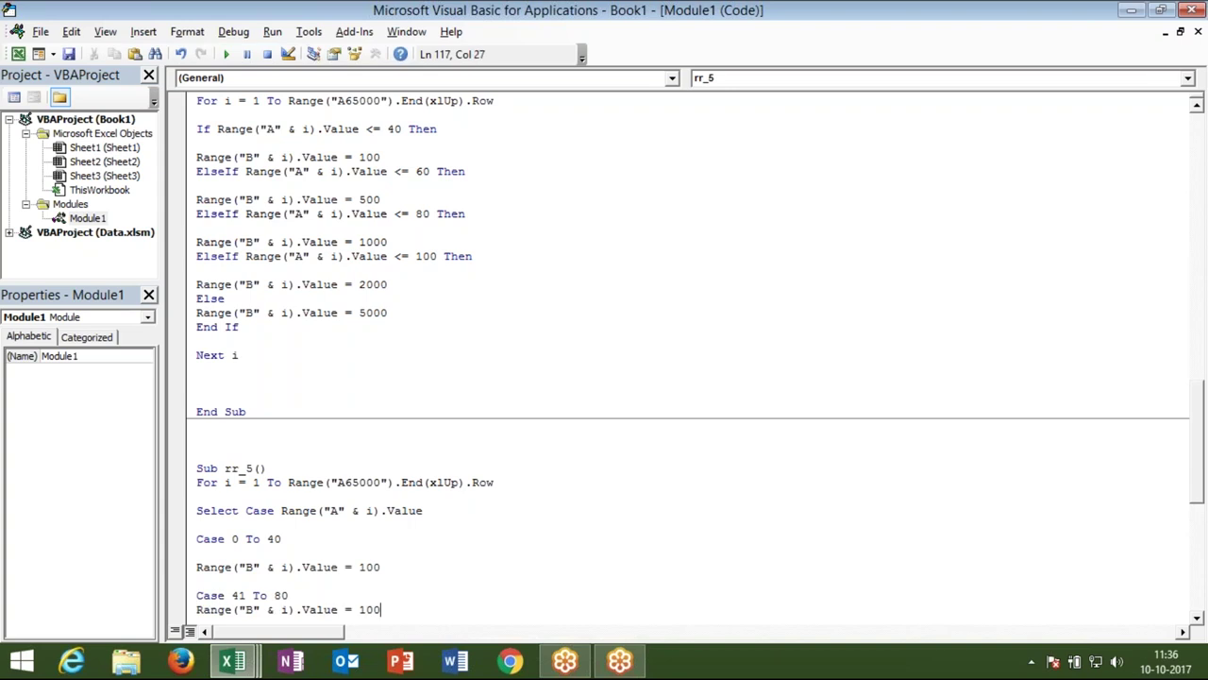
{"action": "left_click", "coordinate": [282, 595]}
{"action": "key", "text": "BackSpace"}
{"action": "type", "text": "6"}
{"action": "left_click", "coordinate": [359, 609]}
{"action": "key", "text": "Delete"}
{"action": "type", "text": "5"}
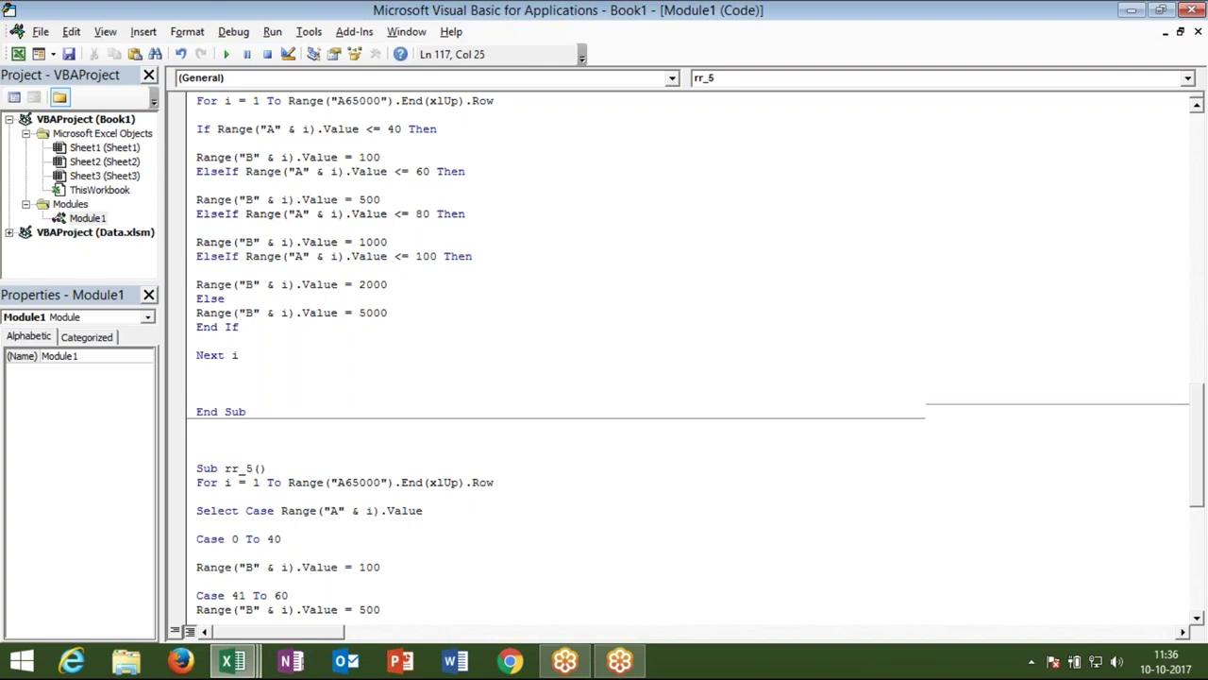
Step: Add Case 61 To 80 setting column B to 1000
{"action": "key", "text": "Down"}
{"action": "key", "text": "Down"}
{"action": "type", "text": "case 61 to "}
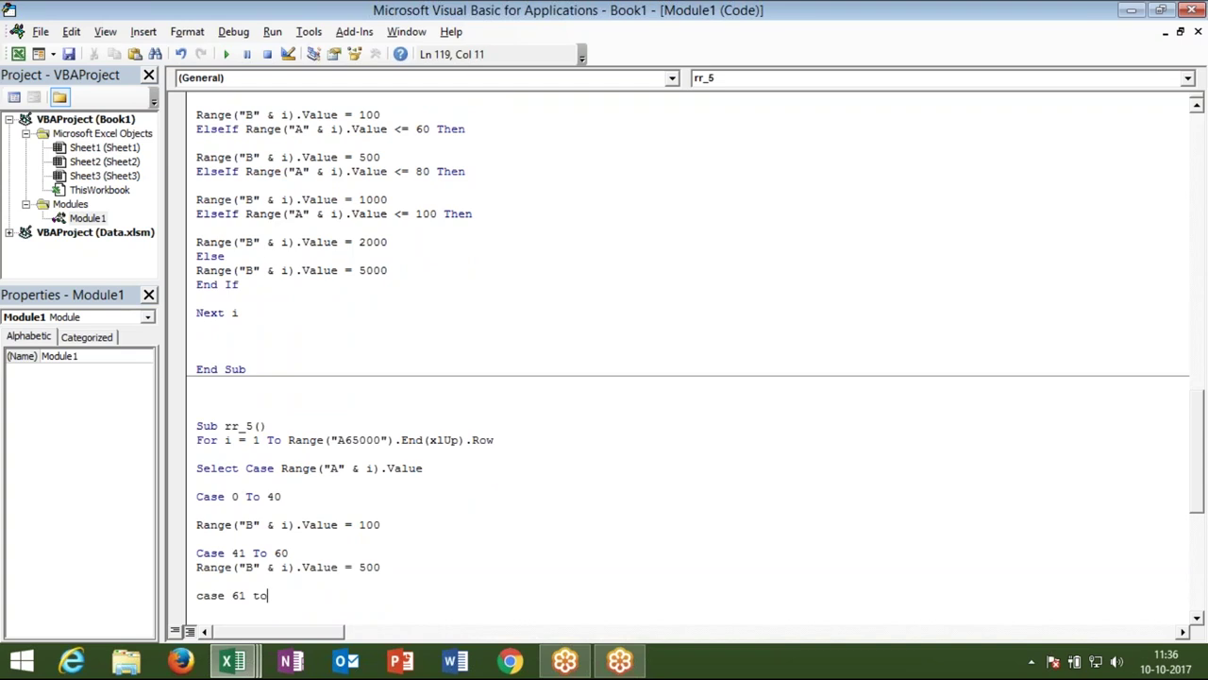
{"action": "type", "text": "80"}
{"action": "key", "text": "Return"}
{"action": "type", "text": "Range(\"B\" & i).Value = 100"}
{"action": "key", "text": "BackSpace"}
{"action": "key", "text": "BackSpace"}
{"action": "key", "text": "BackSpace"}
{"action": "type", "text": "1000"}
{"action": "key", "text": "Return"}
Step: Add Case 81 To 100 setting column B to 2000
{"action": "type", "text": "case "}
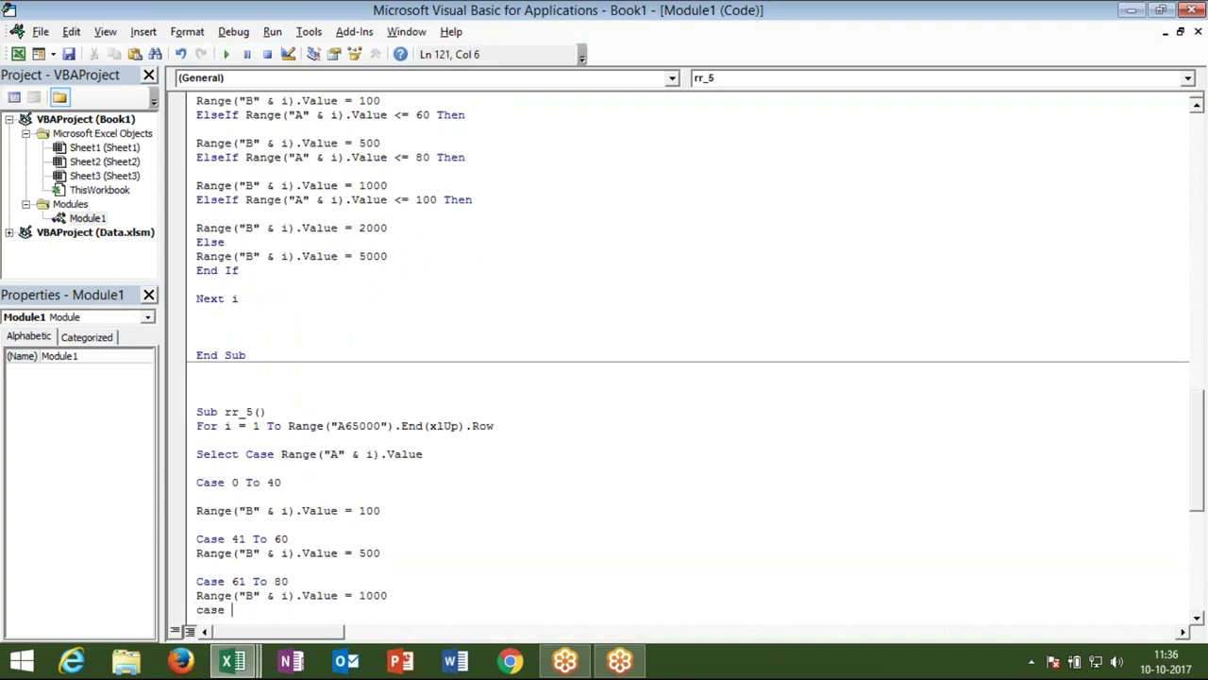
{"action": "type", "text": "81 to 100"}
{"action": "key", "text": "Return"}
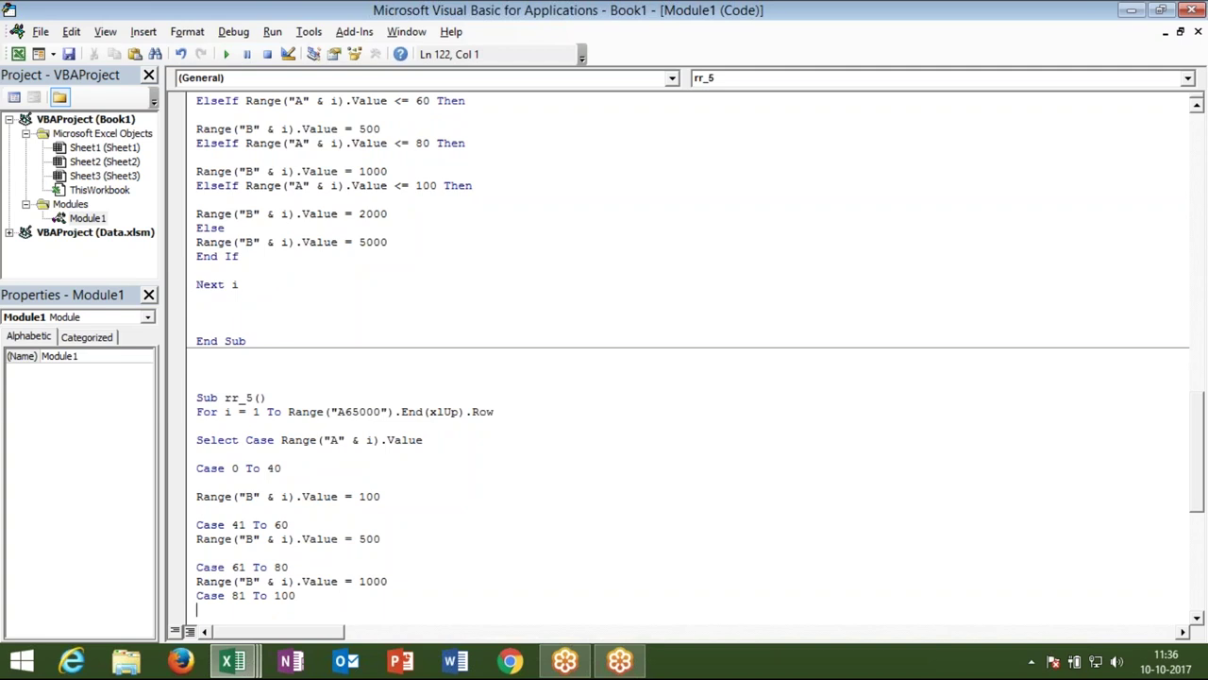
{"action": "type", "text": "Range(\"B\" & i).Value = 100"}
{"action": "key", "text": "BackSpace"}
{"action": "key", "text": "BackSpace"}
{"action": "key", "text": "BackSpace"}
{"action": "type", "text": "2000"}
{"action": "key", "text": "Return"}
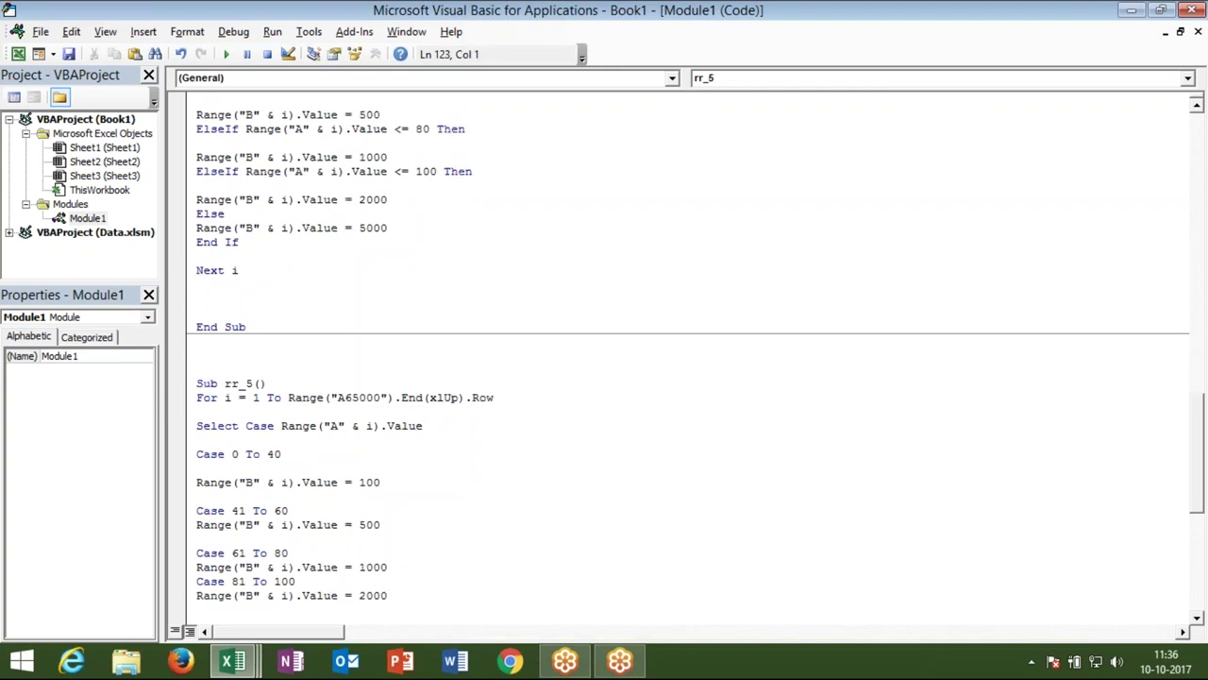
Step: Add an Else branch setting column B to 5000, then End Select
{"action": "type", "text": "esle"}
{"action": "key", "text": "Return"}
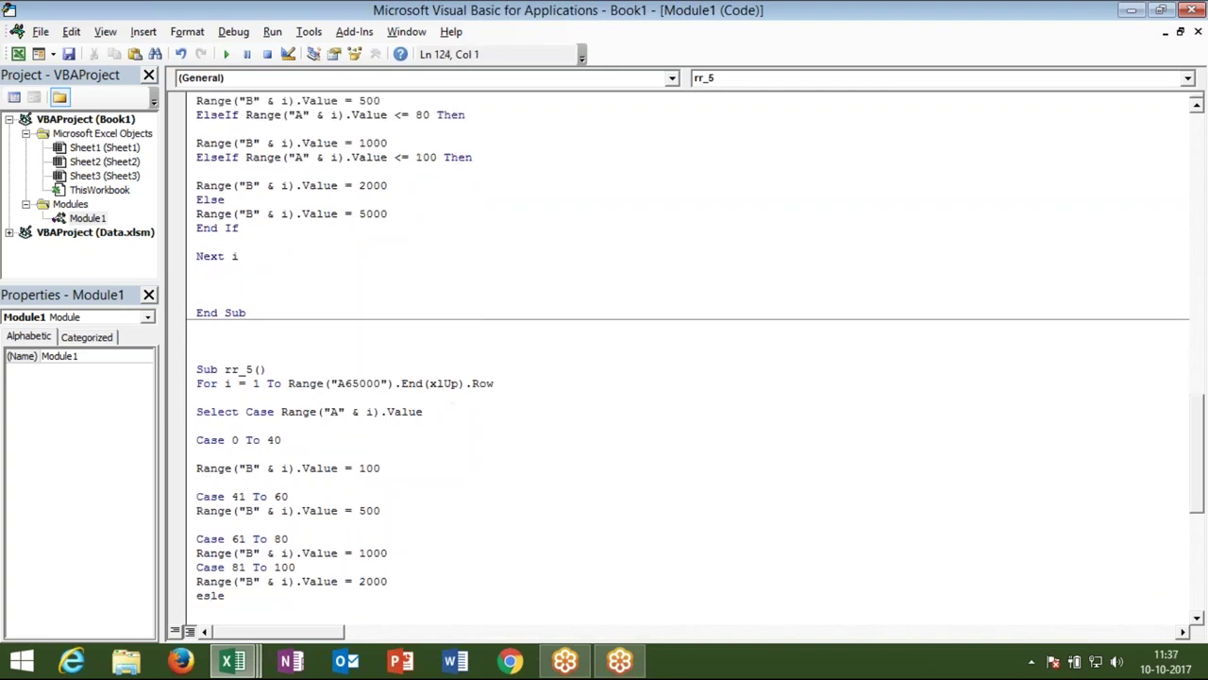
{"action": "key", "text": "BackSpace"}
{"action": "key", "text": "BackSpace"}
{"action": "key", "text": "BackSpace"}
{"action": "key", "text": "BackSpace"}
{"action": "type", "text": "lse"}
{"action": "key", "text": "Return"}
{"action": "type", "text": "Range(\"B\" & i).Value = 100"}
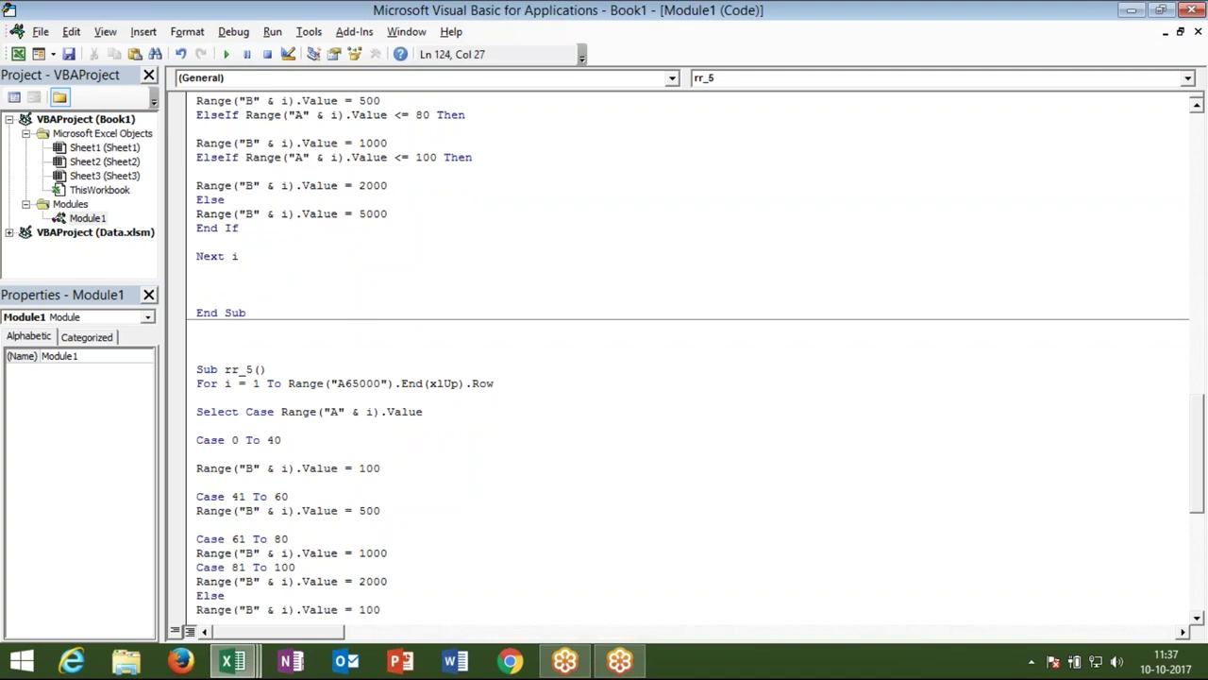
{"action": "key", "text": "BackSpace"}
{"action": "key", "text": "BackSpace"}
{"action": "key", "text": "BackSpace"}
{"action": "type", "text": "5000"}
{"action": "key", "text": "Return"}
{"action": "key", "text": "Return"}
{"action": "type", "text": "end select"}
{"action": "key", "text": "Return"}
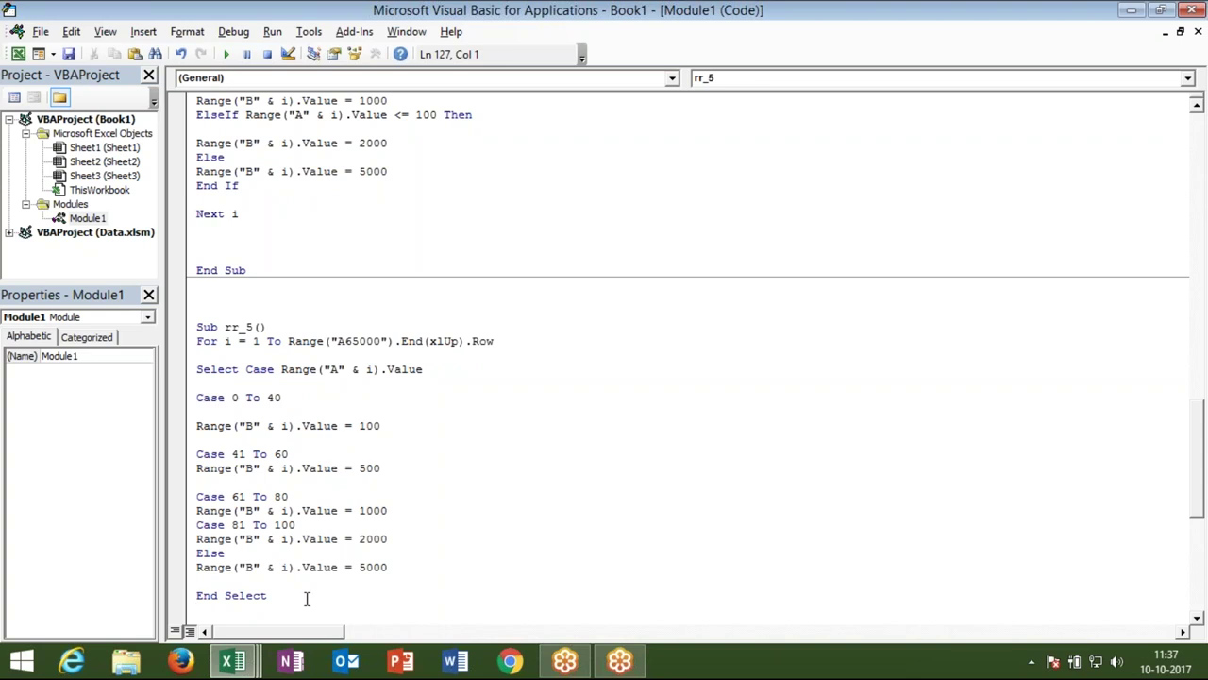
Step: Insert a Case 60, 40, 50, 20, 21 line just above End Select
{"action": "left_click", "coordinate": [264, 581]}
{"action": "type", "text": "case "}
{"action": "type", "text": ">60"}
{"action": "key", "text": "Down"}
{"action": "left_click", "coordinate": [282, 583]}
{"action": "key", "text": "BackSpace"}
{"action": "key", "text": "BackSpace"}
{"action": "key", "text": "BackSpace"}
{"action": "key", "text": "BackSpace"}
{"action": "key", "text": "BackSpace"}
{"action": "key", "text": "BackSpace"}
{"action": "key", "text": "BackSpace"}
{"action": "type", "text": "60, 40, 50, 20, 21"}
{"action": "key", "text": "Down"}
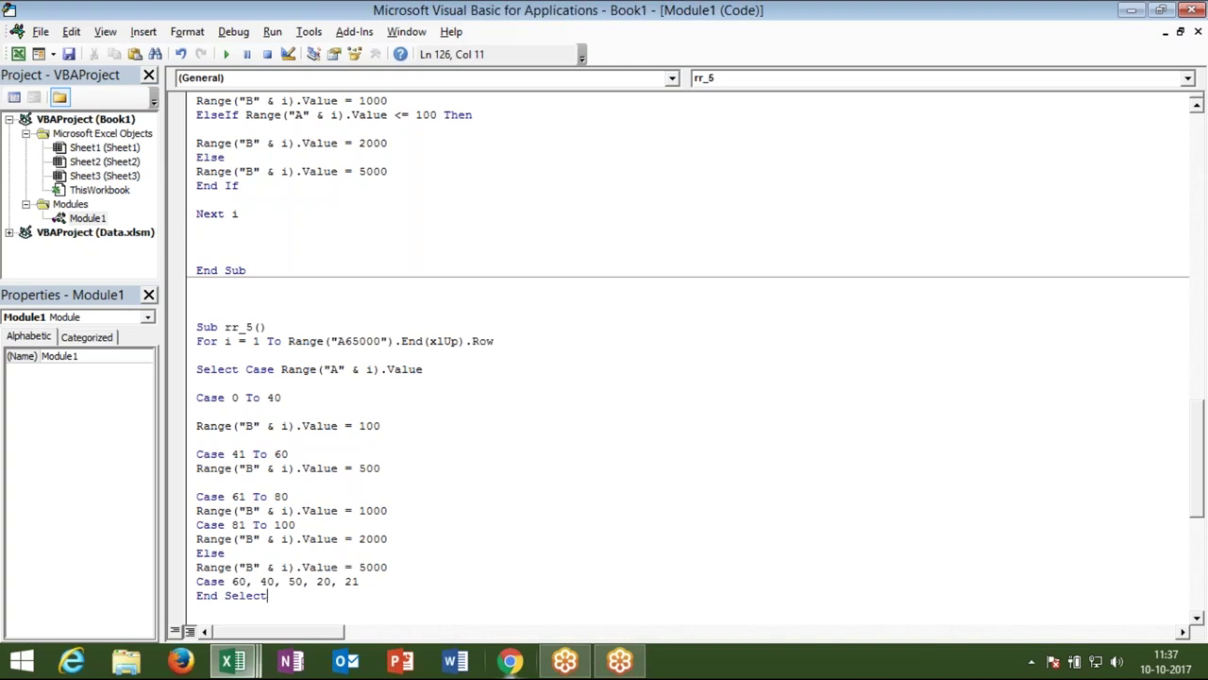
Step: Look back over the Case 81 To 100 line, then return to Excel with Alt+F11
{"action": "left_click", "coordinate": [433, 521]}
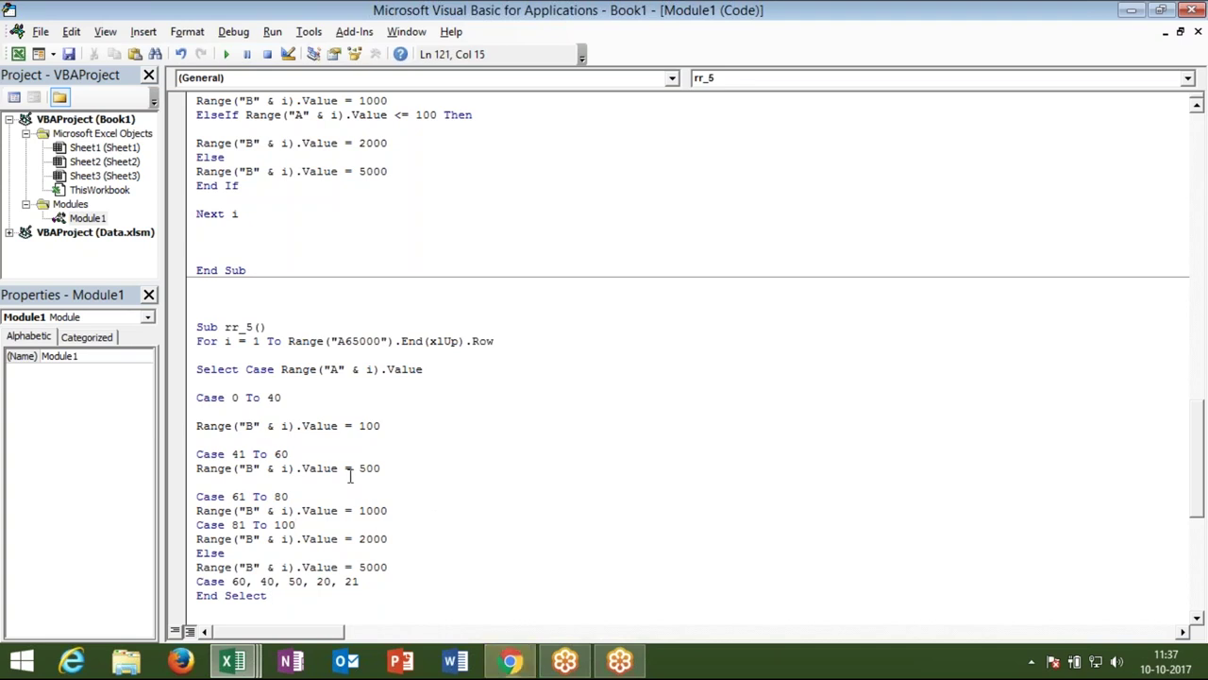
{"action": "key", "text": "Up"}
{"action": "key", "text": "Up"}
{"action": "key", "text": "Up"}
{"action": "key", "text": "Up"}
{"action": "key", "text": "Up"}
{"action": "key", "text": "Up"}
{"action": "key", "text": "Up"}
{"action": "key", "text": "Up"}
{"action": "key", "text": "Up"}
{"action": "key", "text": "Up"}
{"action": "key", "text": "Up"}
{"action": "key", "text": "Up"}
{"action": "key", "text": "Up"}
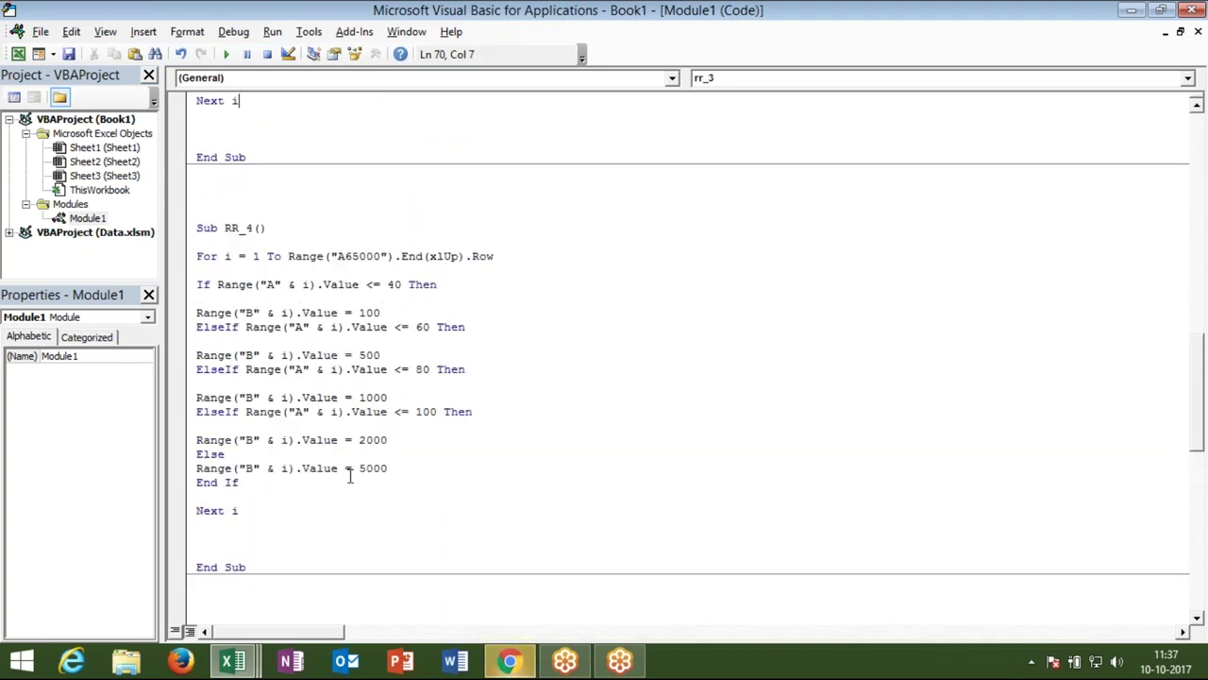
{"action": "key", "text": "alt+F11"}
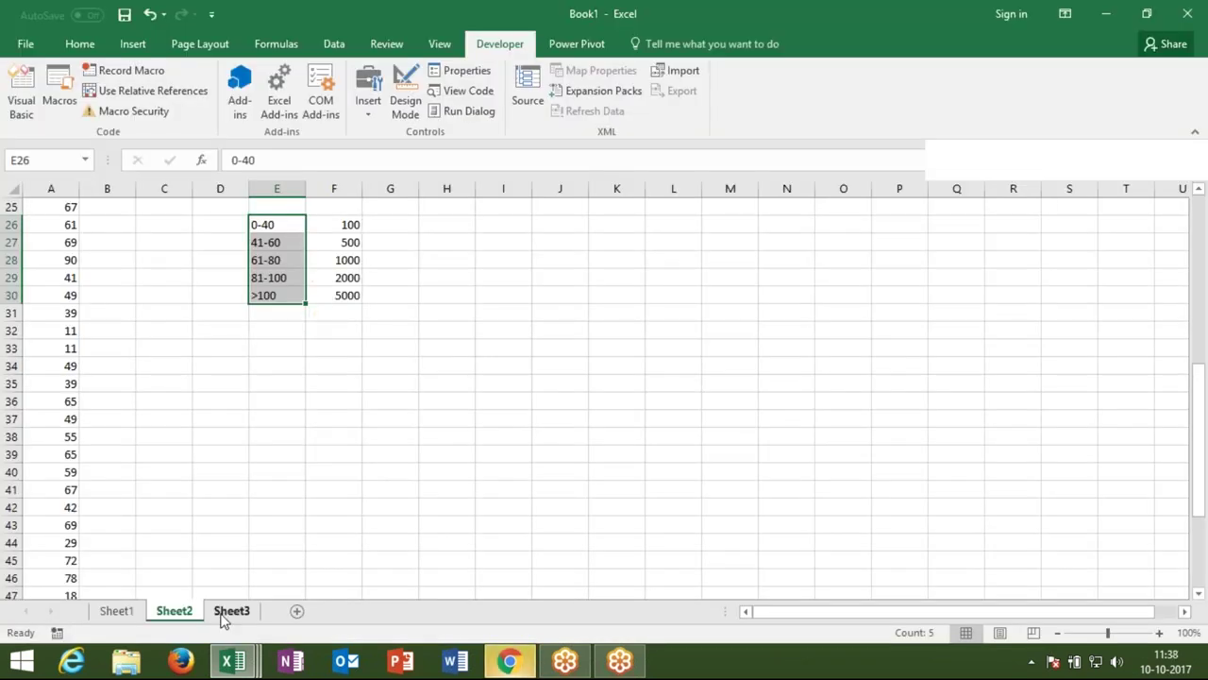
Step: On Sheet3, enter For in F4 and Do in F7
{"action": "left_click", "coordinate": [226, 611]}
{"action": "left_click", "coordinate": [308, 260]}
{"action": "type", "text": "F"}
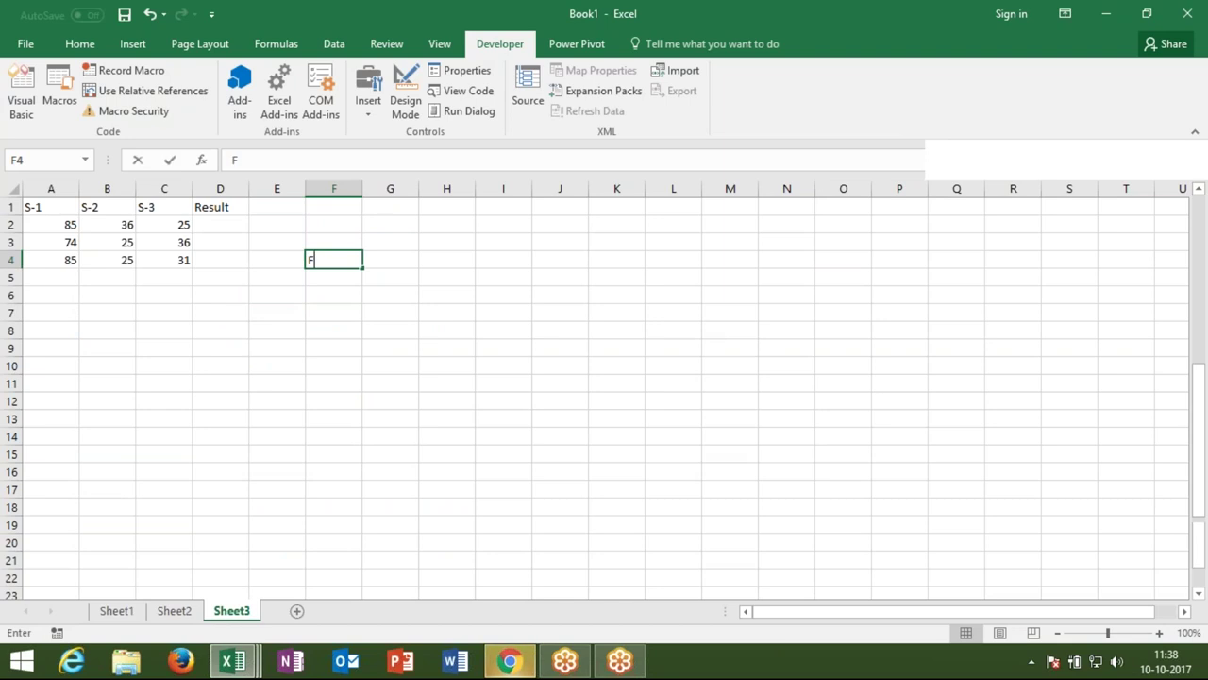
{"action": "type", "text": "or"}
{"action": "left_click", "coordinate": [334, 295]}
{"action": "left_click", "coordinate": [333, 312]}
{"action": "type", "text": "Do"}
{"action": "left_click", "coordinate": [333, 294]}
Step: Enter I and Each in G5:G6, and While and until in G8:G9
{"action": "left_click", "coordinate": [334, 277]}
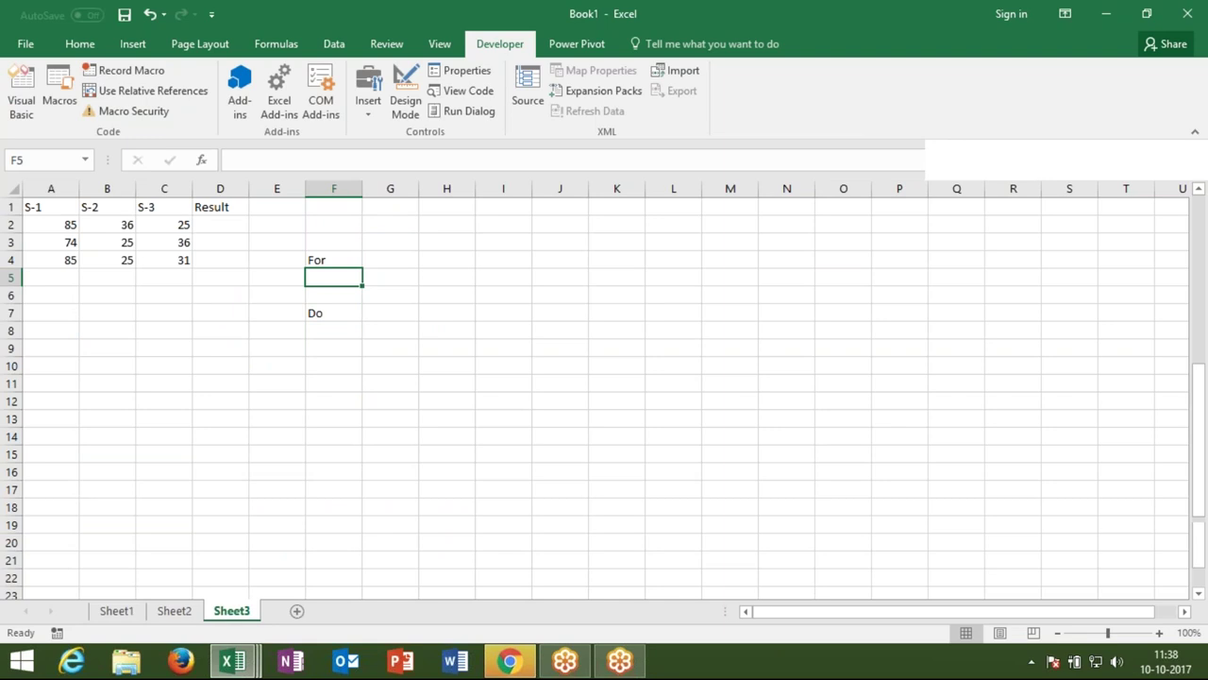
{"action": "left_click", "coordinate": [390, 276]}
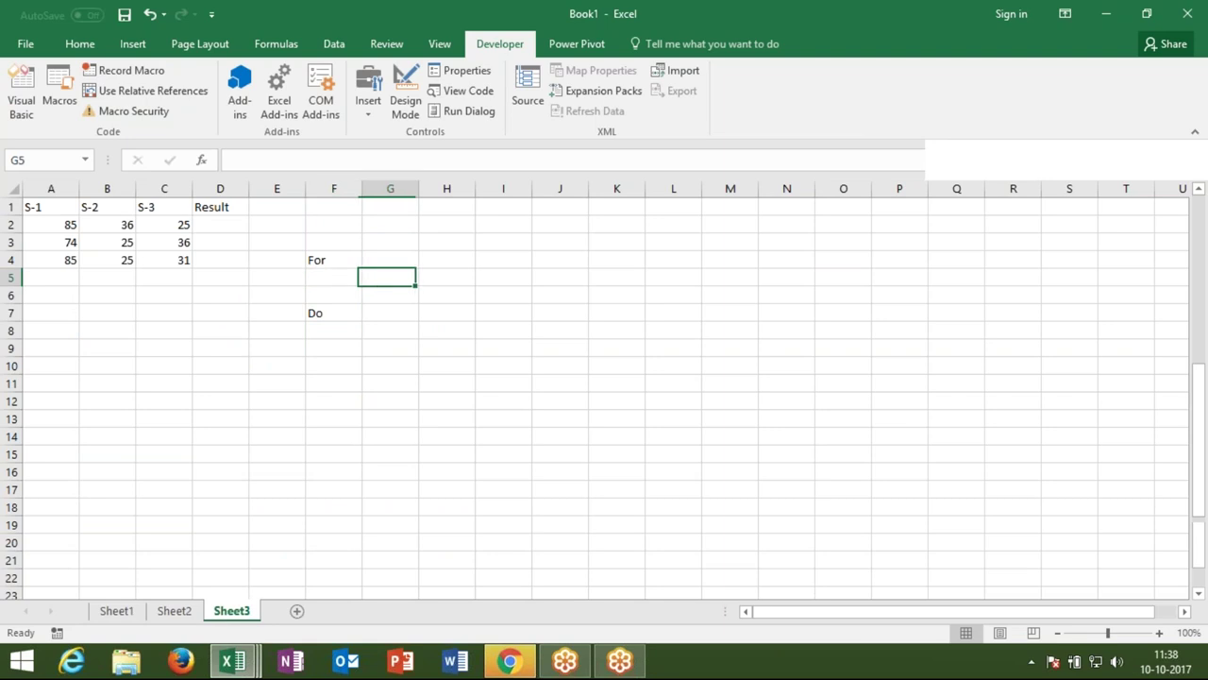
{"action": "type", "text": "I"}
{"action": "key", "text": "Return"}
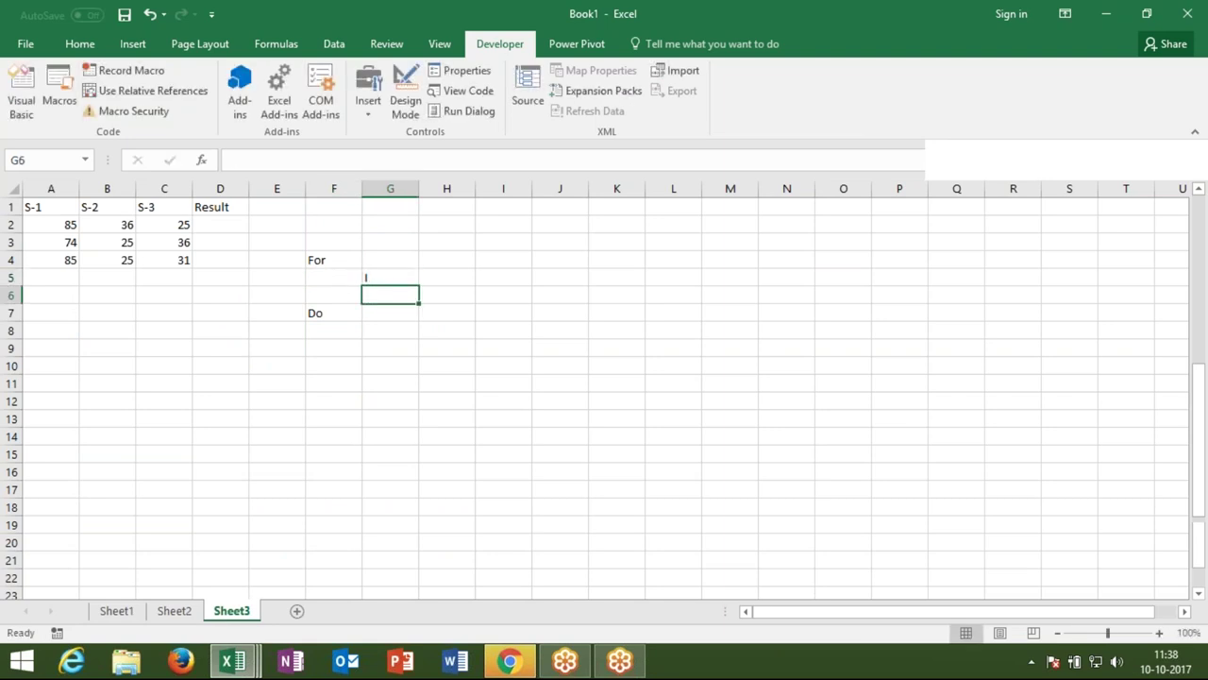
{"action": "type", "text": "Each"}
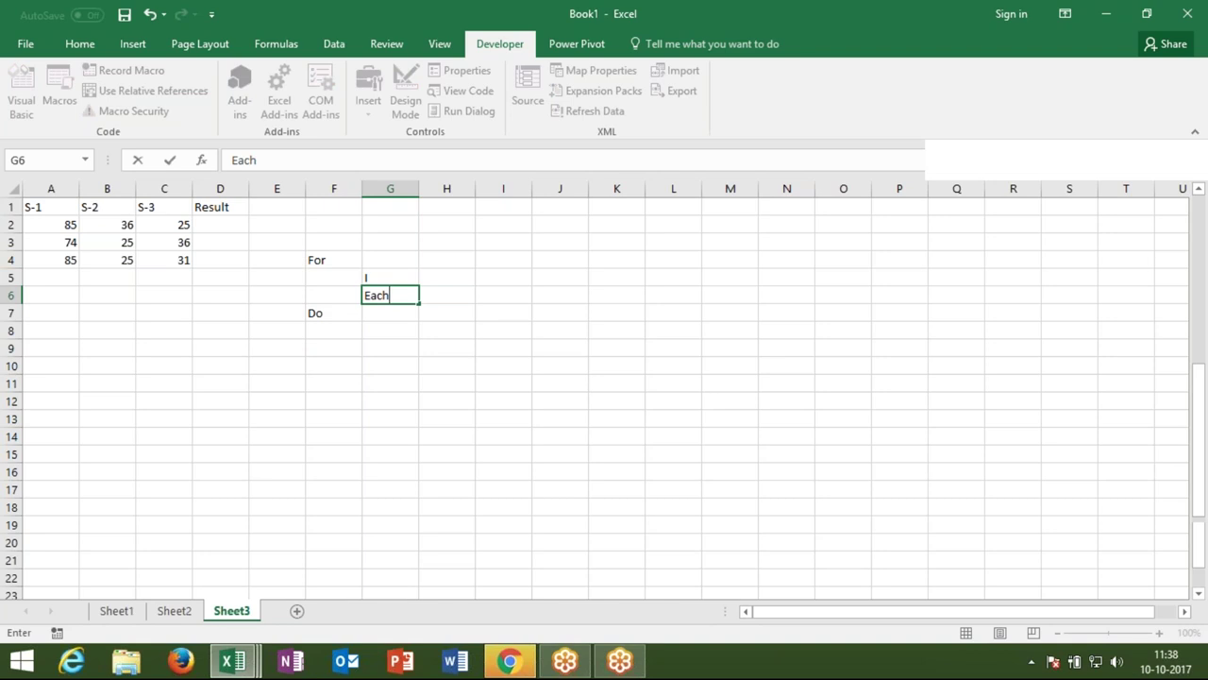
{"action": "key", "text": "Return"}
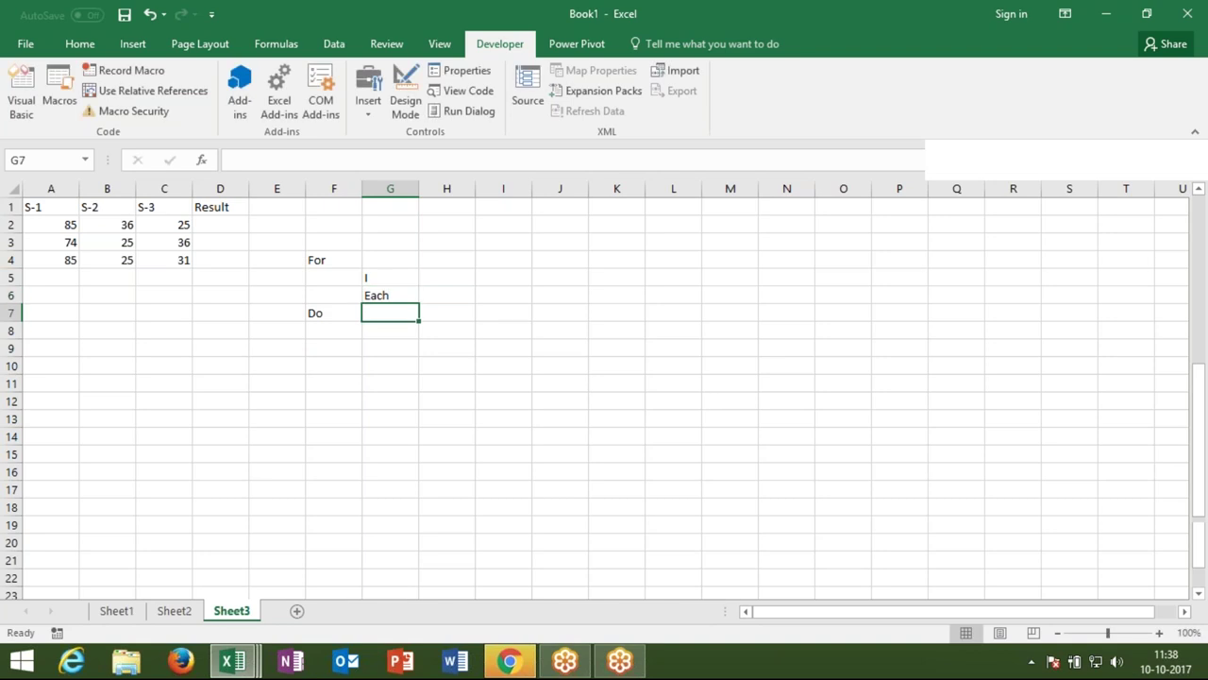
{"action": "left_click", "coordinate": [390, 329]}
{"action": "type", "text": "While"}
{"action": "key", "text": "Return"}
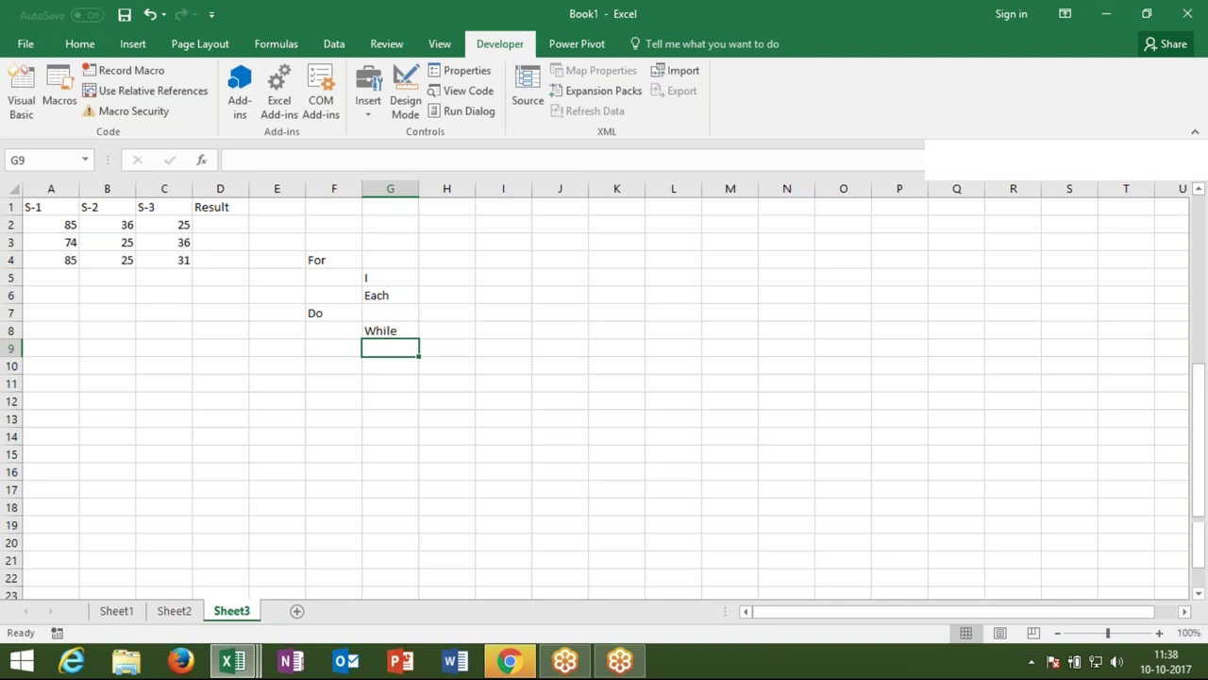
{"action": "type", "text": "until"}
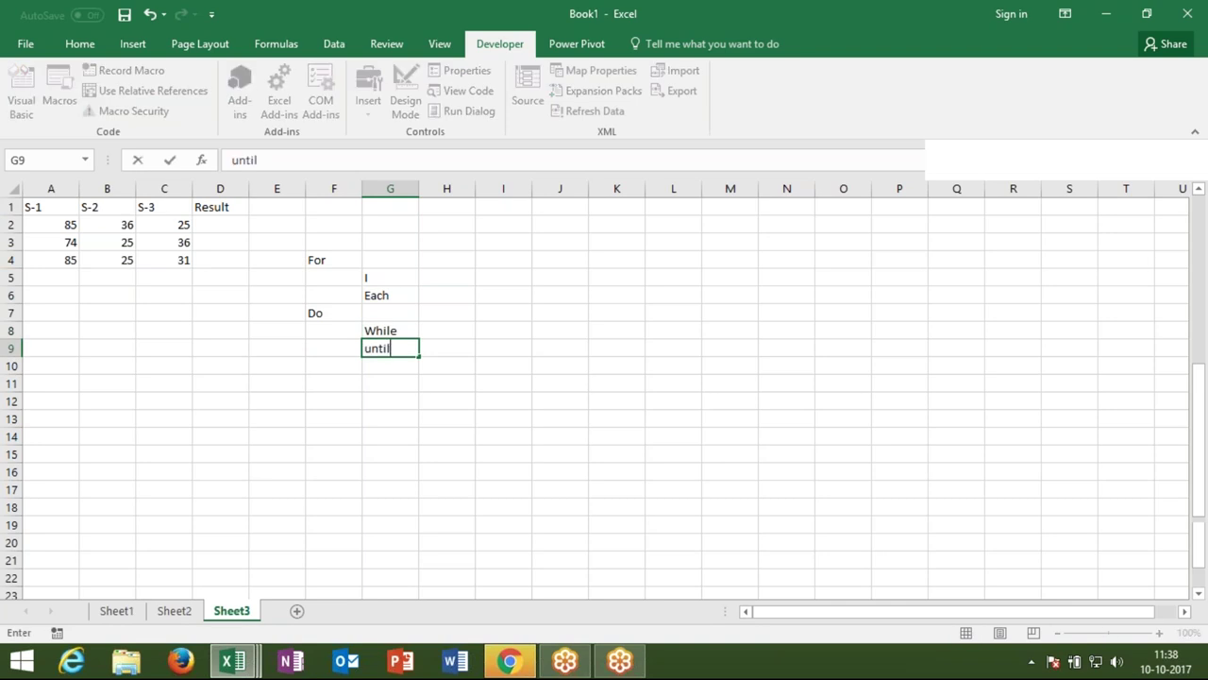
{"action": "left_click", "coordinate": [357, 344]}
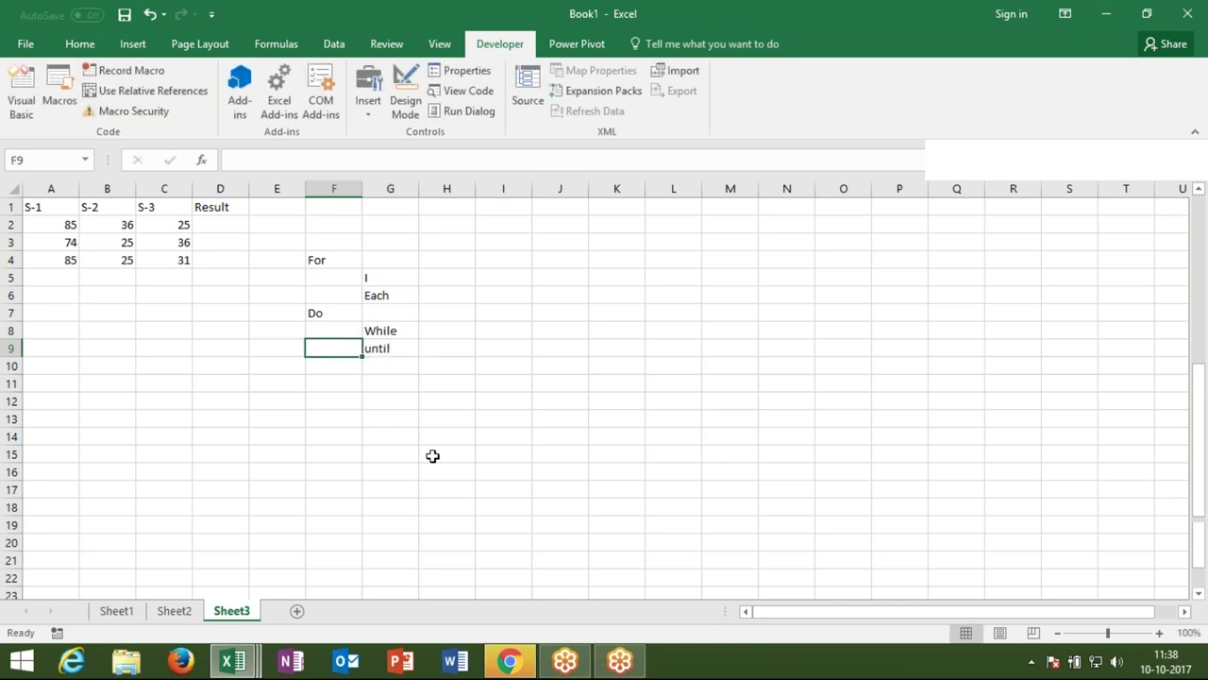
Step: Open youtube.com/dashboard in Chrome and show the video list's advanced search options
{"action": "left_click", "coordinate": [504, 665]}
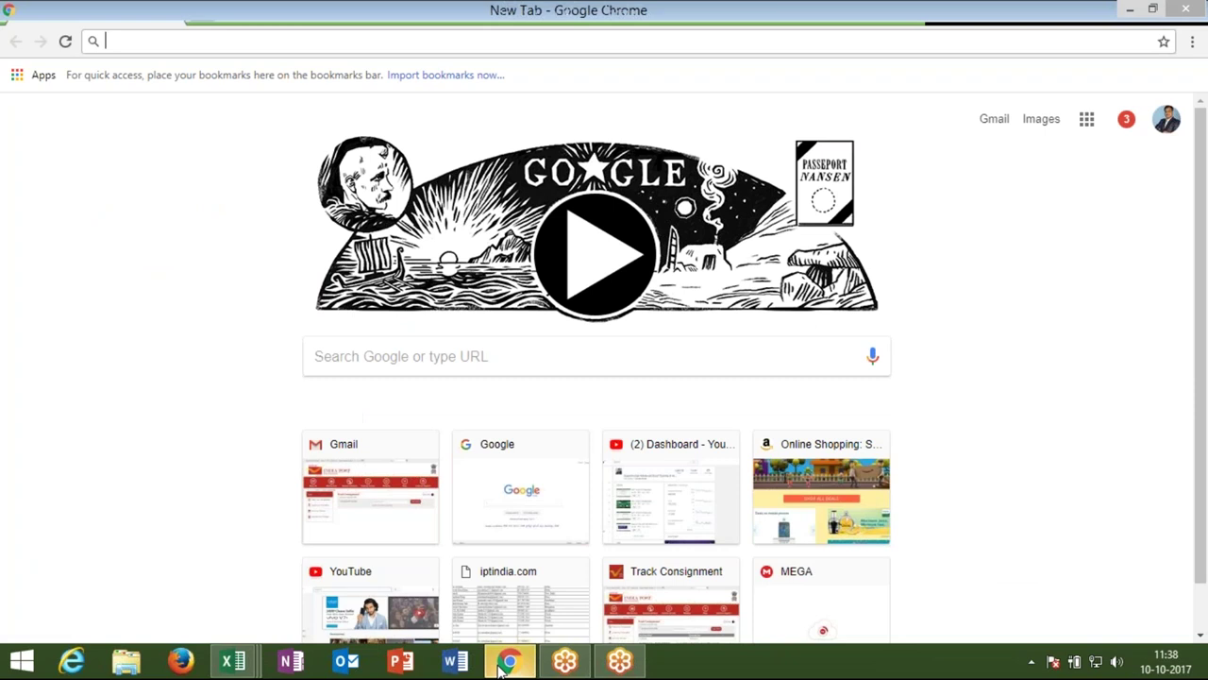
{"action": "type", "text": "yo"}
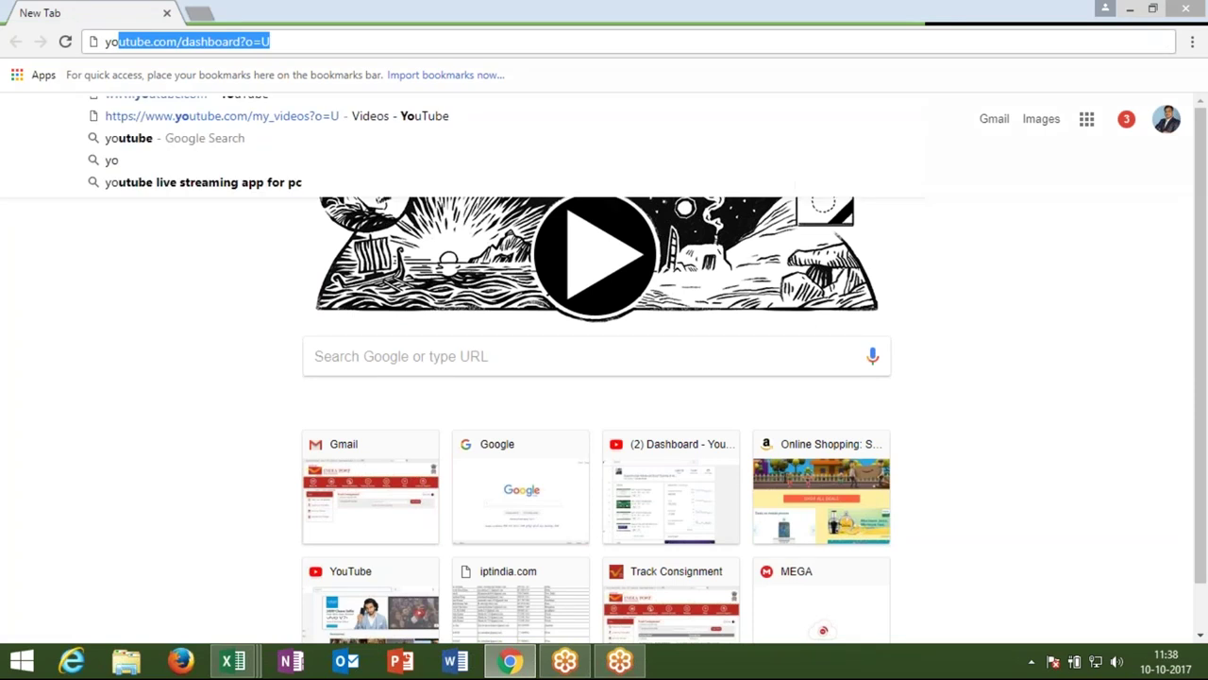
{"action": "key", "text": "Return"}
{"action": "key", "text": "BackSpace"}
{"action": "key", "text": "BackSpace"}
{"action": "key", "text": "BackSpace"}
{"action": "key", "text": "BackSpace"}
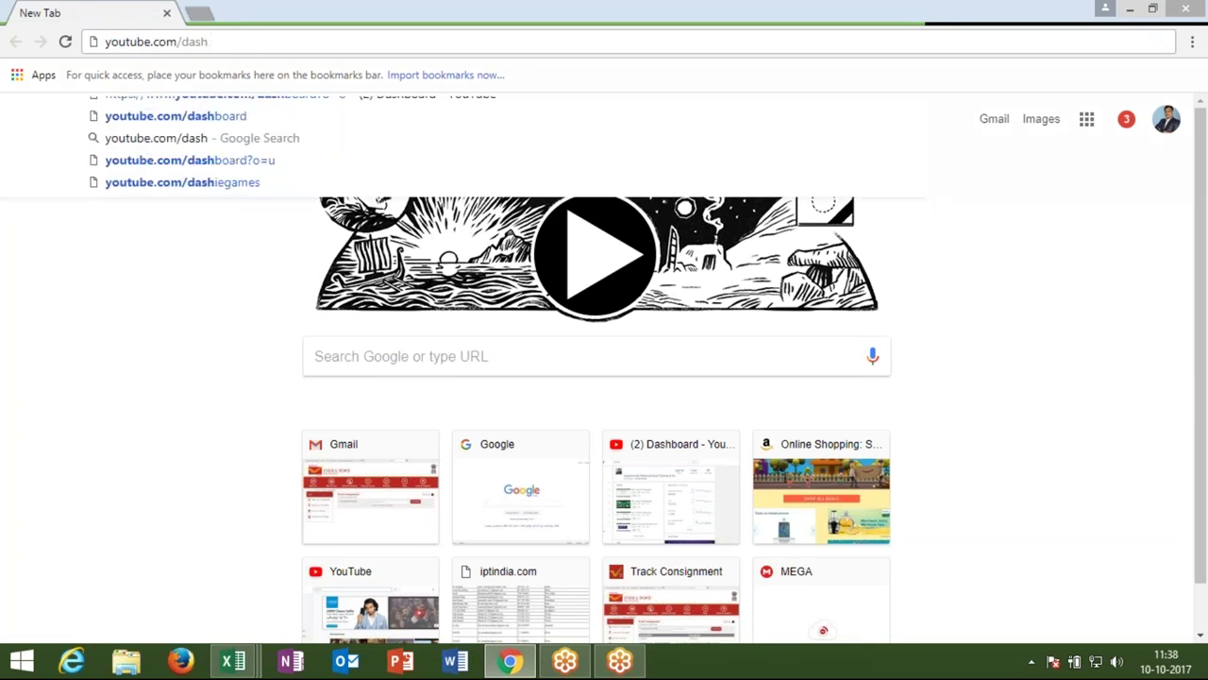
{"action": "left_click", "coordinate": [401, 94]}
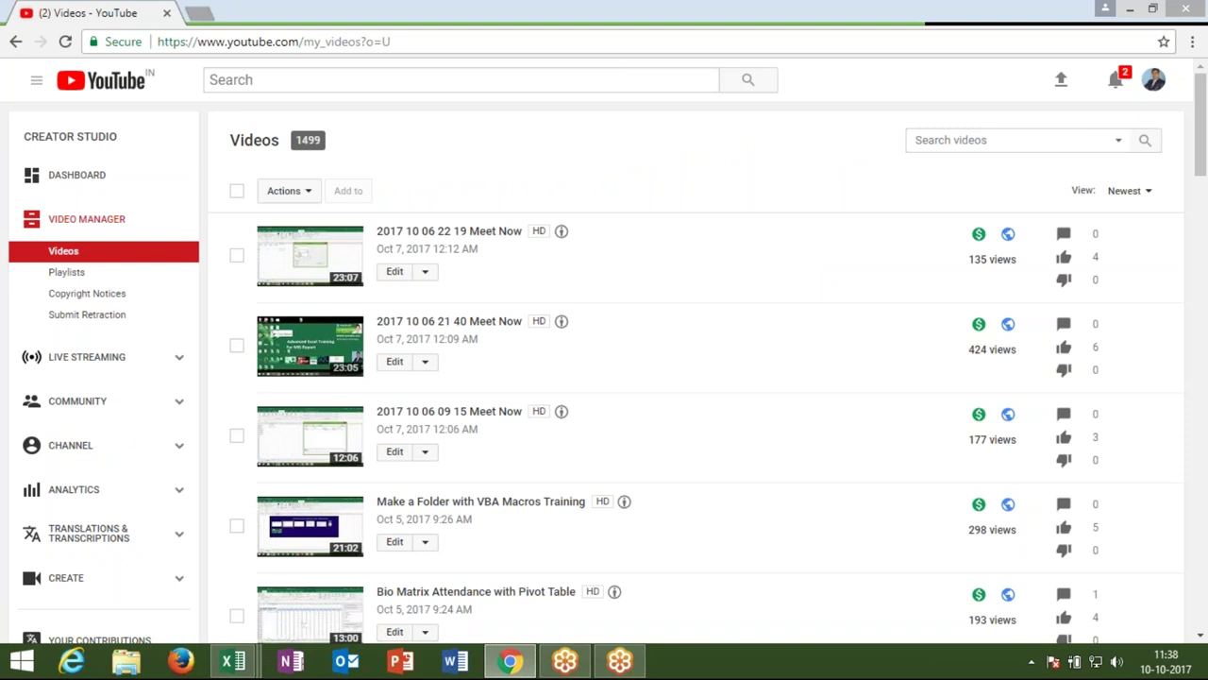
{"action": "key", "text": "alt+Tab"}
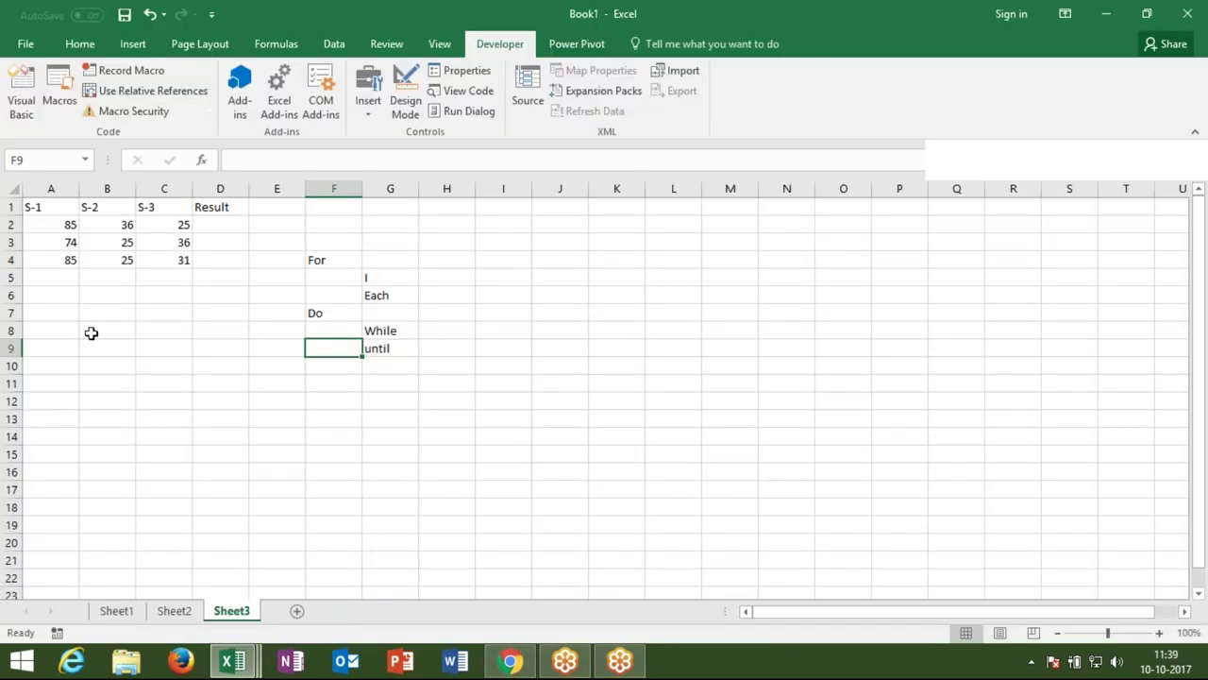
{"action": "left_click", "coordinate": [510, 660]}
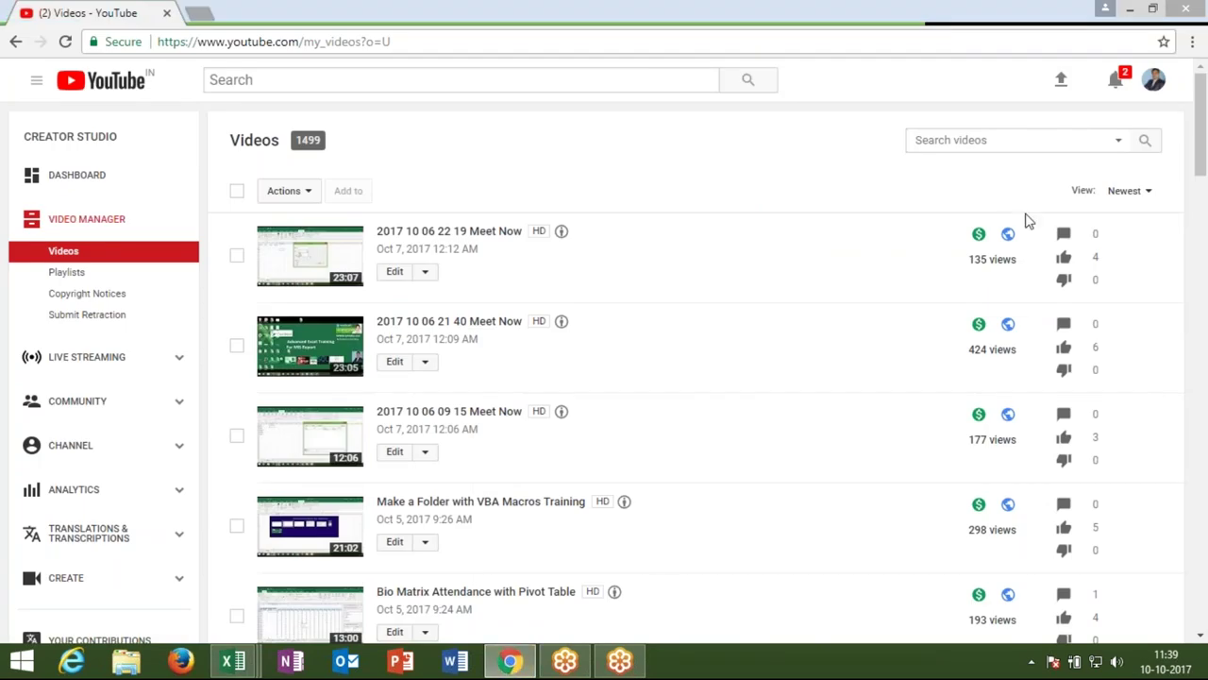
{"action": "left_click", "coordinate": [1118, 142]}
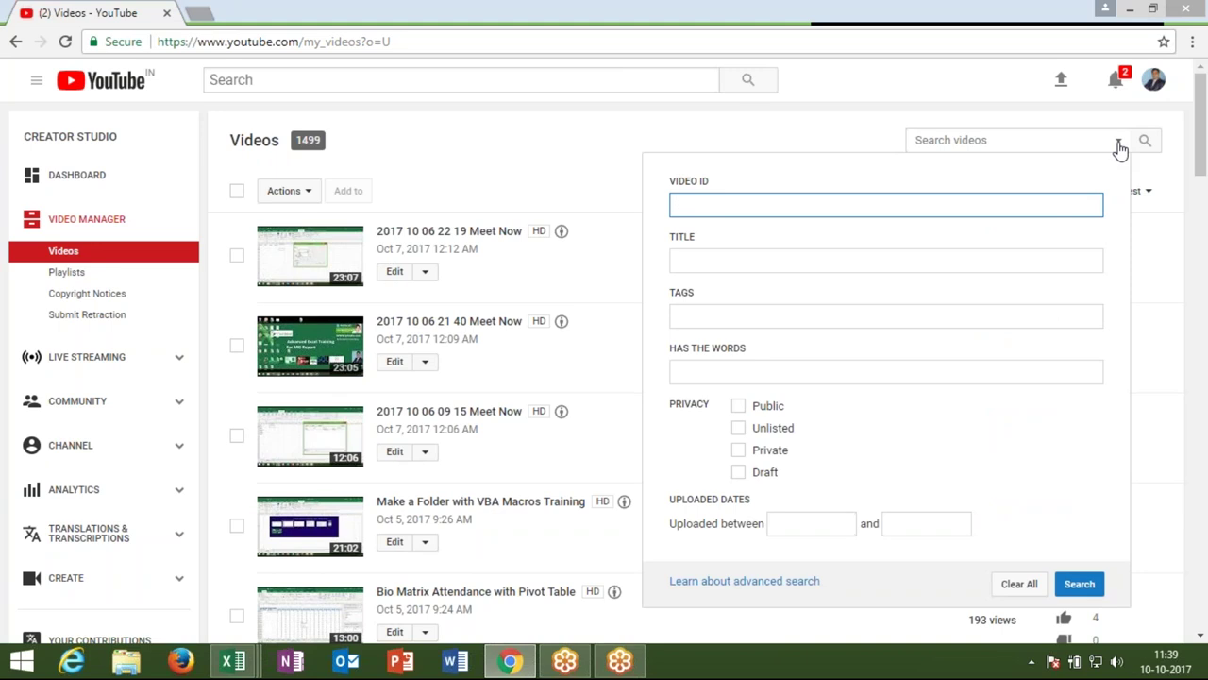
Step: Search video titles for 'loop' in the advanced search Title field
{"action": "left_click", "coordinate": [1039, 253]}
{"action": "type", "text": "for"}
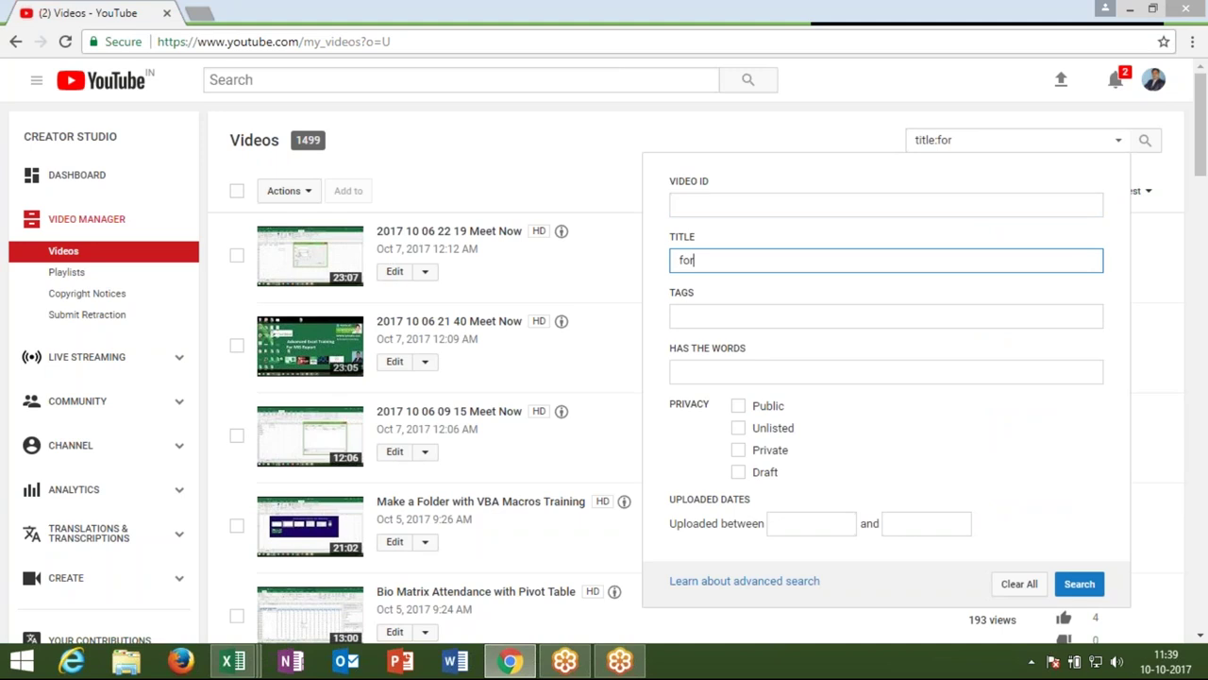
{"action": "type", "text": "loo"}
{"action": "key", "text": "BackSpace"}
{"action": "key", "text": "BackSpace"}
{"action": "key", "text": "BackSpace"}
{"action": "key", "text": "BackSpace"}
{"action": "key", "text": "BackSpace"}
{"action": "type", "text": "loop"}
{"action": "key", "text": "Return"}
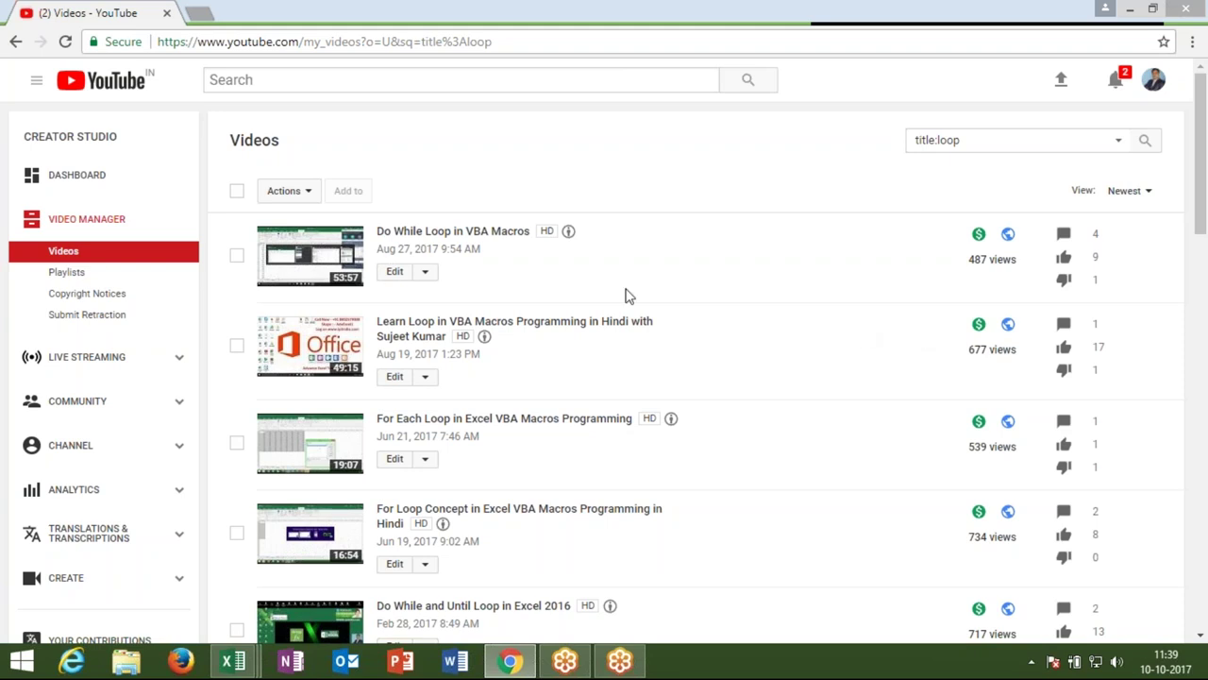
{"action": "right_click", "coordinate": [298, 377]}
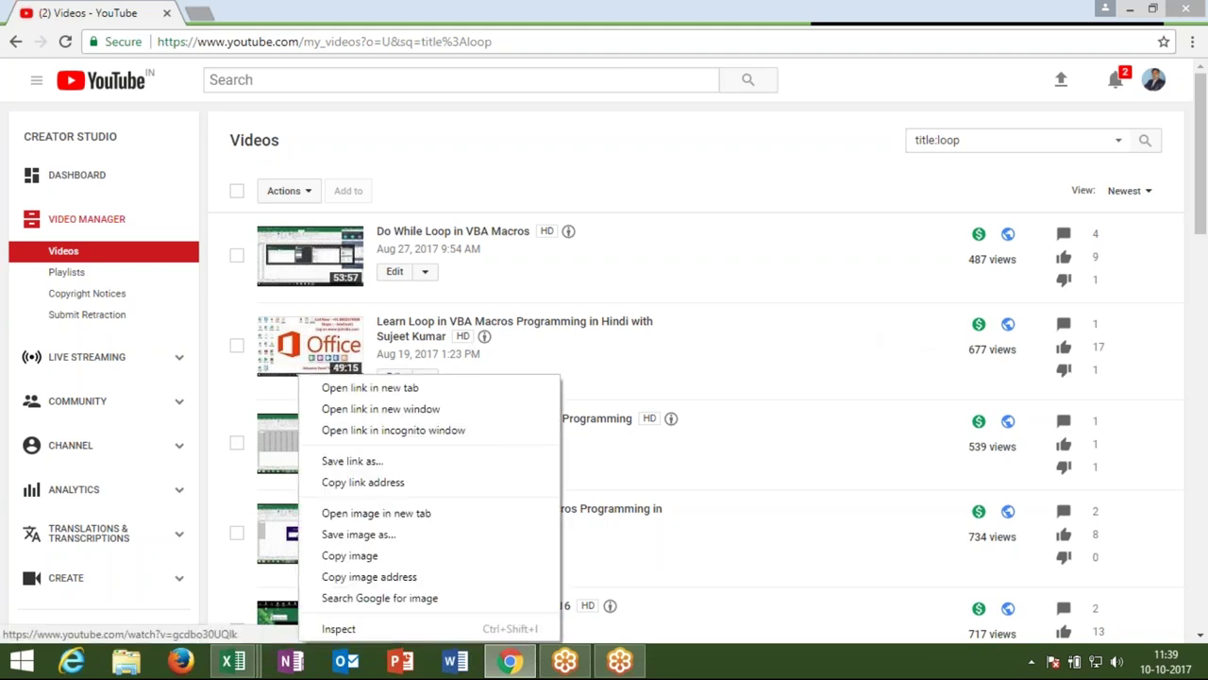
Step: Copy the Learn Loop and Do While Loop video links into cells H3 and H4
{"action": "left_click", "coordinate": [359, 483]}
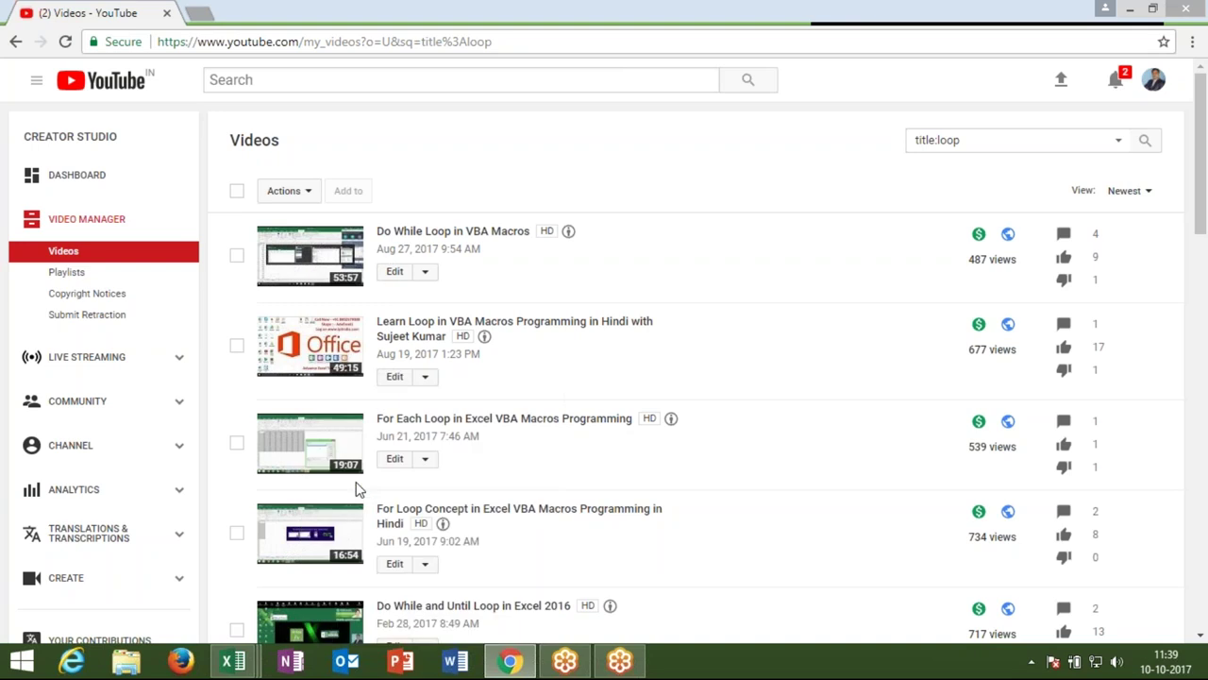
{"action": "key", "text": "alt+Tab"}
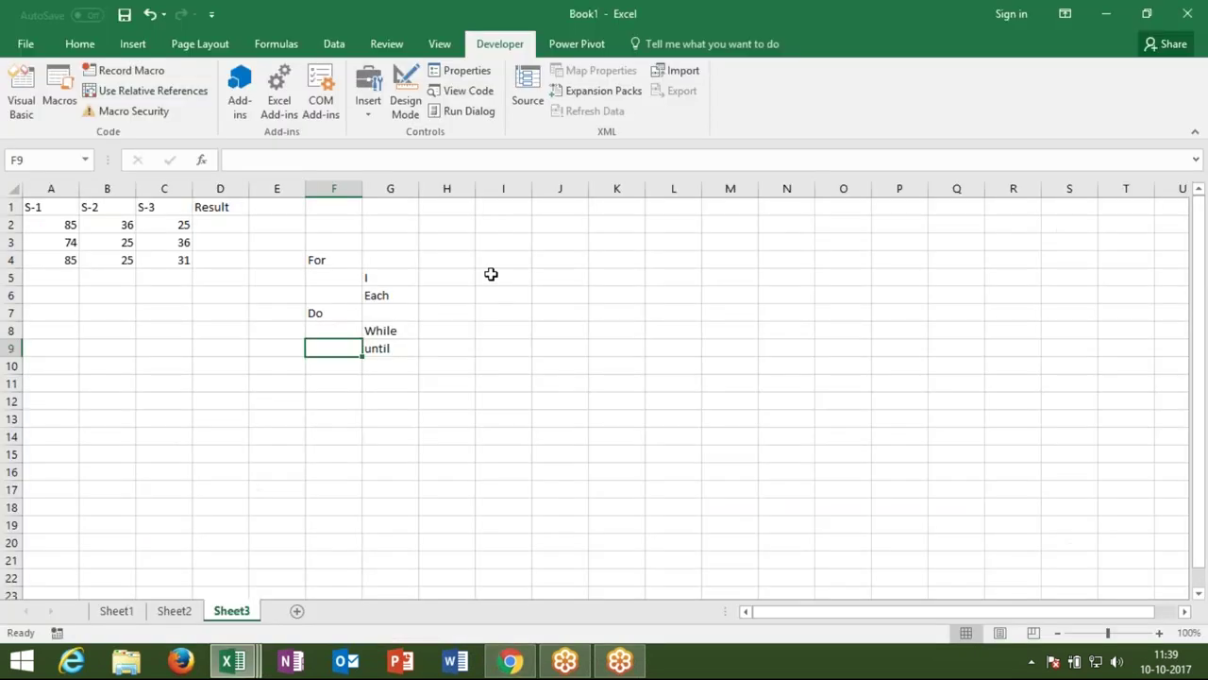
{"action": "left_click", "coordinate": [464, 244]}
{"action": "type", "text": "https://www.youtube.com/watch?v=gcdbo30UQlk"}
{"action": "key", "text": "alt+Tab"}
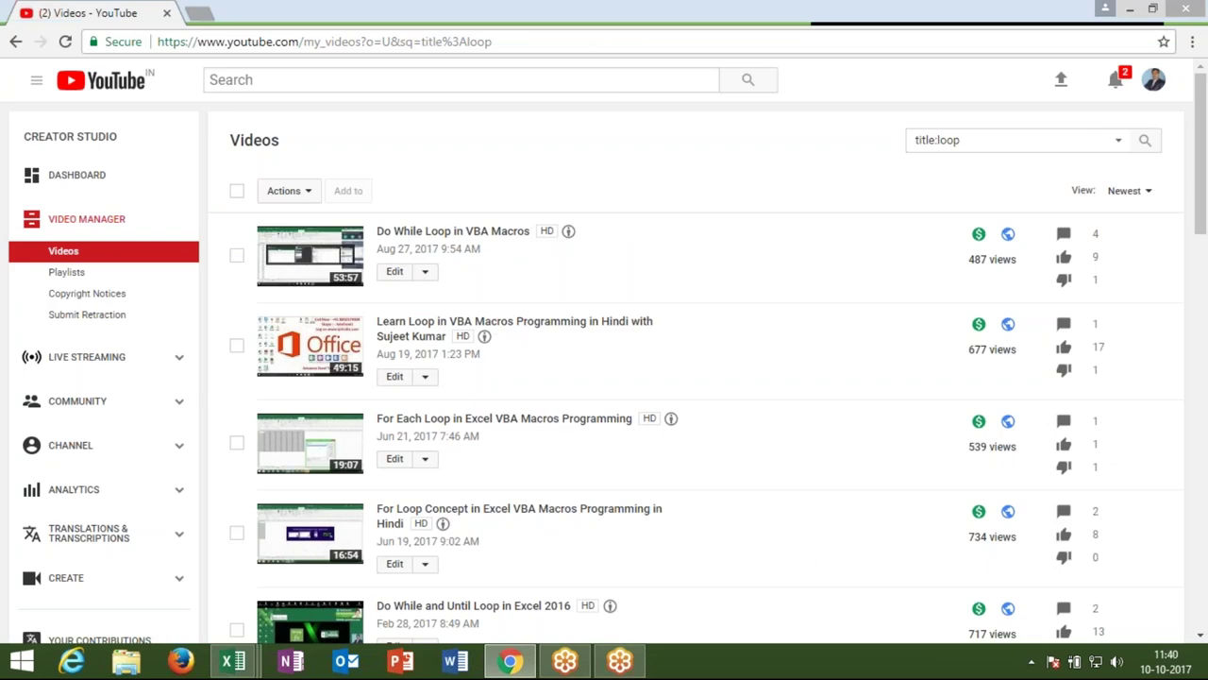
{"action": "right_click", "coordinate": [317, 239]}
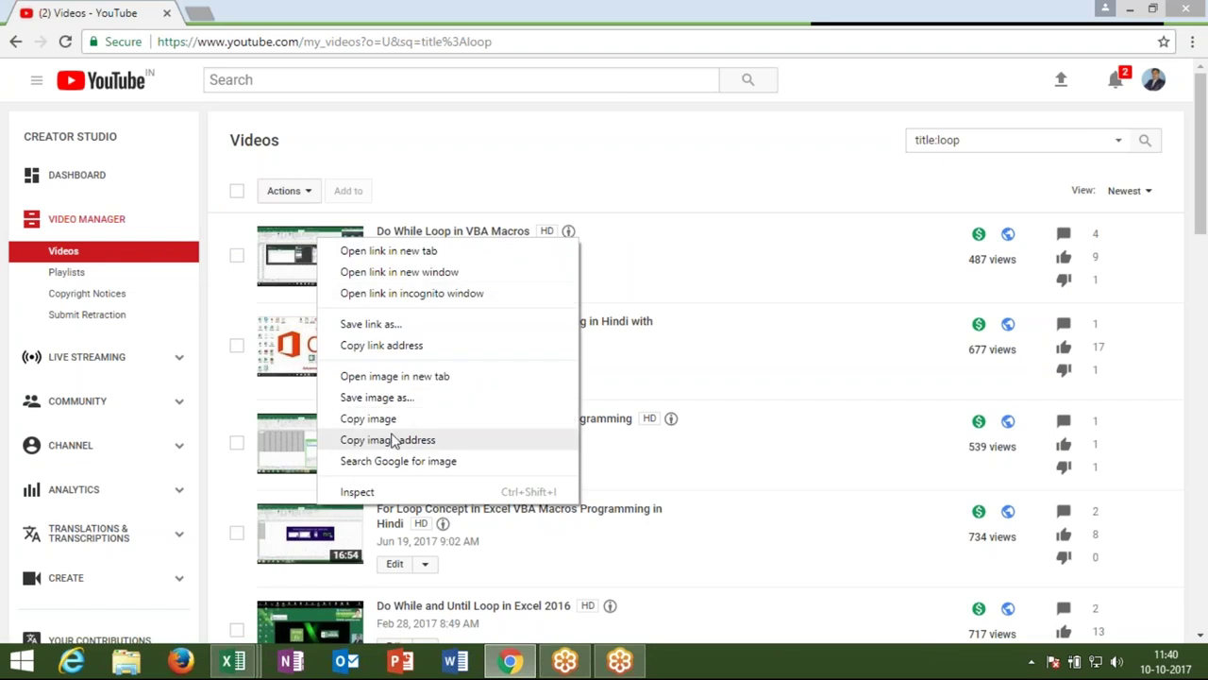
{"action": "left_click", "coordinate": [397, 347]}
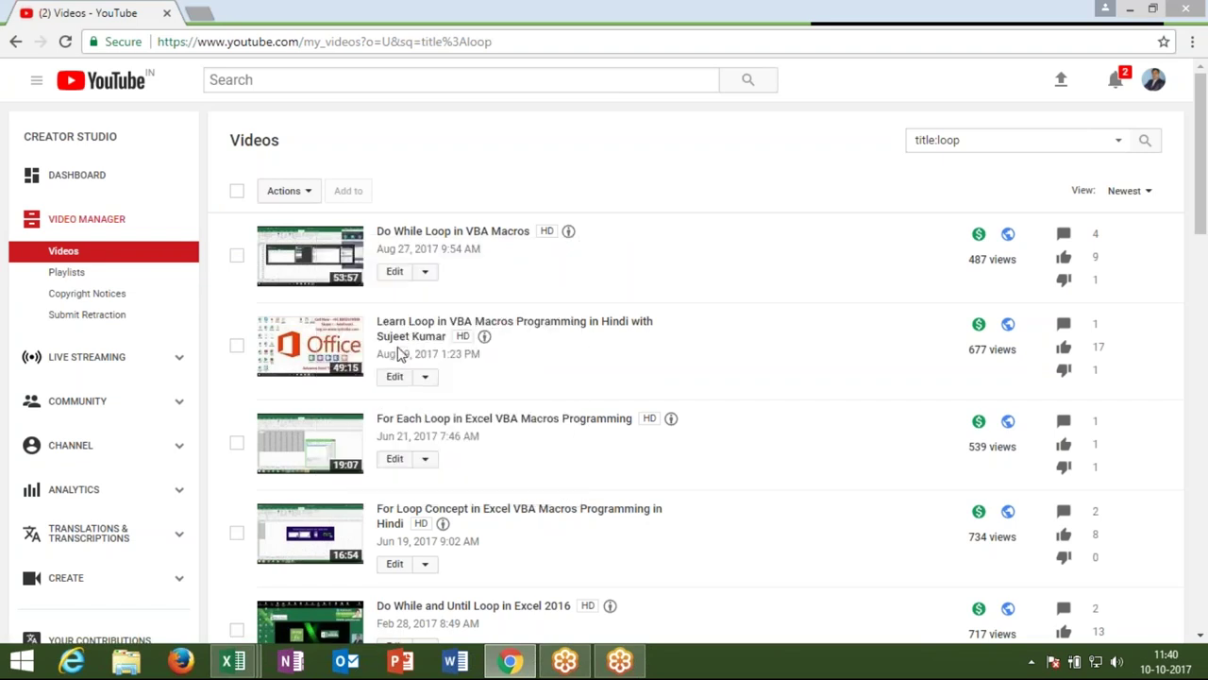
{"action": "key", "text": "alt+Tab"}
{"action": "type", "text": "https://www.youtube.com/watch?v=sgNLIzewIm8"}
{"action": "key", "text": "alt+Tab"}
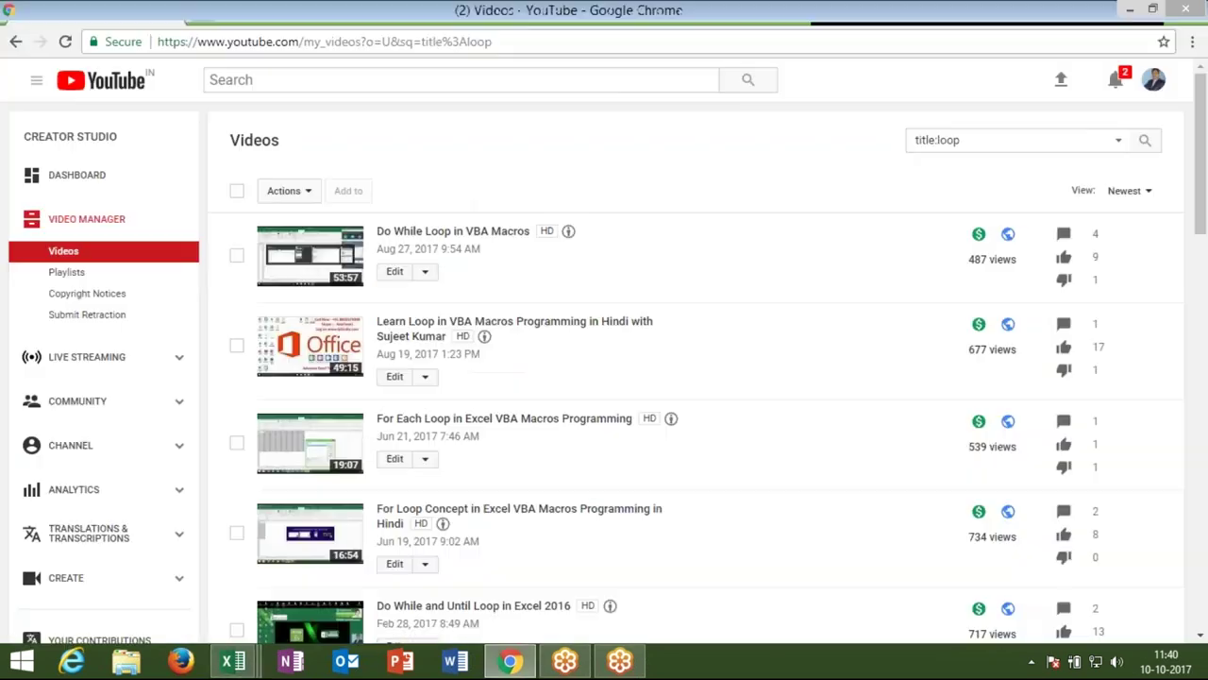
Step: Copy the For Loop Concept video link into cell H5
{"action": "left_click_drag", "start_coordinate": [1201, 220], "coordinate": [1201, 291]}
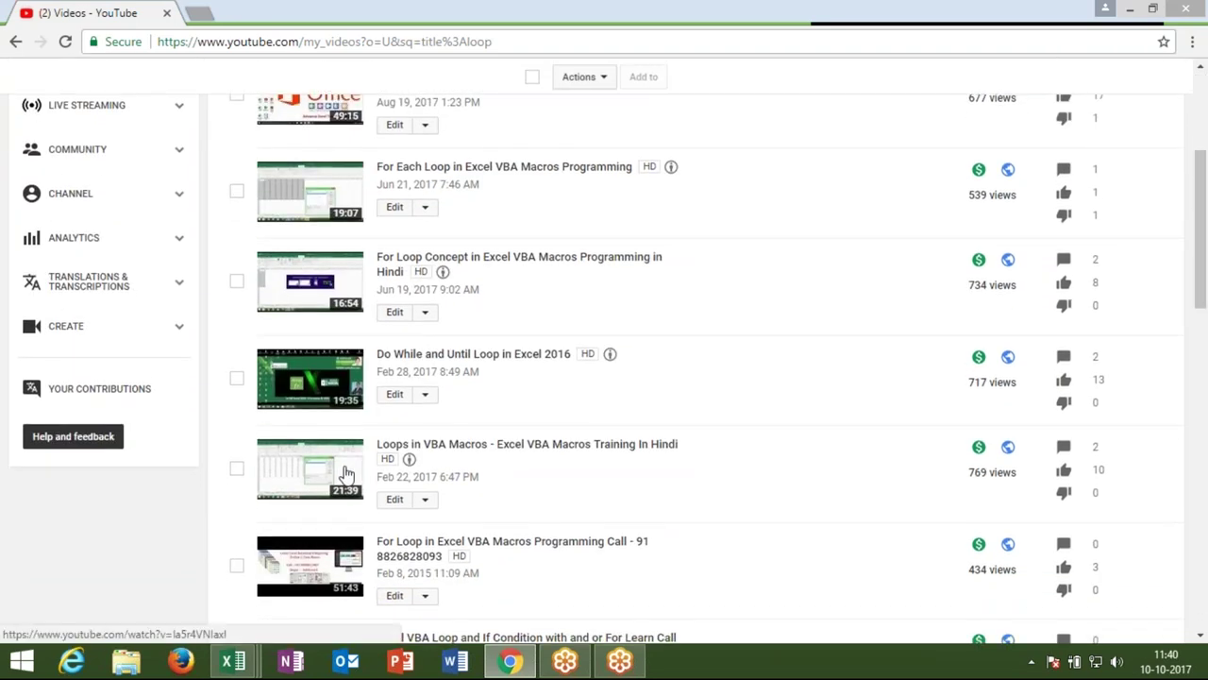
{"action": "right_click", "coordinate": [322, 561]}
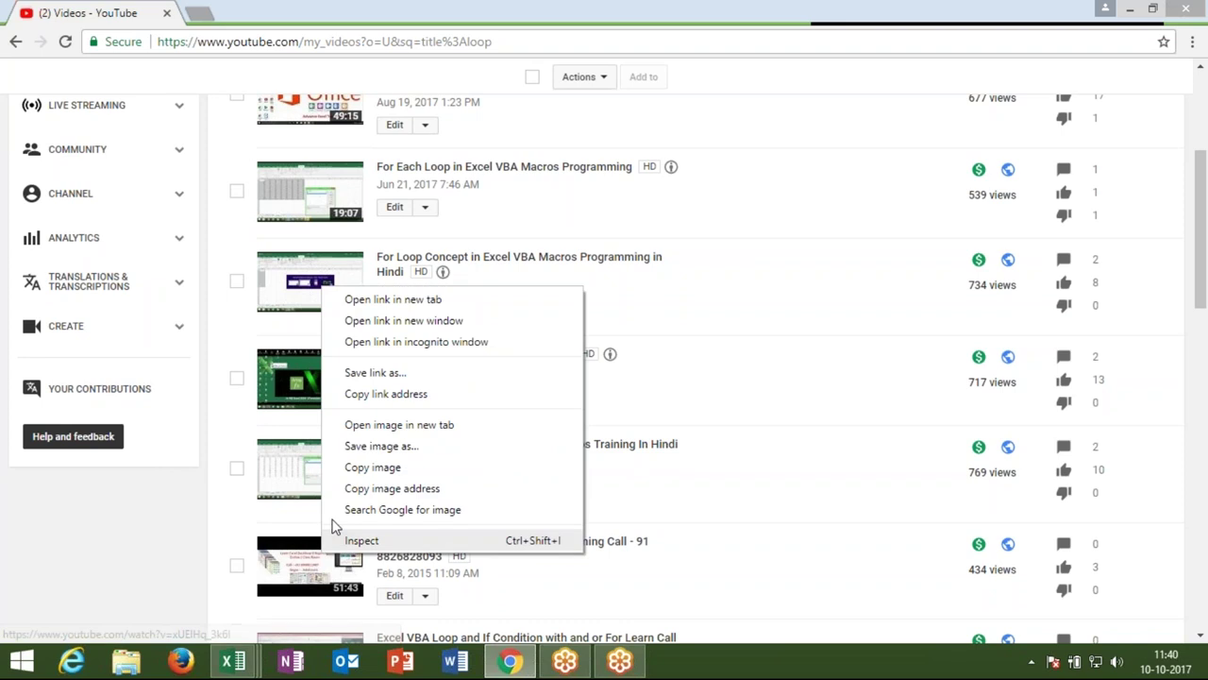
{"action": "left_click", "coordinate": [396, 394]}
{"action": "key", "text": "alt+Tab"}
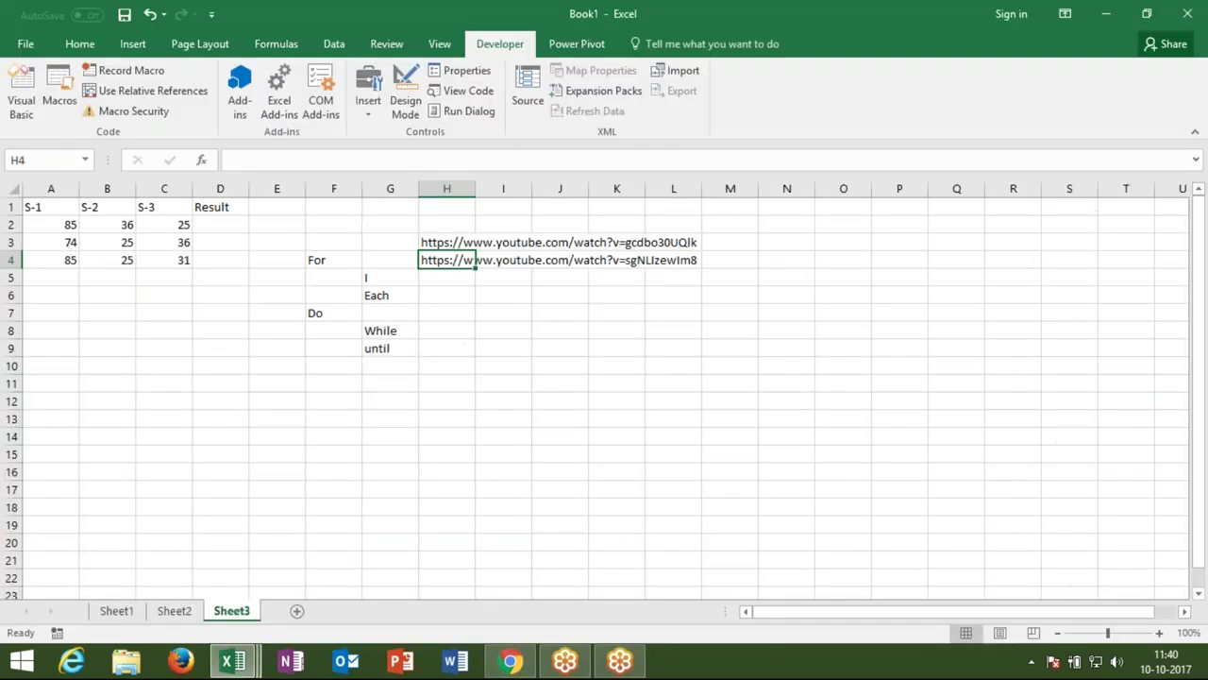
{"action": "left_click", "coordinate": [446, 277]}
{"action": "key", "text": "ctrl+v"}
{"action": "key", "text": "alt+Tab"}
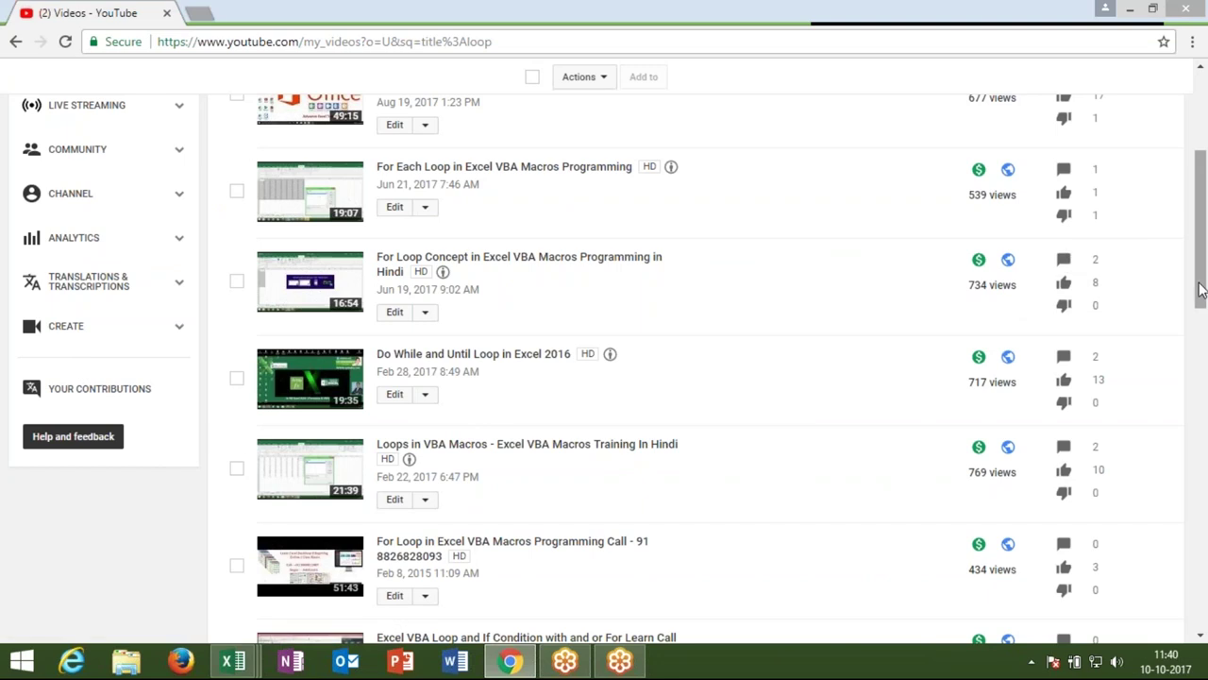
Step: Copy the For Each Loop video's link address and paste it into cell H6
{"action": "left_click_drag", "start_coordinate": [1200, 289], "coordinate": [1201, 358]}
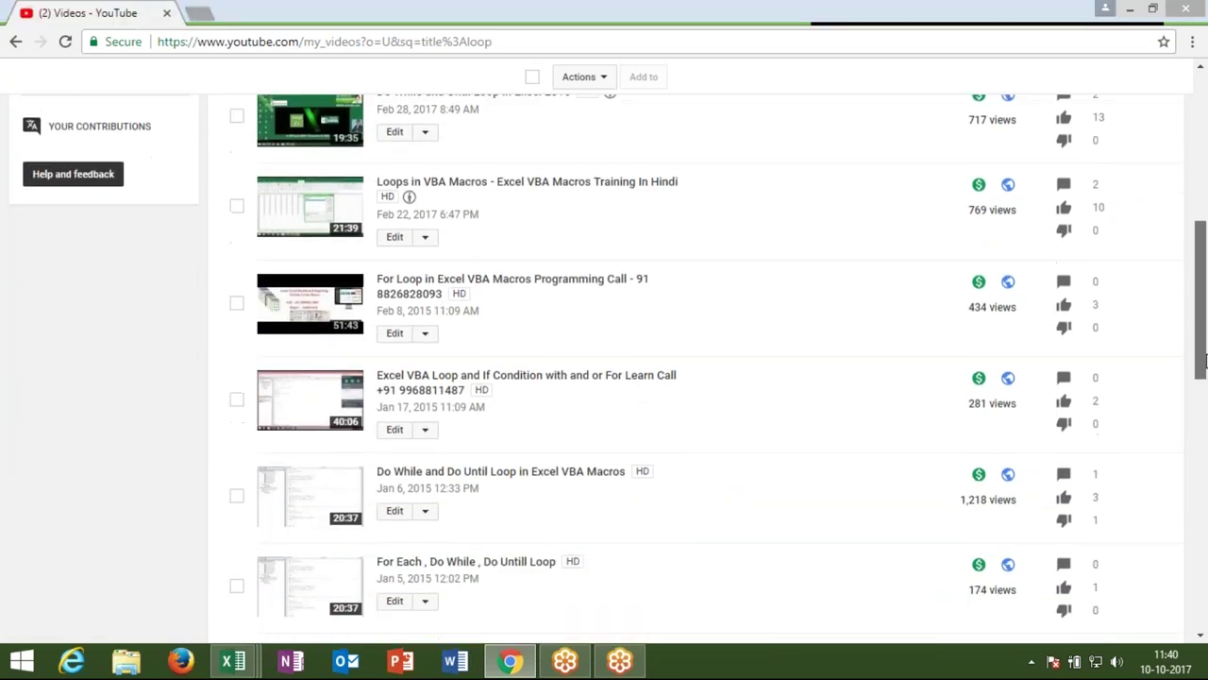
{"action": "left_click_drag", "start_coordinate": [1201, 359], "coordinate": [1202, 258]}
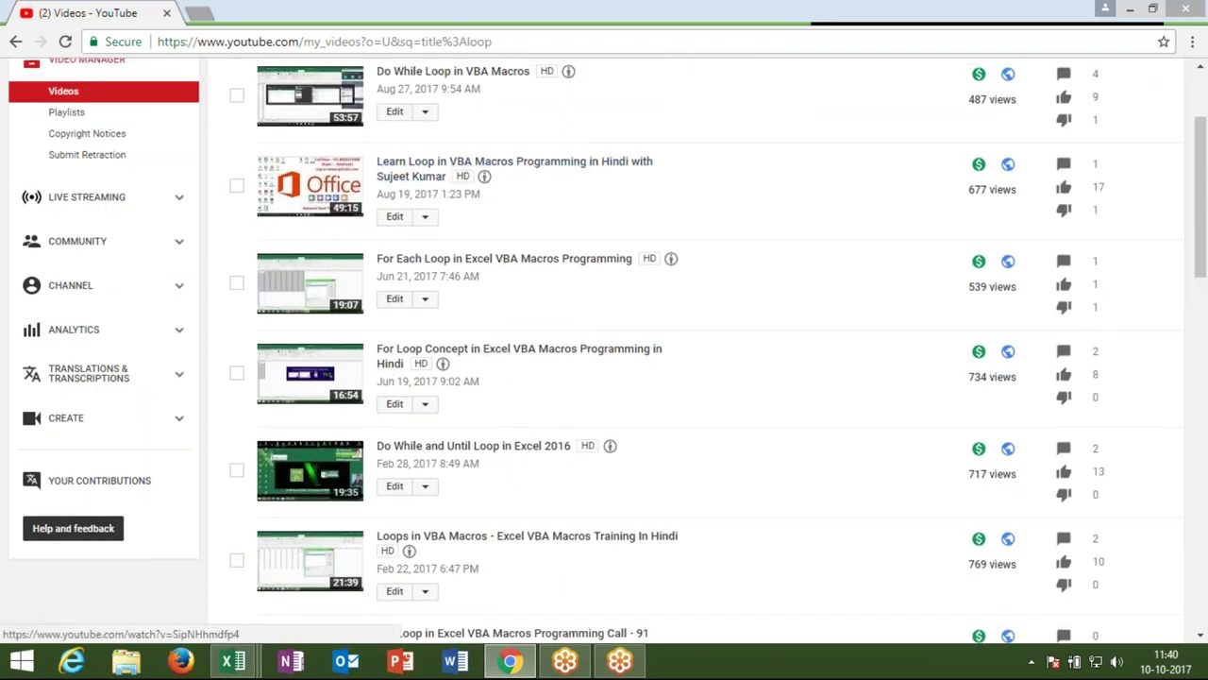
{"action": "right_click", "coordinate": [336, 263]}
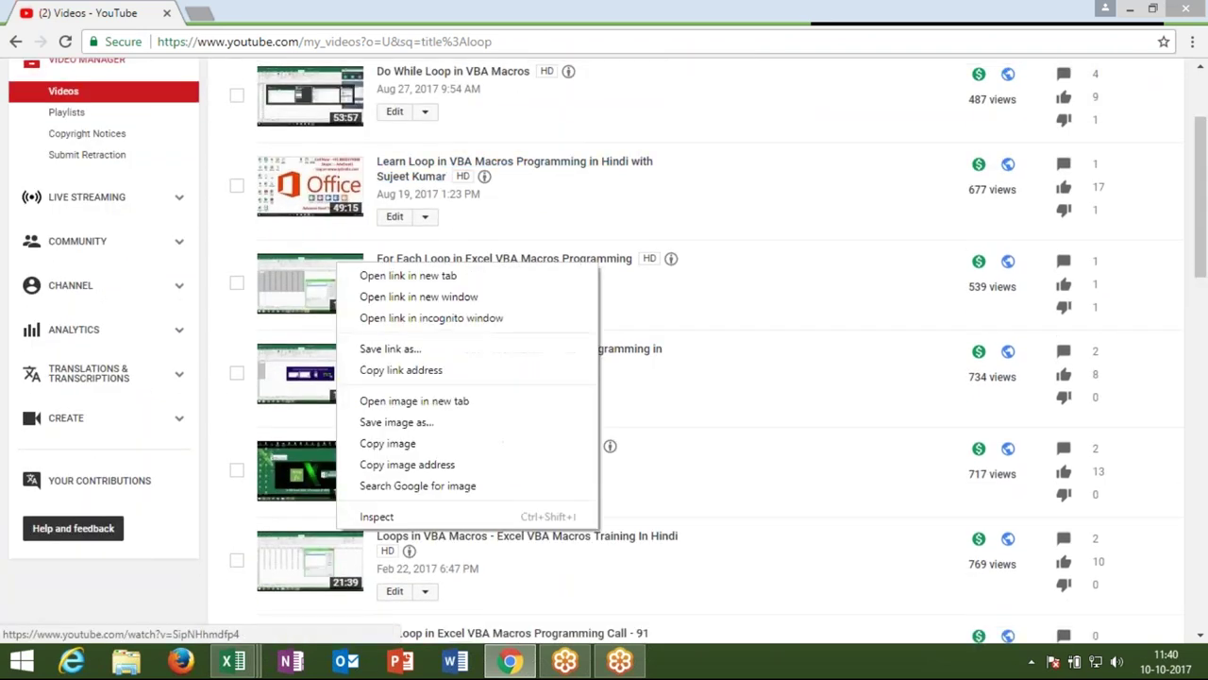
{"action": "left_click", "coordinate": [400, 443]}
{"action": "right_click", "coordinate": [335, 302]}
{"action": "right_click", "coordinate": [312, 286]}
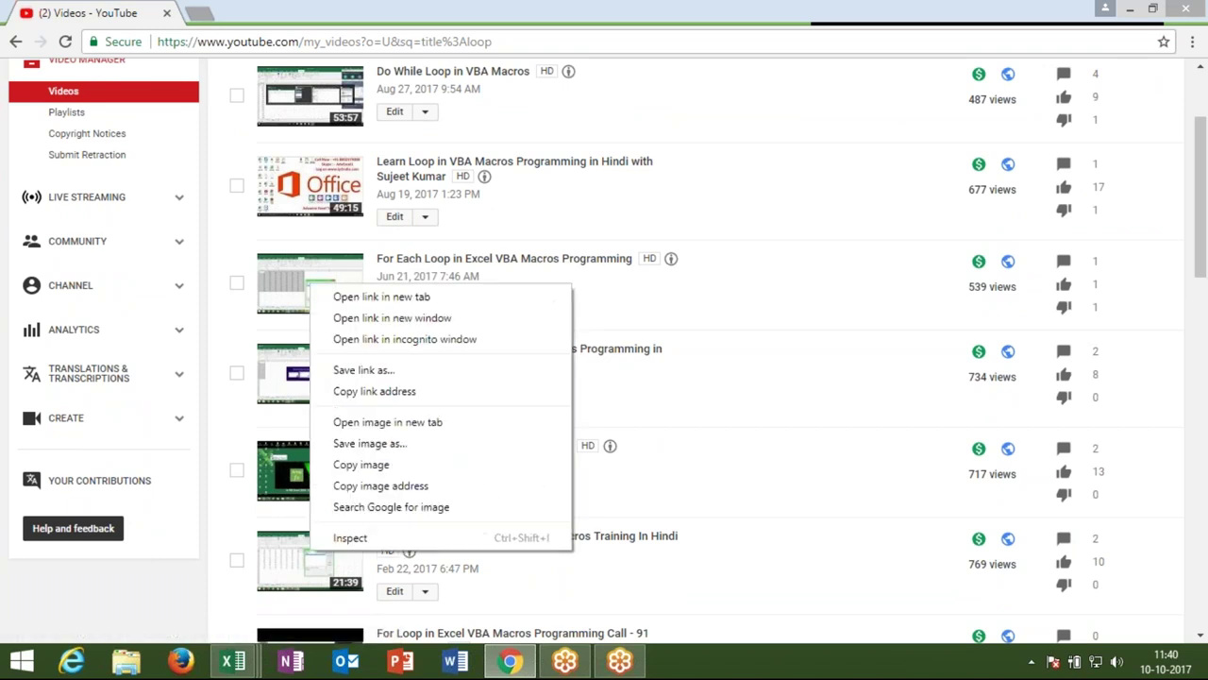
{"action": "left_click", "coordinate": [355, 390]}
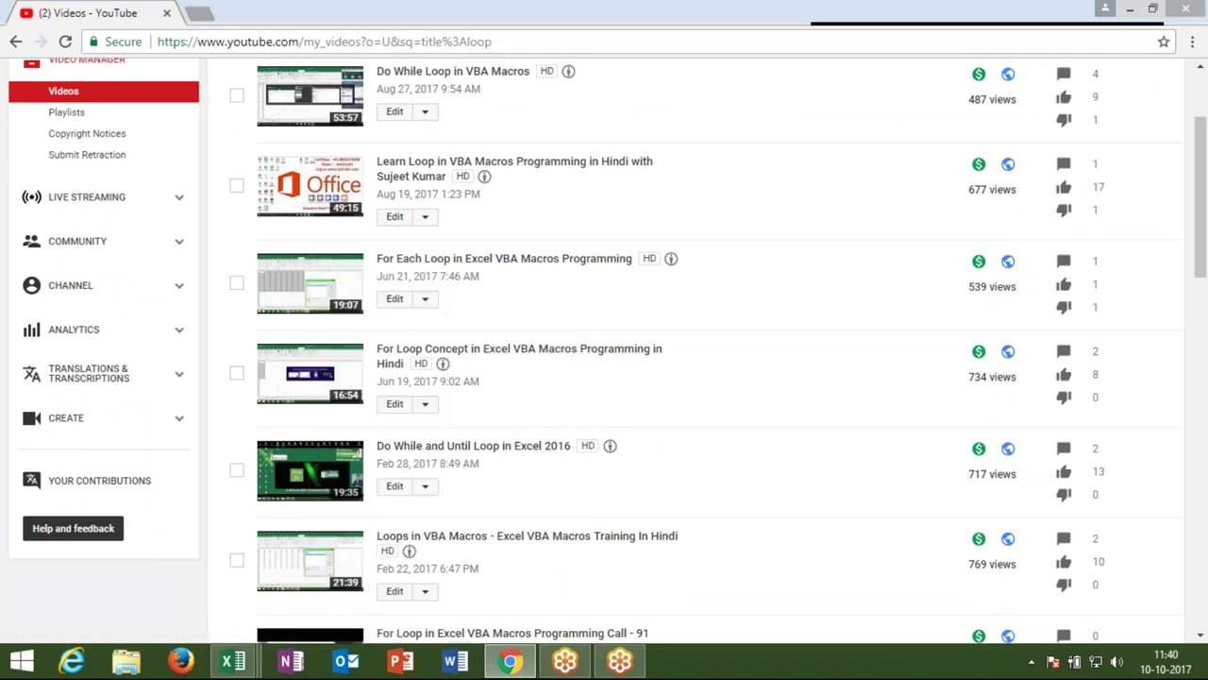
{"action": "key", "text": "alt+Tab"}
{"action": "left_click", "coordinate": [447, 294]}
{"action": "key", "text": "ctrl+v"}
Step: Paste the 2014 For Each Loop video's link into H7, then select the links in H3:H7
{"action": "key", "text": "alt+Tab"}
{"action": "scroll", "coordinate": [604, 349], "scroll_direction": "down", "scroll_amount": 1}
{"action": "scroll", "coordinate": [604, 368], "scroll_direction": "down", "scroll_amount": 3}
{"action": "scroll", "coordinate": [604, 369], "scroll_direction": "down", "scroll_amount": 2}
{"action": "scroll", "coordinate": [604, 368], "scroll_direction": "down", "scroll_amount": 4}
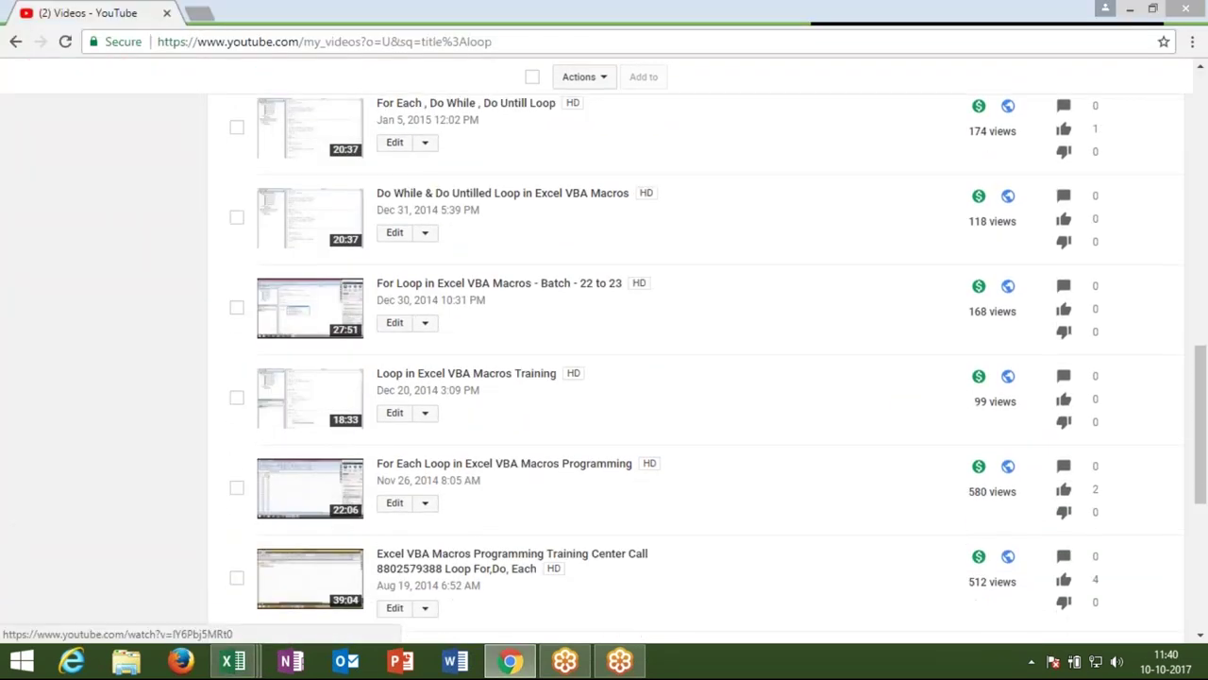
{"action": "scroll", "coordinate": [325, 457], "scroll_direction": "down", "scroll_amount": 1}
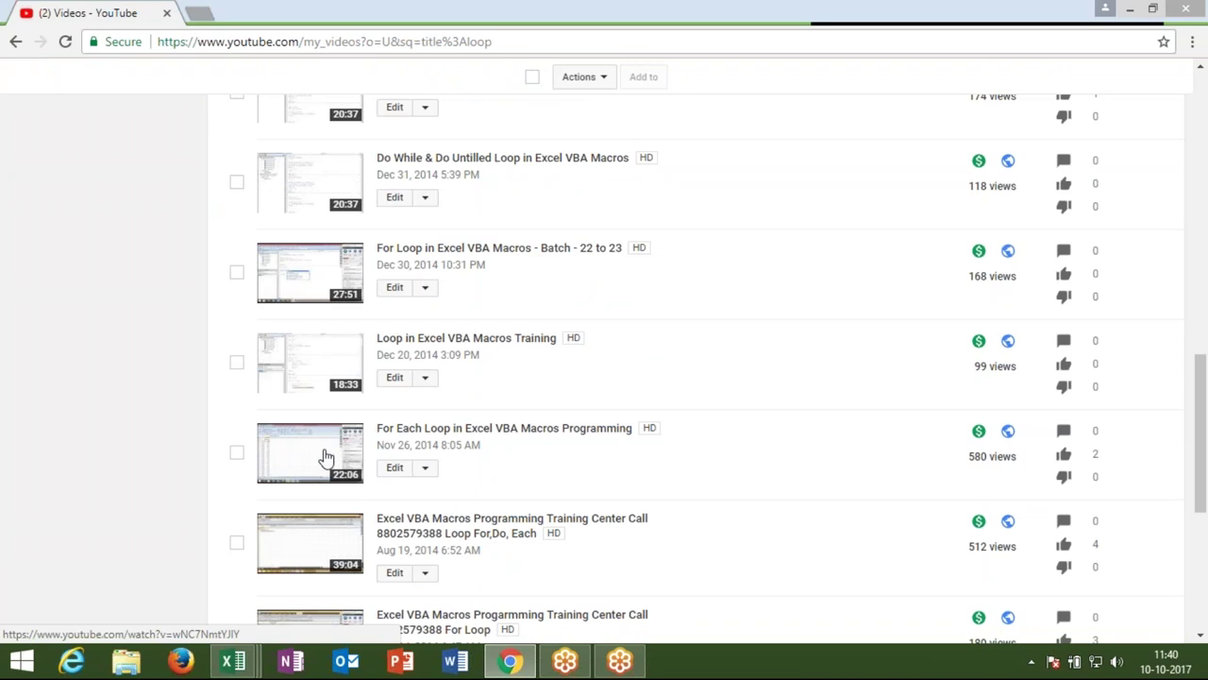
{"action": "right_click", "coordinate": [325, 457]}
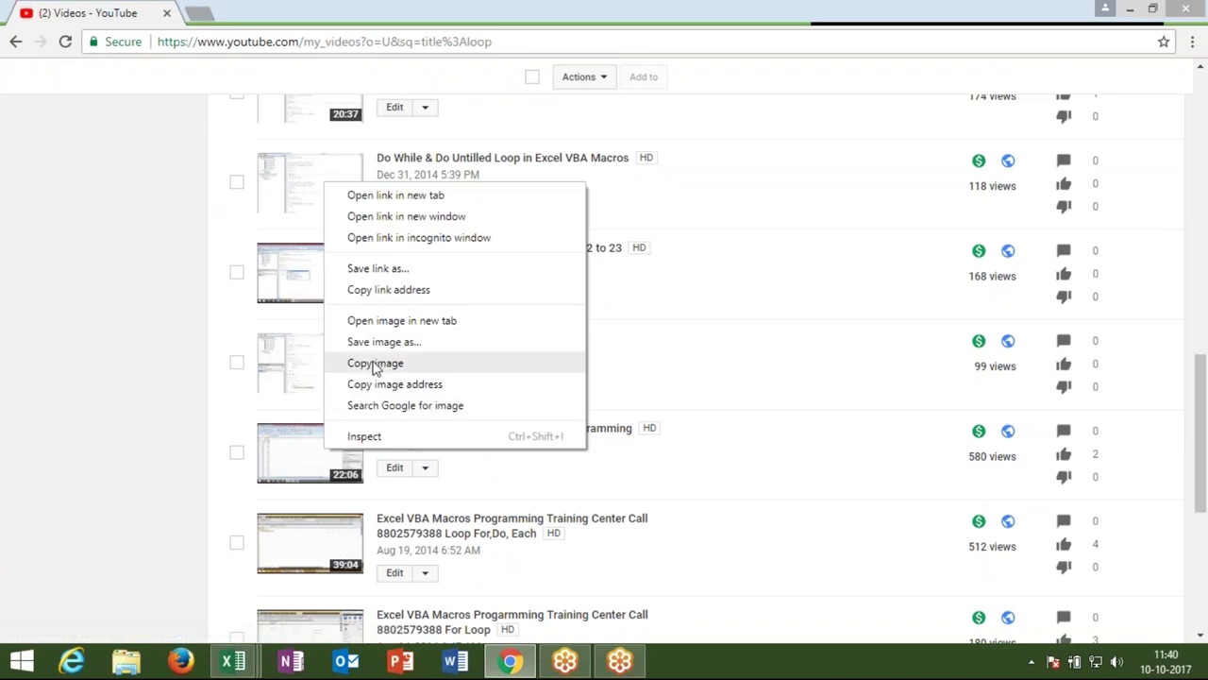
{"action": "left_click", "coordinate": [382, 298]}
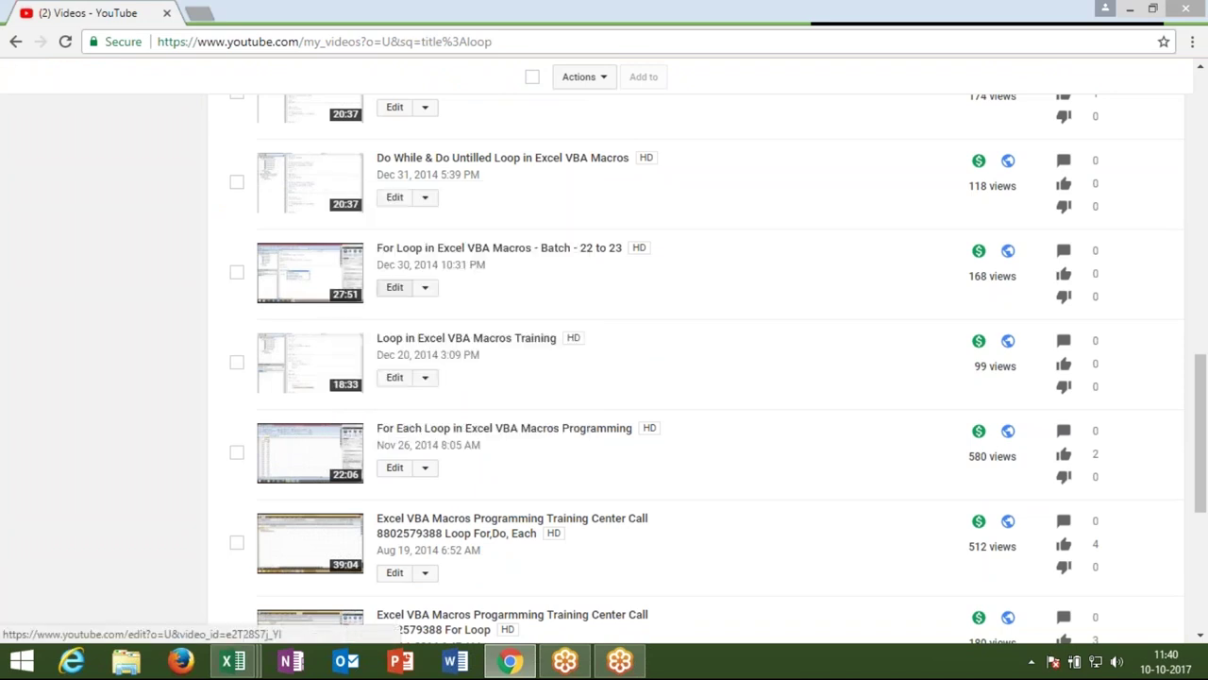
{"action": "key", "text": "alt+Tab"}
{"action": "key", "text": "ctrl+v"}
{"action": "key", "text": "Up"}
{"action": "key", "text": "Up"}
{"action": "key", "text": "Up"}
{"action": "key", "text": "Up"}
{"action": "key", "text": "shift+Down"}
{"action": "key", "text": "shift+Down"}
{"action": "key", "text": "shift+Down"}
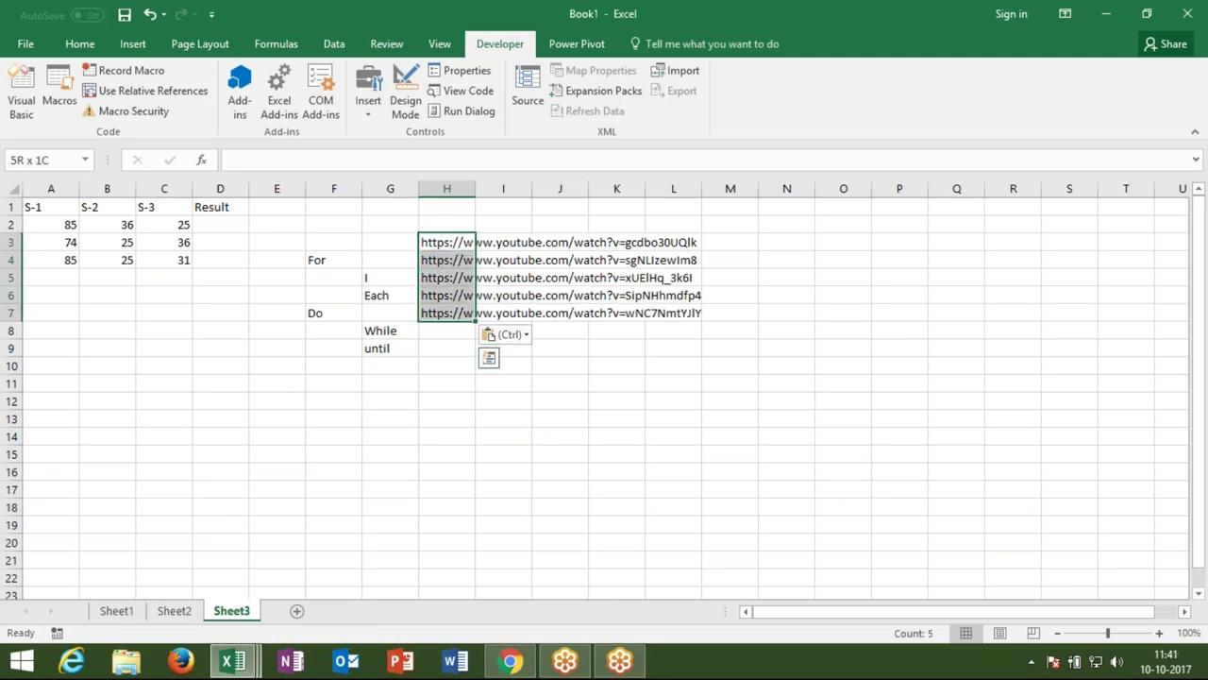
Step: Paste the five copied links into a new Notepad note, recopy them all, and return to Excel
{"action": "key", "text": "ctrl+c"}
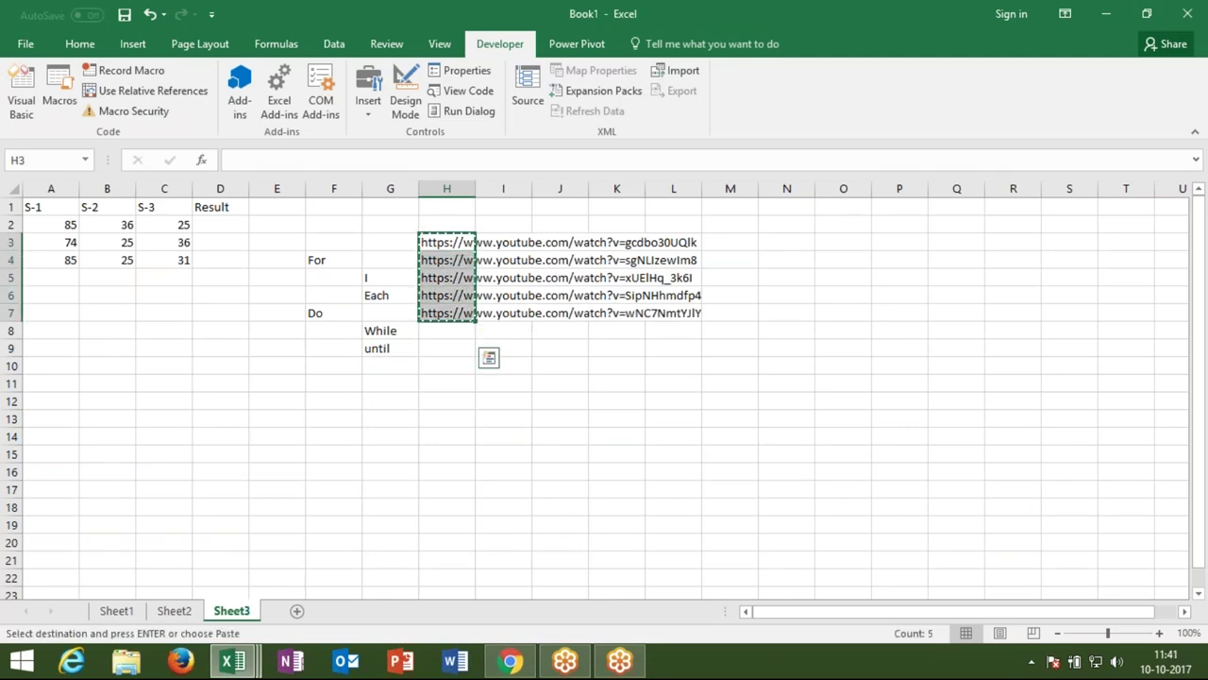
{"action": "key", "text": "super"}
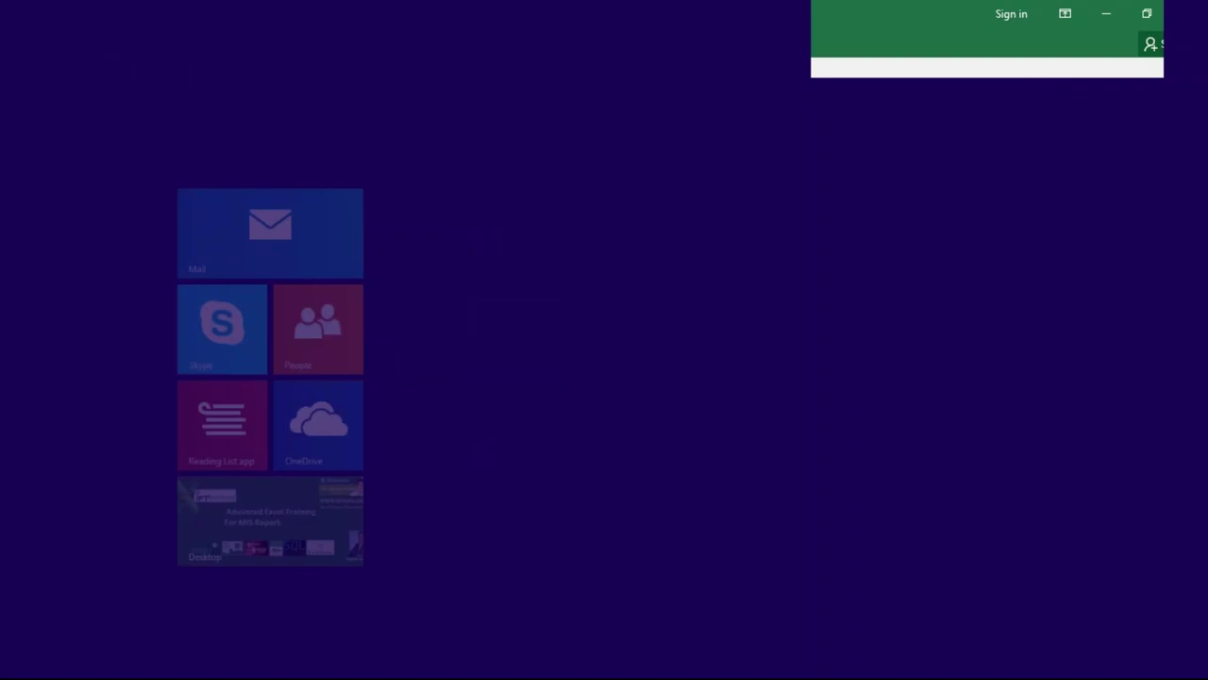
{"action": "type", "text": "notepad"}
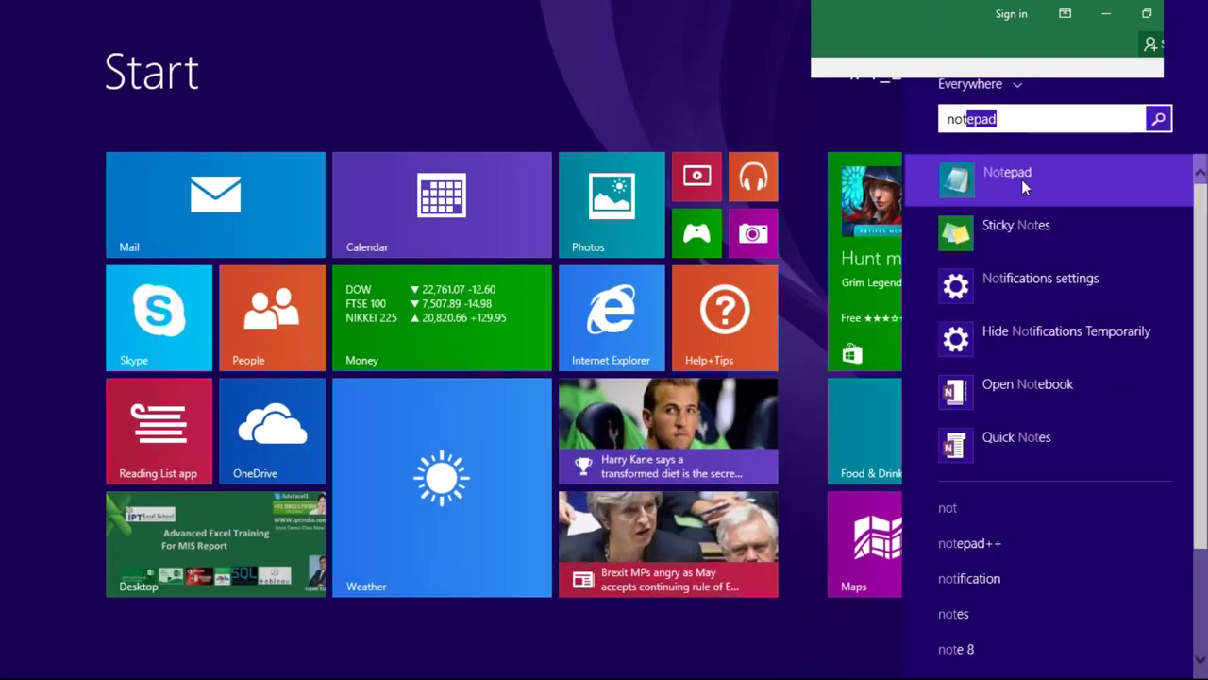
{"action": "left_click", "coordinate": [1021, 179]}
{"action": "key", "text": "ctrl+v"}
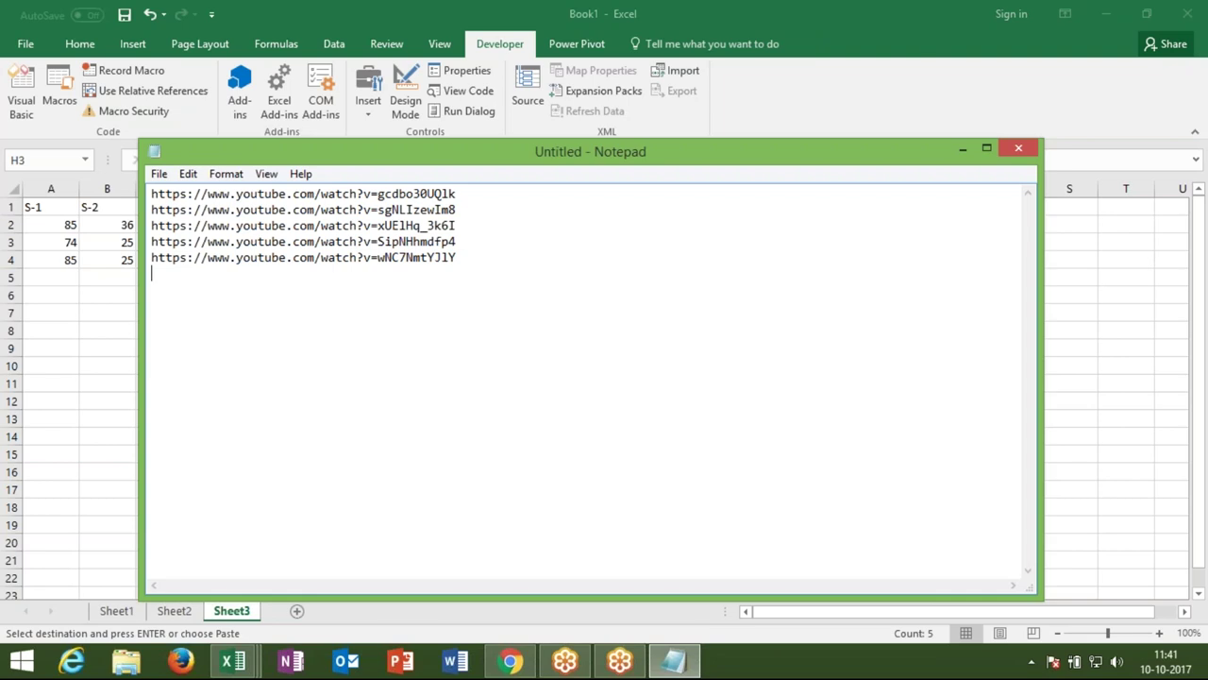
{"action": "key", "text": "ctrl+a"}
{"action": "key", "text": "ctrl+c"}
{"action": "key", "text": "alt+Tab"}
{"action": "key", "text": "ctrl+v"}
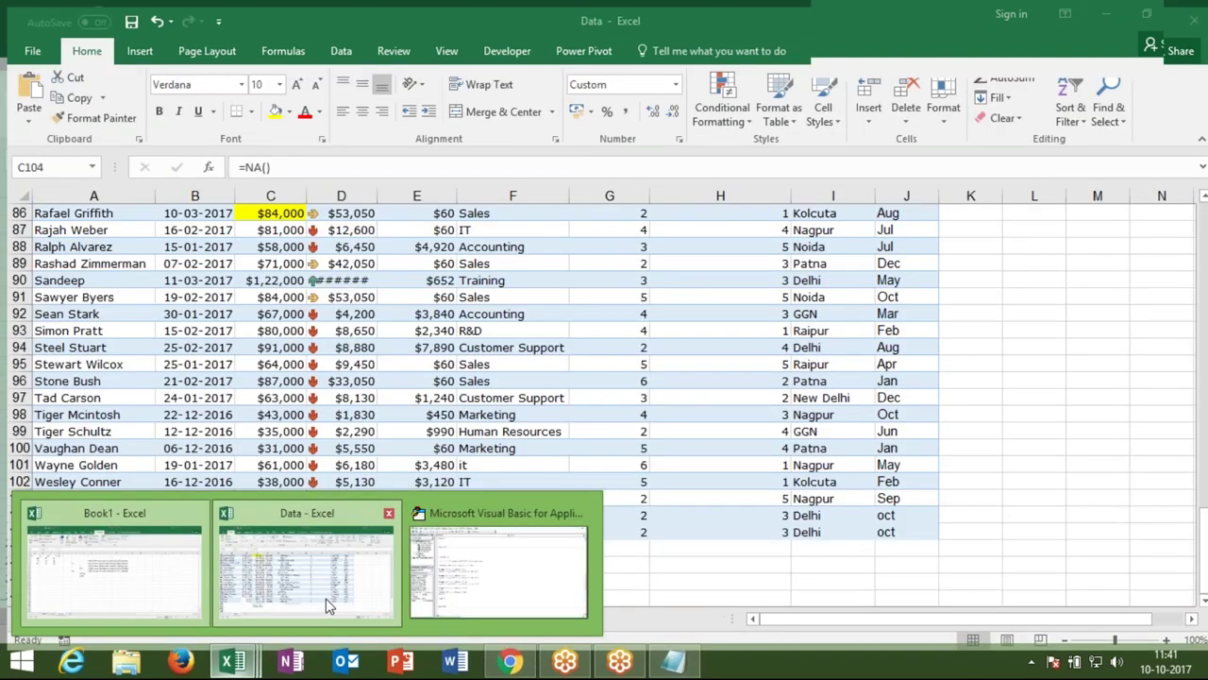
Step: Open the IPT_Excel_School workbook from the Data workbook's File menu
{"action": "left_click", "coordinate": [329, 606]}
{"action": "left_click", "coordinate": [36, 53]}
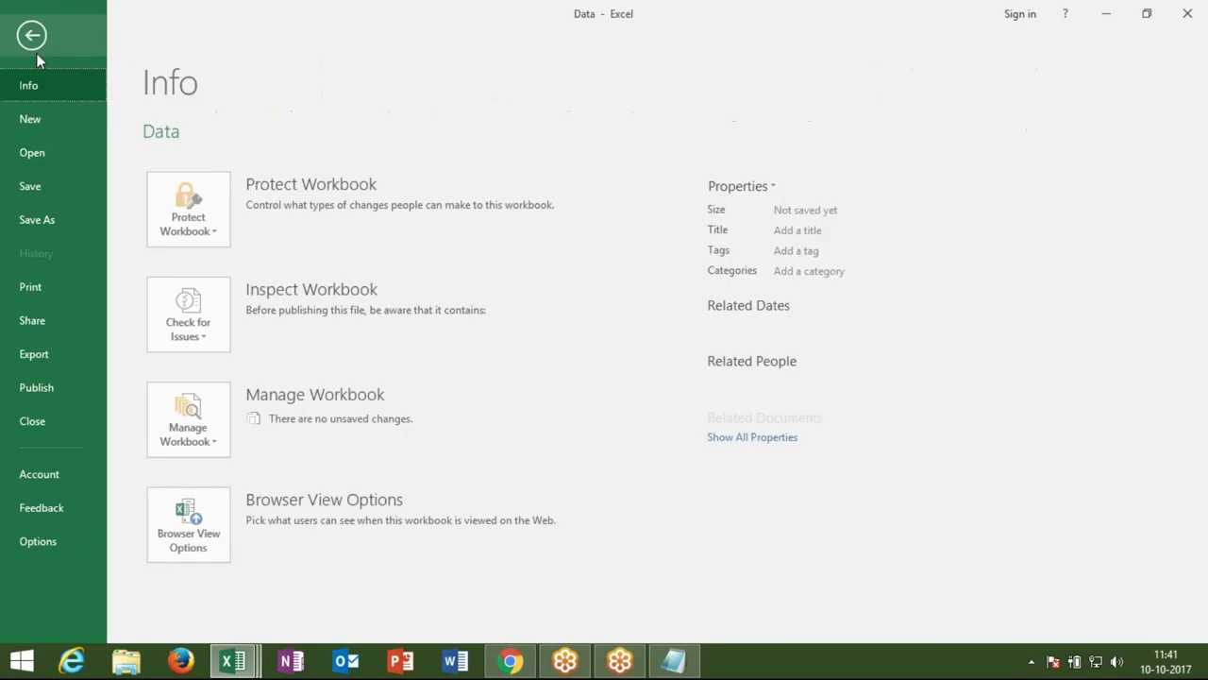
{"action": "left_click", "coordinate": [50, 157]}
{"action": "left_click", "coordinate": [500, 165]}
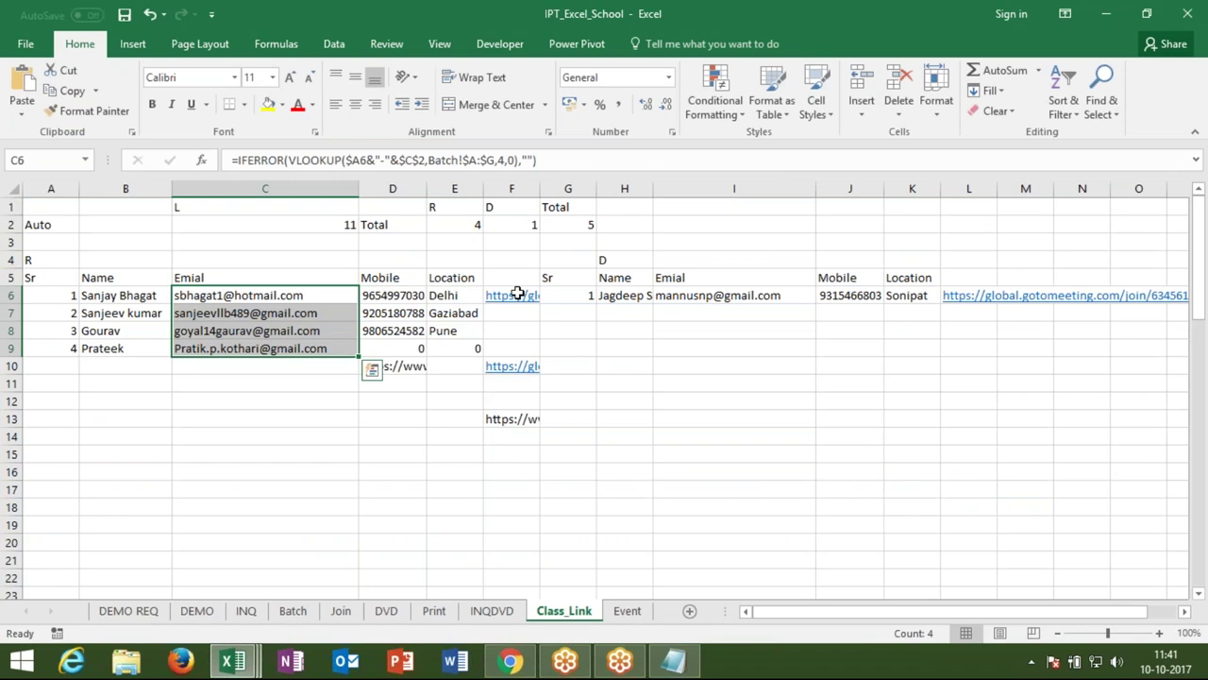
Step: Replace F6's old link on Class_Link with the five YouTube links and toggle Wrap Text
{"action": "left_click", "coordinate": [517, 295]}
{"action": "key", "text": "Delete"}
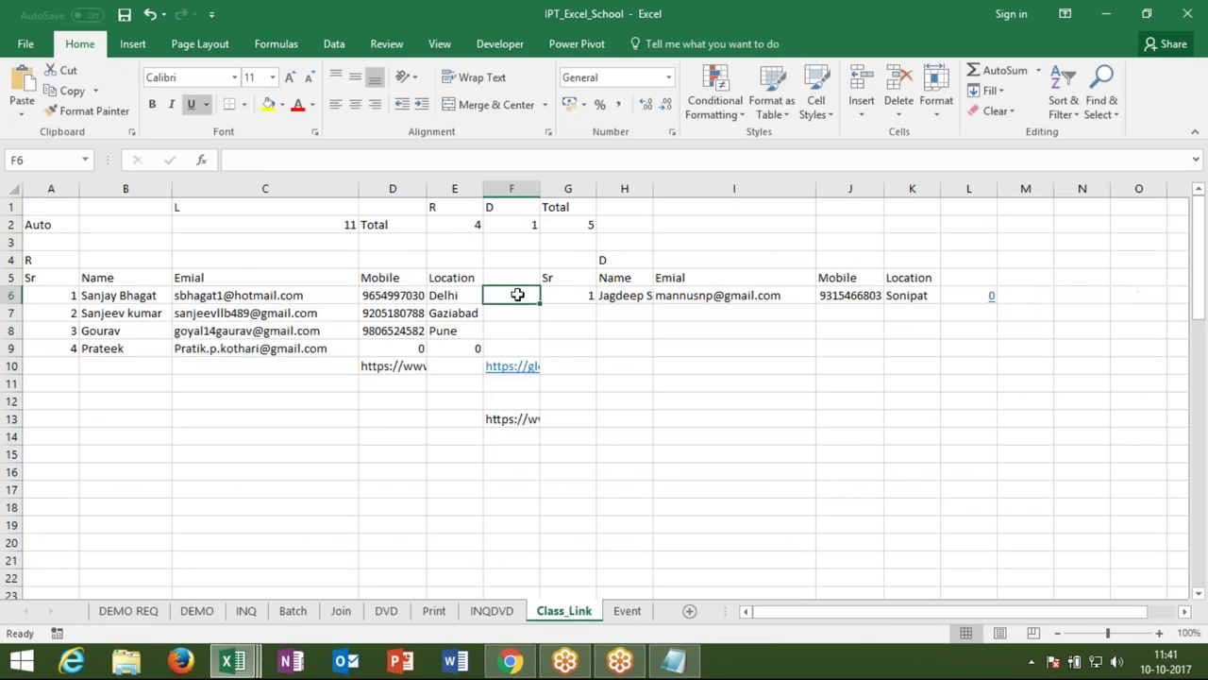
{"action": "key", "text": "F2"}
{"action": "key", "text": "ctrl+v"}
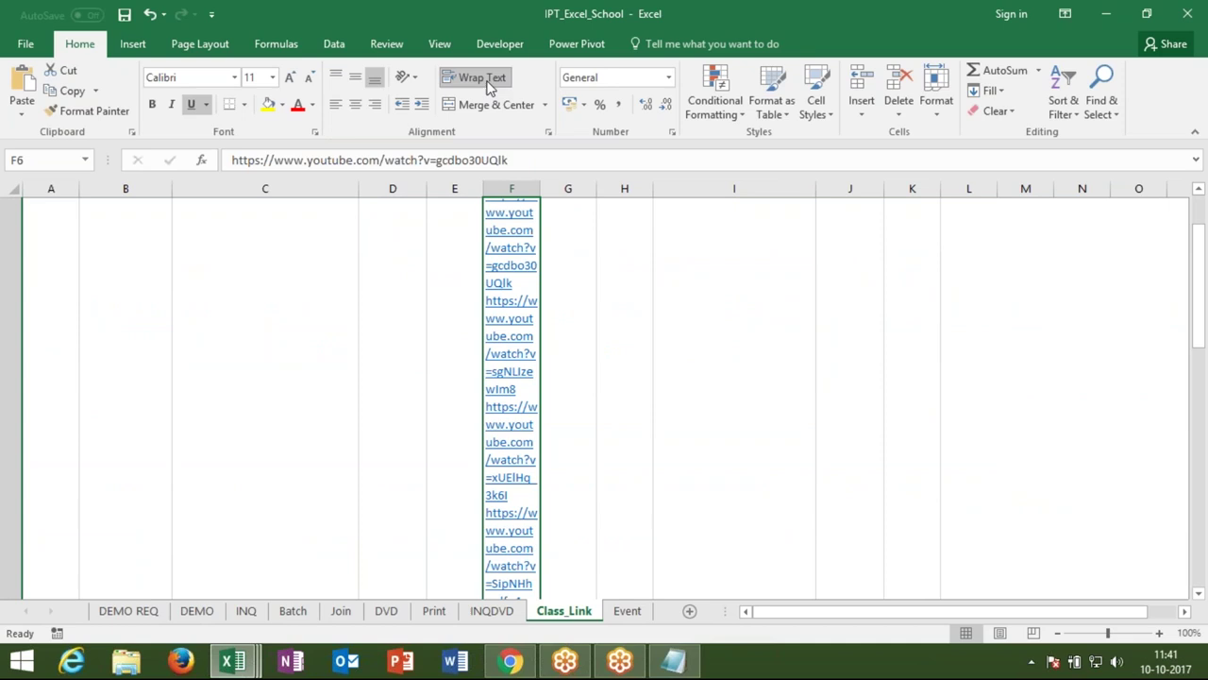
{"action": "left_click", "coordinate": [488, 83]}
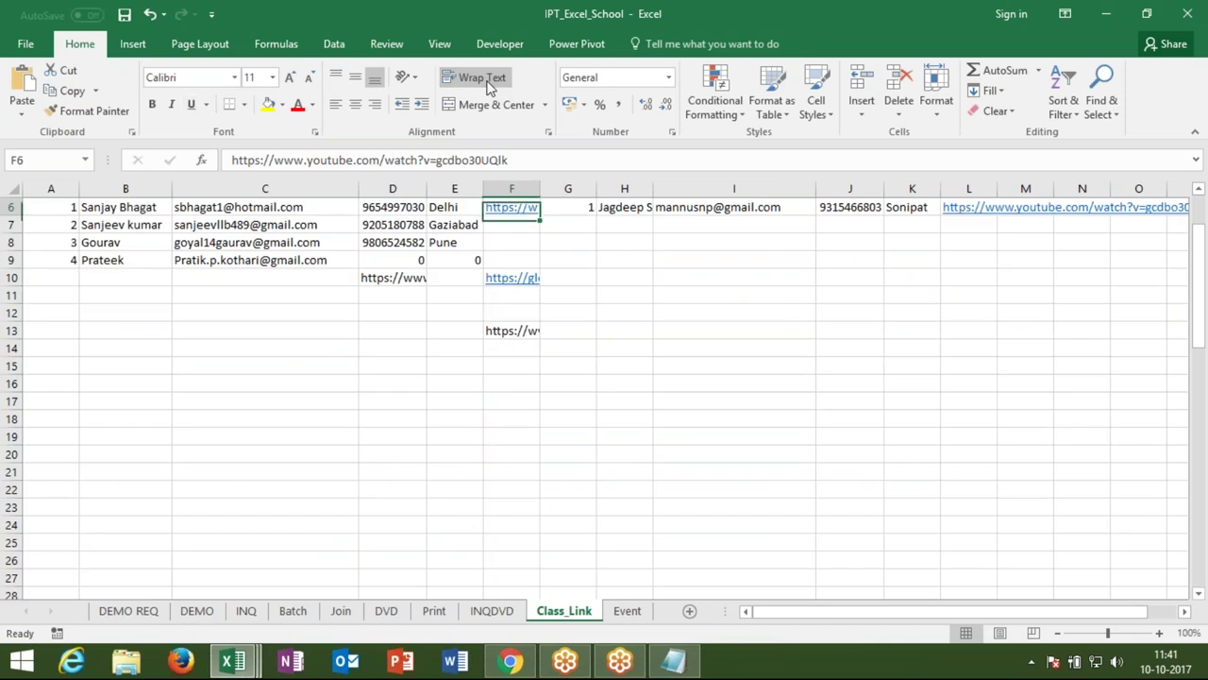
Step: Copy the C6 formula down through C6:C9 and apply Wrap Text to that range
{"action": "key", "text": "Up"}
{"action": "key", "text": "Left"}
{"action": "key", "text": "Left"}
{"action": "key", "text": "Left"}
{"action": "key", "text": "ctrl+c"}
{"action": "key", "text": "shift+Down"}
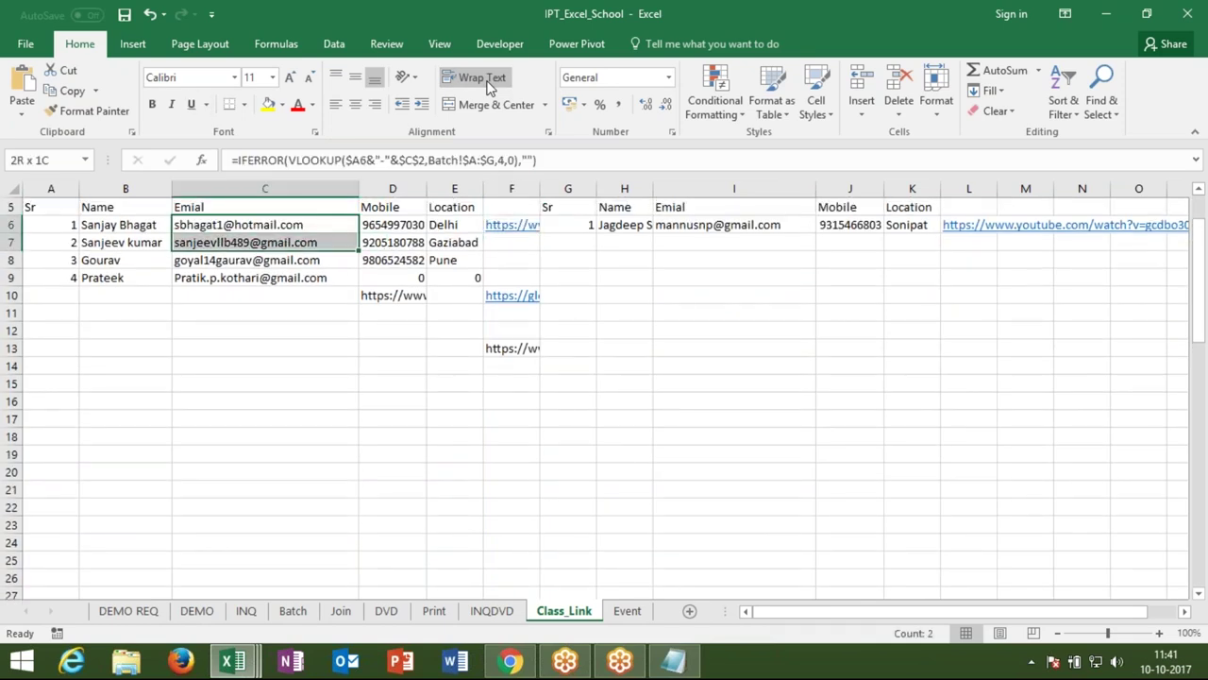
{"action": "key", "text": "shift+Down"}
{"action": "key", "text": "shift+Down"}
{"action": "key", "text": "ctrl+v"}
{"action": "left_click", "coordinate": [488, 83]}
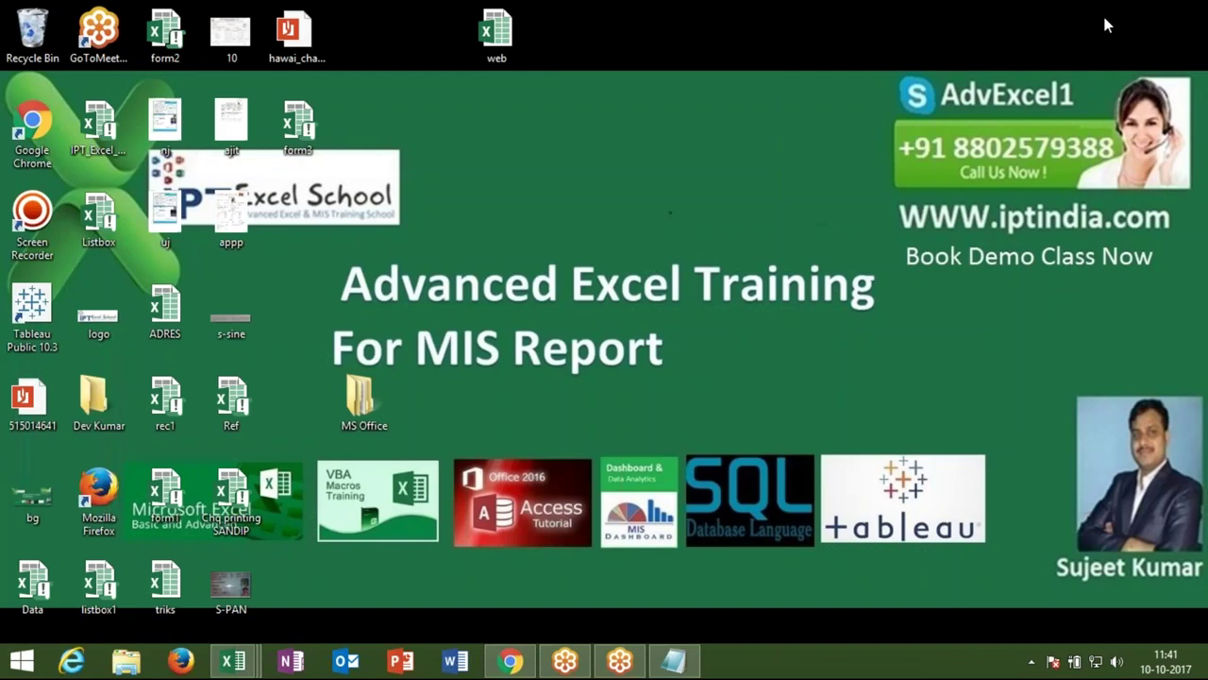